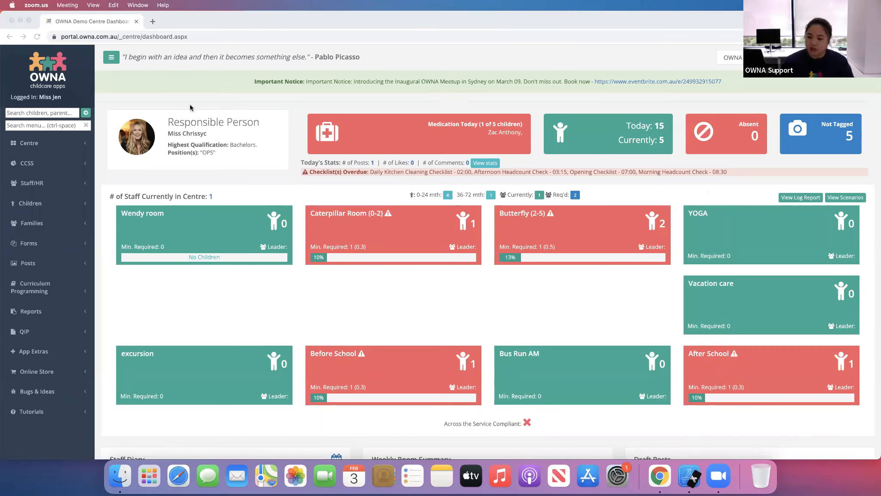
- Open the Add Posts page from the Posts section
left_click(68, 267)
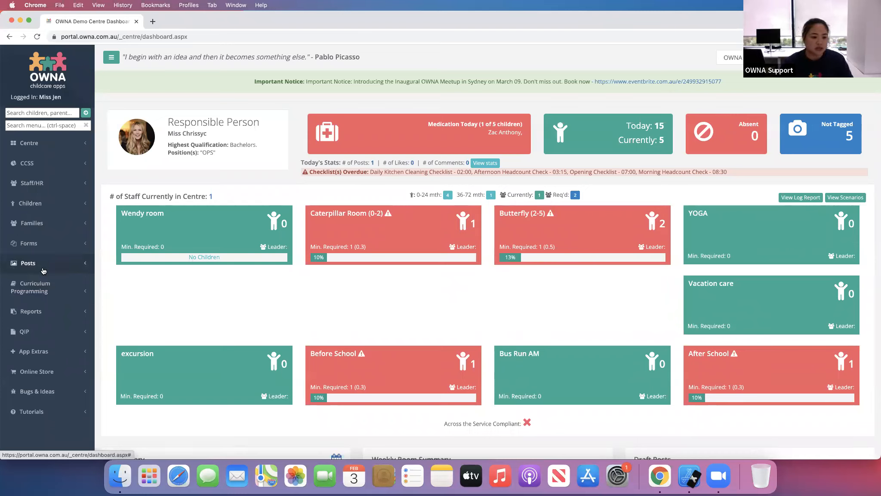
left_click(28, 263)
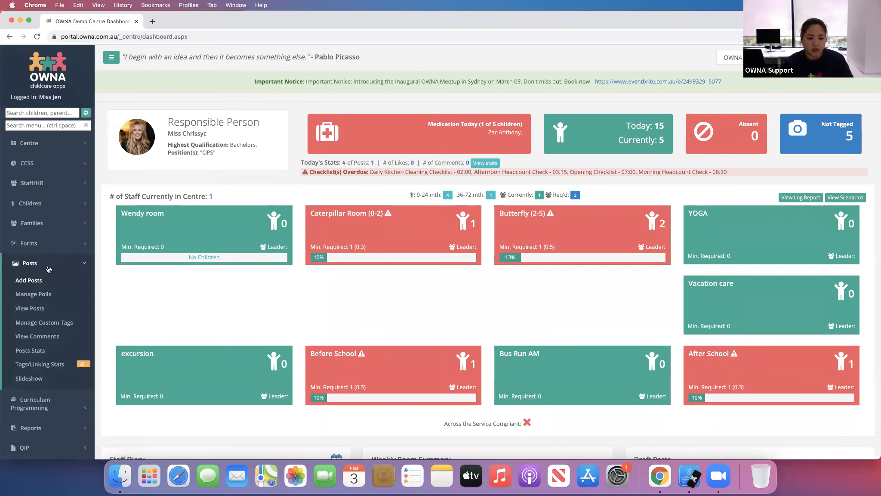
left_click(38, 282)
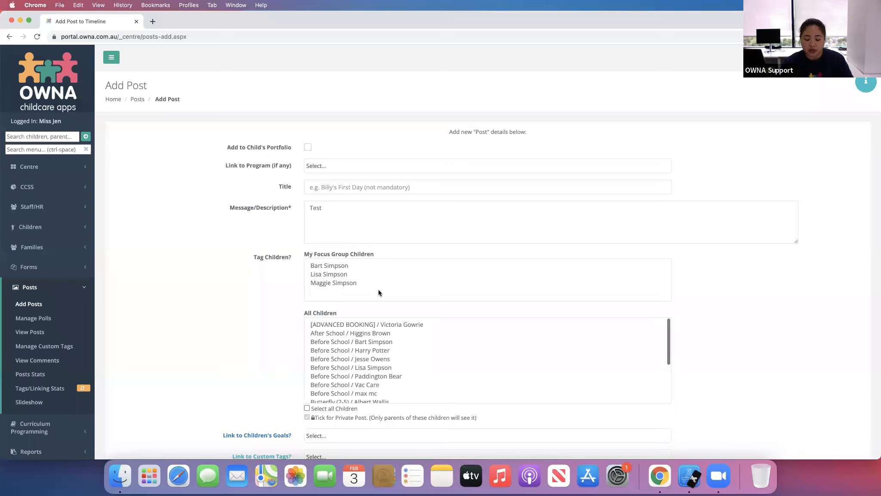
- Tag two Before School children in the All Children list of the post form
scroll(270, 335, "down", 5)
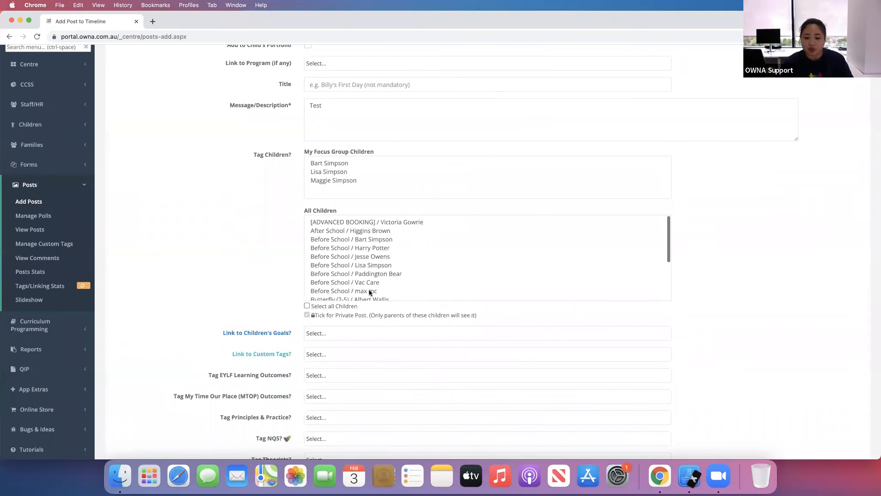
mouse_move(366, 239)
left_mouse_down()
mouse_move(366, 296)
mouse_move(371, 226)
left_mouse_up()
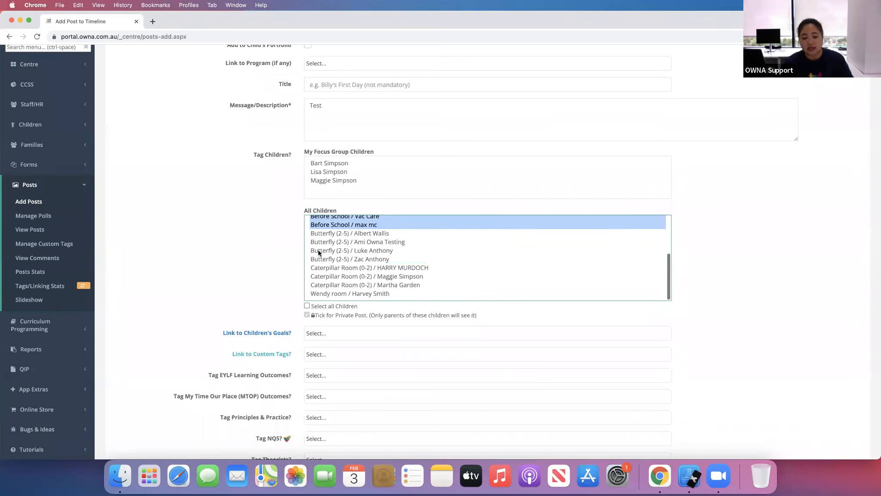
left_click(238, 280)
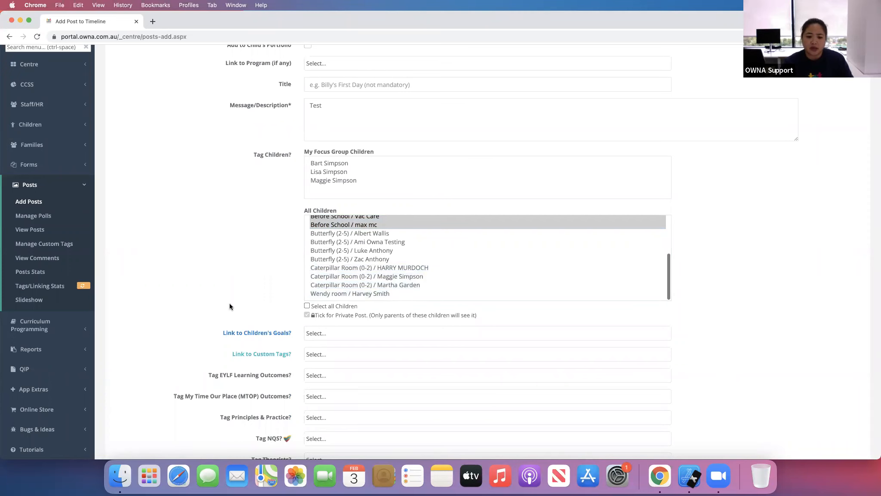
- Scroll through the Add Post form to review its tagging, upload and scheduling fields
scroll(230, 303, "up", 2)
scroll(228, 302, "down", 5)
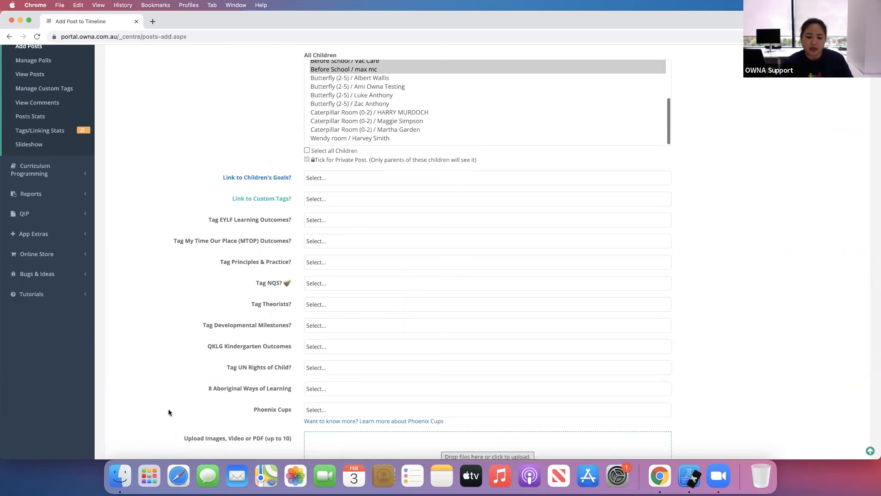
scroll(167, 410, "down", 4)
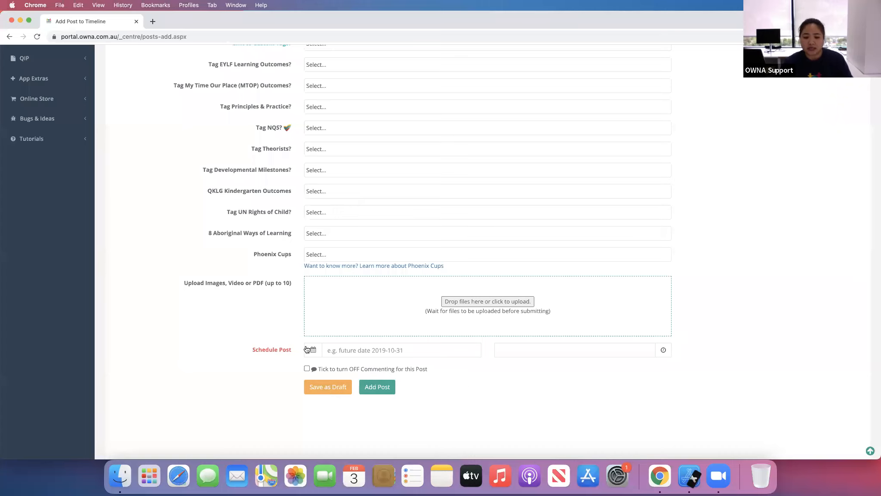
scroll(173, 332, "down", 1)
scroll(173, 333, "up", 8)
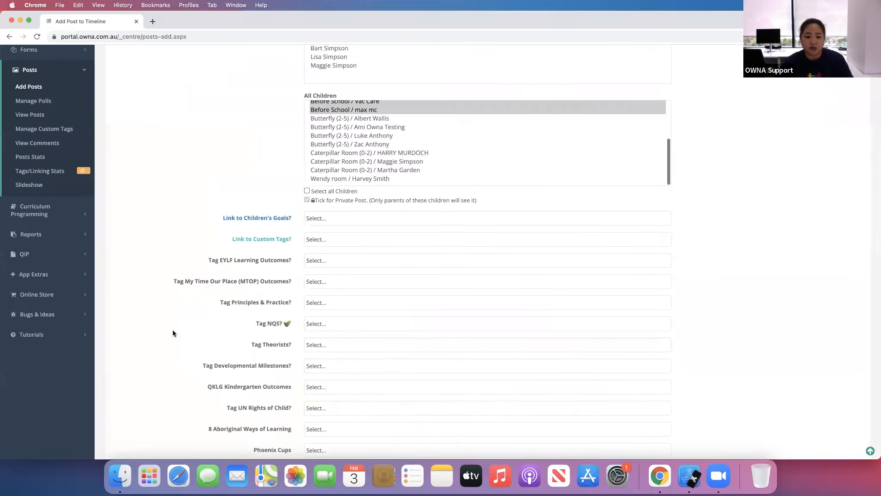
scroll(173, 333, "up", 3)
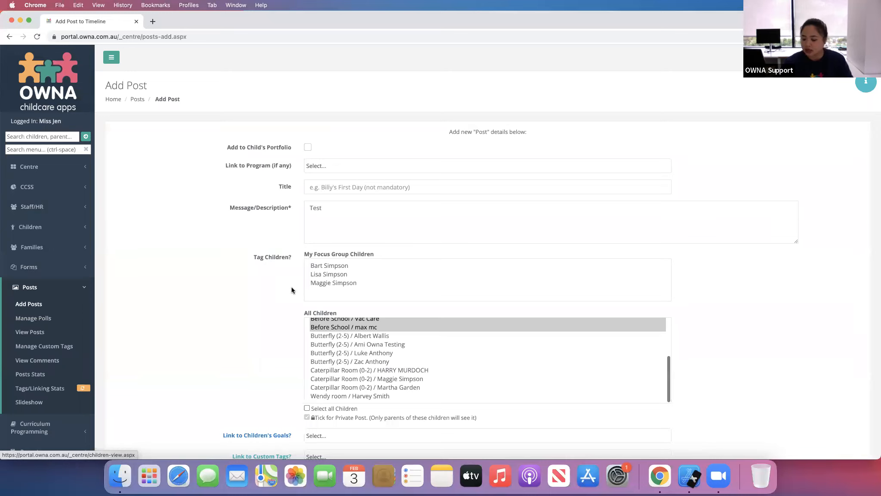
- Open the Add Portfolio page from the Children section
left_click(57, 228)
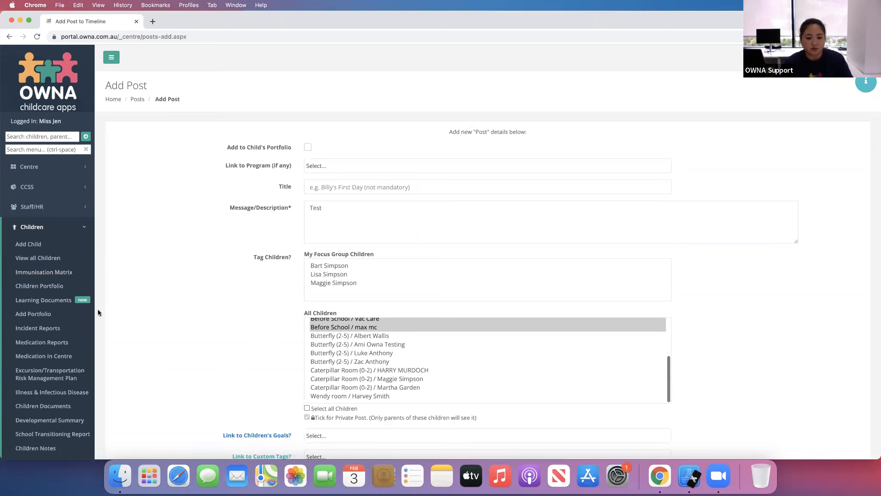
left_click(33, 313)
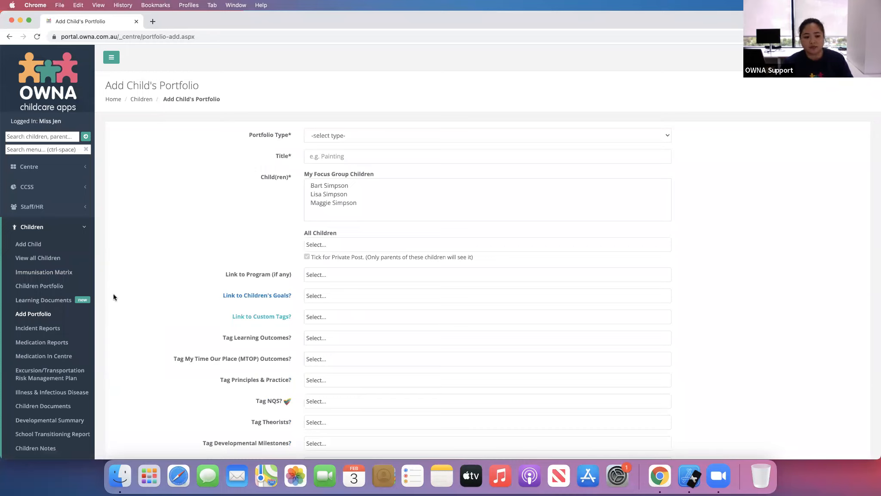
- Compare the Portfolio Type options with the Children's Portfolio Matrix opened in a second tab
left_click(35, 290, "super")
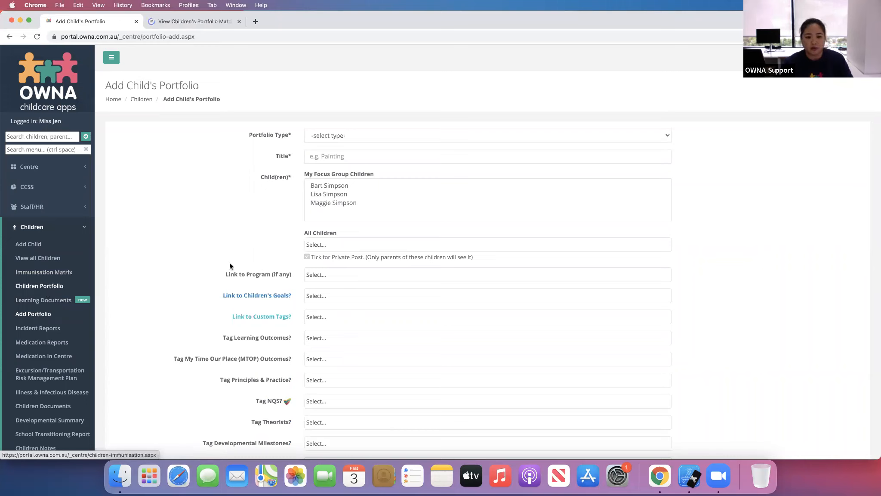
left_click(376, 137)
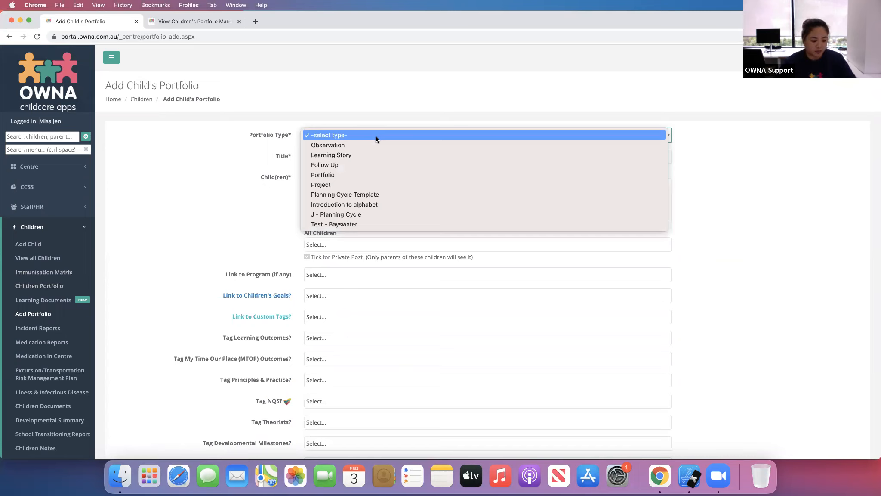
left_click(376, 136)
left_click(383, 137)
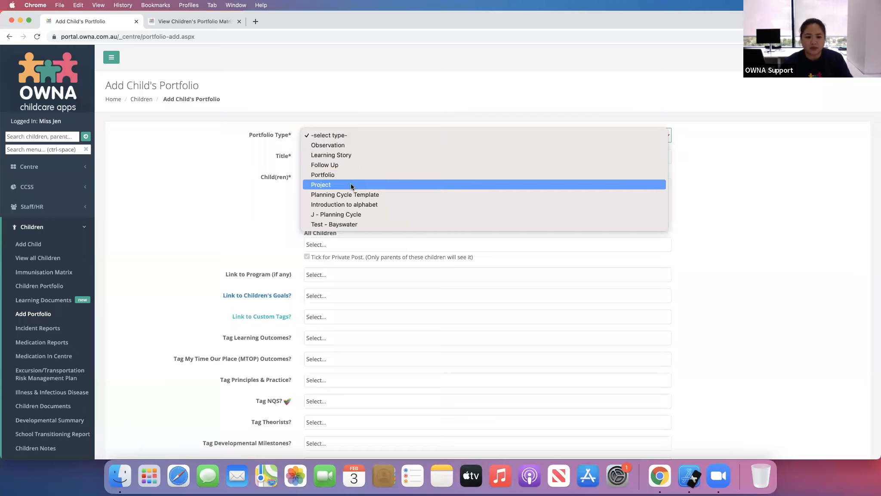
left_click(183, 25)
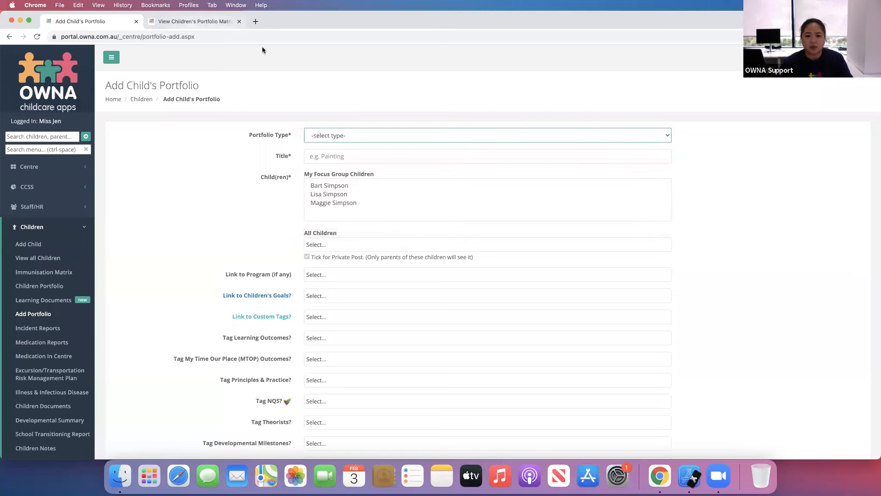
left_click(178, 23)
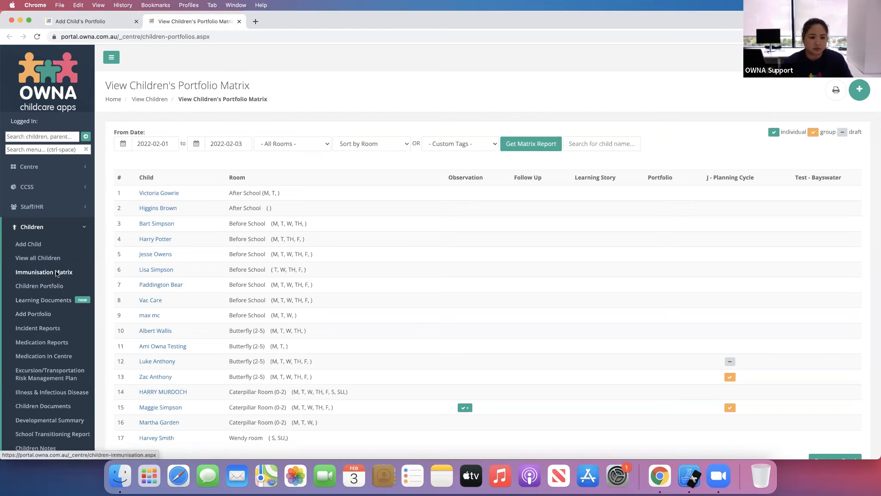
left_click(105, 20)
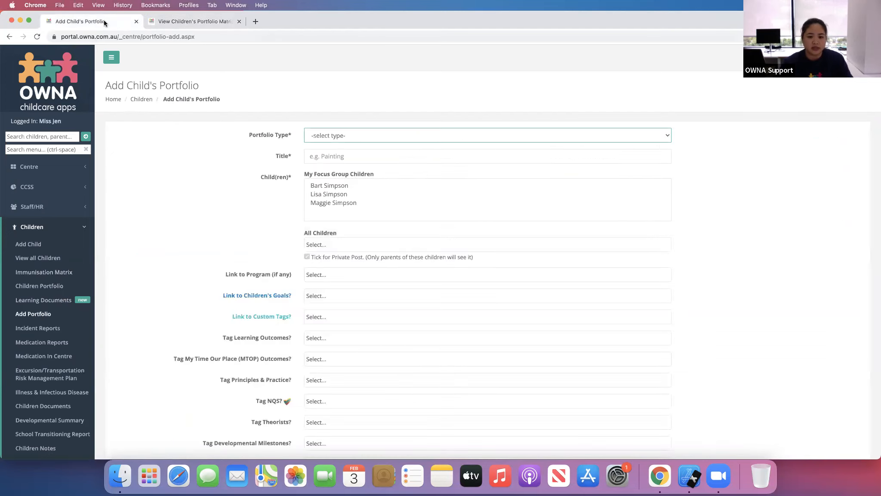
- Enter Programming Training as the portfolio title, correcting the misspelled word
left_click(390, 156)
type("Program")
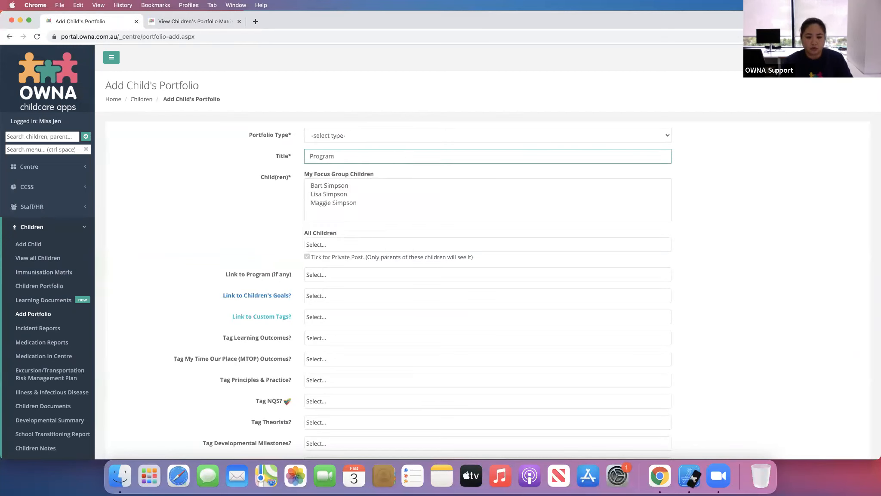
type("ing Training")
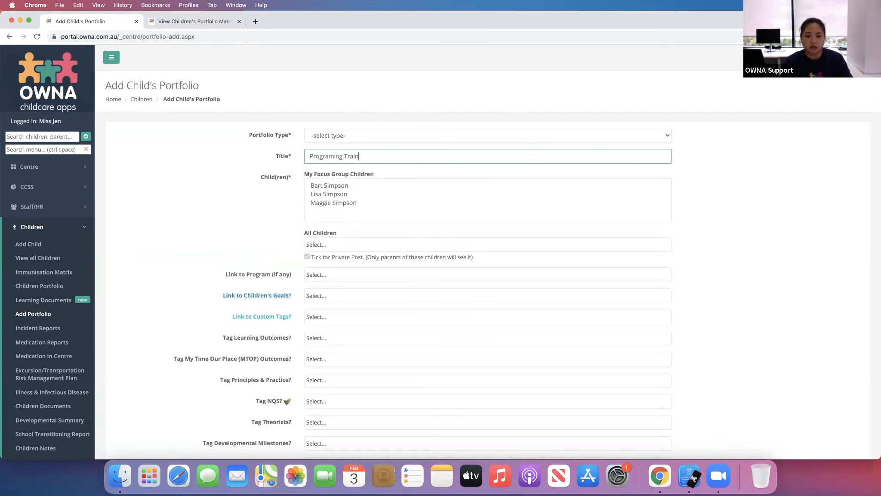
double_click(333, 155)
right_click(335, 157)
left_click(413, 160)
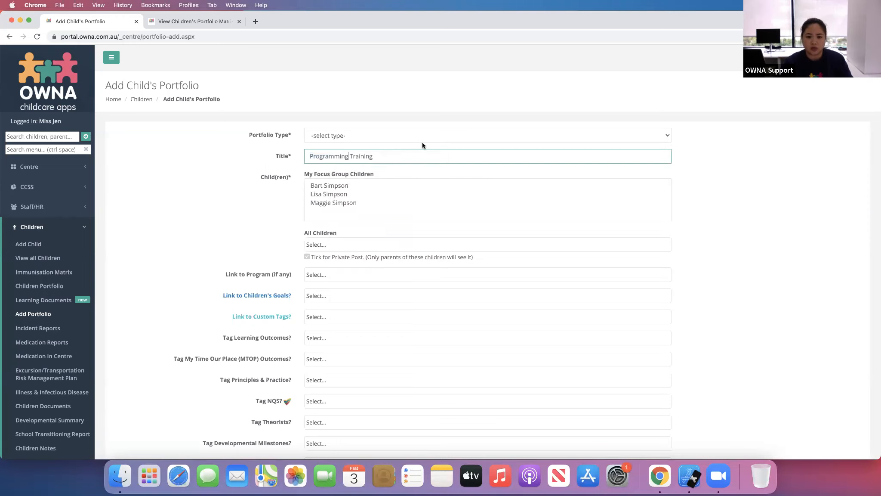
- Set the portfolio type to Observation and select the third child in My Focus Group Children
left_click(426, 138)
left_click(435, 146)
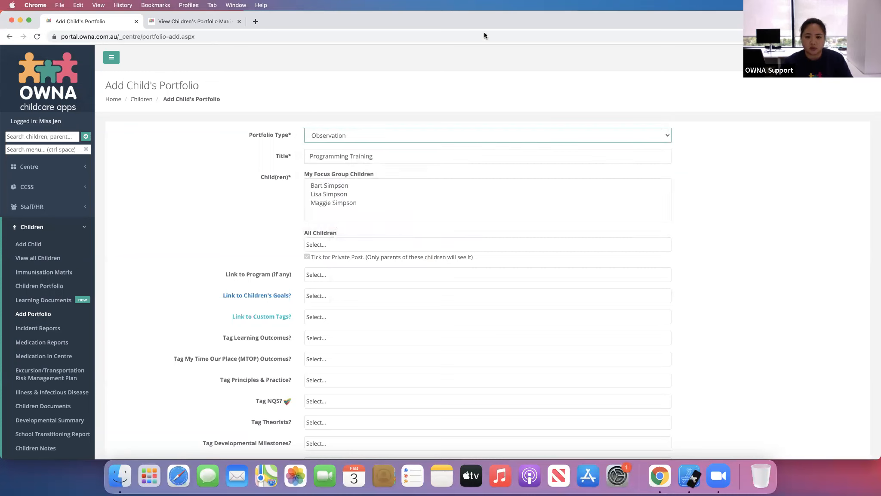
left_click(330, 195)
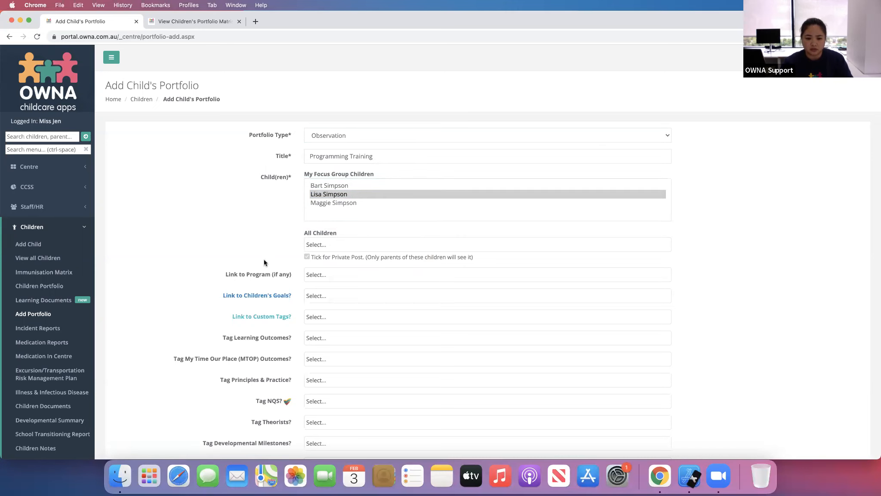
scroll(260, 262, "down", 3)
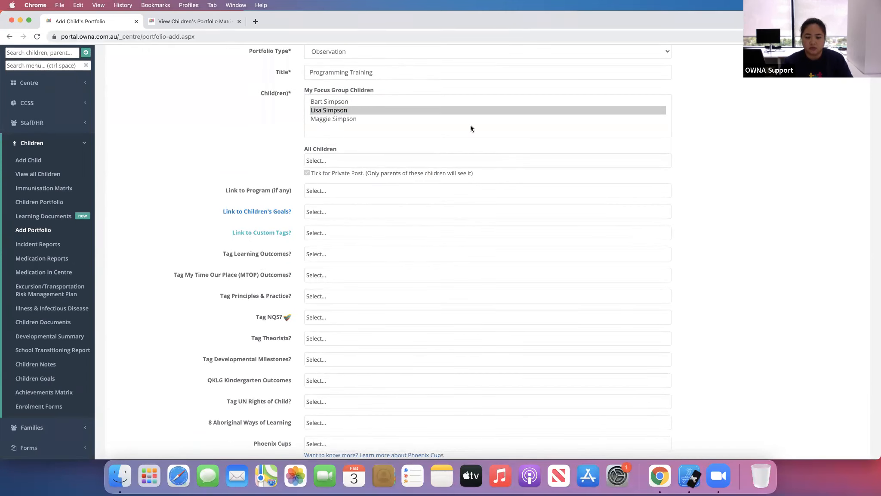
left_click(354, 215)
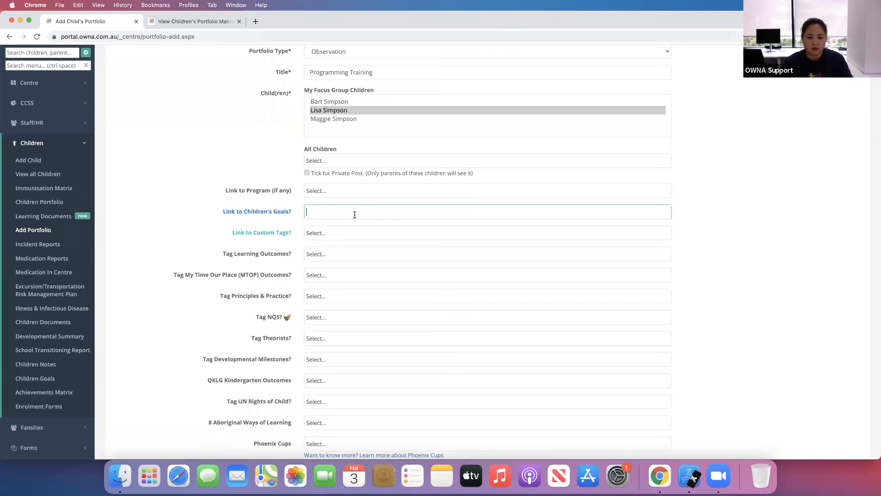
left_click(348, 119)
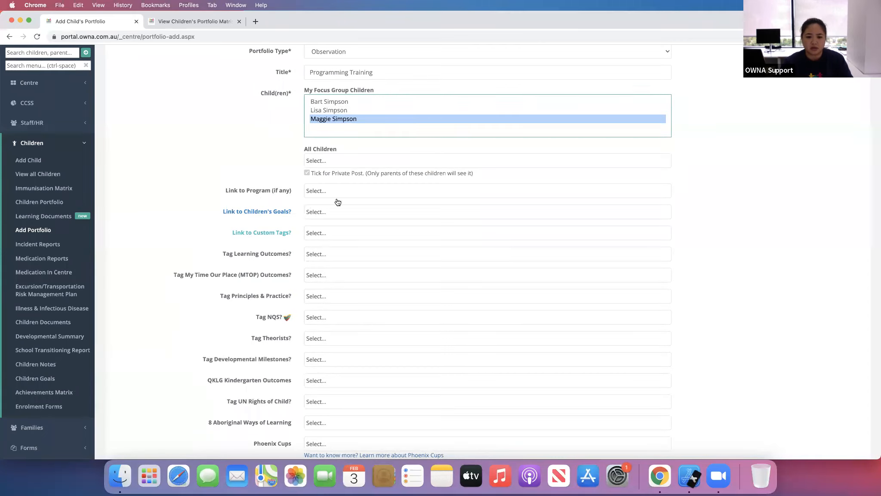
- Link the portfolio to the program Training - Programming and Posts
left_click(338, 193)
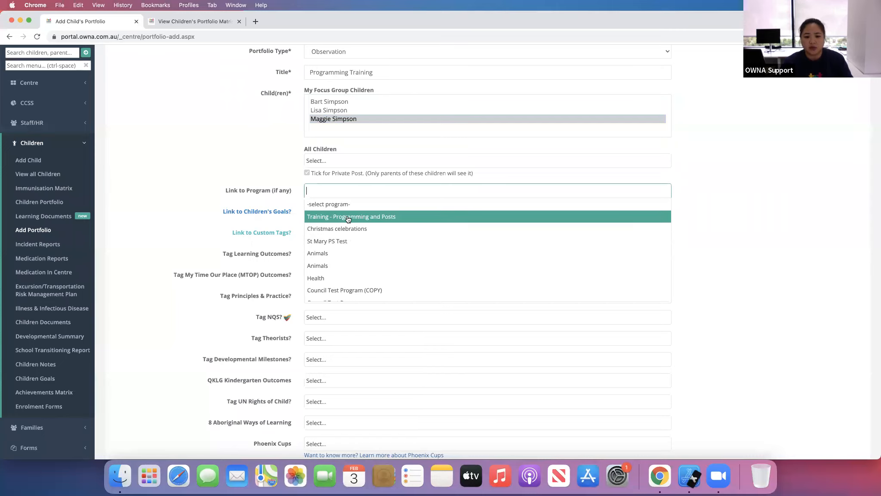
left_click(358, 220)
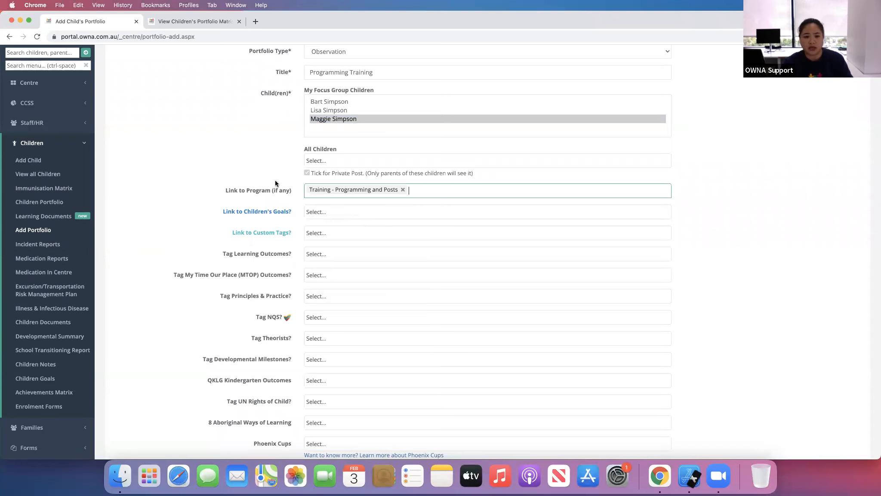
scroll(278, 252, "down", 3)
scroll(273, 247, "down", 5)
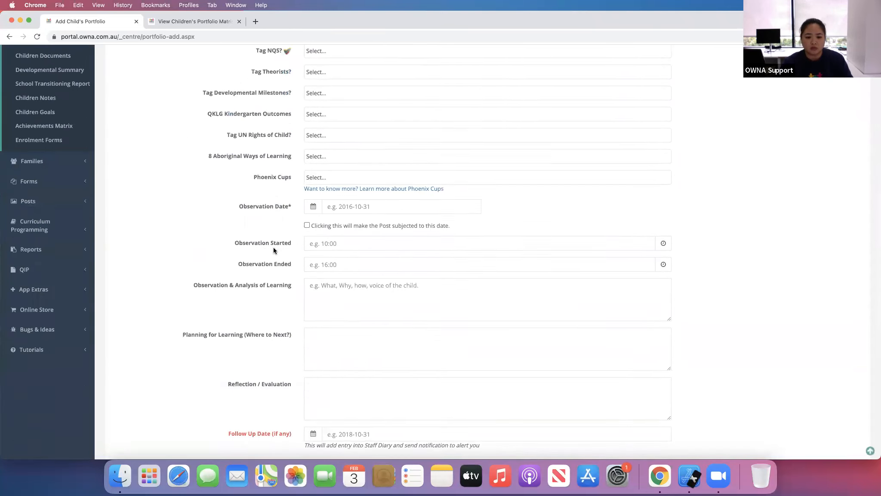
scroll(274, 247, "up", 5)
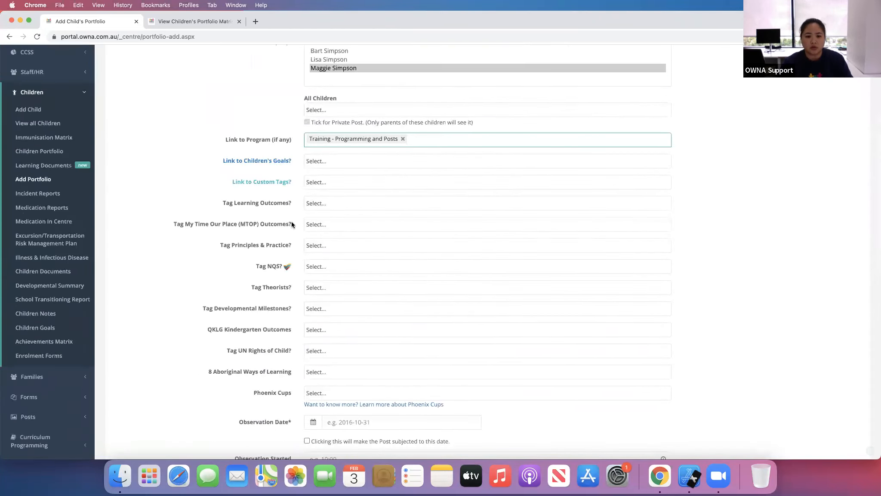
- Link the child's goal Educator: Develop secure attachments with Educators and Peers, and tag learning outcome 1.1 - Children feel safe, secure and supported
left_click(345, 161)
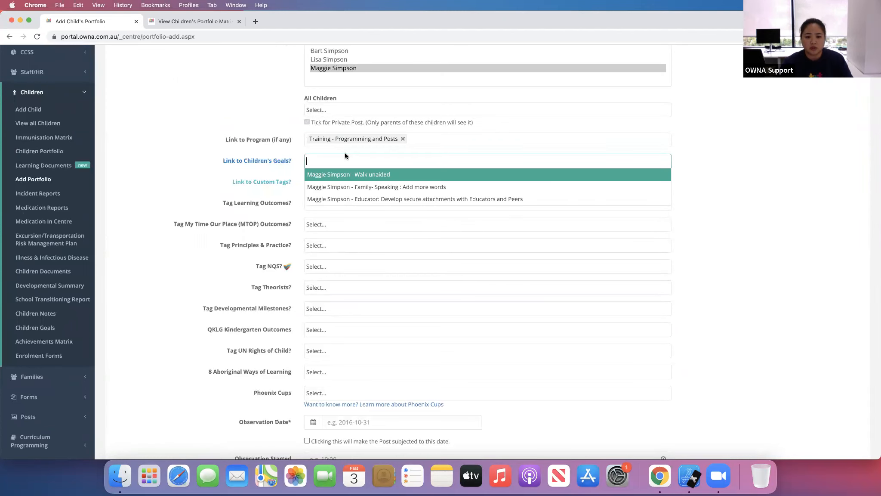
left_click(413, 199)
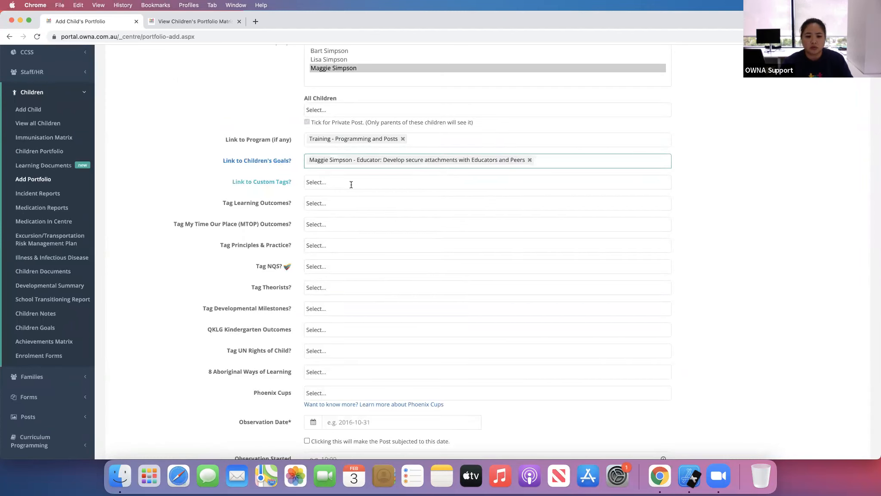
left_click(338, 204)
left_click(380, 218)
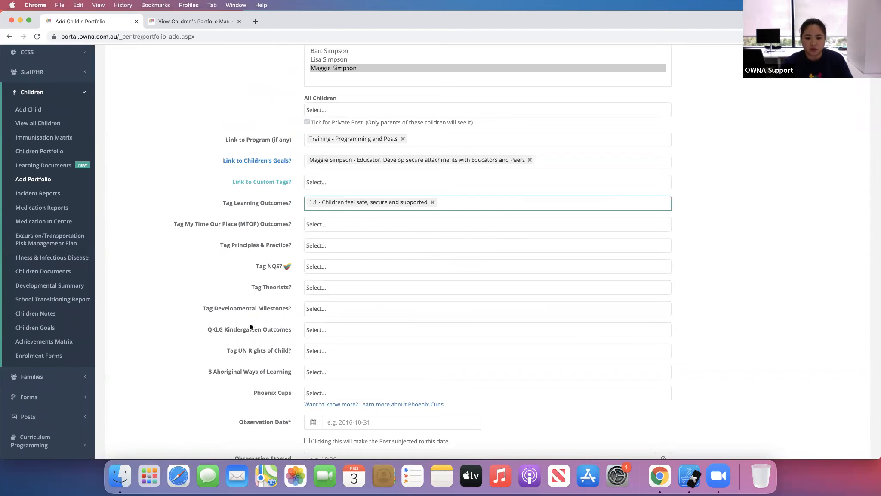
- Set the observation date to today
scroll(187, 371, "down", 3)
scroll(187, 373, "down", 3)
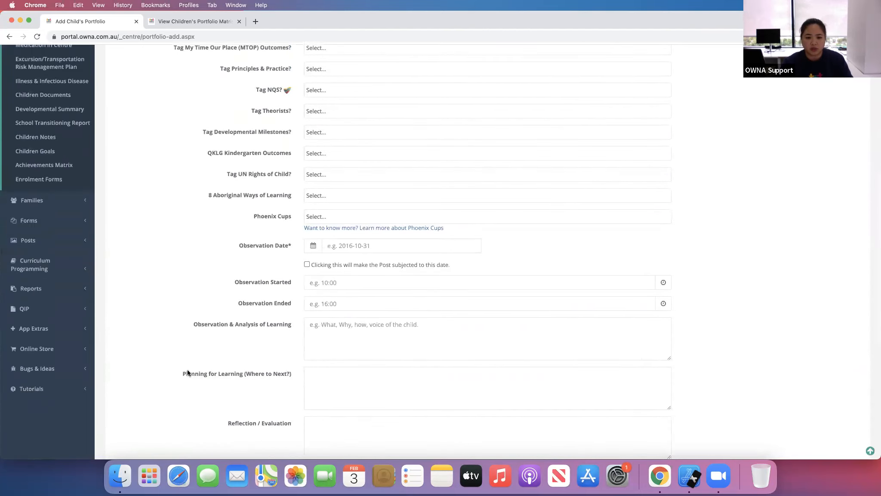
scroll(215, 268, "down", 2)
left_click(353, 196)
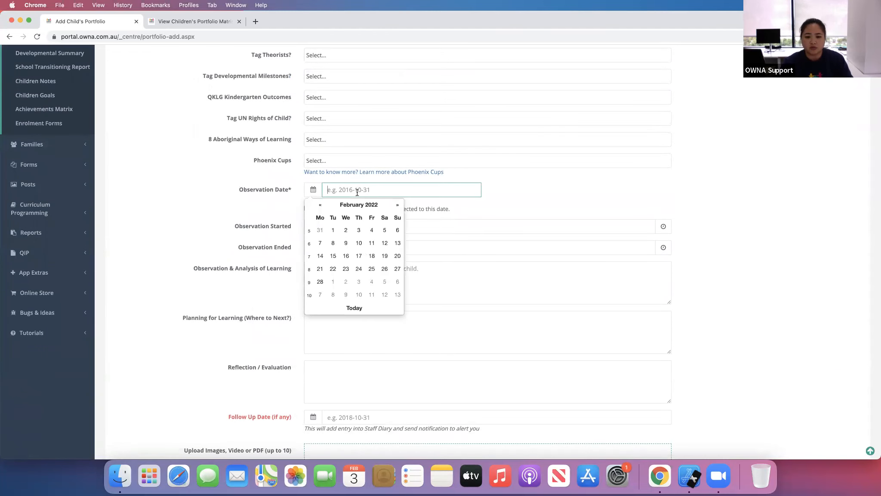
left_click(352, 306)
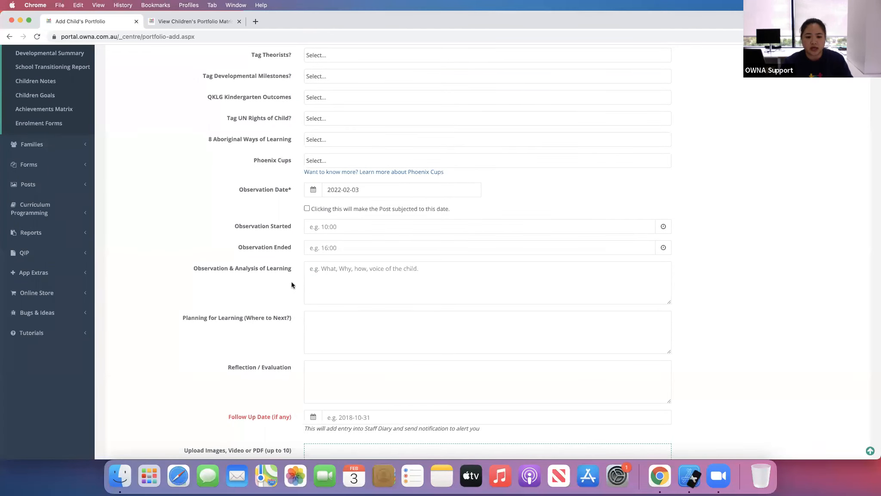
- Enter Maggie Observation as the observation and analysis of learning, and Experience 1 as planning for learning
left_click(337, 281)
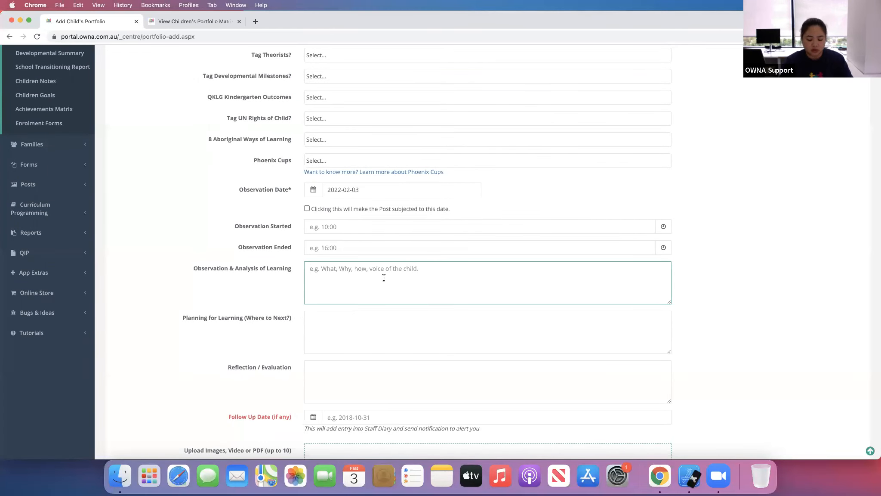
type("Maggie Observation")
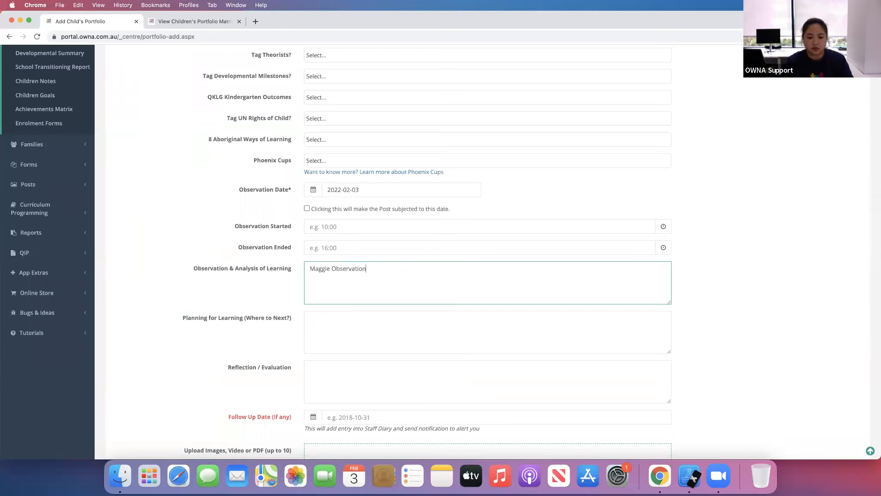
left_click(370, 332)
type("Experience 1")
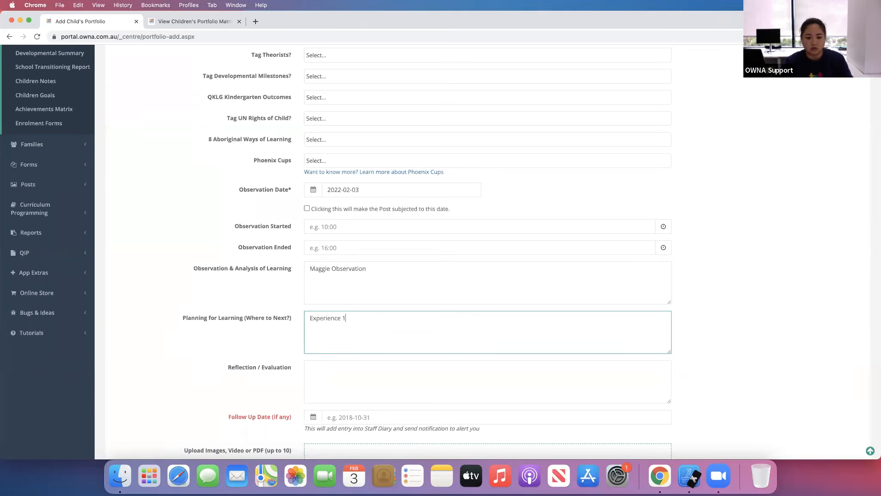
- Publish the portfolio
scroll(254, 359, "down", 5)
scroll(230, 363, "up", 1)
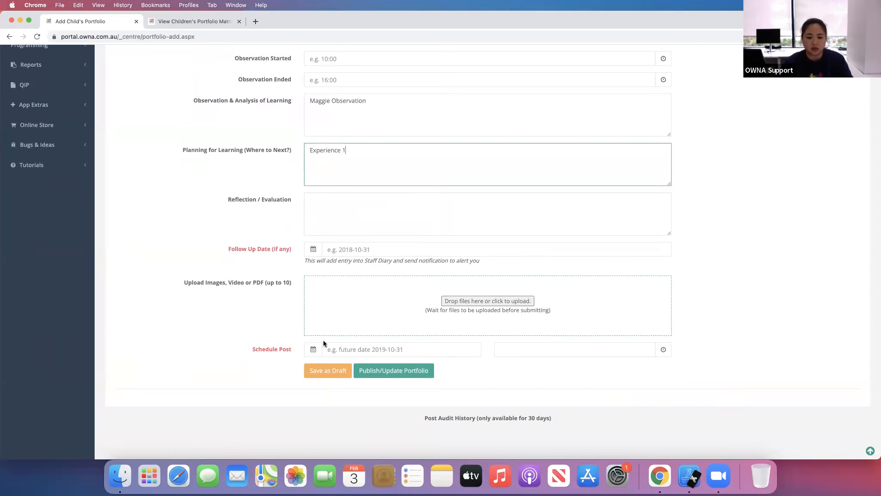
left_click(398, 371)
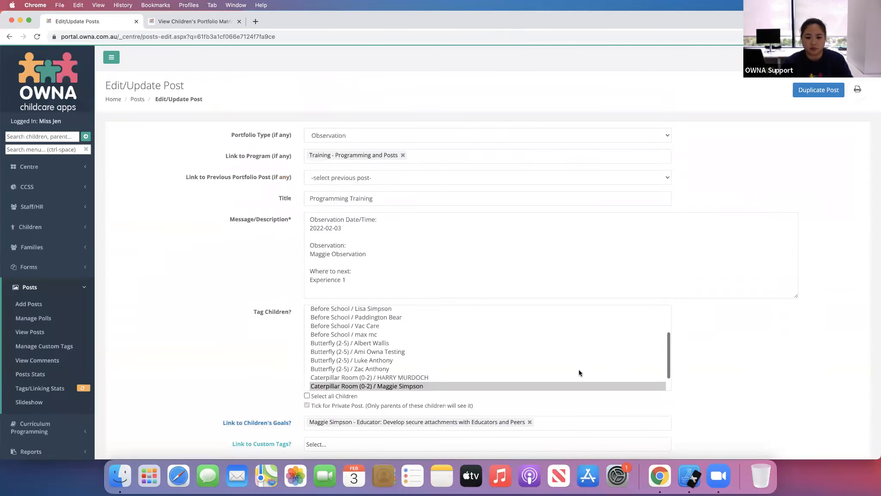
- Reload the Children's Portfolio Matrix page in the other tab
left_click(196, 24)
left_click(196, 36)
key("Return")
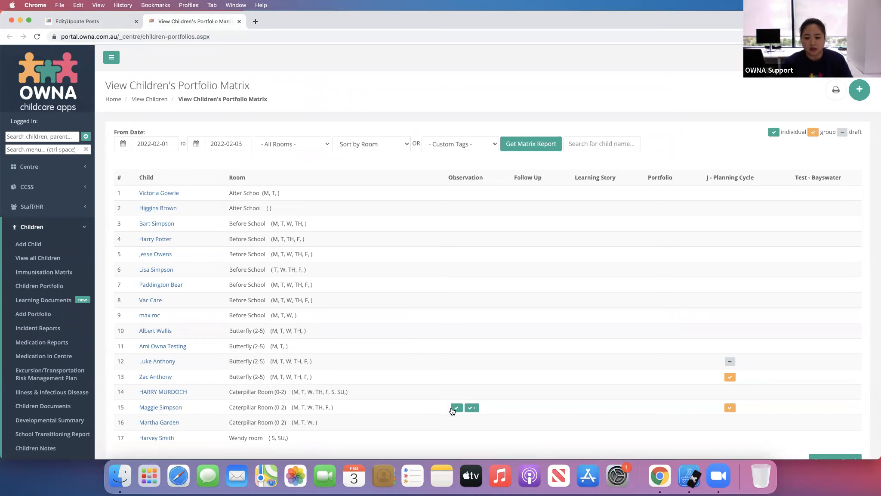
- Open Maggie Simpson's existing observation post and its follow-up post to review them, then close both tabs
left_click(476, 409)
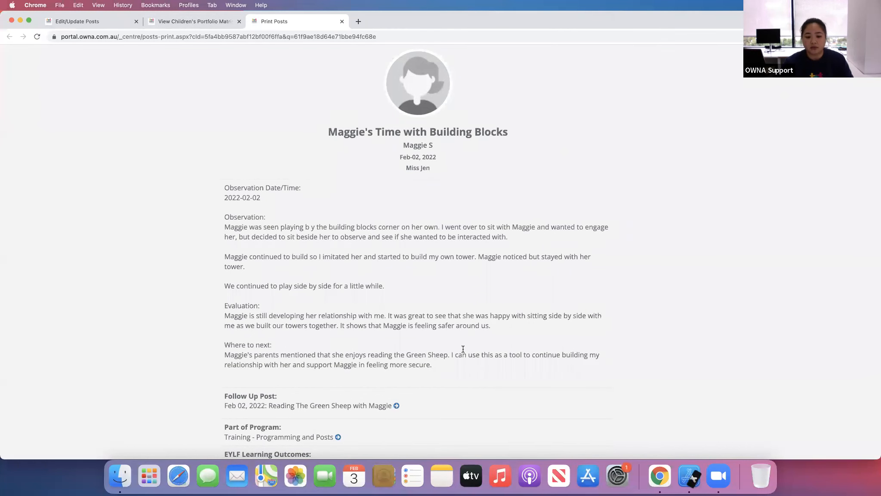
scroll(444, 333, "down", 3)
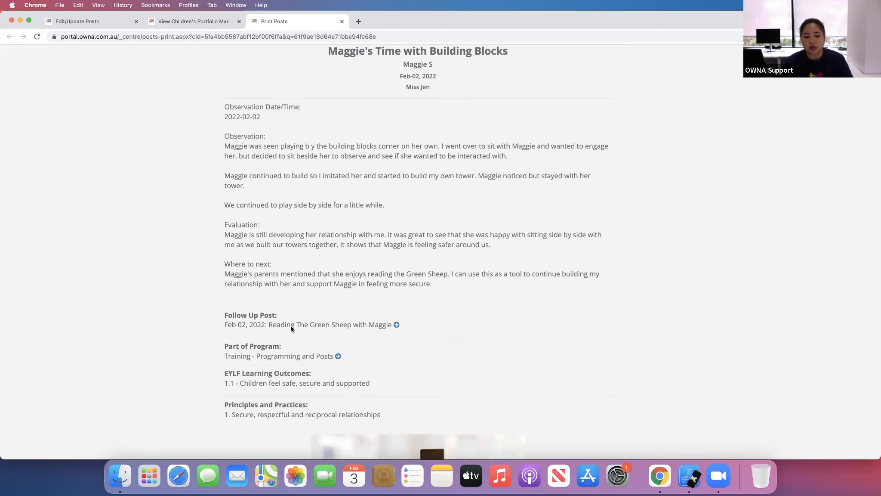
left_click(397, 325)
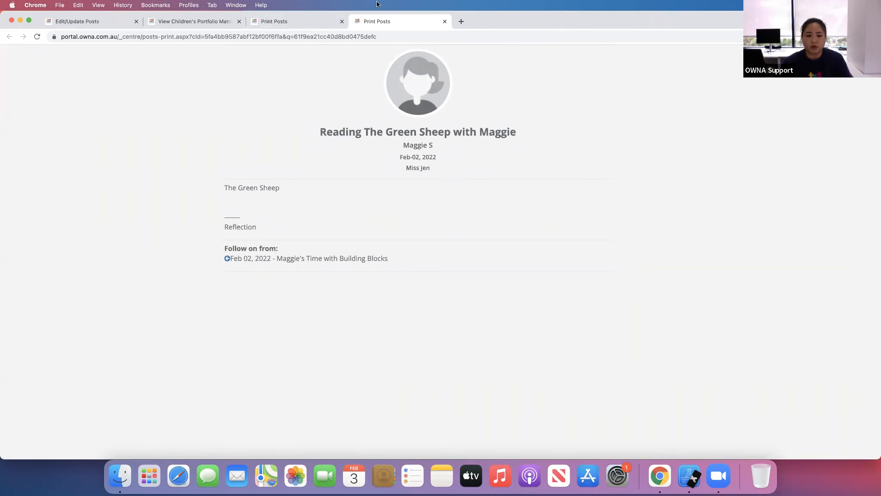
left_click(297, 17)
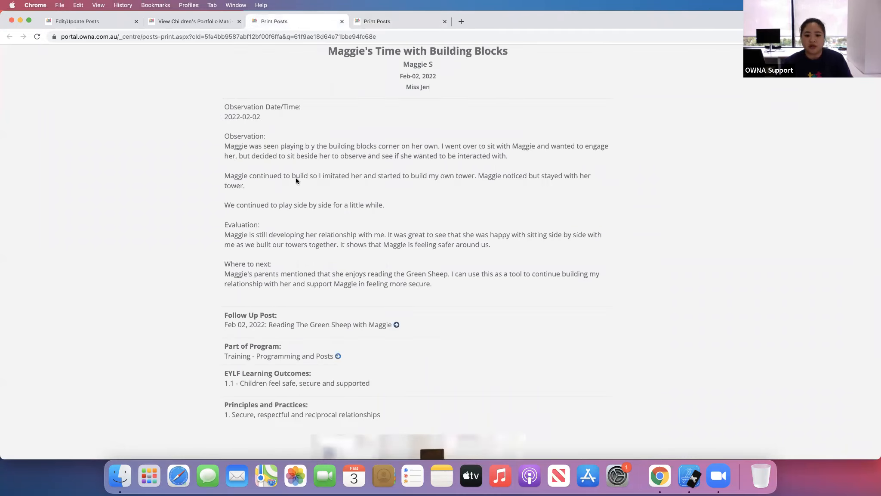
scroll(374, 266, "down", 3)
scroll(380, 274, "up", 5)
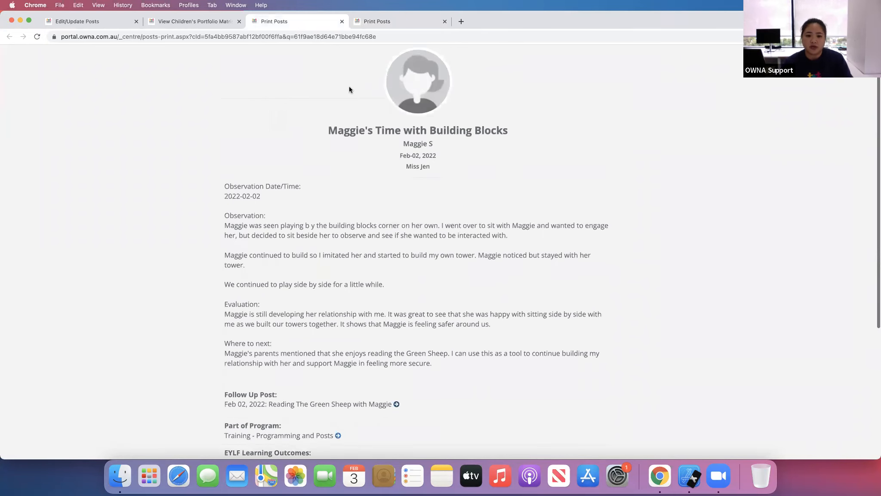
left_click(342, 22)
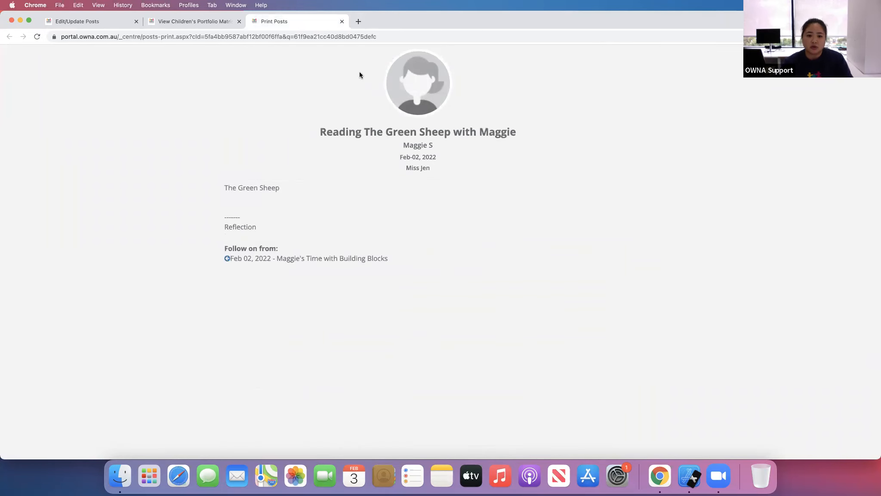
left_click(342, 21)
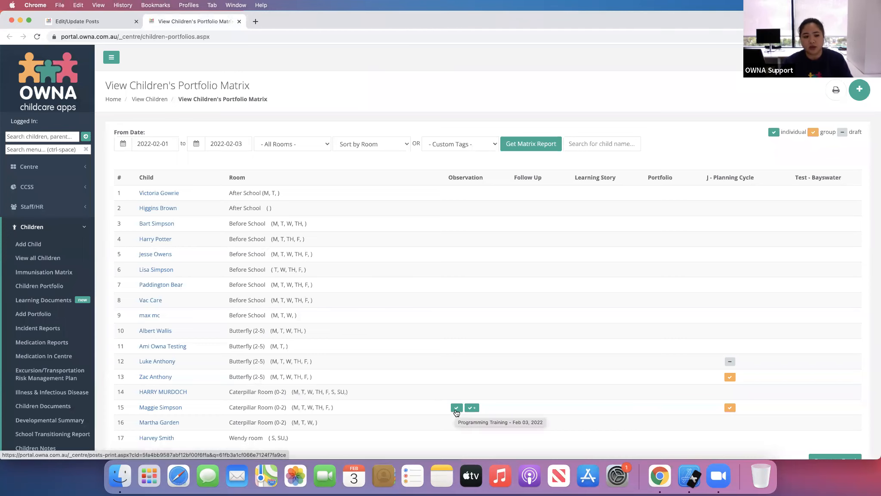
- Change the posted portfolio's type to Learning Story
left_click(84, 22)
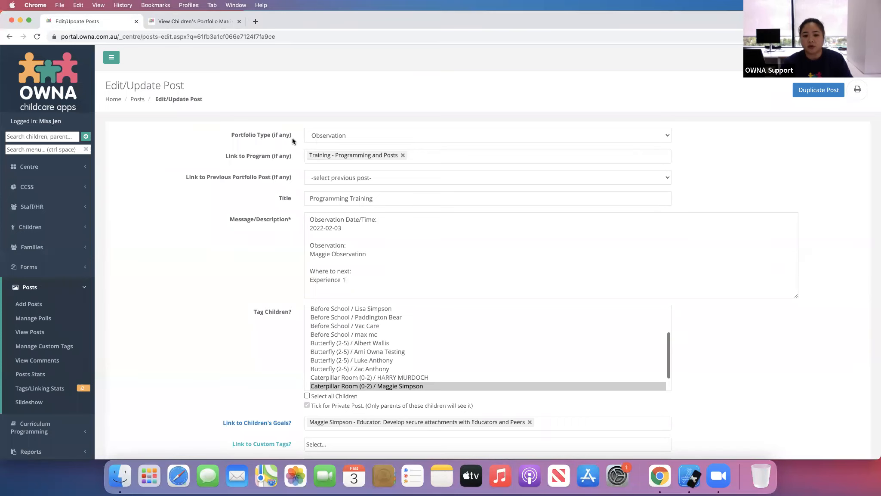
left_click(339, 137)
key("Escape")
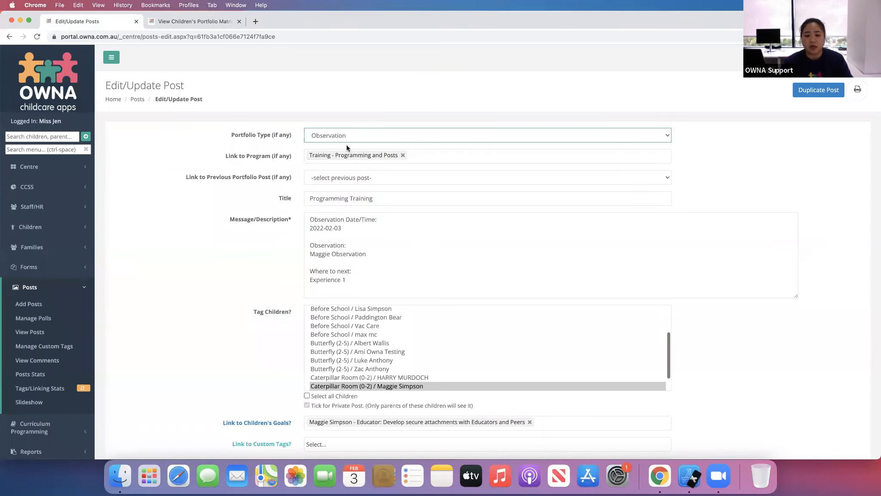
left_click(390, 135)
left_click(380, 144)
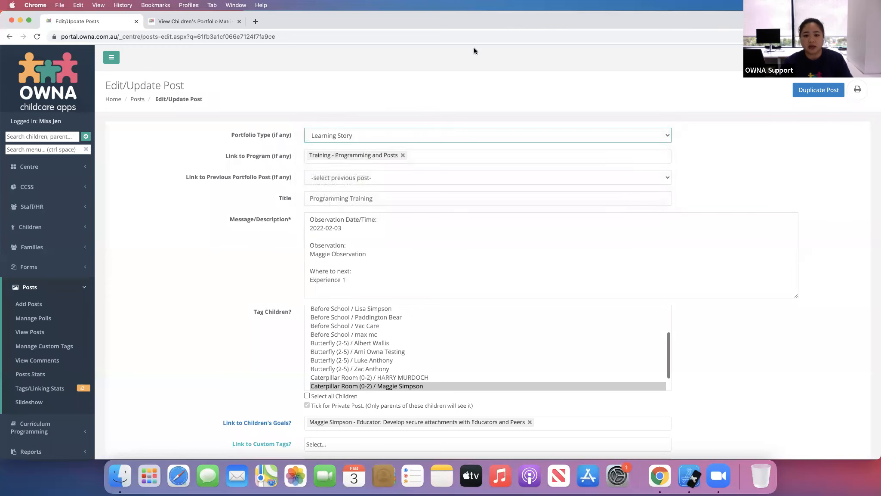
- Open Maggie Simpson's J - Planning Cycle entry from the portfolio matrix to review it, then close its tab
left_click(203, 21)
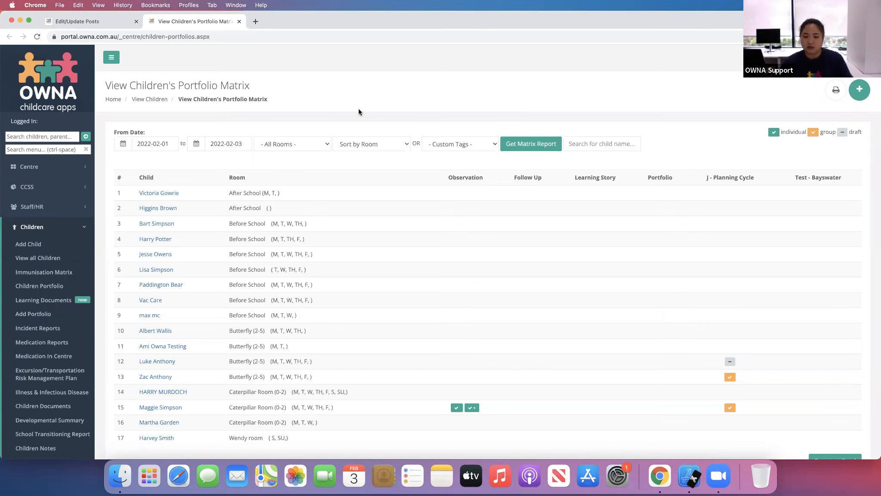
left_click(88, 20)
left_click(206, 21)
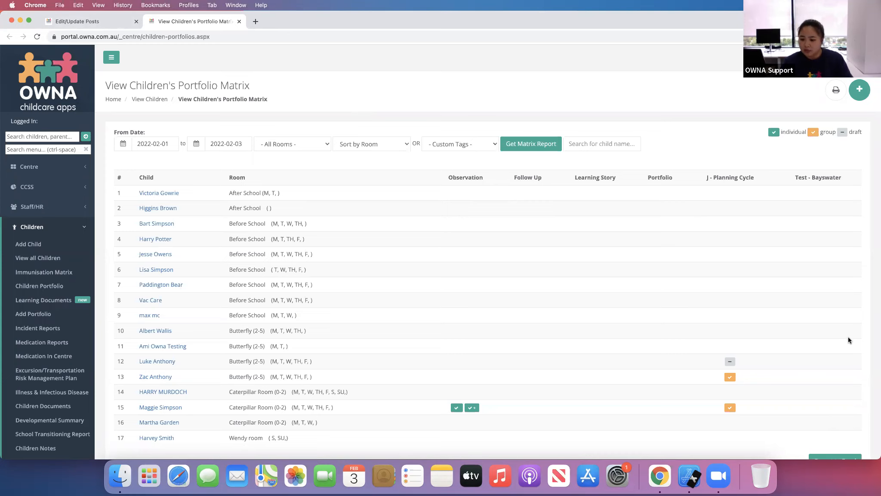
scroll(624, 319, "down", 6)
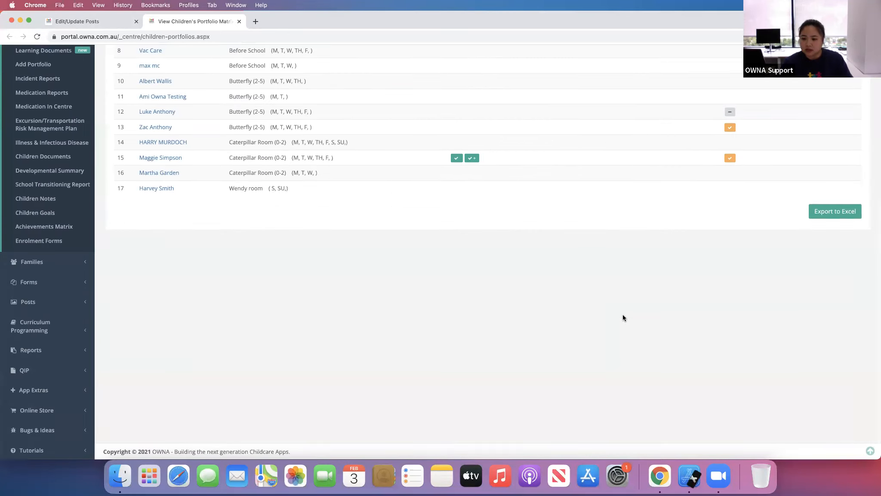
scroll(622, 310, "up", 4)
scroll(582, 332, "down", 1)
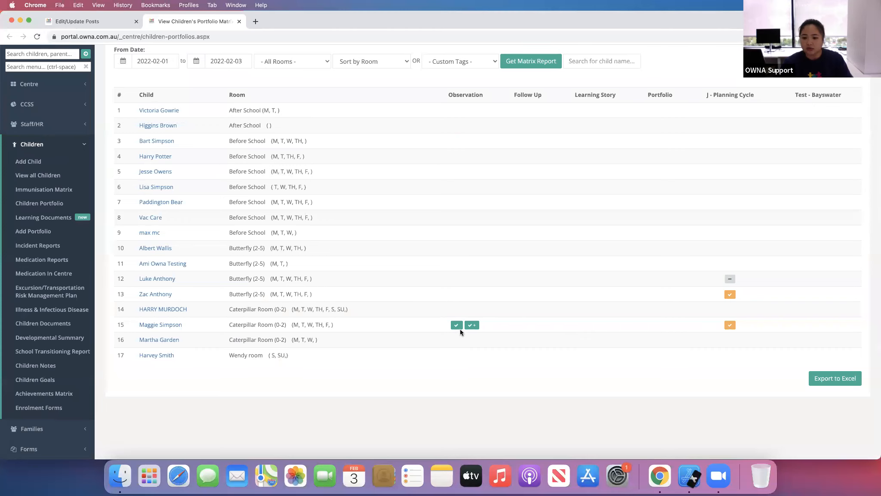
left_click(731, 324, "super")
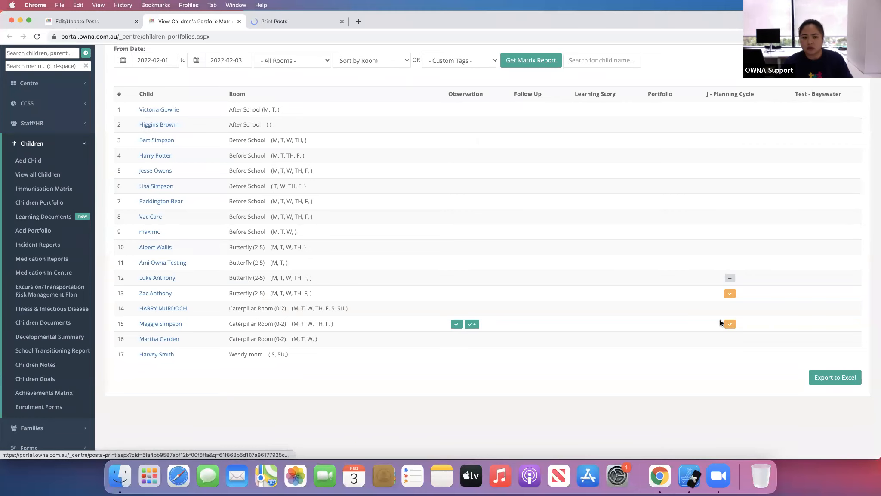
left_click(305, 23)
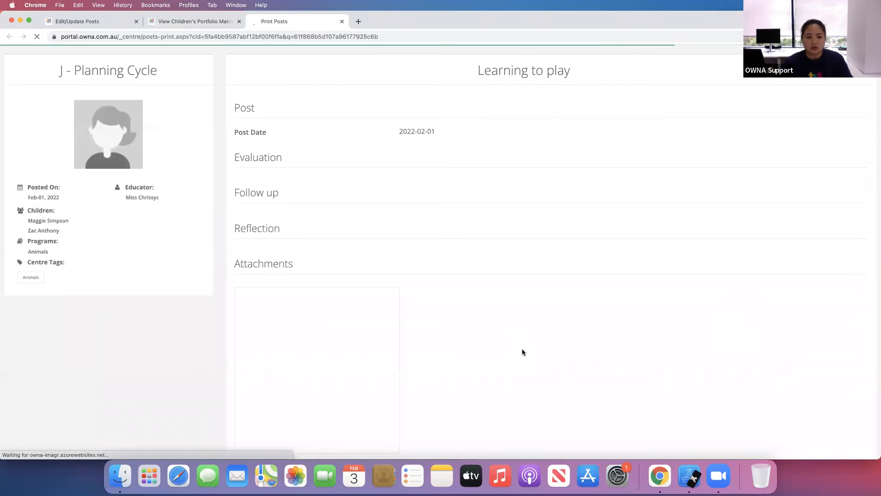
scroll(522, 352, "down", 10)
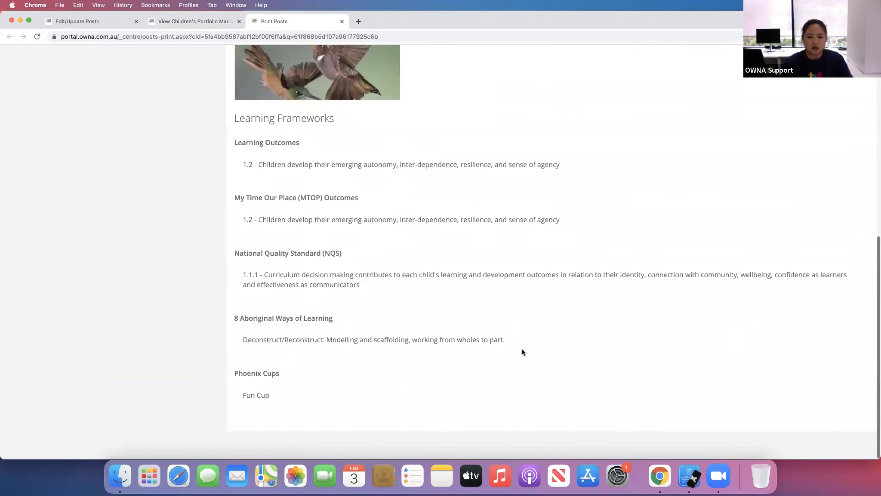
scroll(522, 351, "up", 10)
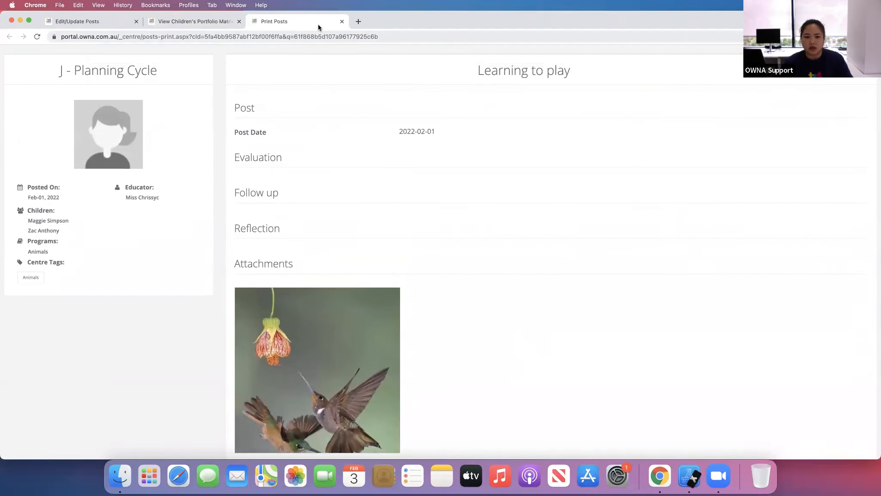
left_click(342, 21)
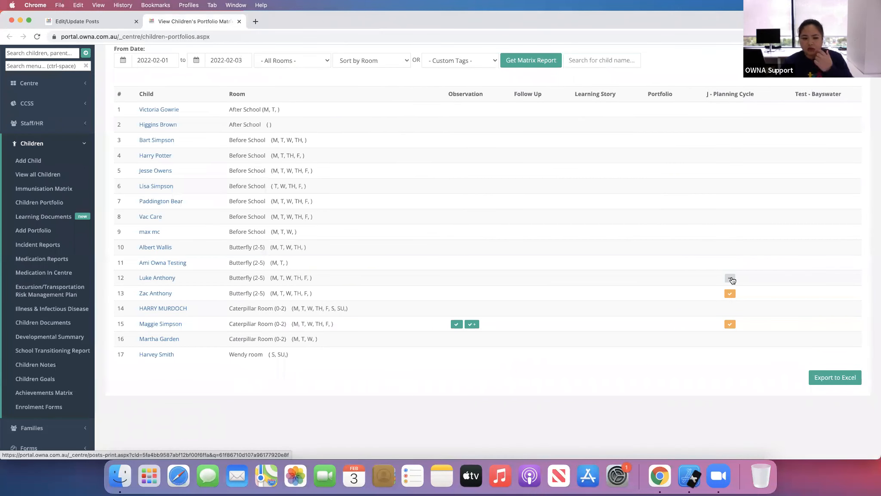
- Open the Learning Documents list and return to the children's portfolio matrix
mouse_move(730, 282)
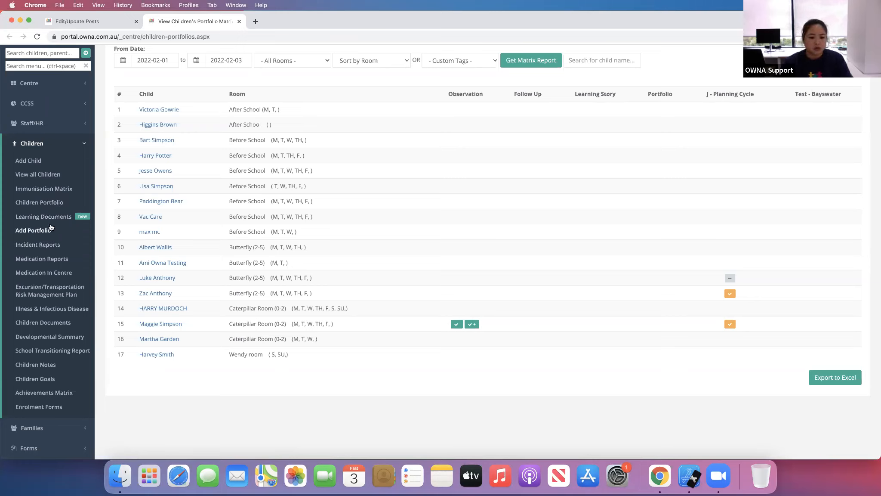
scroll(34, 234, "down", 1)
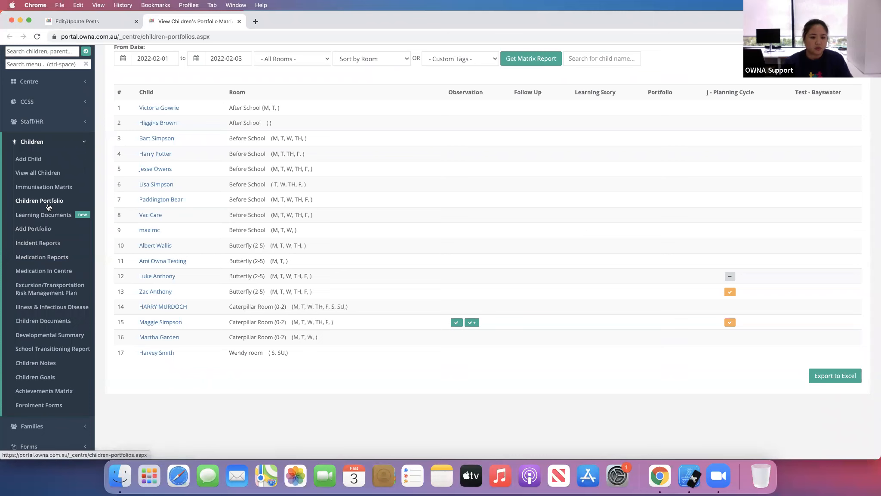
left_click(92, 21)
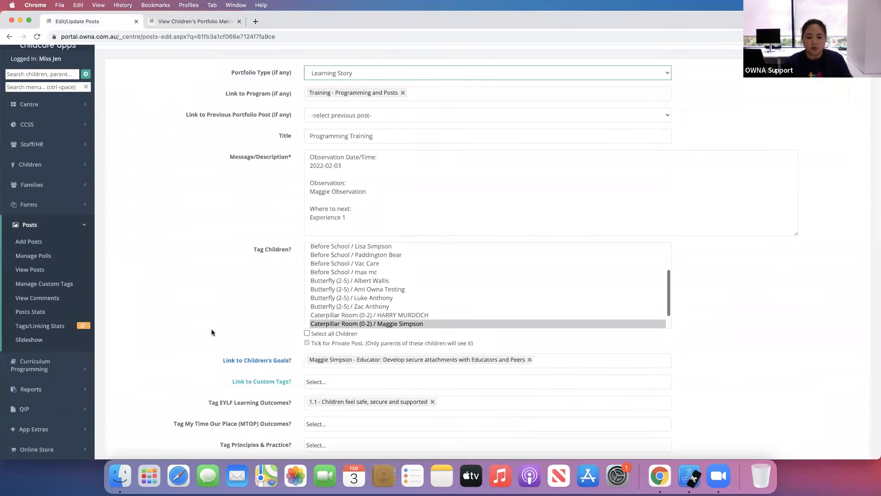
scroll(211, 329, "down", 7)
scroll(211, 319, "up", 8)
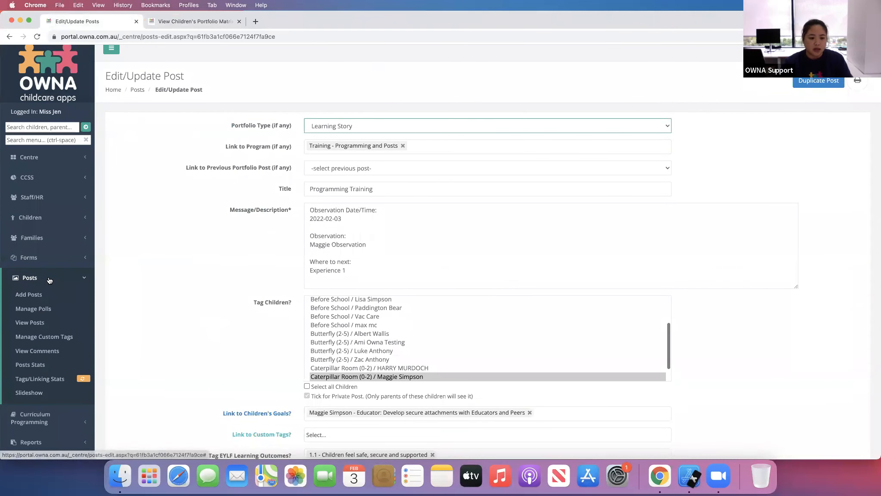
left_click(55, 220)
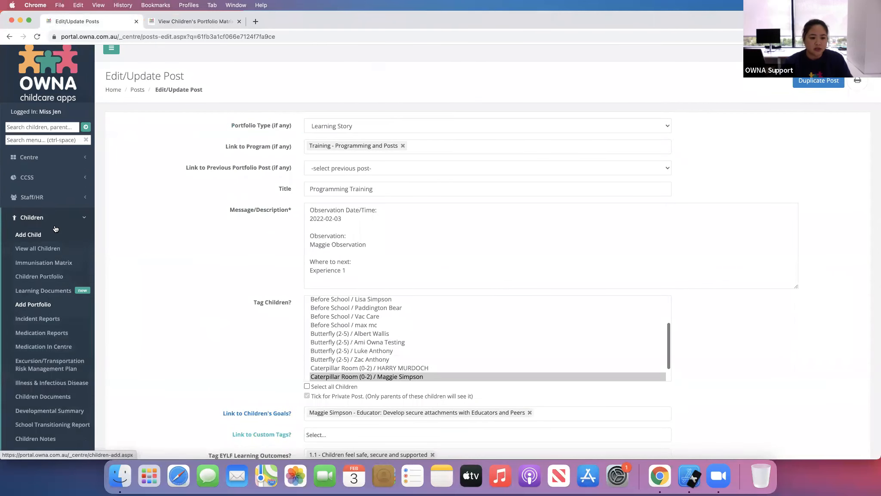
left_click(48, 291)
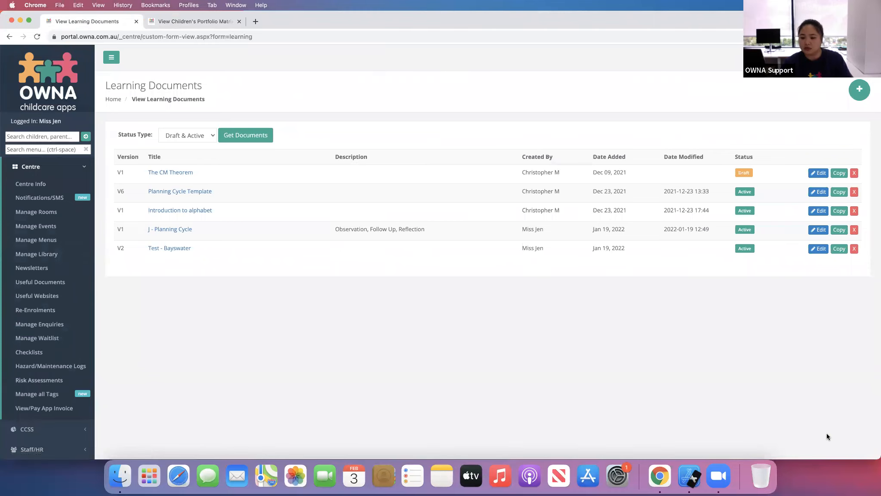
left_click(208, 24)
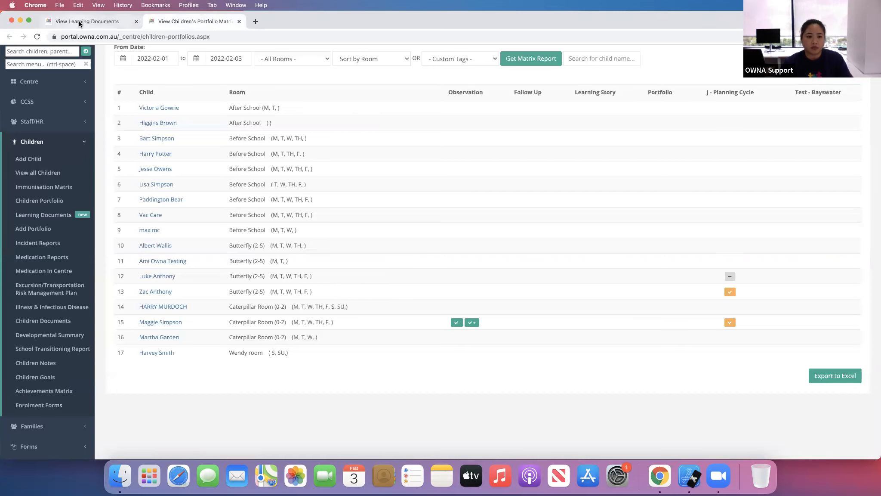
- Open Maggie Simpson's observation entry from the children's portfolio matrix to review it
left_click(78, 21)
left_click(192, 28)
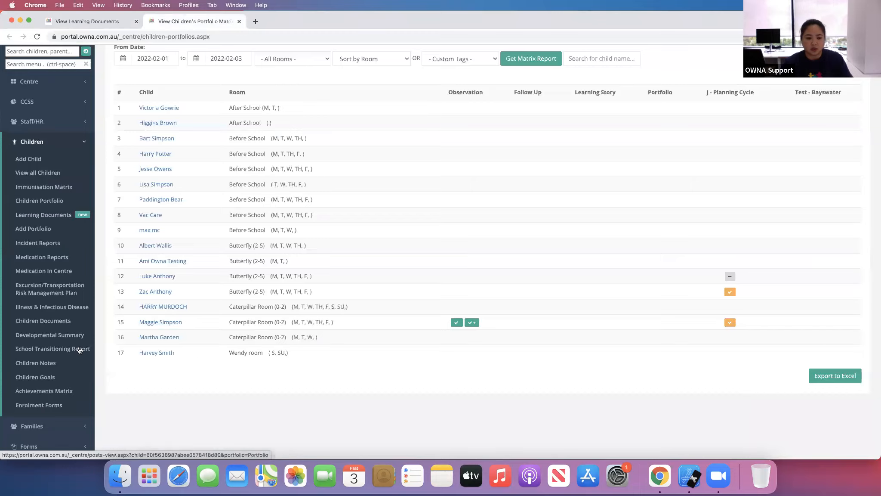
scroll(65, 357, "up", 3)
scroll(53, 347, "down", 6)
left_click(53, 347)
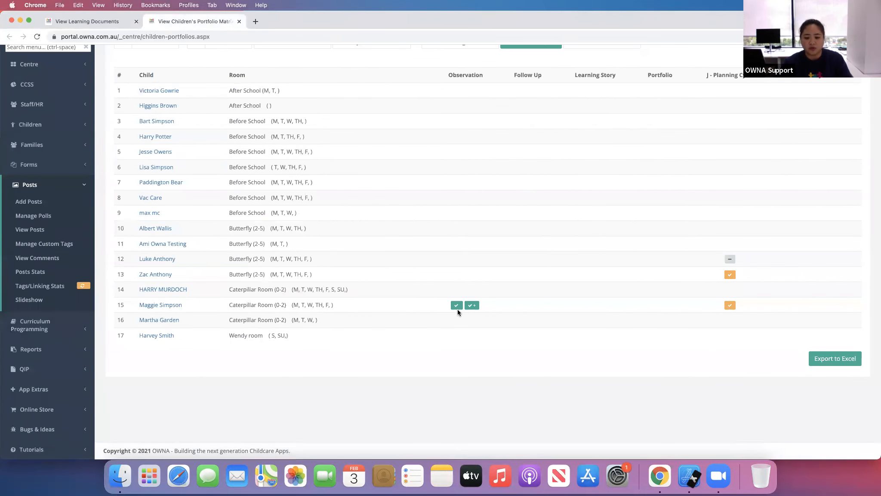
left_click(457, 307)
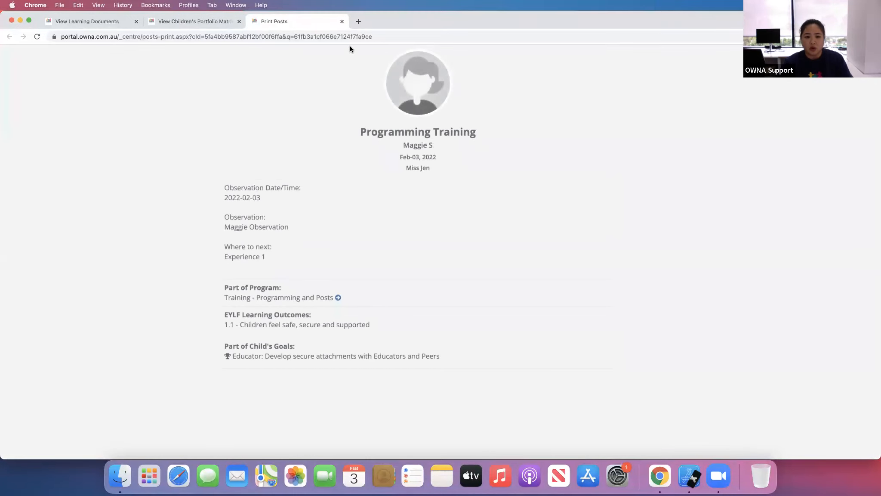
- Close the entry's tab and open the full posts list with the default filters applied
left_click(342, 21)
left_click(25, 229, "super")
left_click(288, 22)
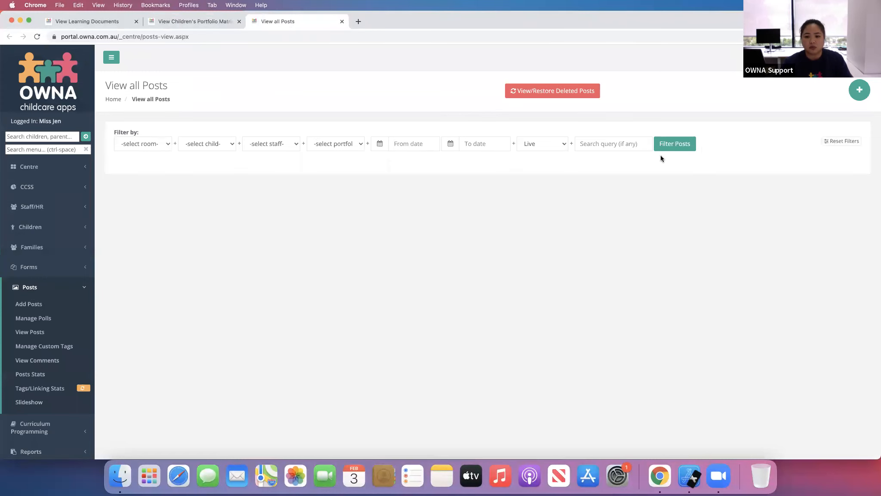
left_click(686, 148)
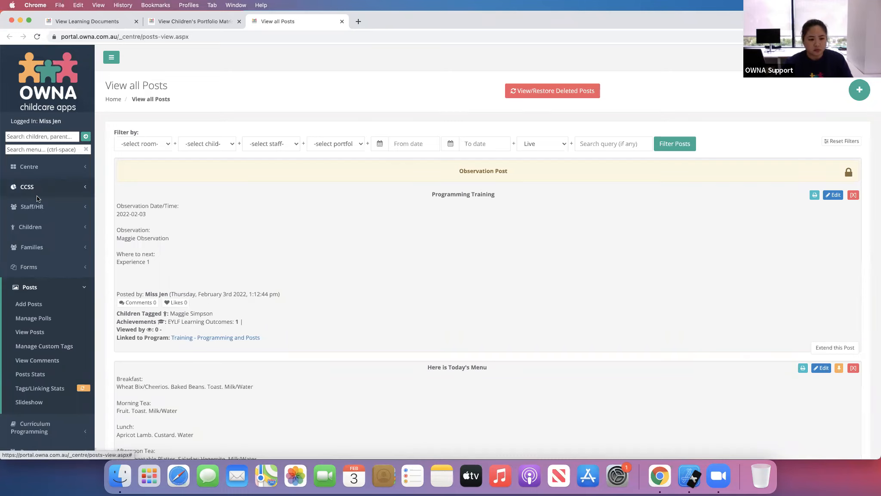
- Open the Learning Documents list from the Children section
left_click(52, 230)
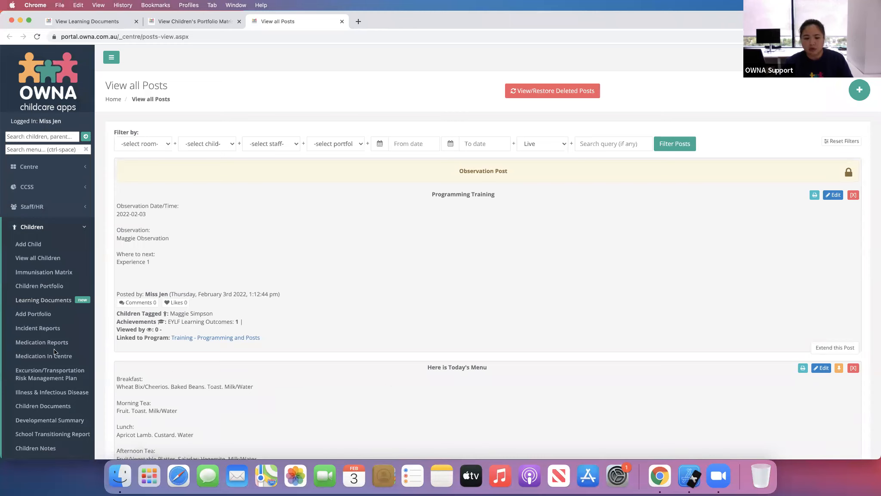
left_click(37, 301)
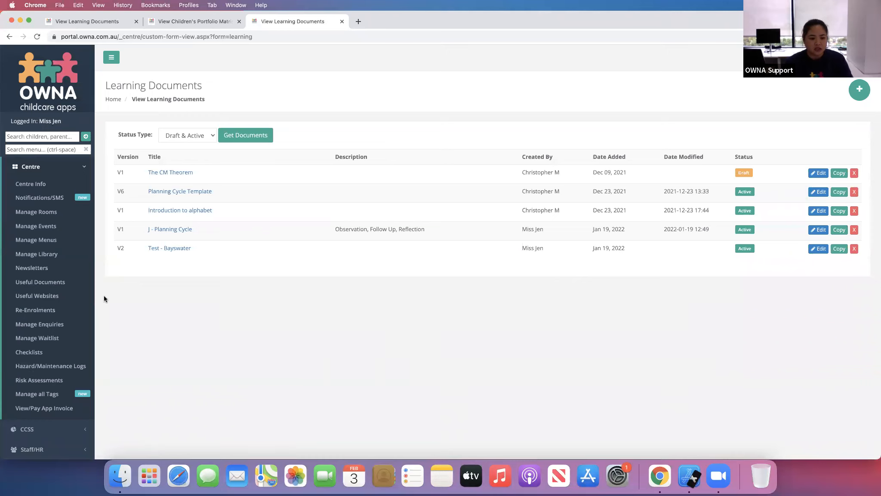
left_click(58, 170)
left_click(63, 228)
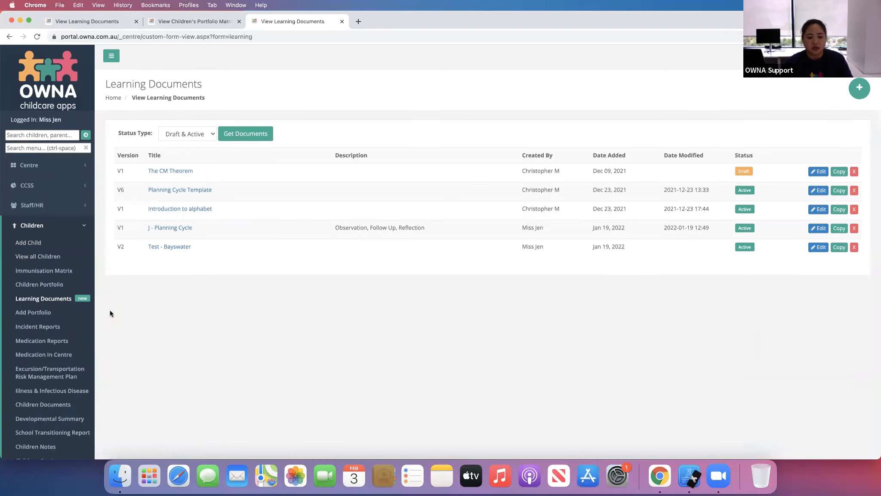
scroll(110, 311, "down", 2)
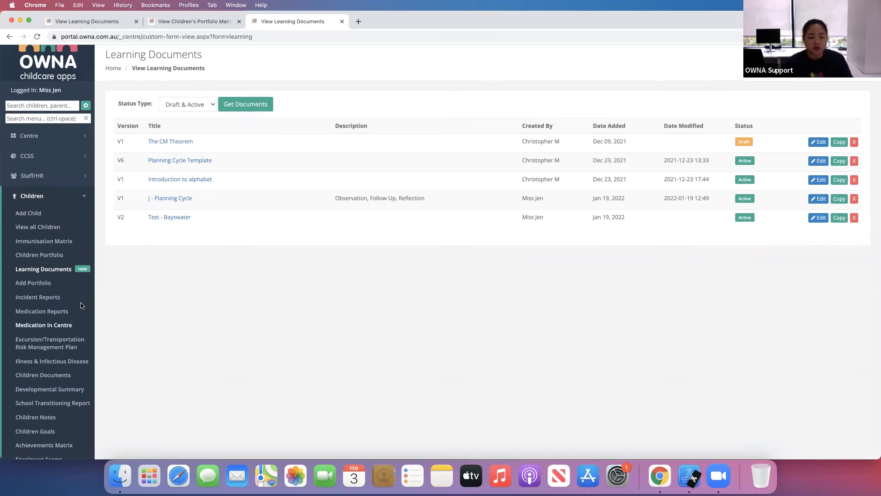
- Open the View all Children list and browse through the children and their tasks/reports options
left_click(51, 228)
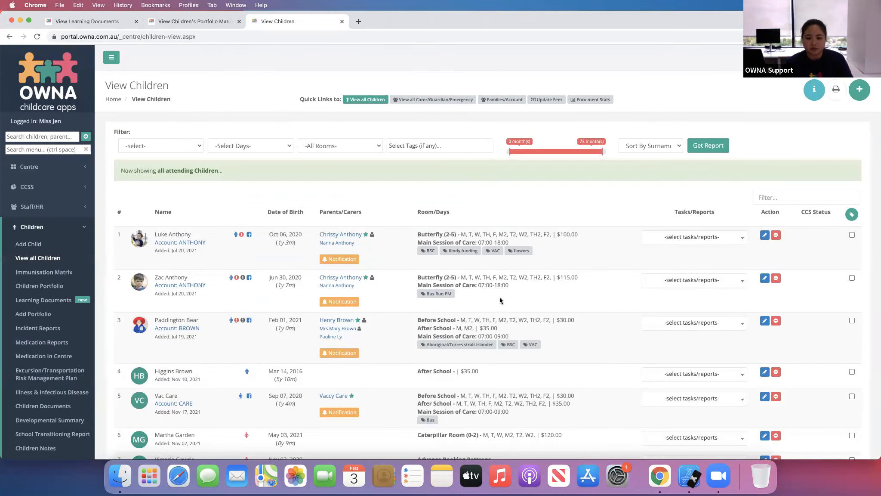
left_click(713, 245)
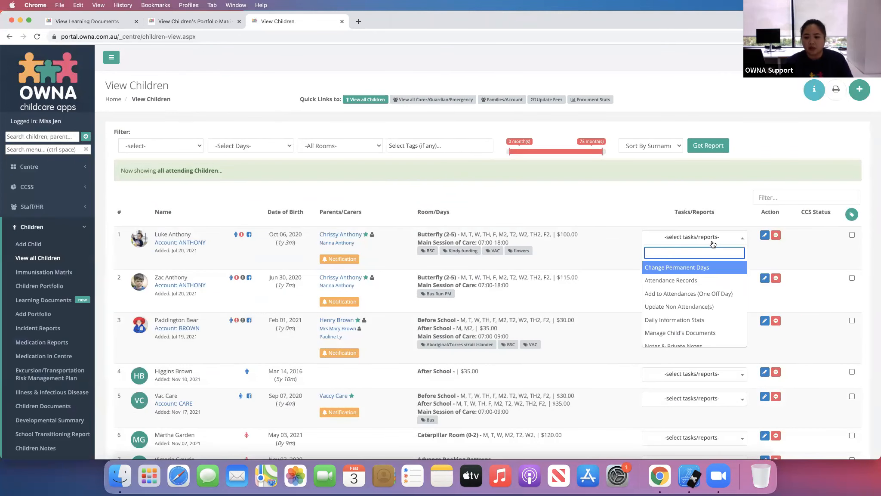
left_click(617, 211)
scroll(586, 308, "down", 1)
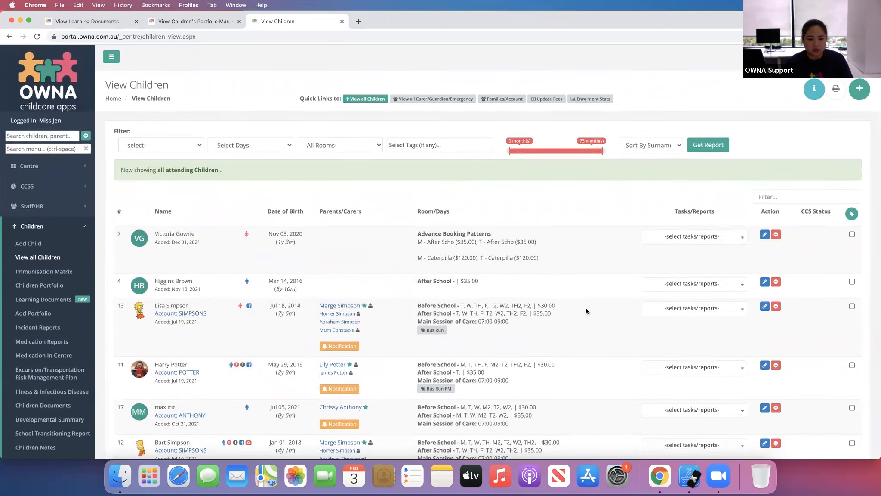
scroll(586, 308, "down", 5)
scroll(586, 307, "down", 8)
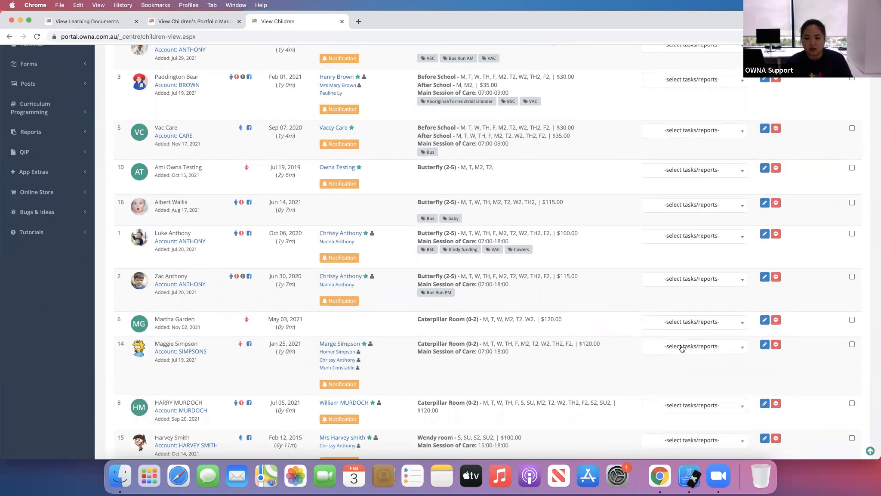
scroll(684, 346, "down", 3)
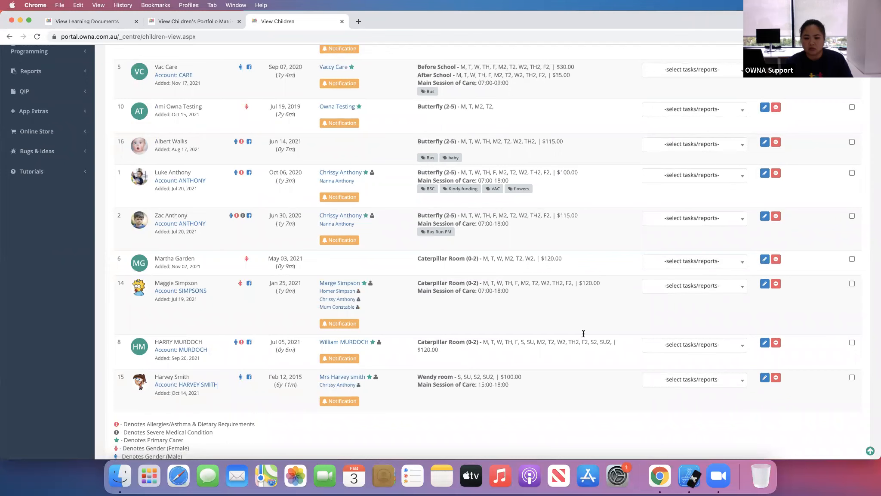
scroll(681, 304, "down", 2)
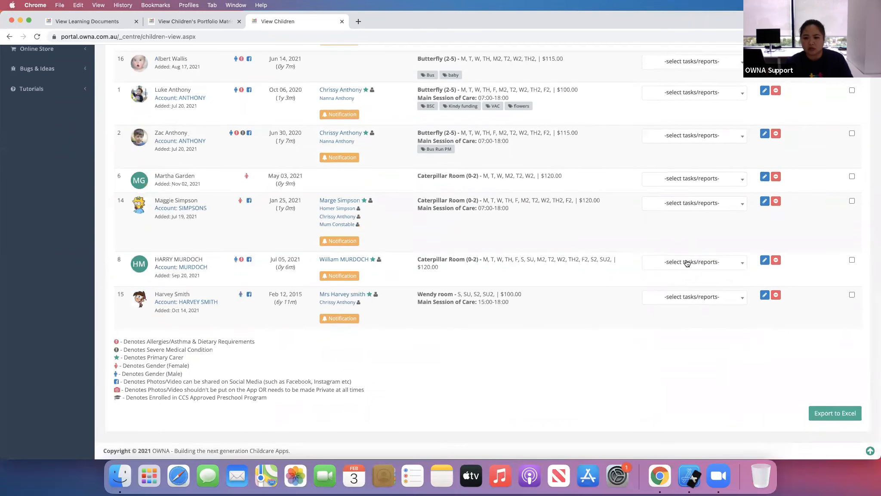
scroll(624, 172, "up", 7)
- Reload the children list, filter it by "magg", and open Maggie Simpson's Notes & Private Notes page
left_click(573, 39)
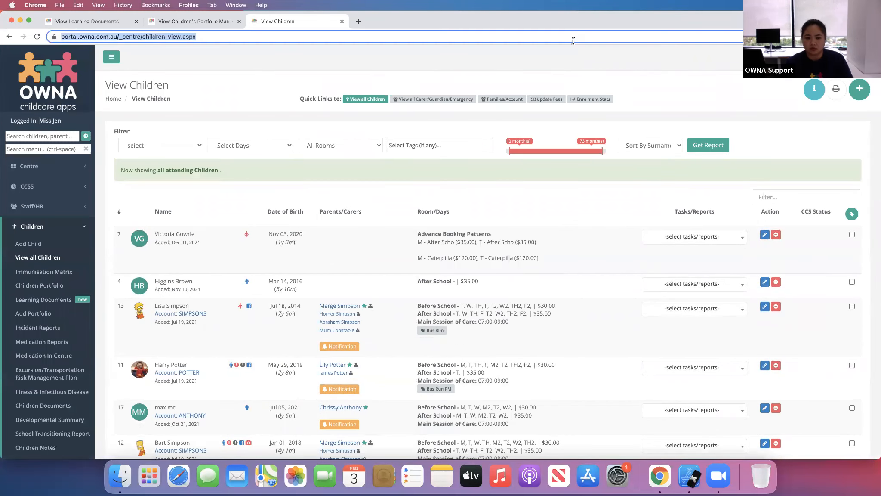
key("Return")
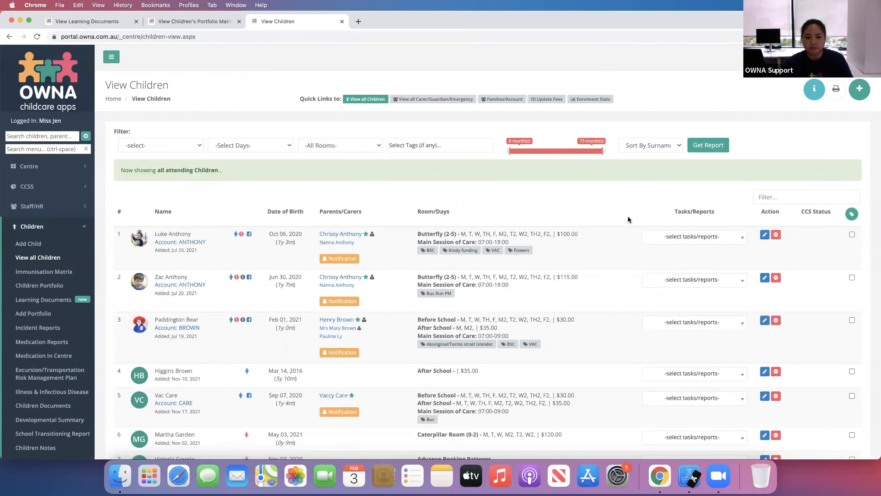
left_click(762, 196)
type("magg")
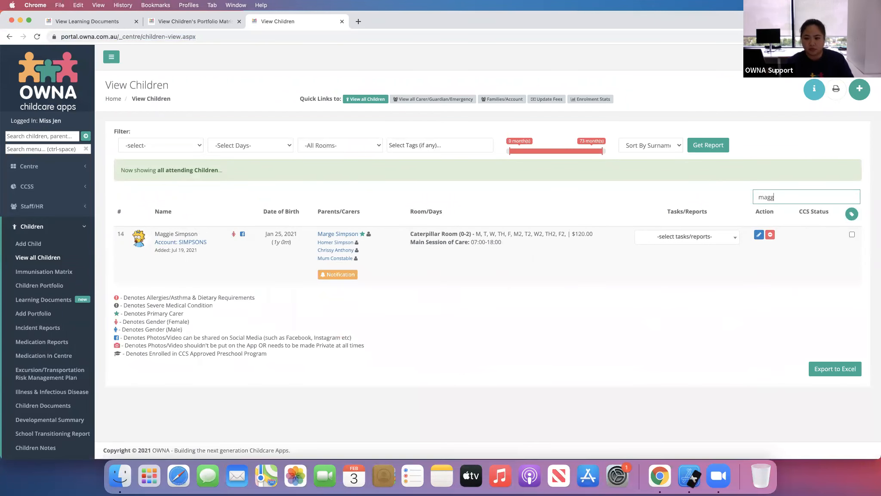
left_click(691, 241)
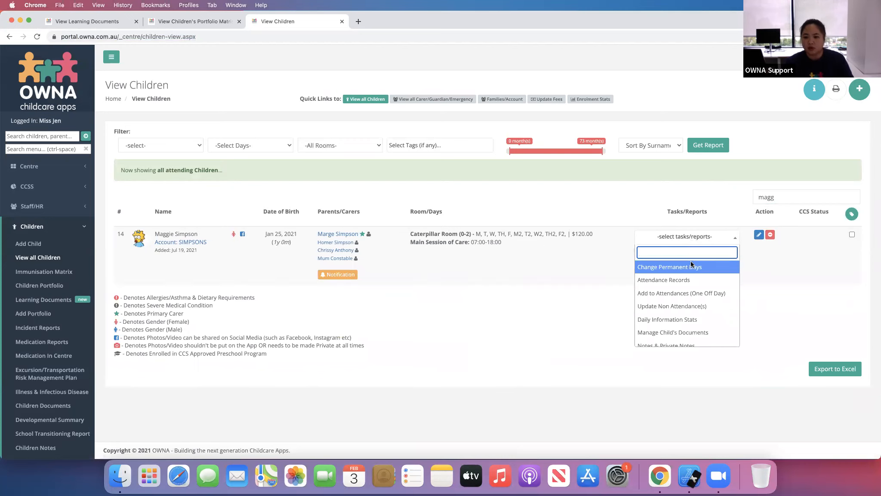
left_click(676, 346)
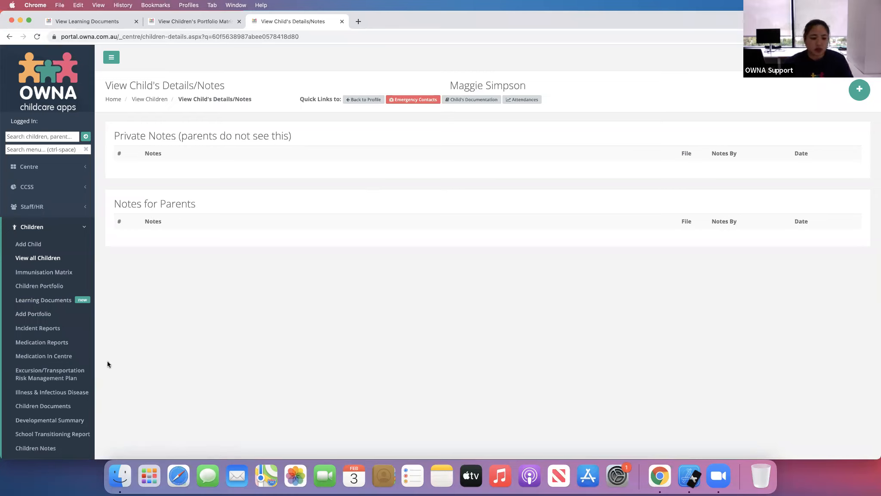
- Open the posts list and save Maggie Simpson's observation post as a PDF in portrait layout
left_click(85, 234)
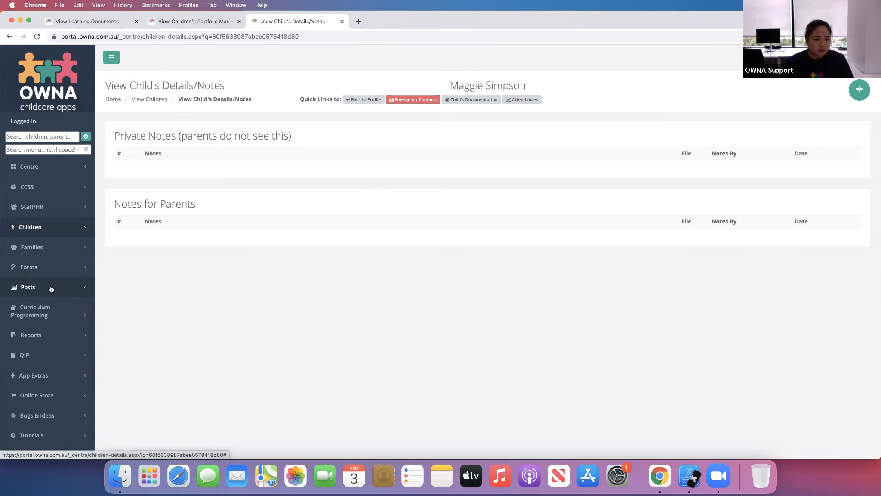
left_click(42, 292)
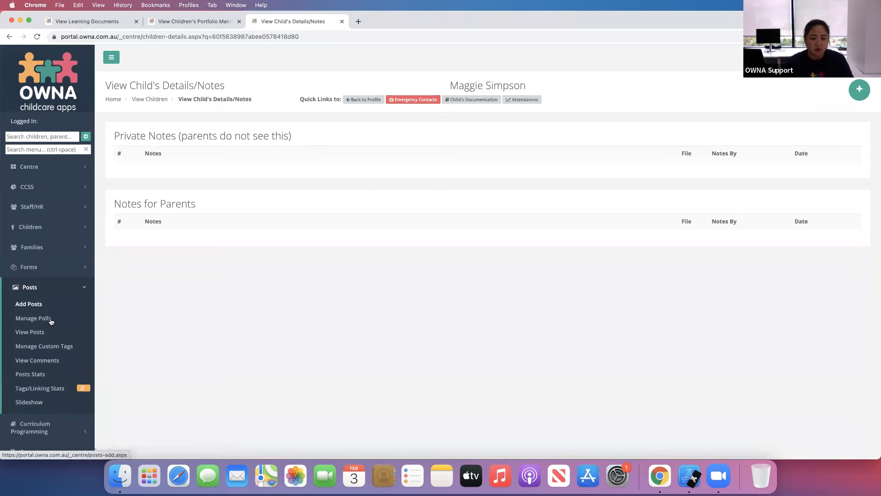
left_click(30, 332)
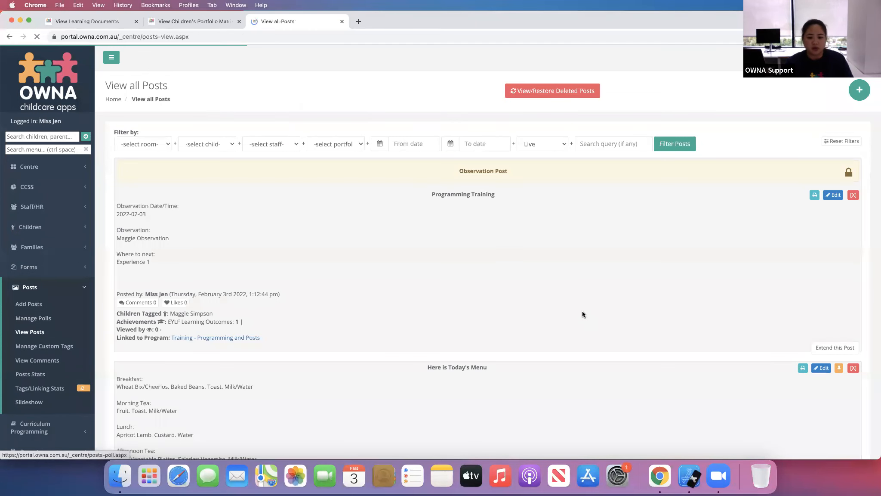
left_click(815, 196)
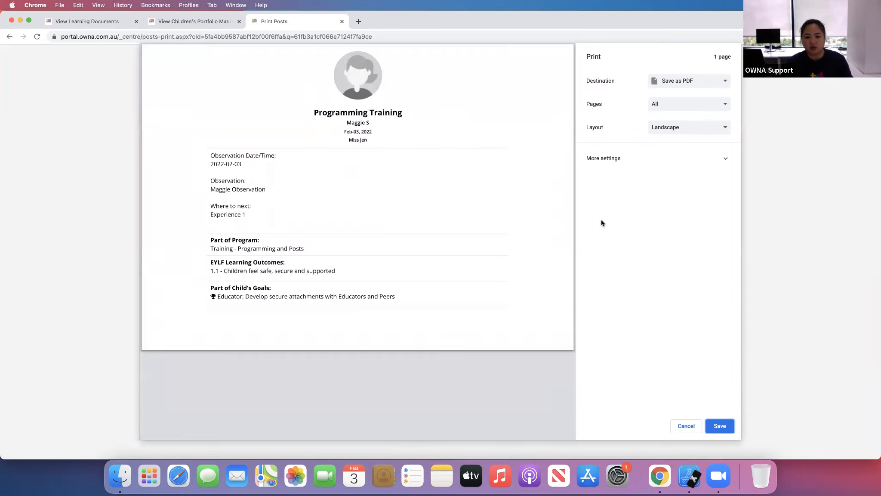
left_click(662, 129)
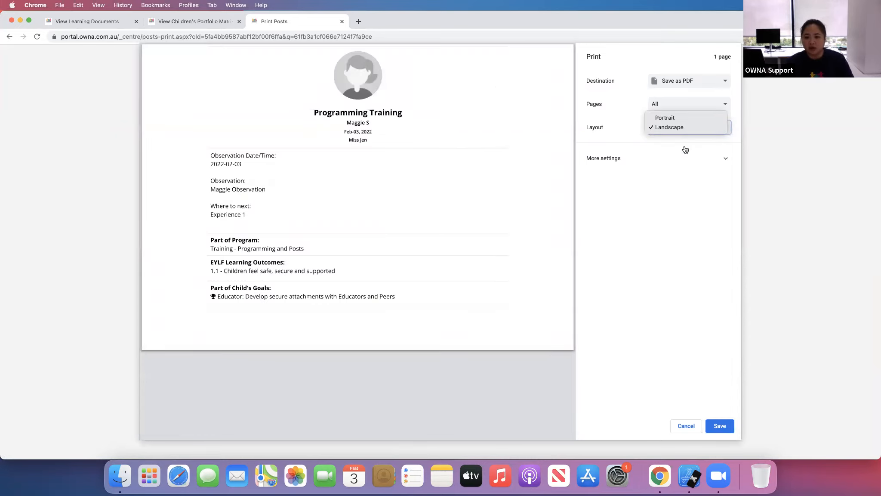
left_click(682, 278)
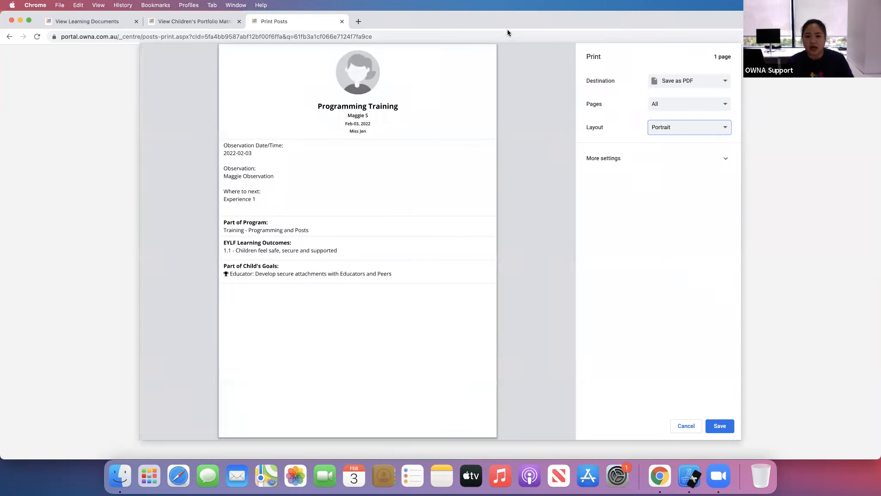
left_click(716, 428)
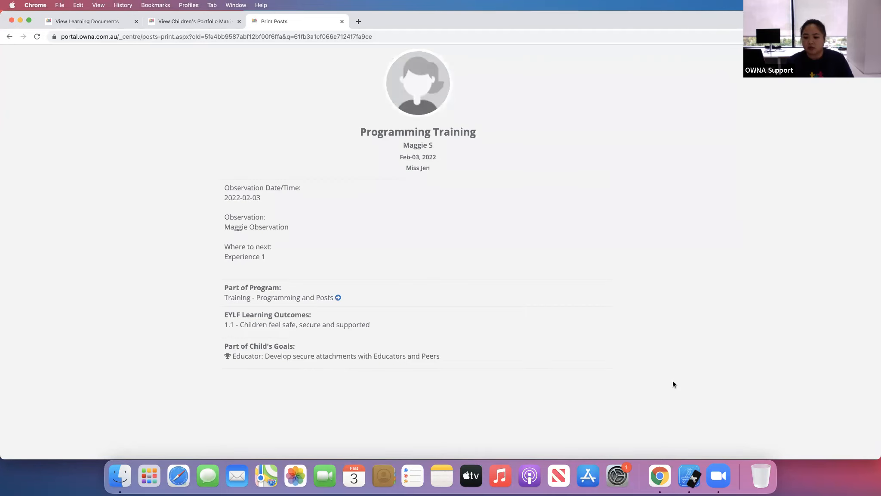
- Close the print tab, open Learning Documents, and open the J - Planning Cycle document for editing
left_click(341, 22)
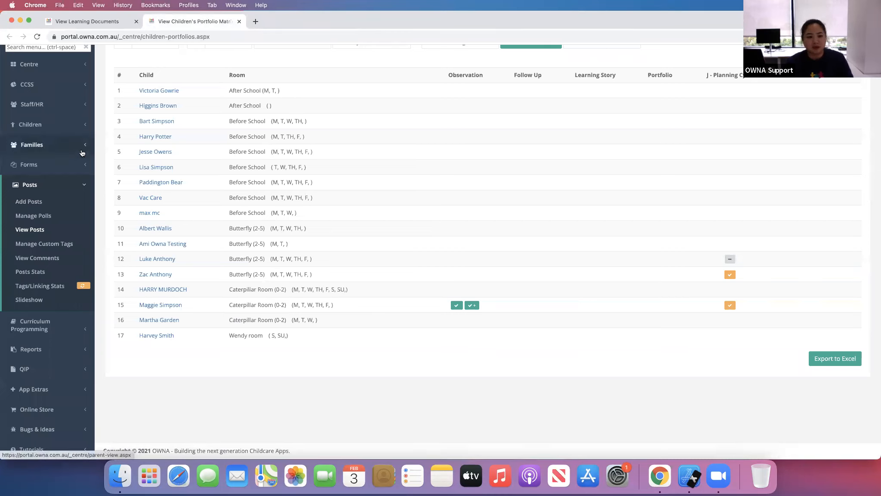
left_click(59, 125)
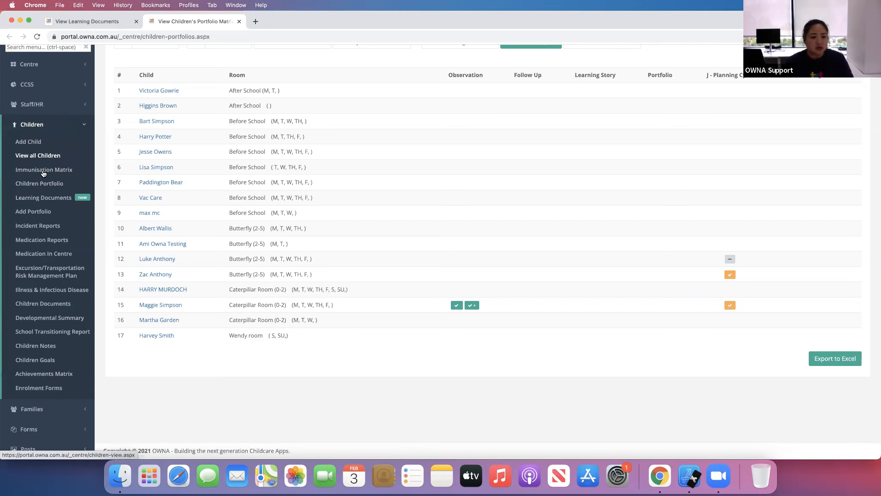
left_click(50, 195)
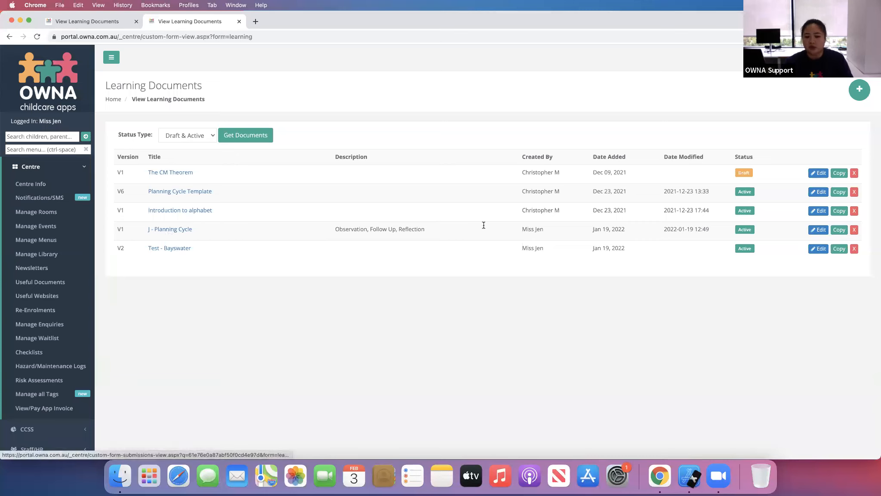
left_click(820, 232)
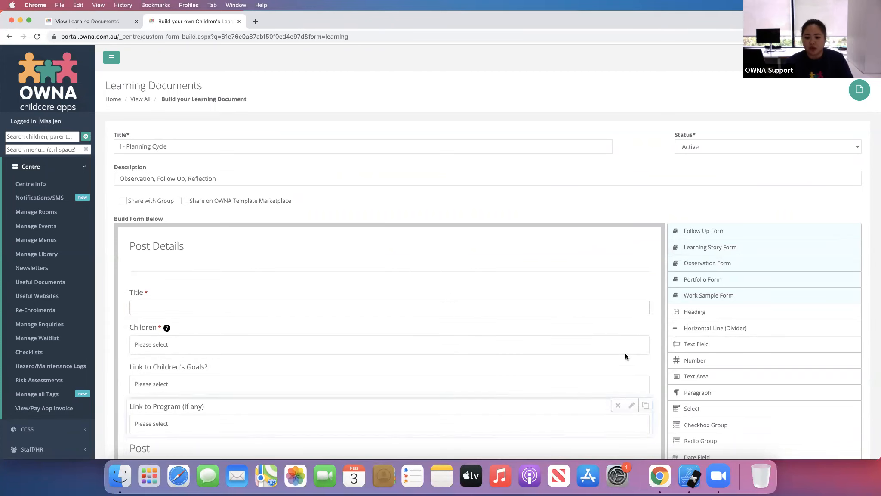
- Scroll through the J - Planning Cycle form builder to examine its post details and observation fields
scroll(677, 361, "down", 1)
scroll(677, 360, "down", 5)
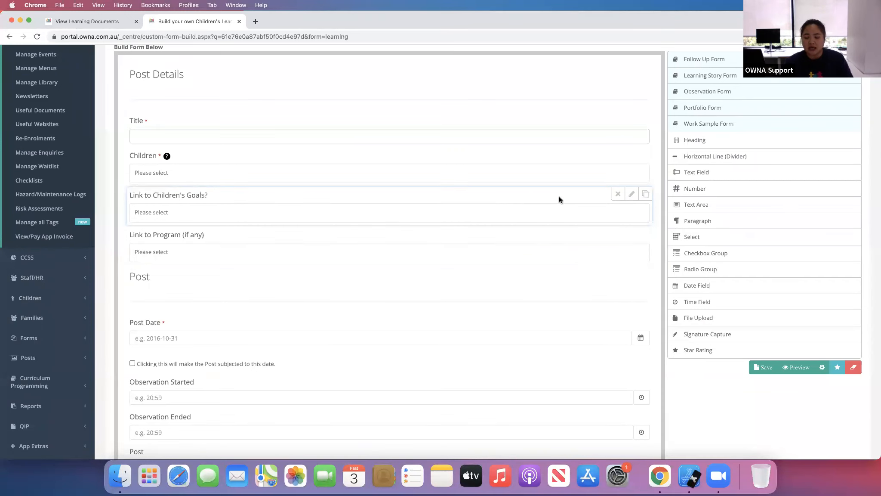
scroll(762, 244, "up", 1)
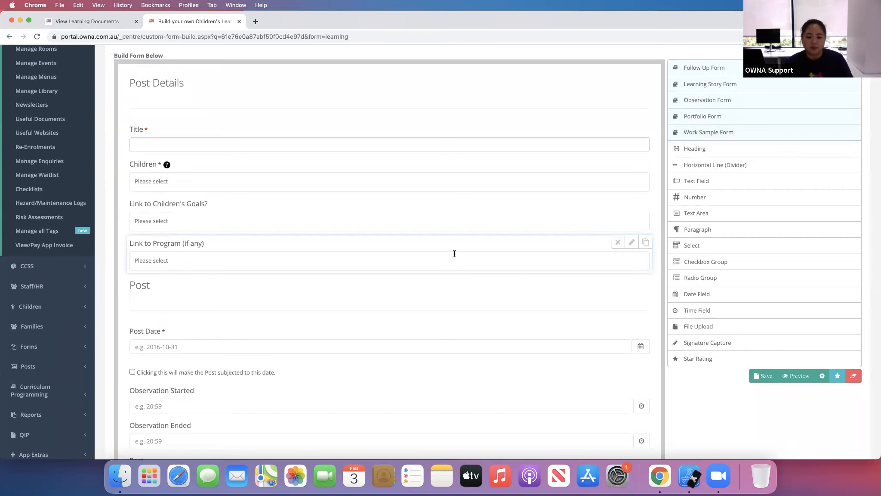
scroll(593, 261, "down", 1)
scroll(593, 260, "down", 2)
scroll(660, 289, "up", 10)
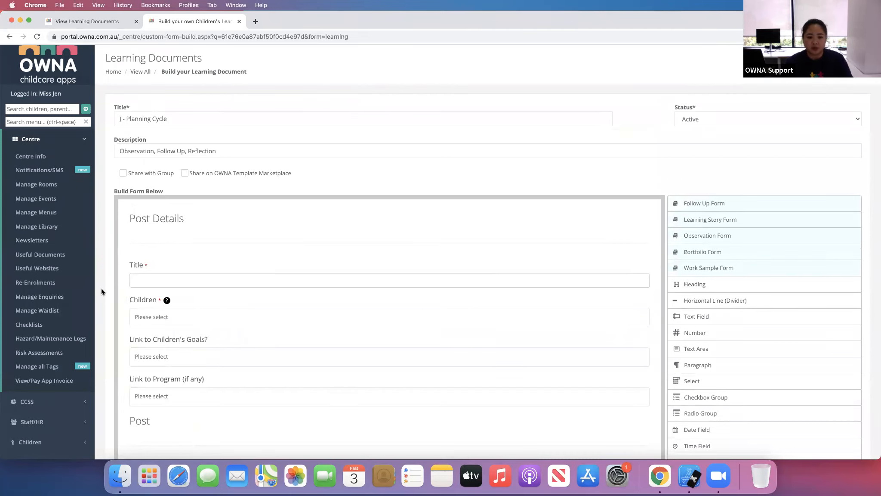
scroll(101, 292, "down", 5)
scroll(102, 292, "down", 7)
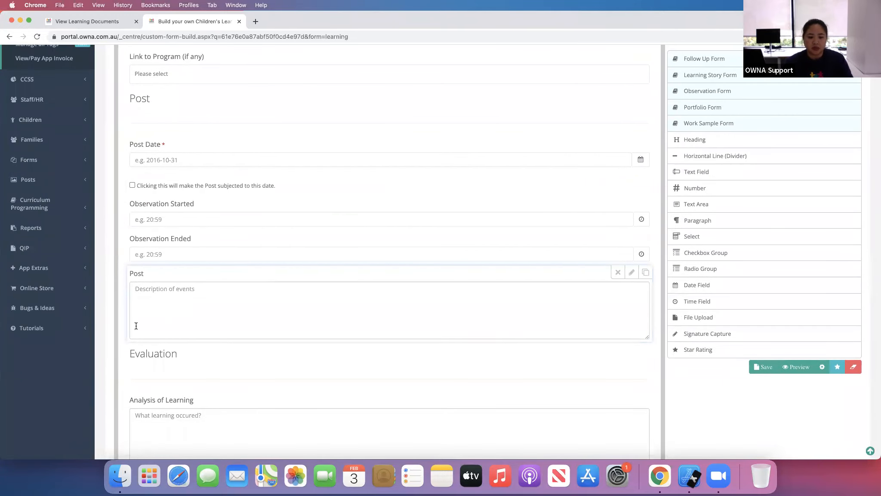
- Rename the Follow up section heading to "Follow up 1"
scroll(136, 325, "down", 6)
scroll(199, 342, "down", 4)
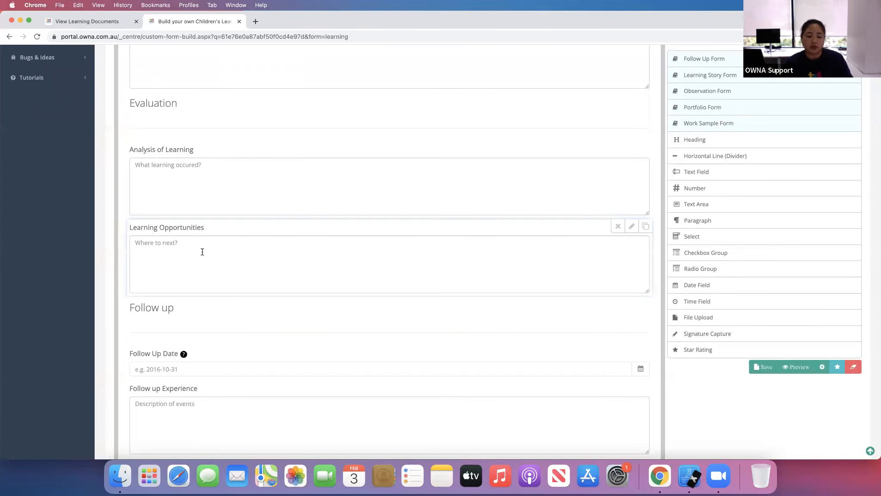
scroll(116, 319, "down", 7)
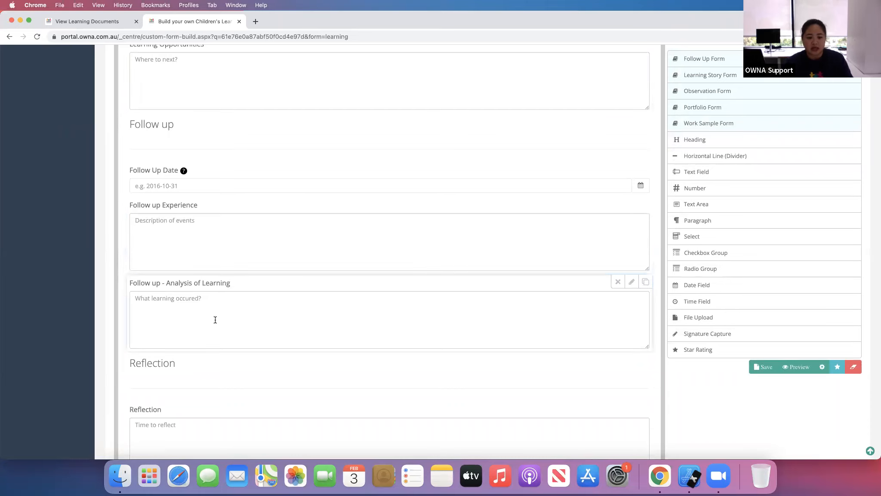
scroll(214, 319, "down", 3)
scroll(272, 327, "down", 3)
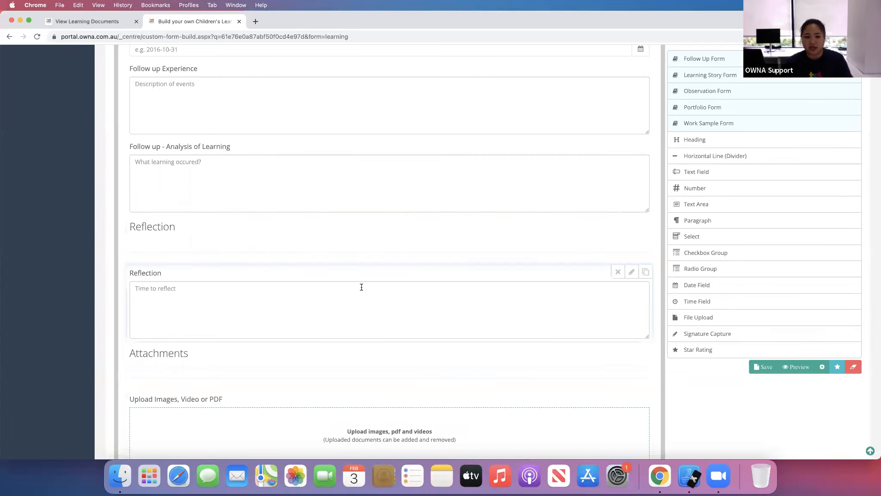
scroll(197, 150, "up", 5)
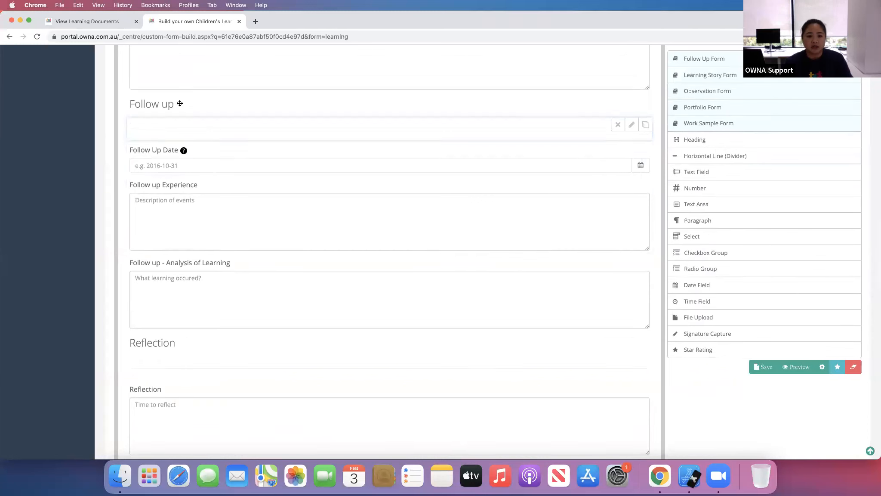
left_click(631, 100)
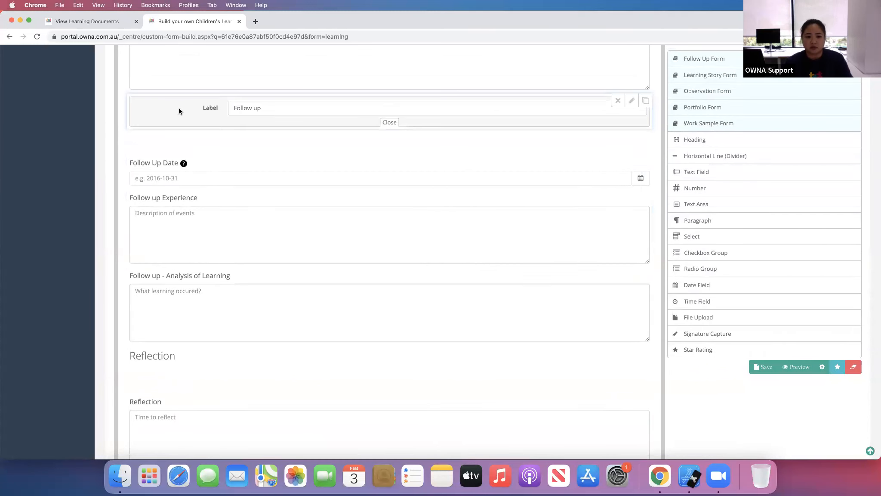
left_click(292, 108)
type("1")
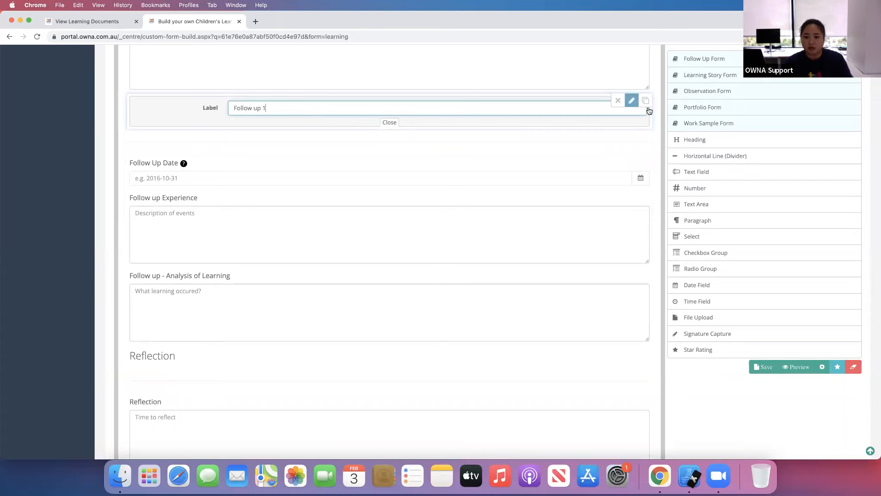
left_click(631, 100)
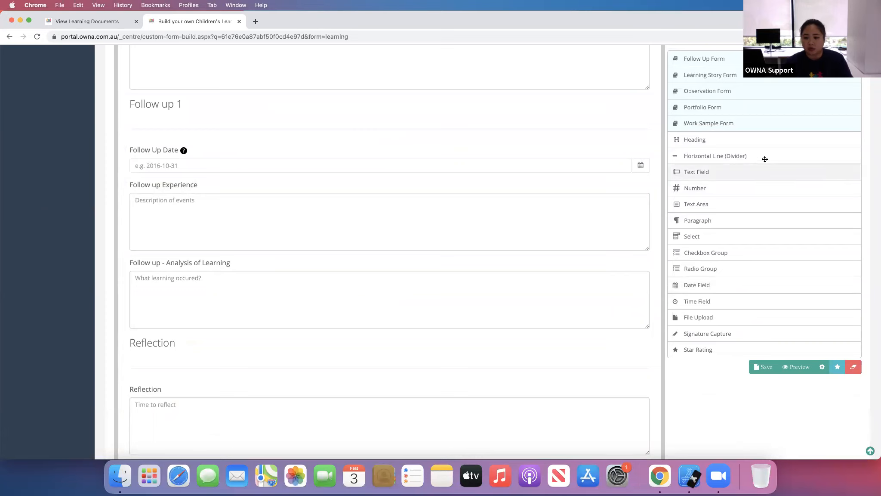
- Add a new heading below the Follow up 1 fields and label it "Follow Up 2"
left_click_drag(763, 140, 460, 338)
scroll(460, 338, "down", 6)
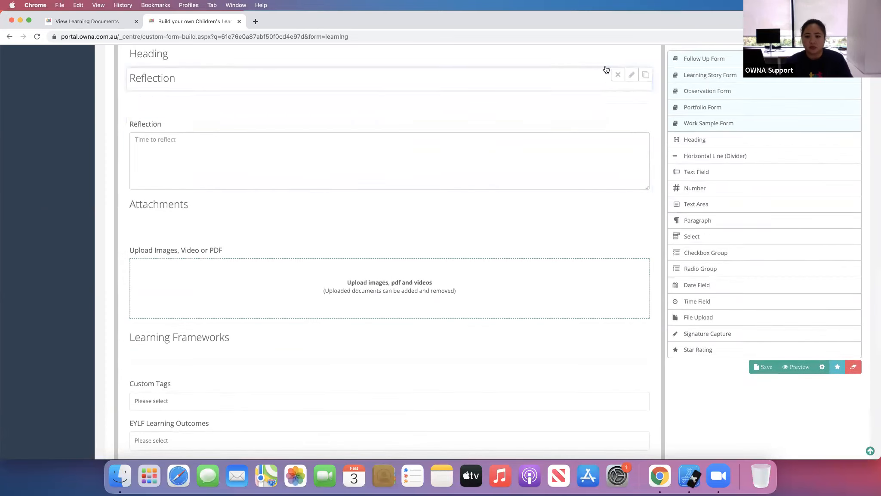
left_click(632, 53)
left_click_drag(298, 59, 234, 59)
type("H")
key("BackSpace")
type("F")
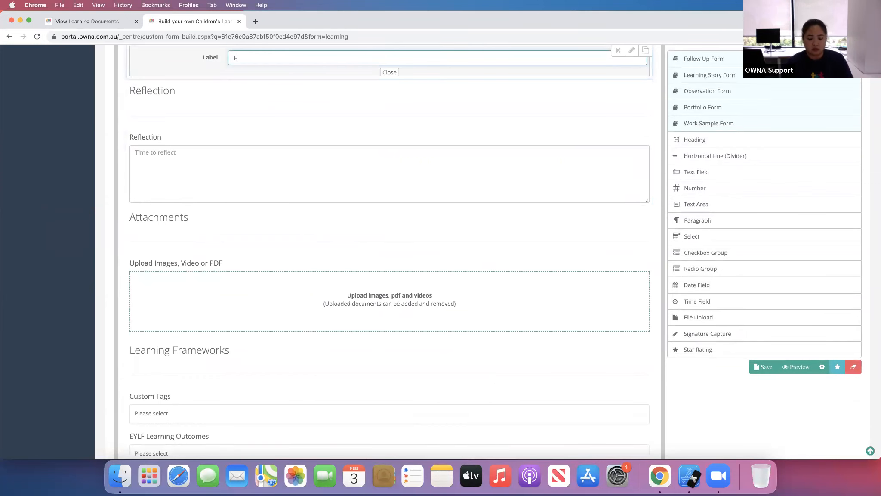
type("ollow Up 2")
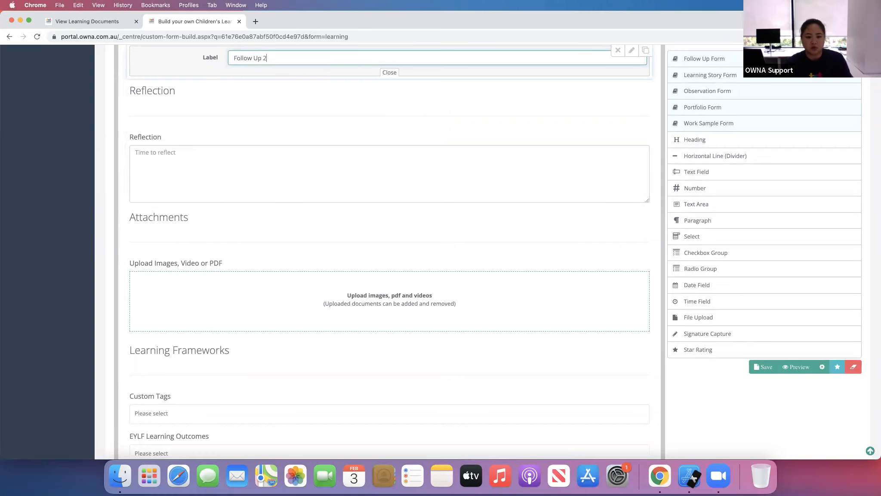
left_click(632, 51)
- Add a date field under the Follow Up 2 heading
scroll(598, 178, "down", 2)
scroll(598, 177, "up", 4)
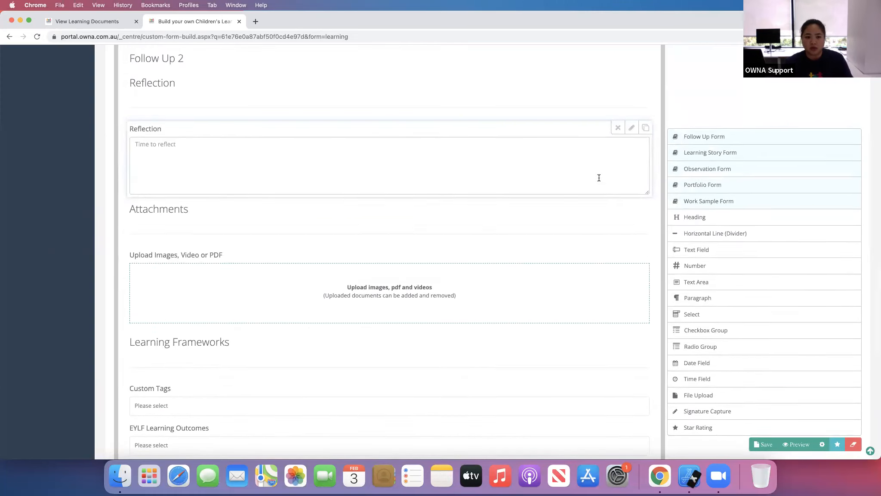
scroll(599, 177, "up", 3)
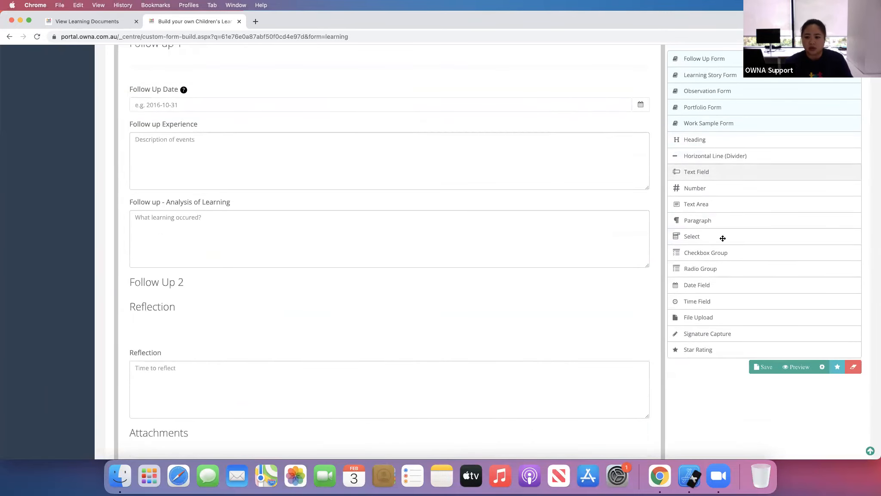
left_click_drag(708, 287, 444, 290)
scroll(495, 278, "down", 5)
scroll(494, 278, "up", 6)
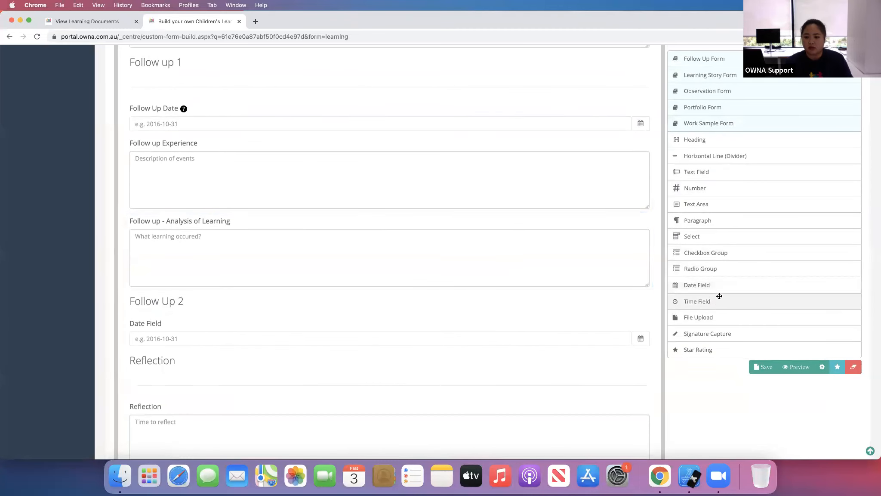
- Insert a text area under Follow Up 2 and label it "Experience"
left_click_drag(724, 205, 442, 316)
scroll(495, 56, "down", 6)
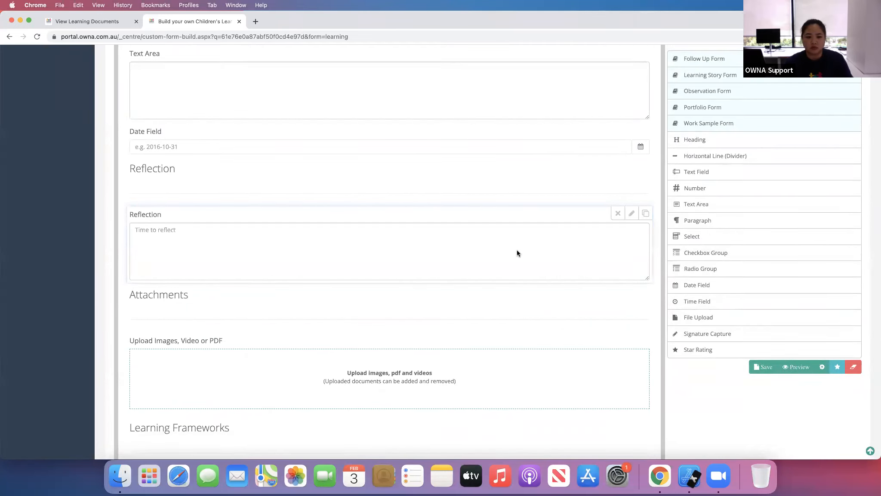
scroll(518, 252, "down", 4)
scroll(517, 252, "up", 9)
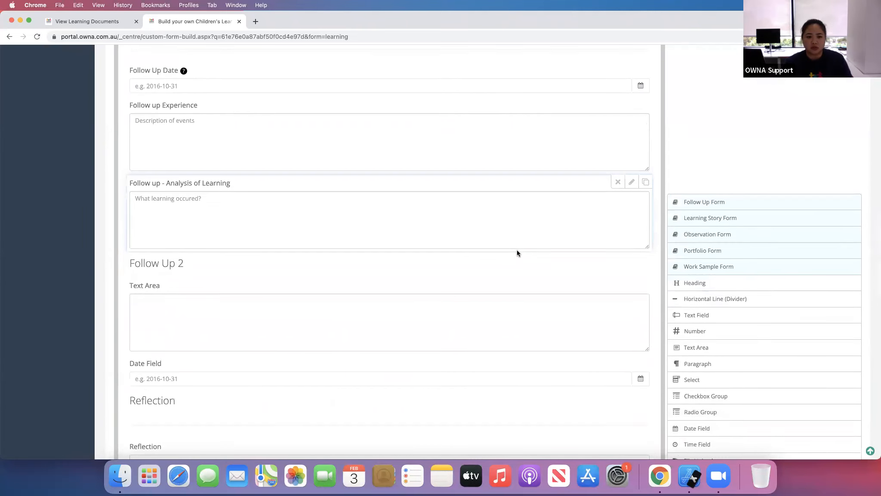
left_click(632, 285)
left_click_drag(267, 326, 220, 323)
type("Experience")
left_click(631, 287)
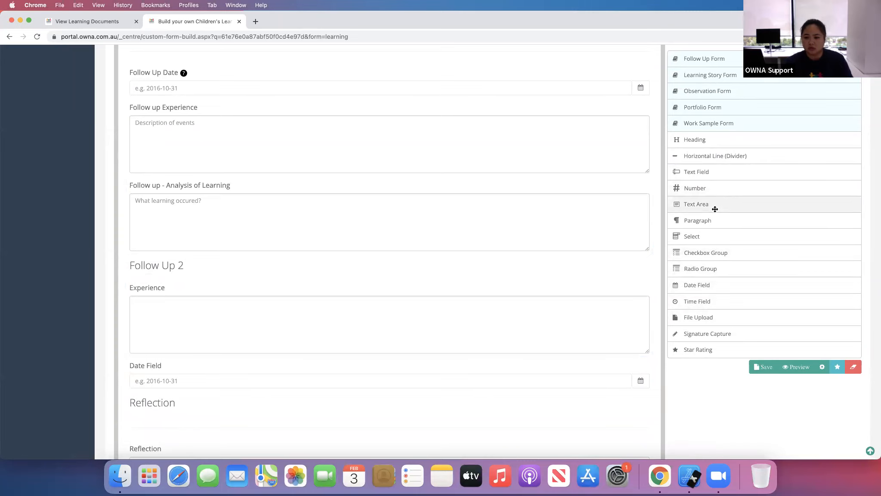
- Add another text area below Experience and label it "Analysis"
left_click_drag(715, 201, 537, 354)
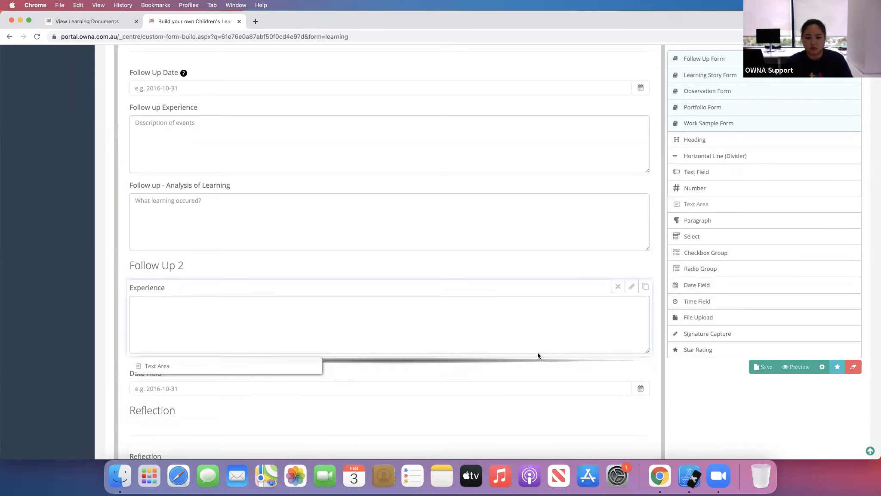
scroll(367, 302, "down", 7)
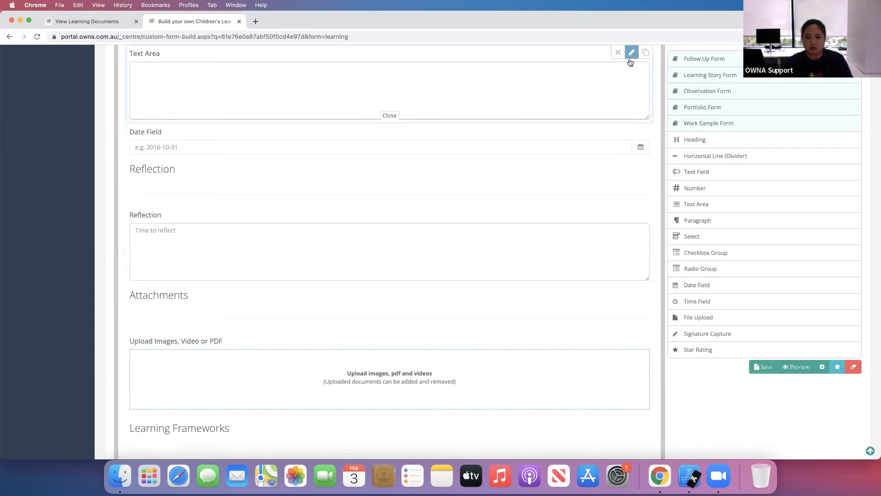
left_click(631, 53)
left_click_drag(271, 90, 238, 91)
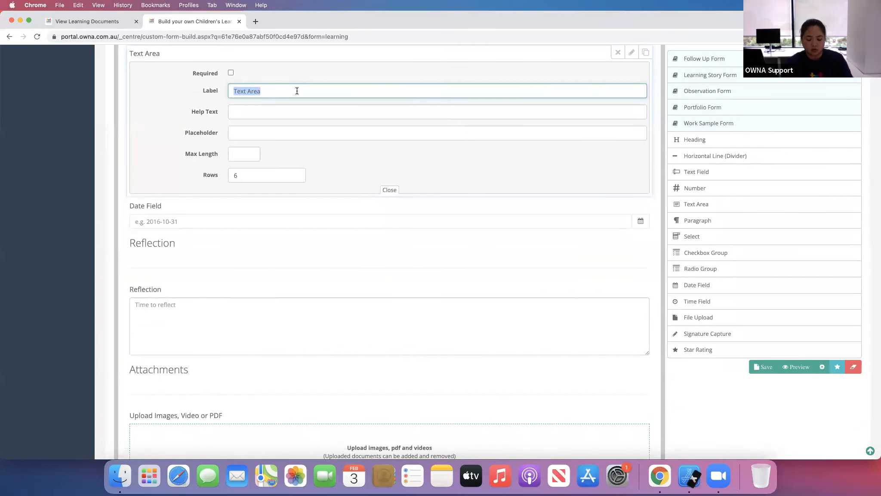
type("Ana")
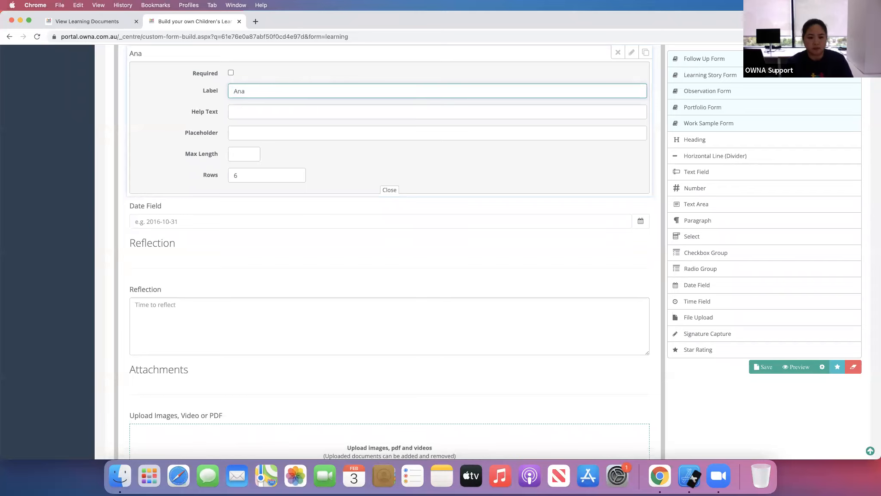
type("lysis")
left_click(631, 52)
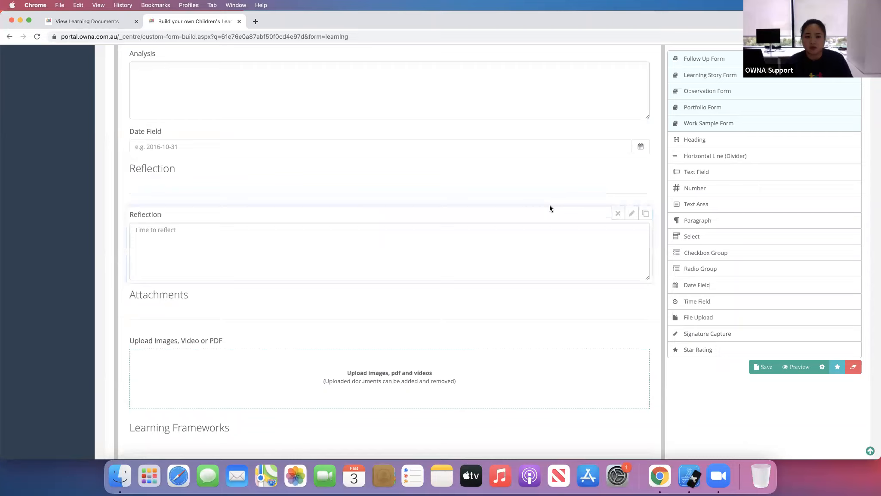
- Save the updated J - Planning Cycle form
scroll(549, 208, "down", 4)
scroll(564, 218, "up", 9)
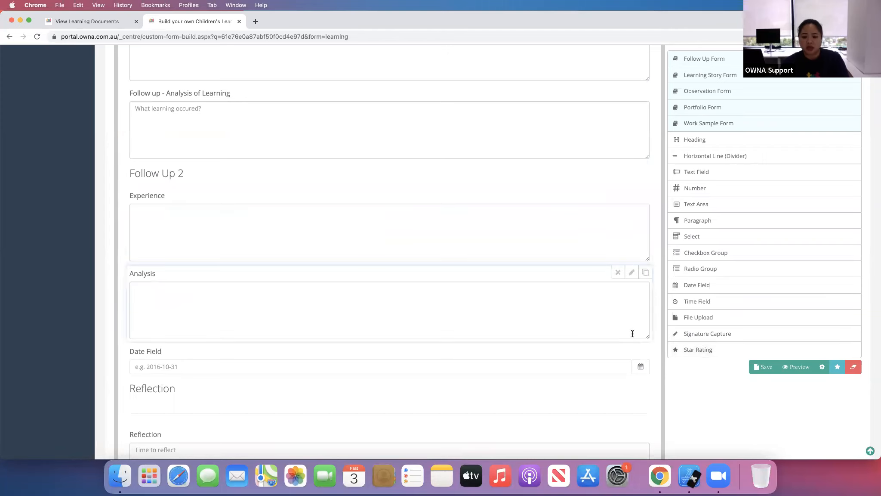
scroll(659, 312, "down", 1)
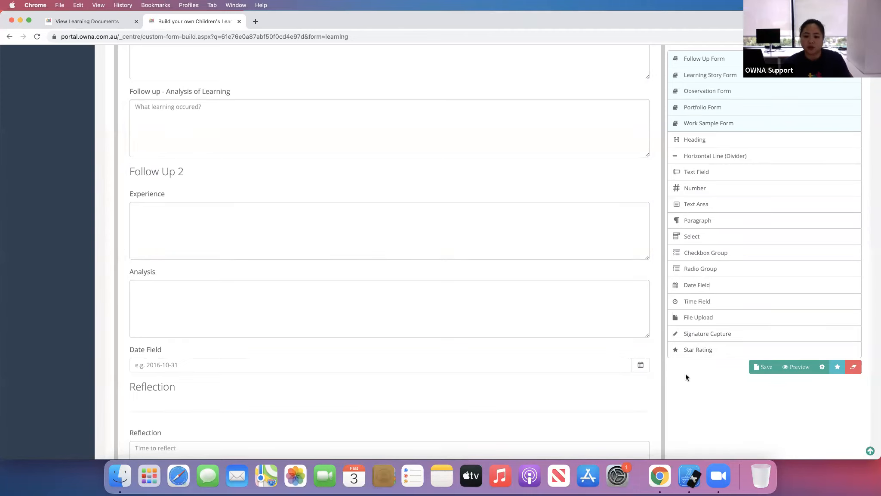
scroll(688, 364, "down", 5)
scroll(729, 307, "up", 3)
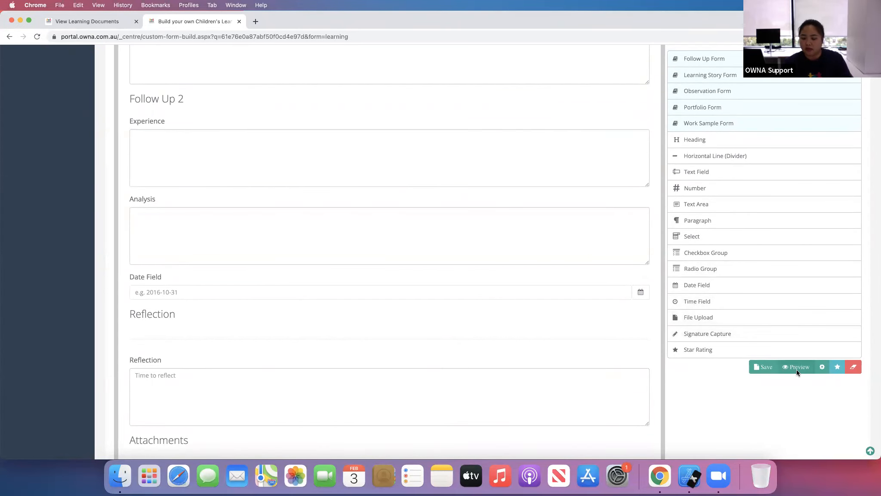
left_click(757, 369)
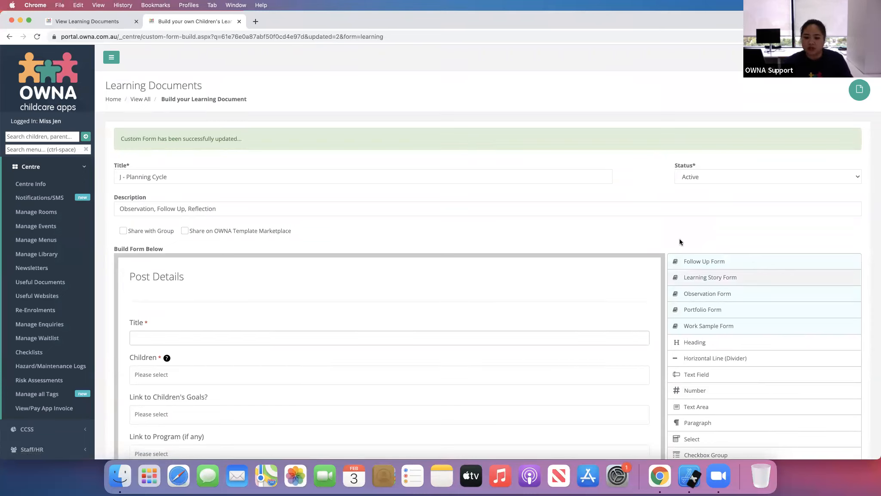
- In the form settings, enable showing field and value in the post and in print preview, and apply
scroll(659, 306, "down", 5)
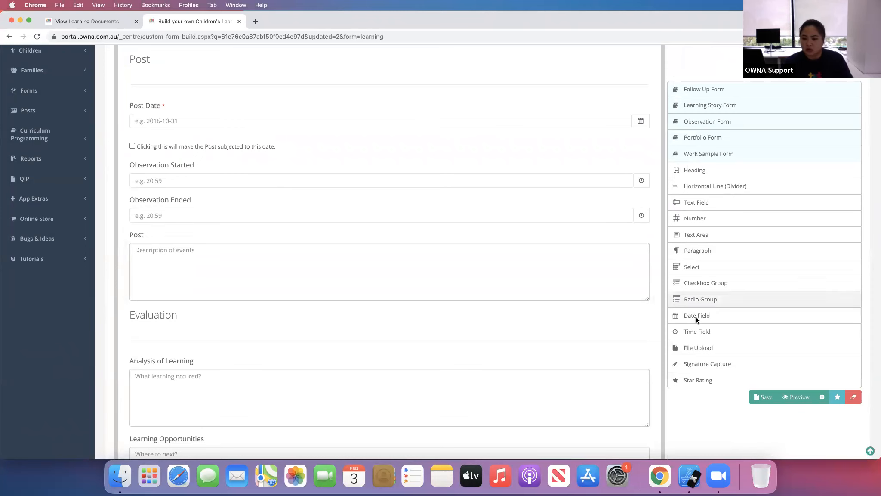
left_click(821, 397)
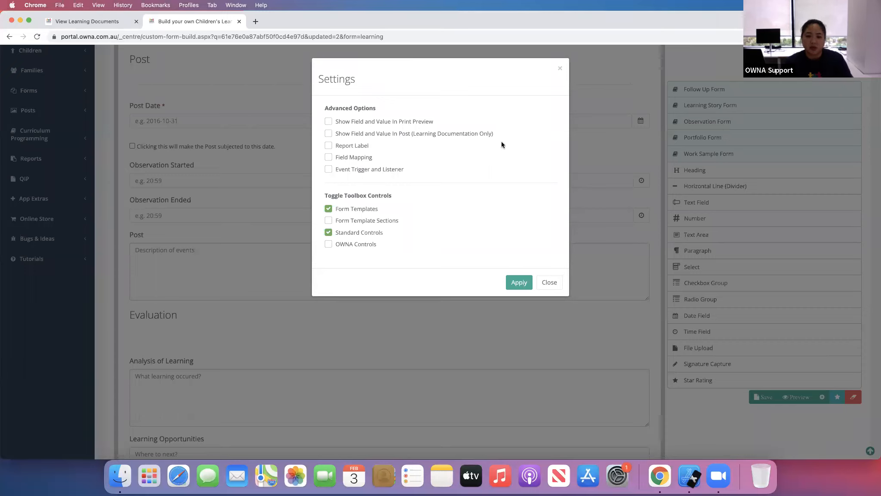
left_click(328, 133)
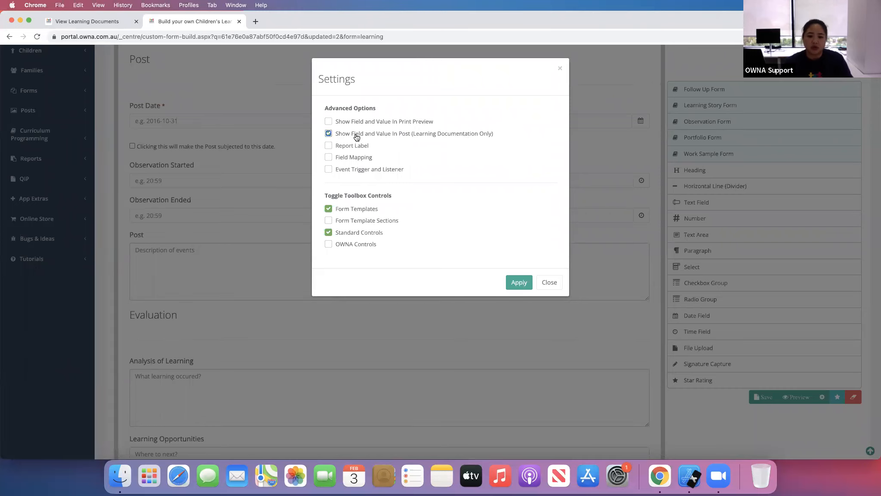
left_click(328, 122)
left_click(518, 283)
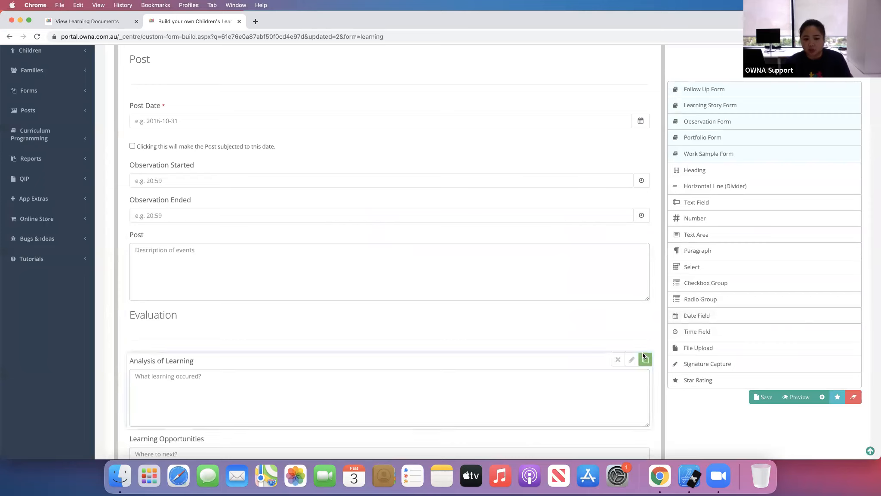
- Turn off the Show In Post option for the Analysis of Learning field
left_click(631, 361)
scroll(523, 336, "down", 5)
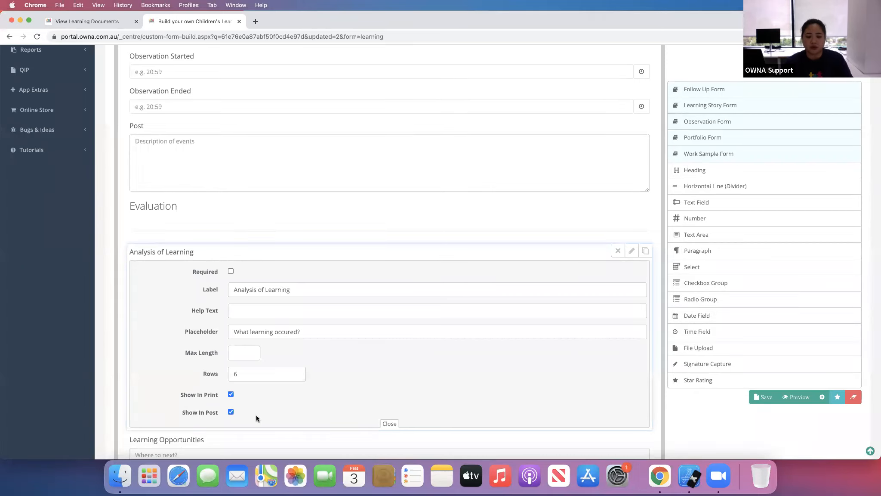
scroll(370, 382, "down", 2)
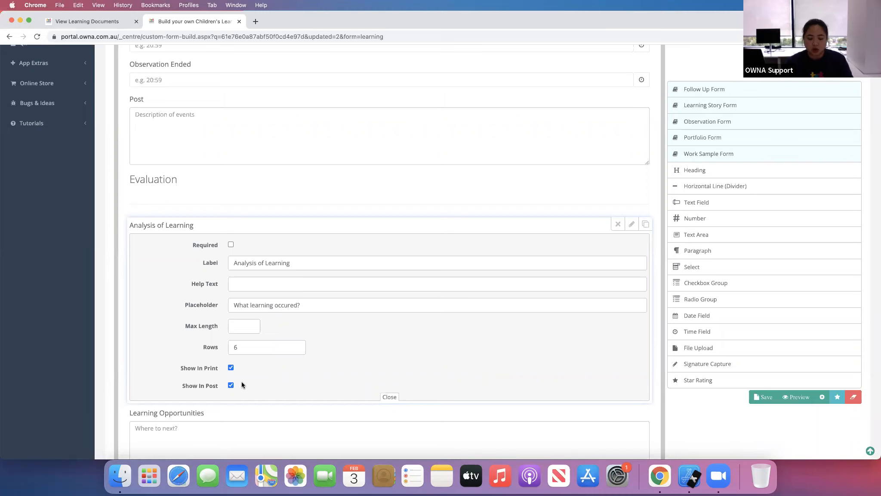
scroll(384, 340, "up", 4)
scroll(404, 324, "down", 4)
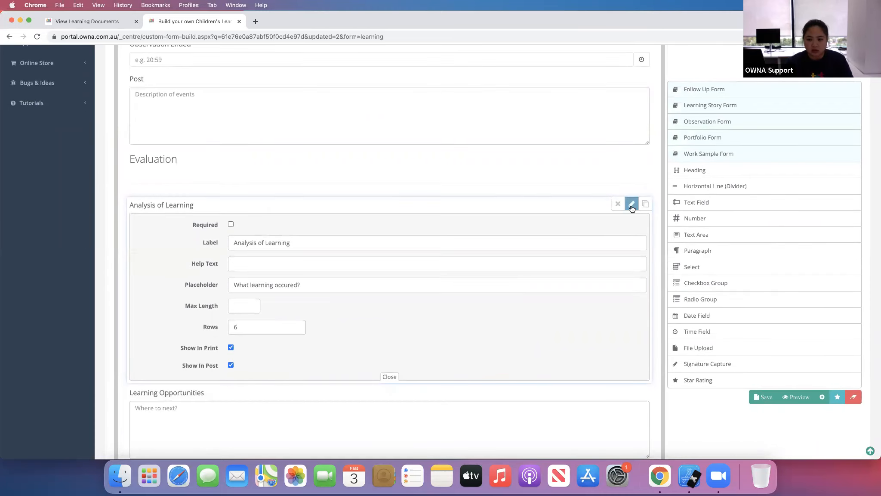
left_click(631, 204)
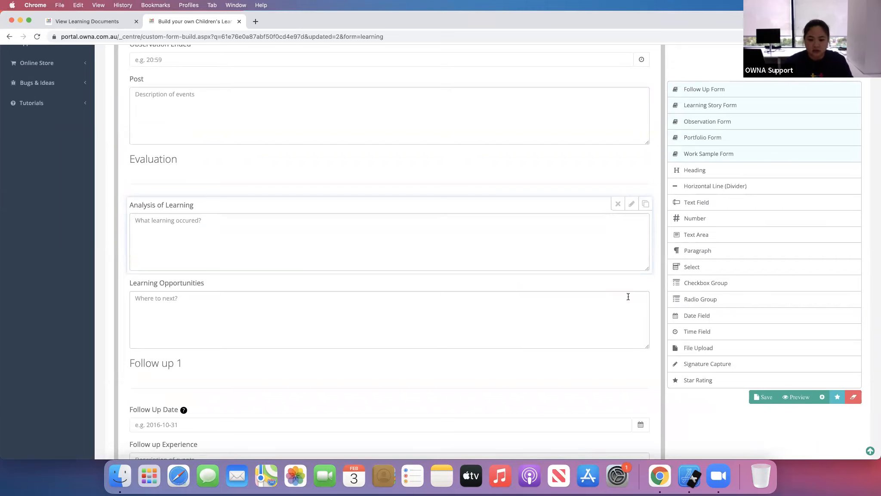
scroll(643, 371, "up", 3)
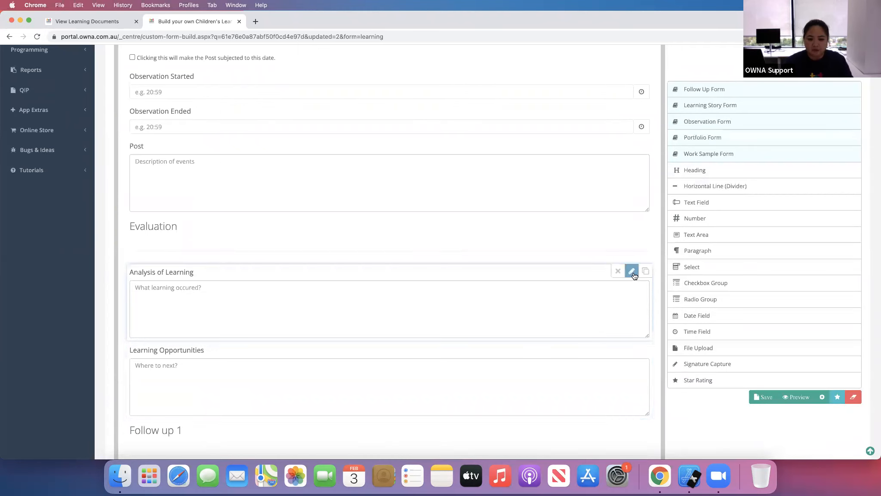
left_click(632, 271)
left_click(232, 432)
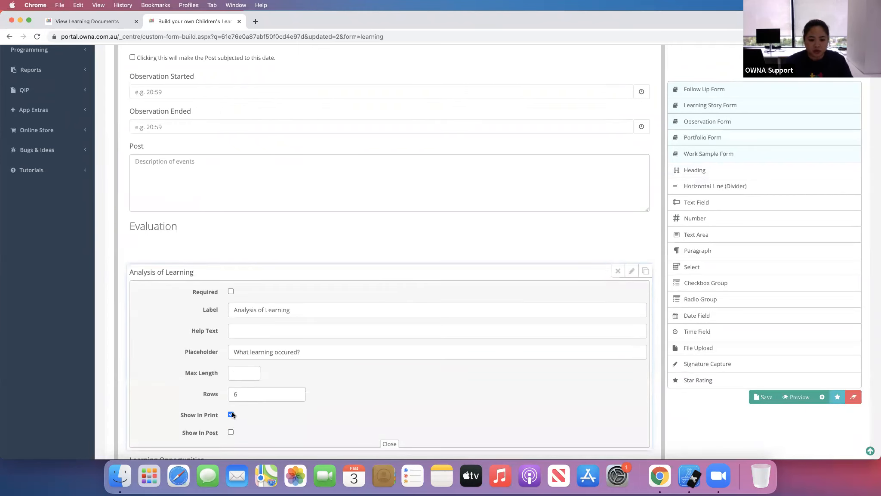
- Close the Analysis of Learning field settings and save the form
left_click(632, 271)
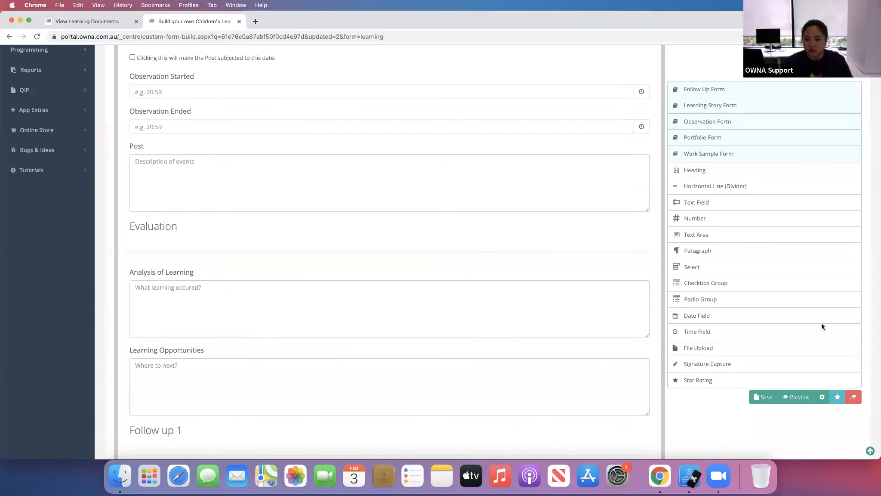
left_click(758, 402)
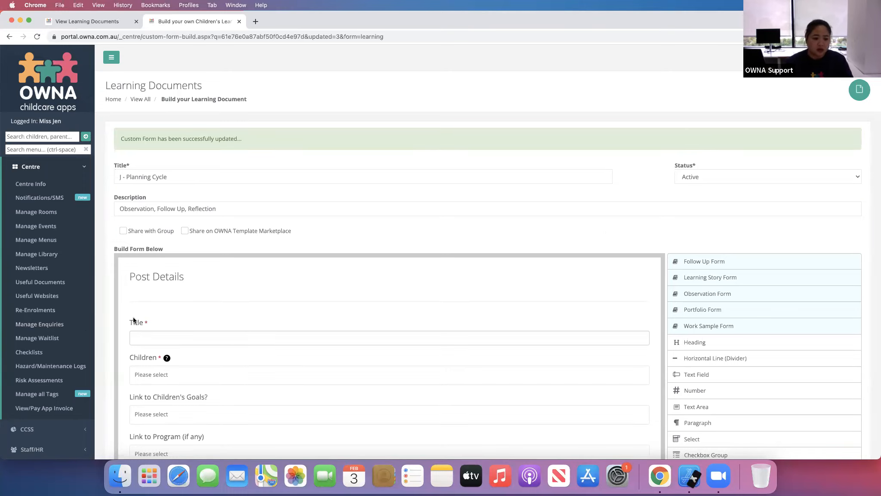
- Rename the Analysis of Learning field to "Analysis of Learning - Hidden" and save the form
scroll(448, 199, "down", 10)
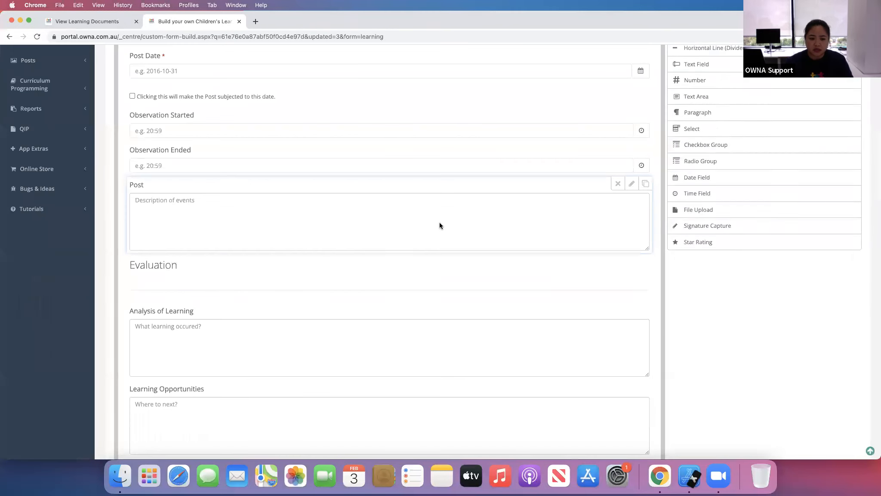
scroll(99, 241, "down", 3)
scroll(99, 242, "up", 15)
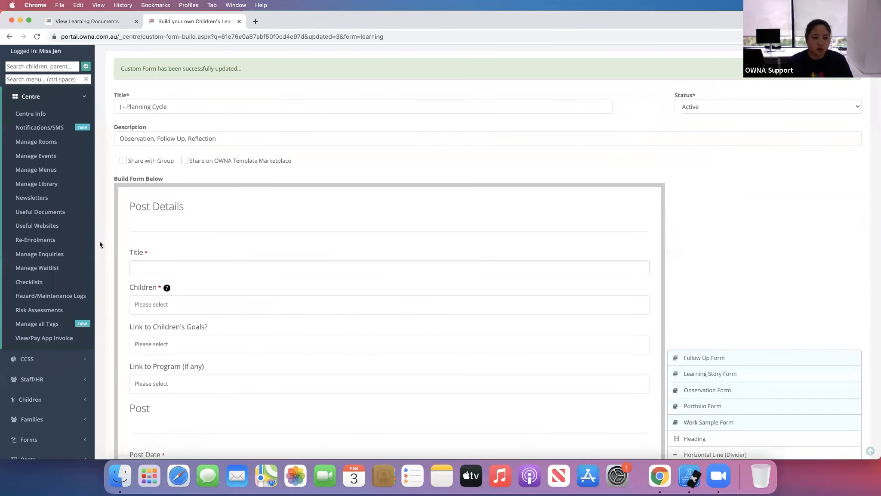
left_click(81, 98)
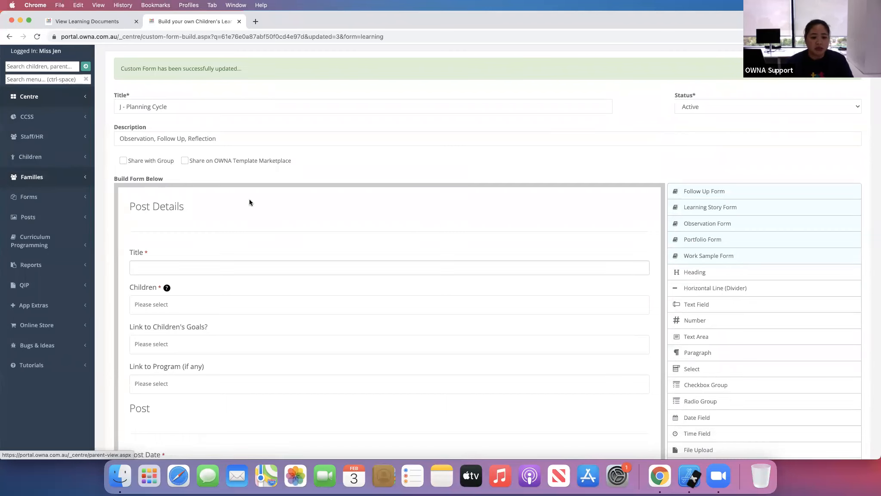
scroll(108, 329, "down", 10)
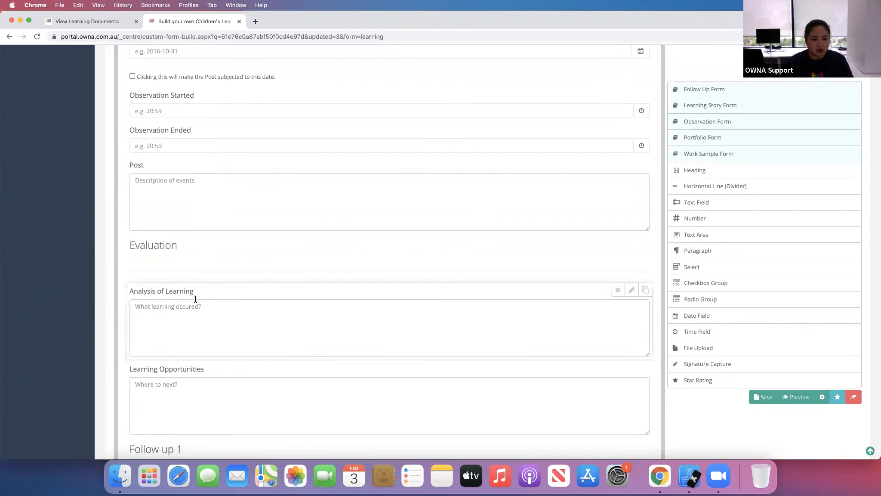
left_click(632, 290)
left_click(305, 329)
type("- Hidden")
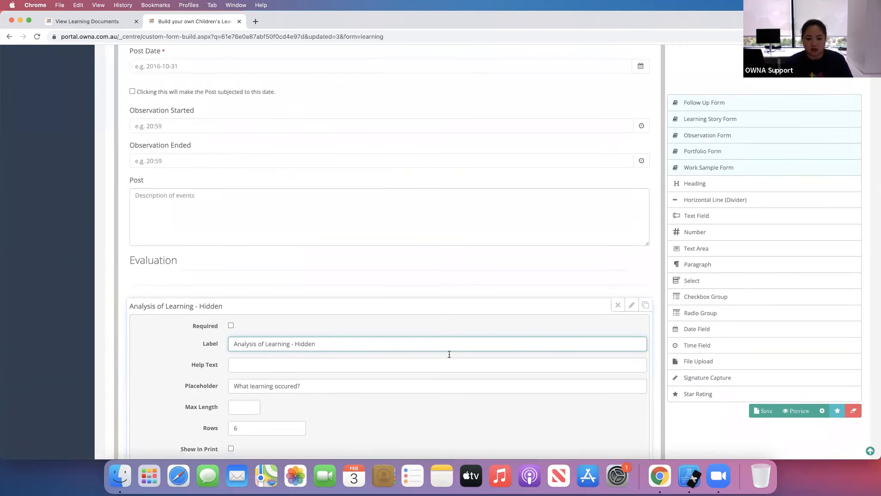
scroll(450, 354, "down", 5)
left_click(632, 153)
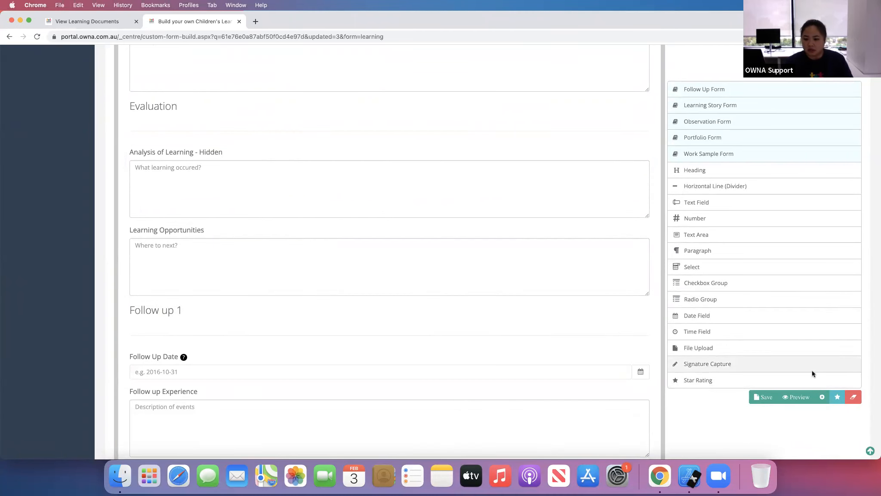
left_click(763, 397)
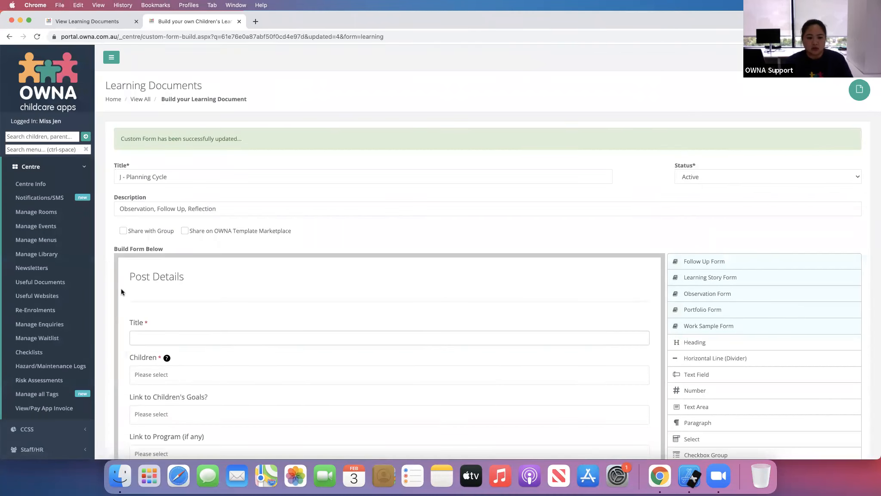
- Start adding a new child portfolio entry and choose the J - Planning Cycle portfolio type
left_click(83, 166)
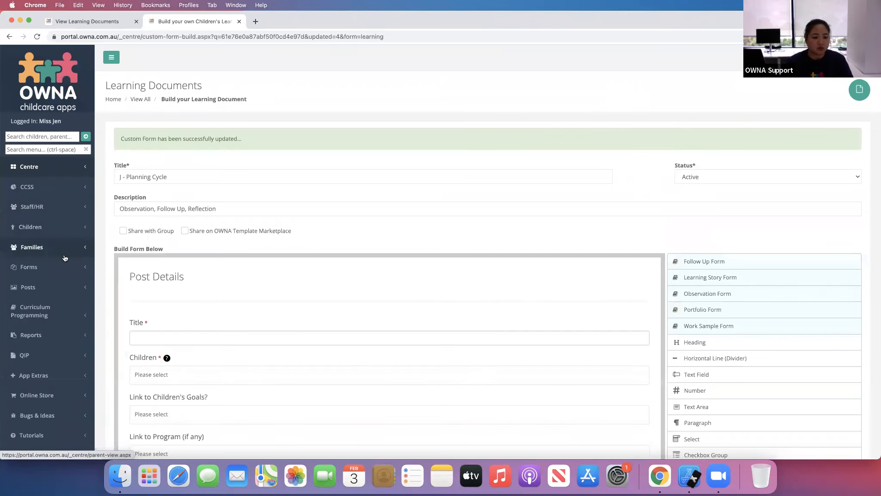
left_click(59, 228)
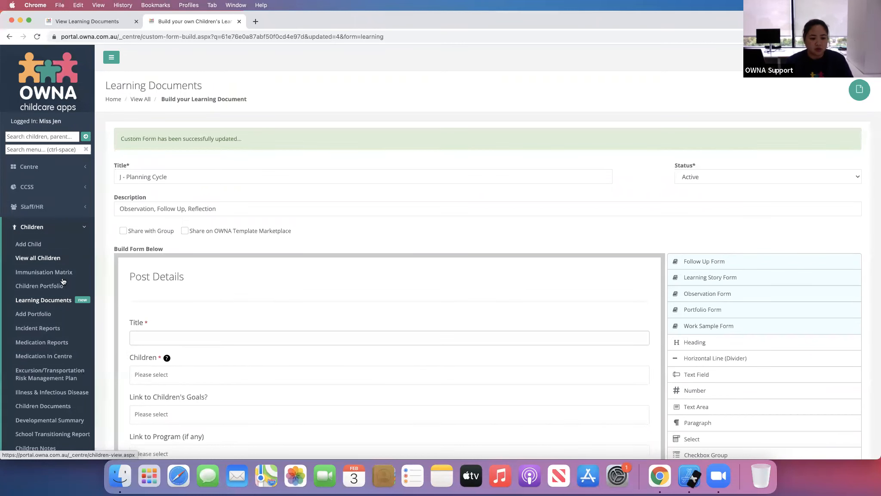
left_click(46, 290)
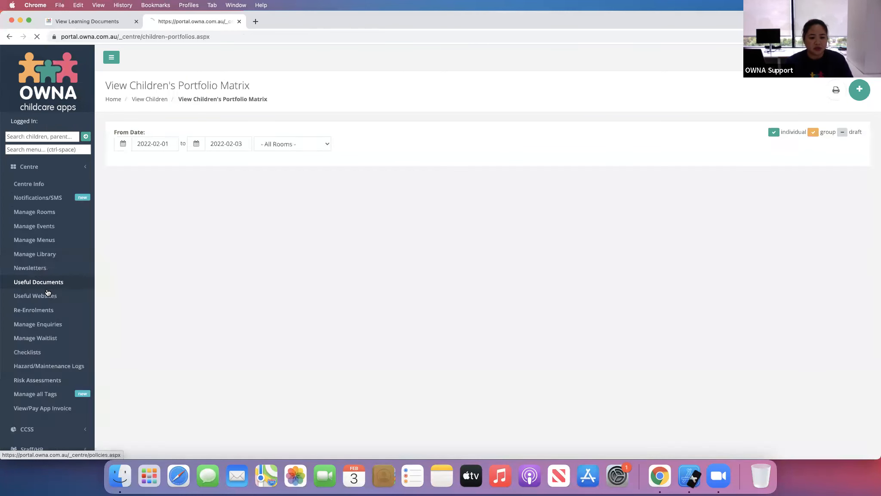
left_click(46, 315)
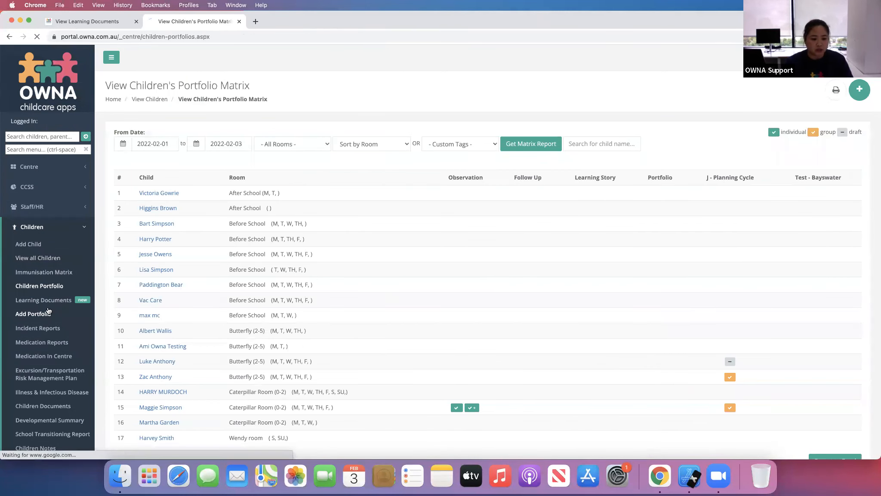
left_click(490, 140)
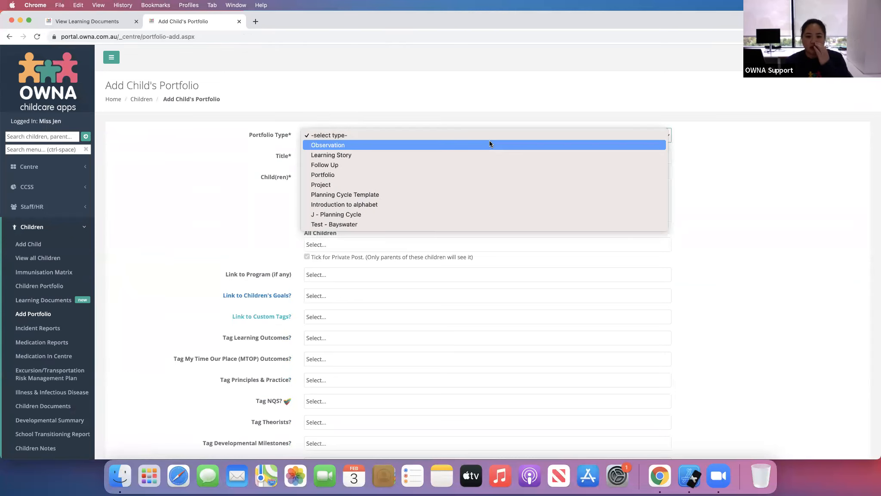
left_click(357, 217)
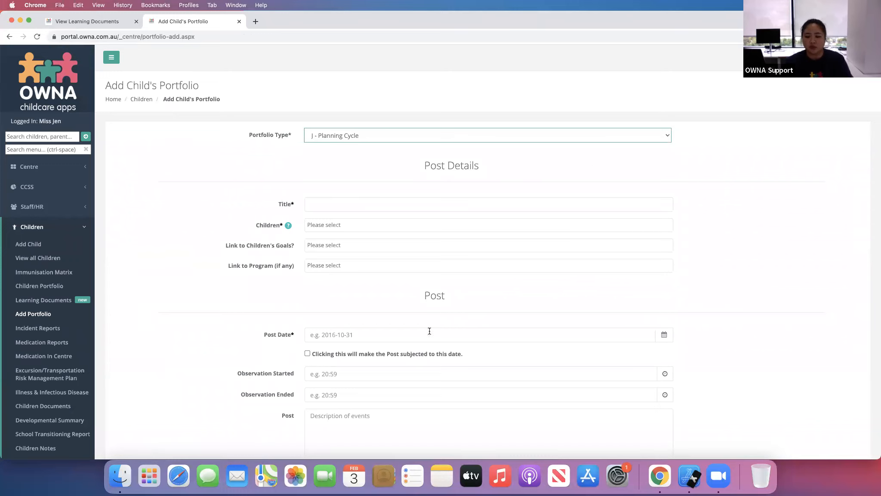
- Title the entry "Learning Doc Training" and select the child it is about
left_click(463, 206)
type("Learning Doc")
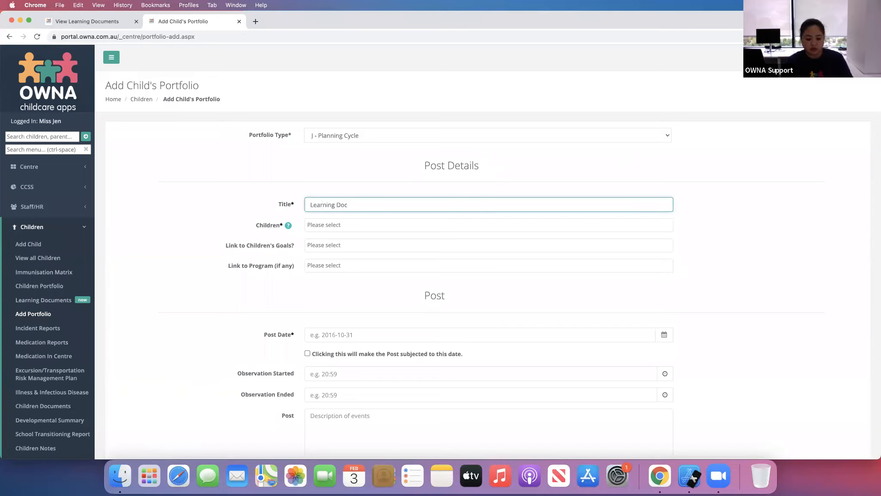
type(" Training")
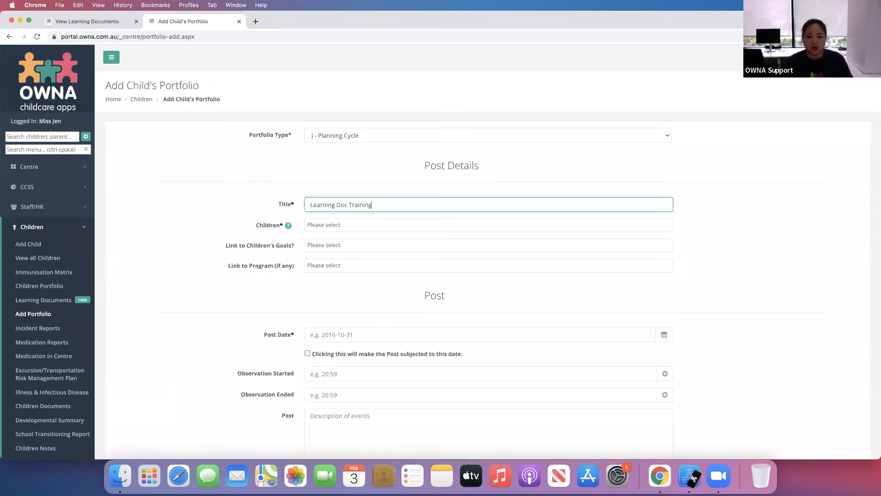
left_click(428, 224)
left_click(421, 264)
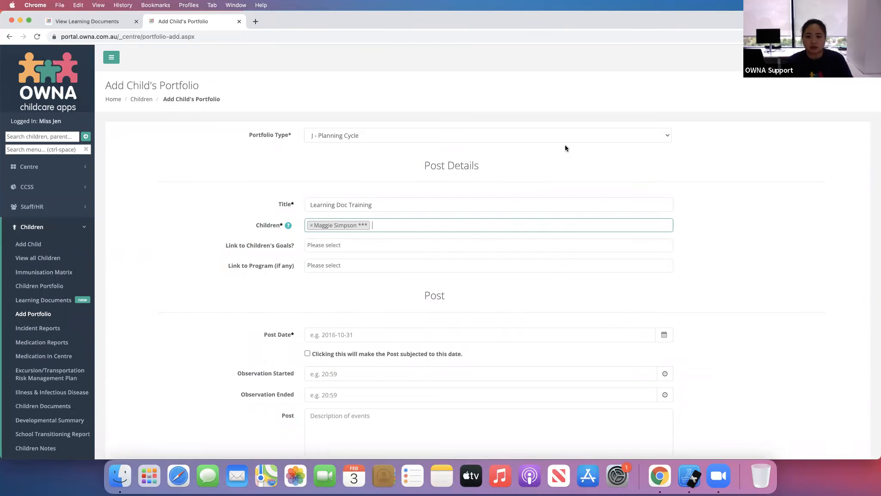
- Link the child's Educator goal on secure attachments and the program Training - Programming and Posts
left_click(327, 245)
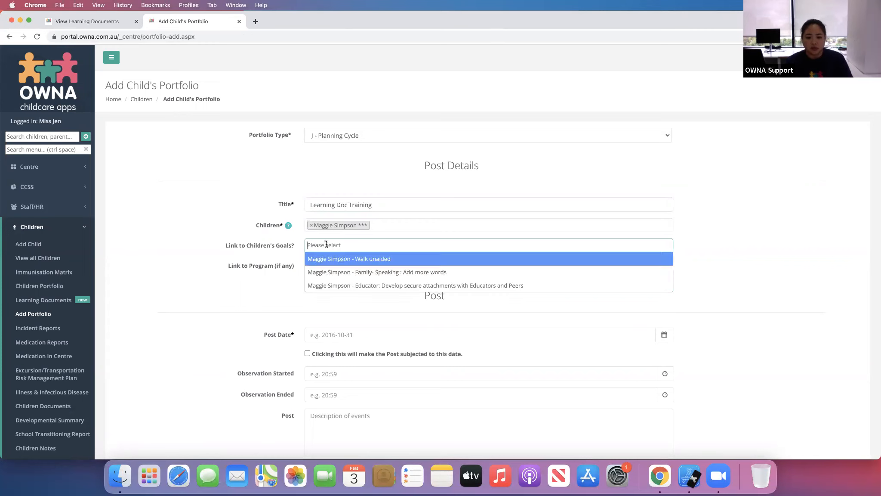
left_click(450, 284)
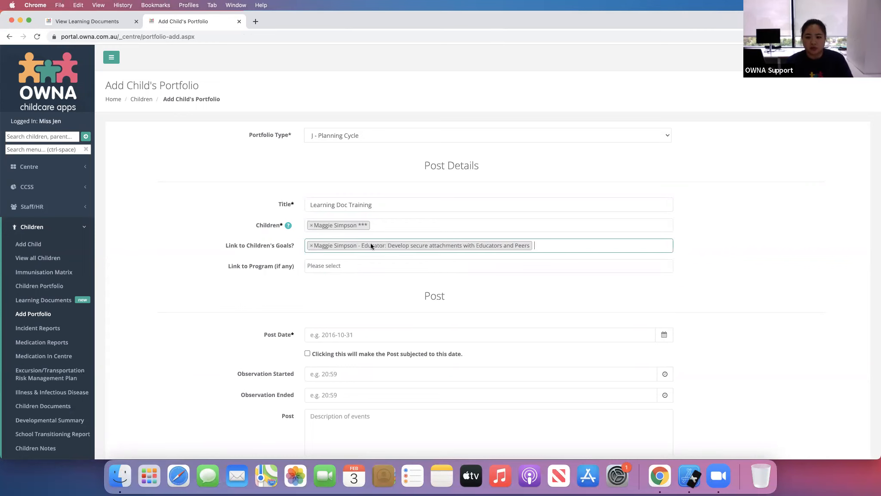
left_click(363, 266)
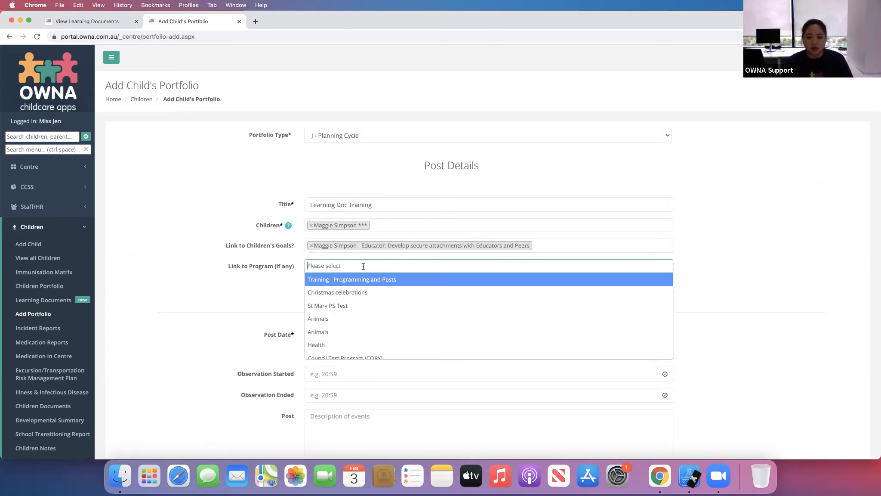
left_click(402, 284)
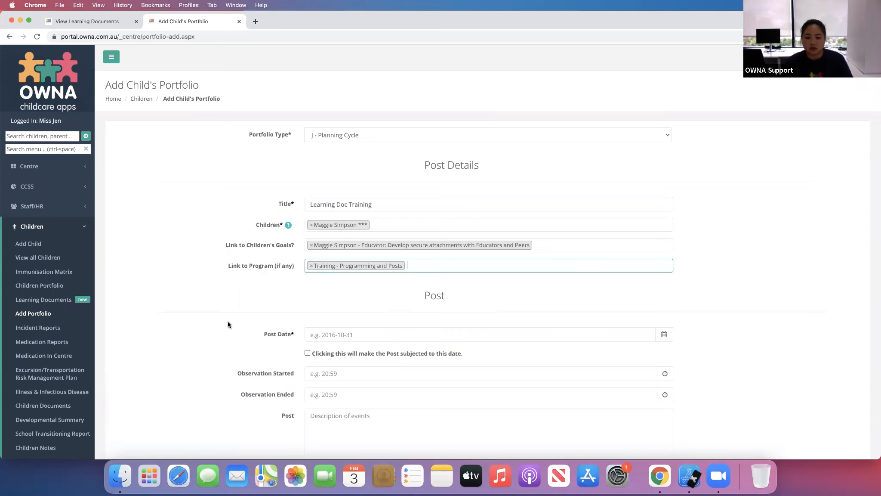
- Set the post date to 2022-02-03
scroll(228, 324, "down", 2)
scroll(228, 324, "down", 1)
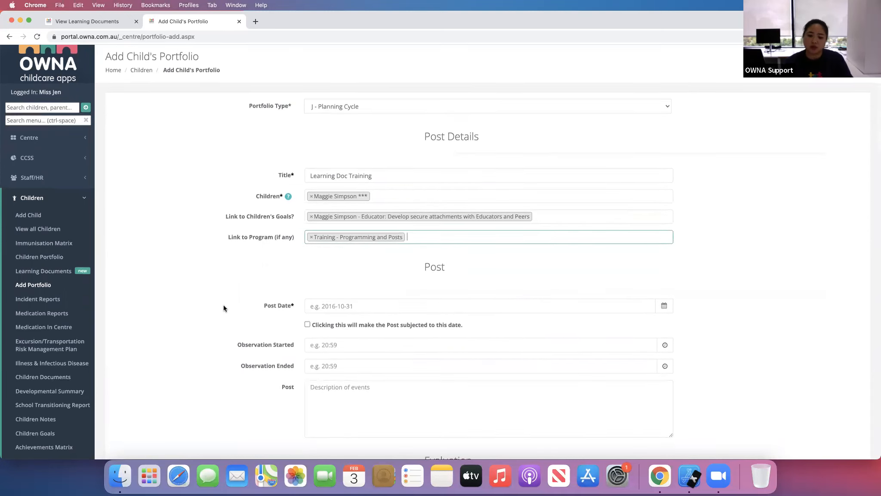
scroll(225, 323, "down", 5)
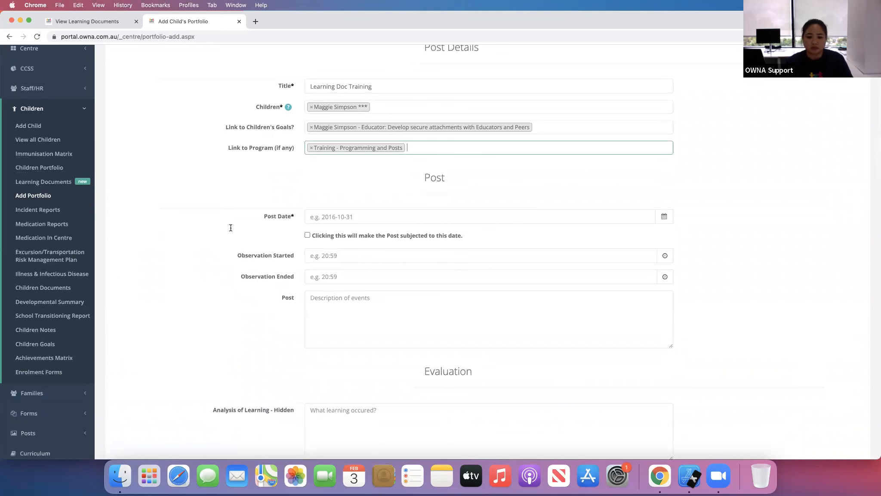
left_click(354, 221)
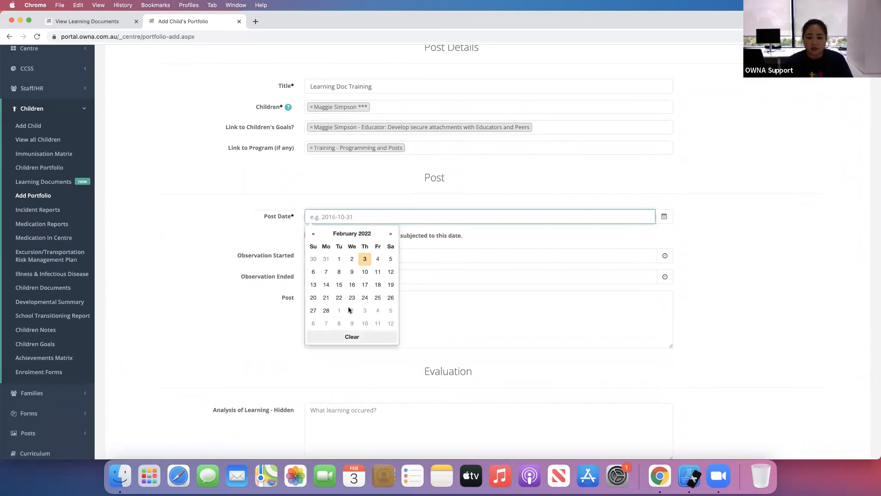
left_click(365, 258)
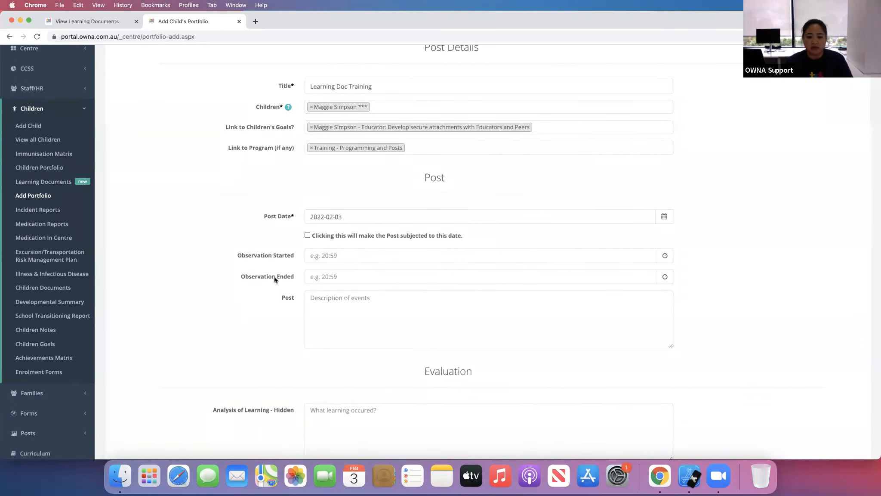
- Set the observation start time to 10:00 and the end time to 10:10
left_click(363, 255)
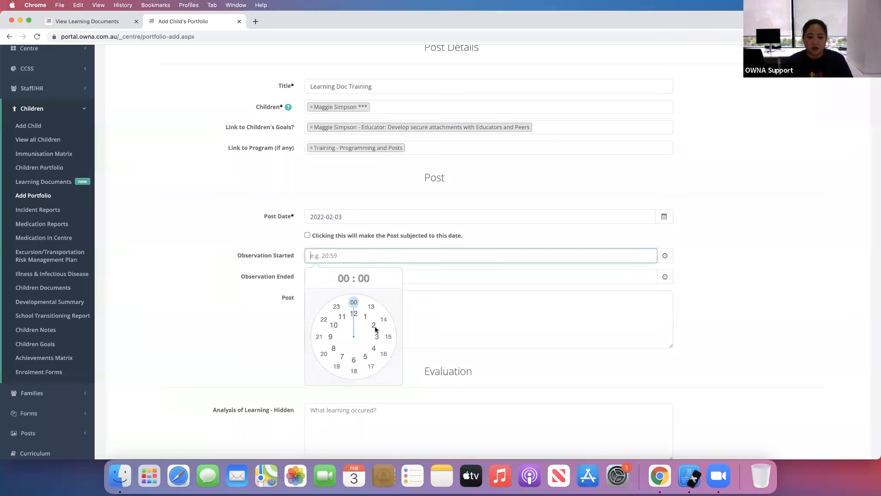
left_click(336, 329)
left_click(354, 303)
left_click(344, 277)
left_click(334, 345)
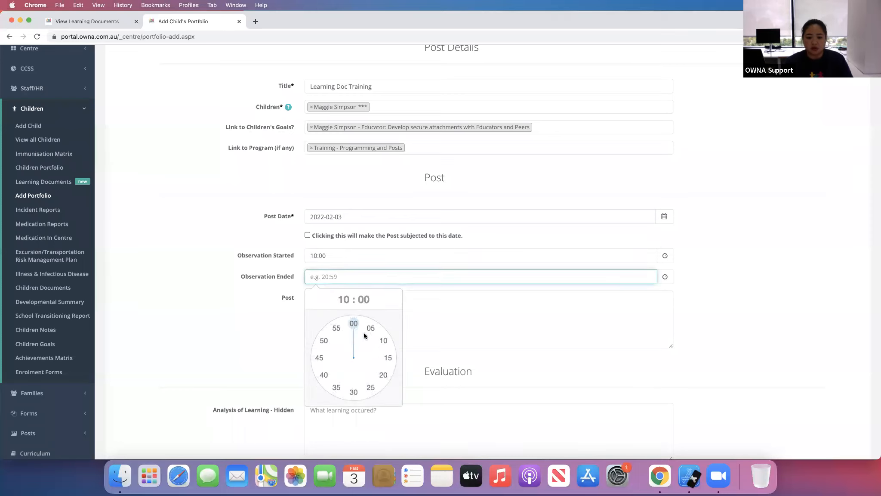
left_click(382, 342)
- Write the post description as the child's first name followed by "Observation"
left_click(354, 300)
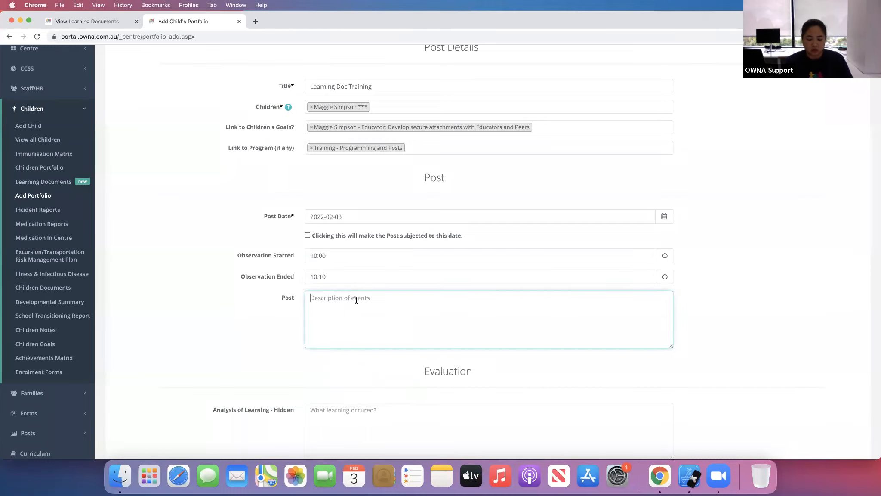
type("Maggie")
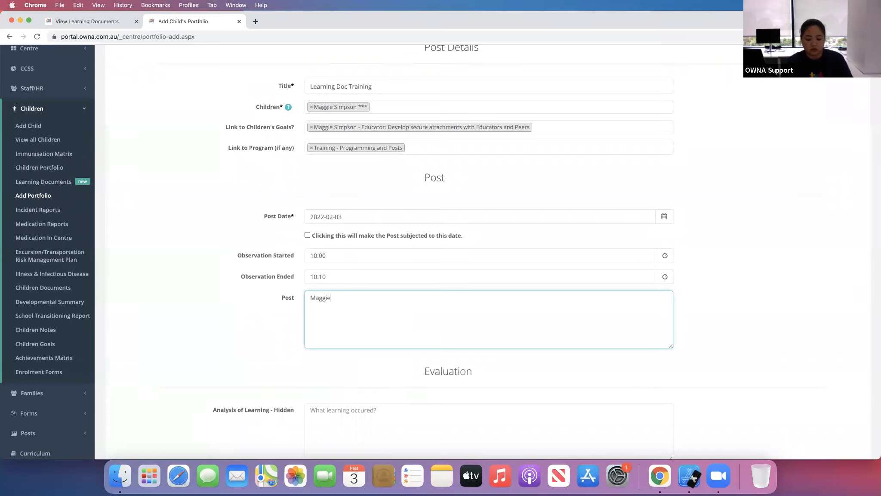
type(" Observation")
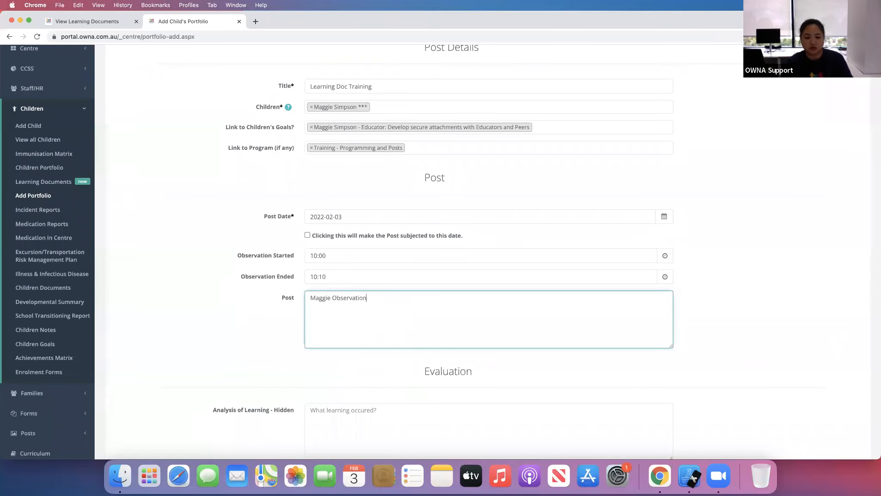
- Fill the Analysis of Learning - Hidden field with "Hidden text - analysis of learning"
left_click(226, 378)
scroll(234, 340, "down", 5)
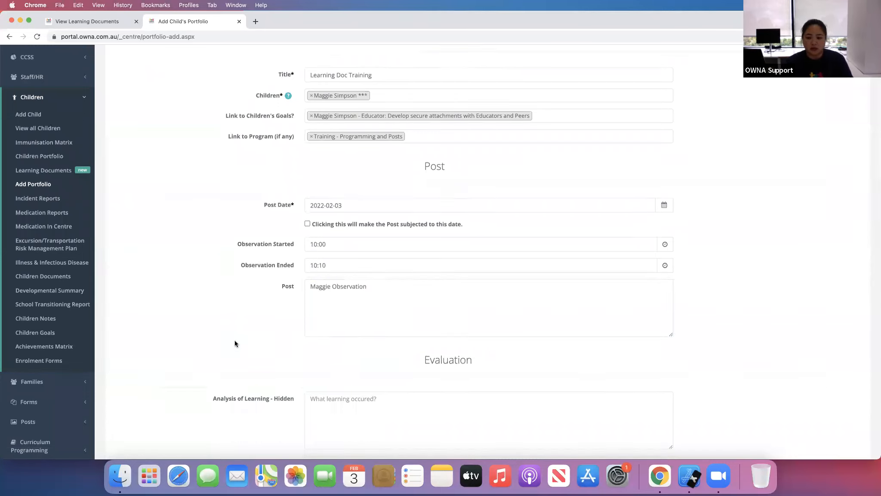
left_click(365, 222)
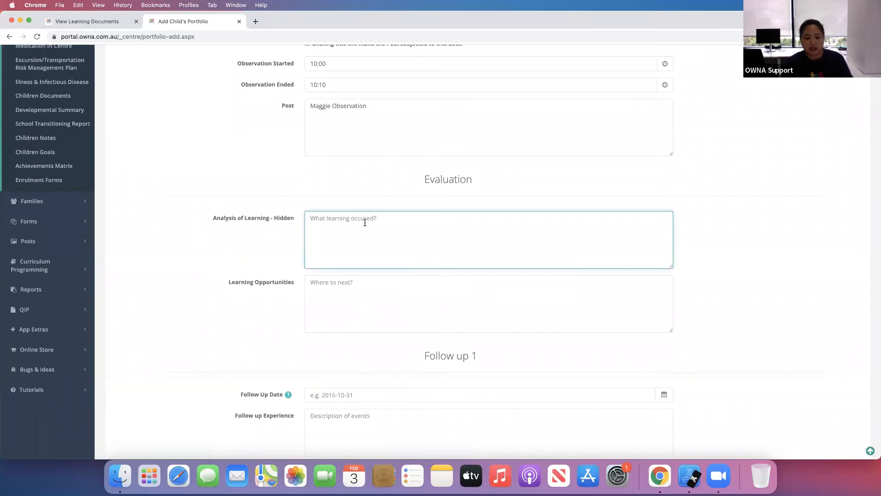
type("Hid")
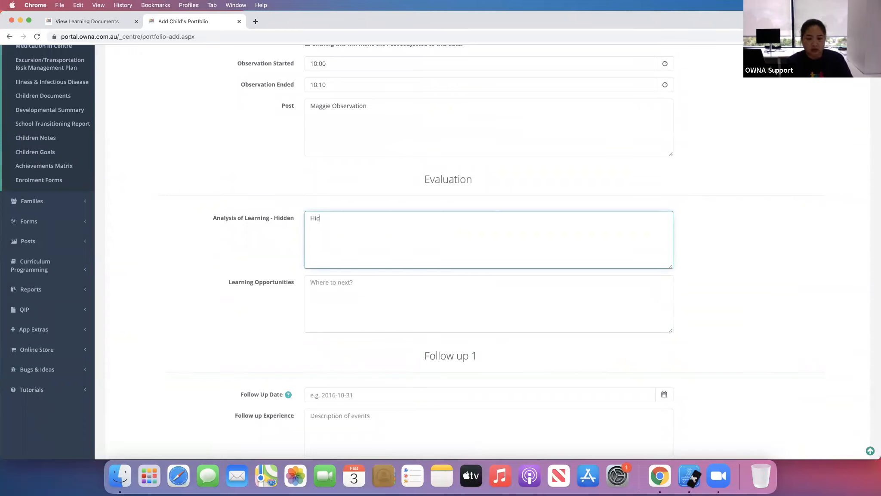
type("den test")
type(" - anylisis")
type("ysis of ")
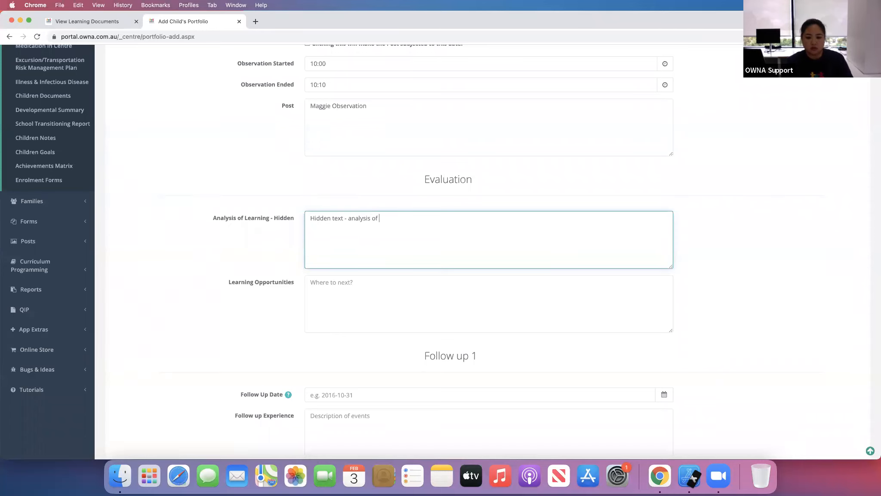
type("learning")
- Enter "Planning experience" as the Learning Opportunities text
left_click(354, 291)
type("Plan")
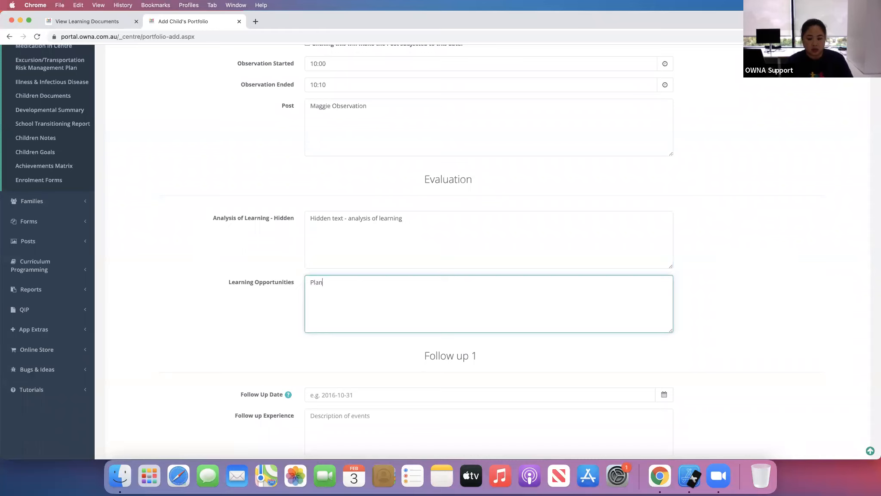
type("ning expri")
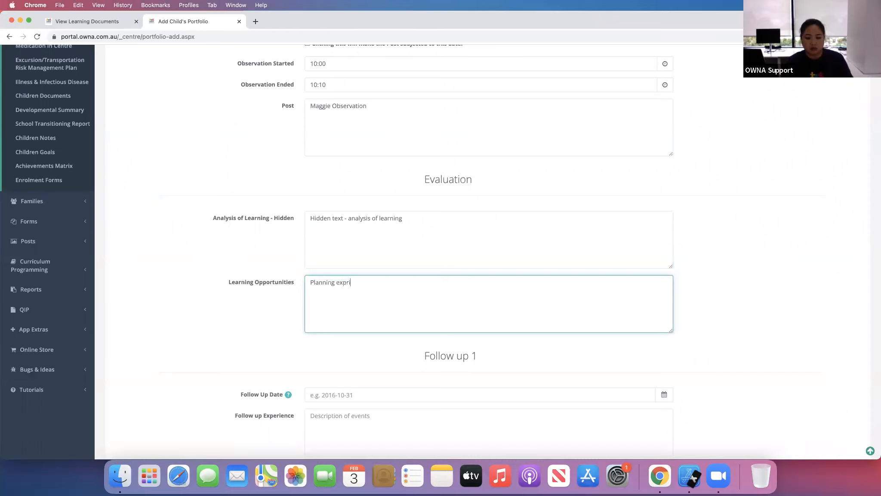
key("BackSpace")
key("BackSpace")
type("erience")
scroll(189, 355, "down", 2)
scroll(188, 351, "down", 5)
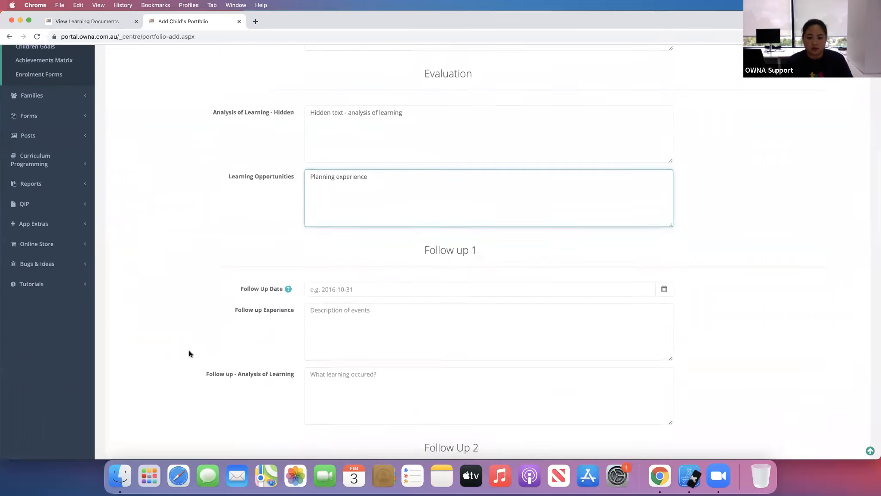
left_click(356, 90)
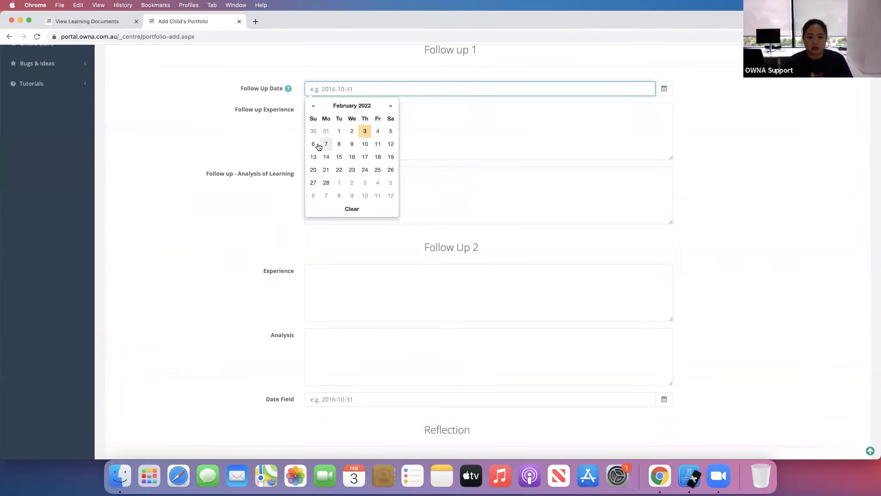
left_click(320, 144)
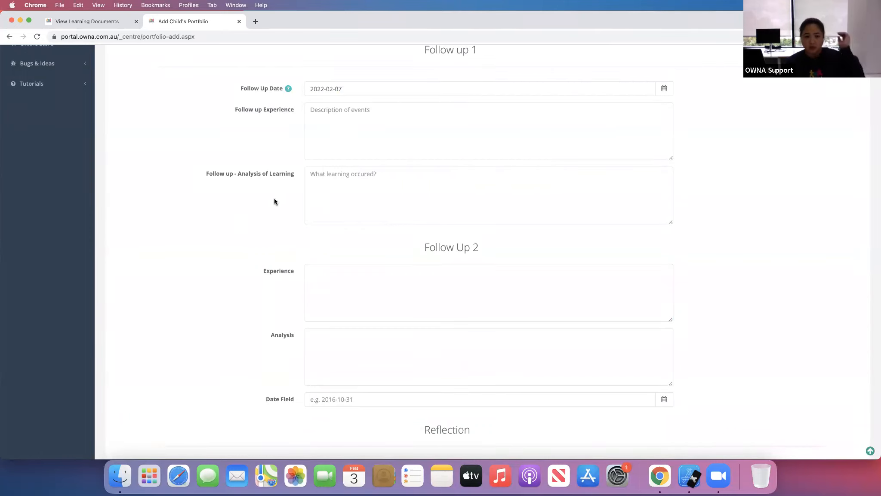
left_click(358, 89)
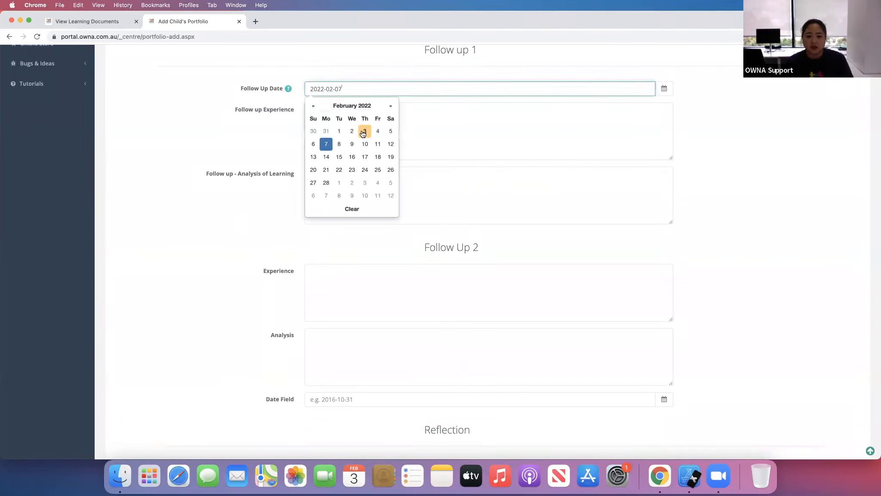
left_click(352, 209)
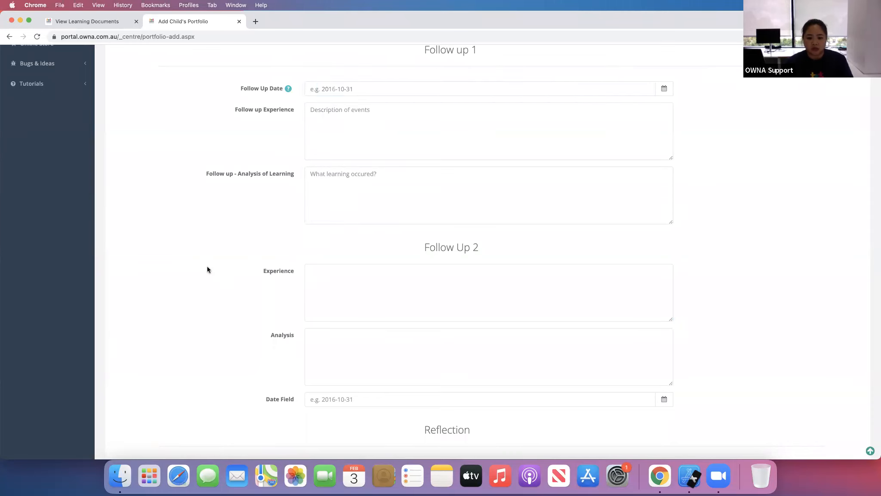
- Publish the completed portfolio post
scroll(207, 270, "down", 7)
scroll(208, 269, "up", 10)
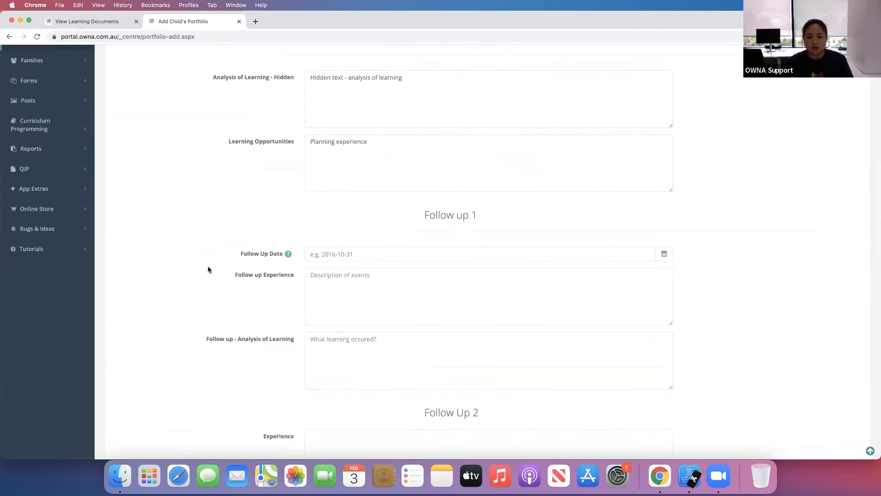
scroll(208, 270, "up", 10)
scroll(463, 292, "down", 2)
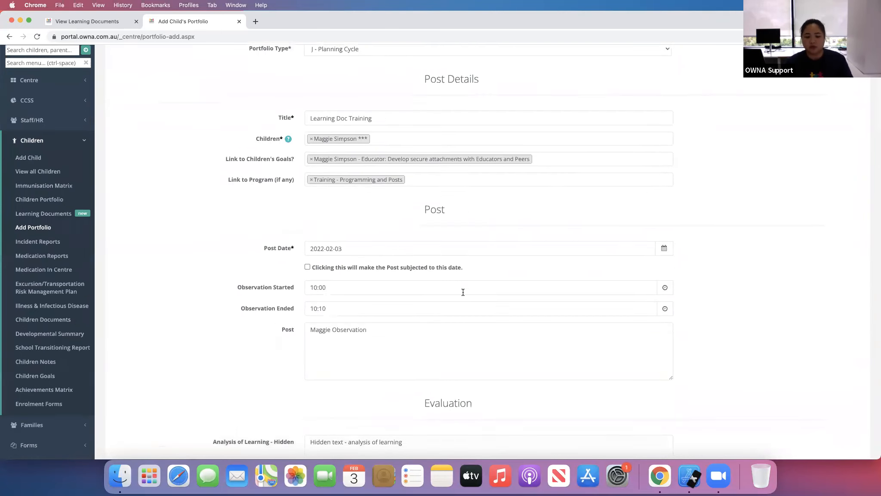
scroll(462, 293, "down", 2)
scroll(357, 306, "down", 2)
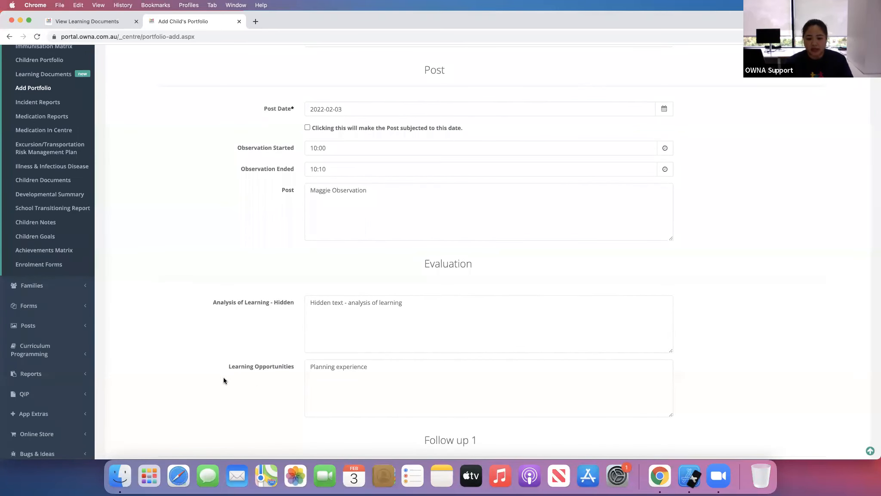
scroll(212, 372, "down", 15)
scroll(213, 373, "down", 3)
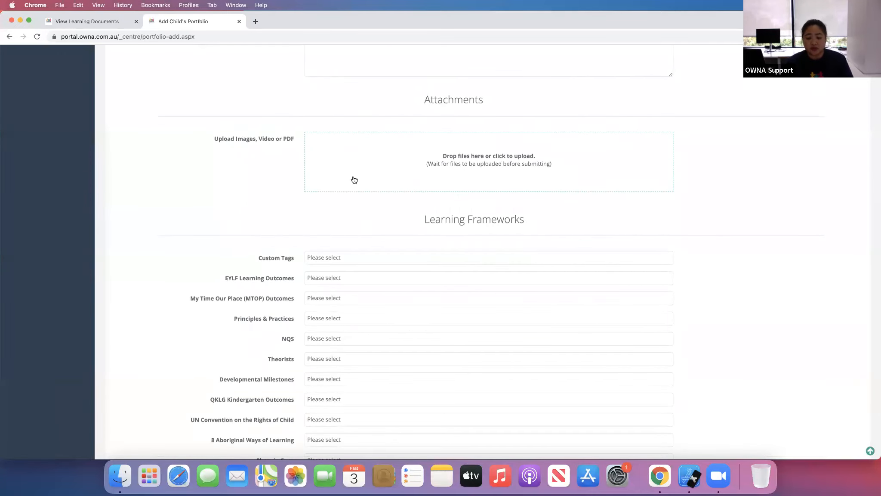
scroll(173, 310, "down", 2)
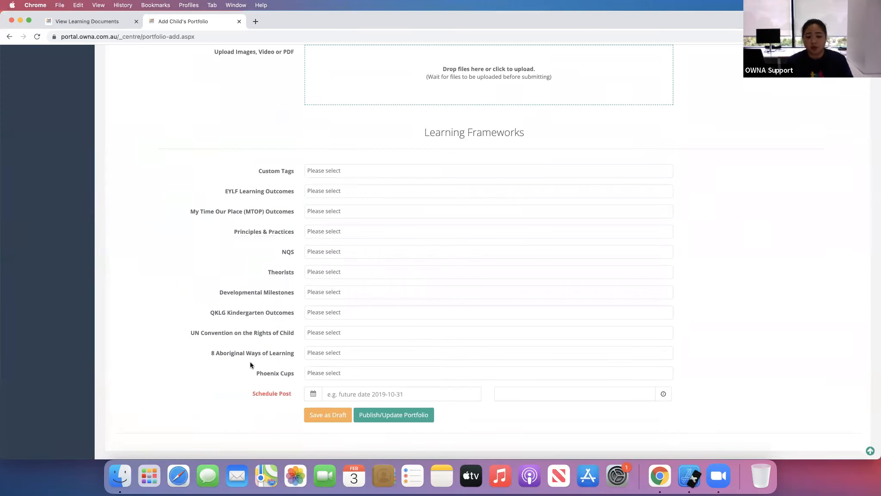
left_click(384, 416)
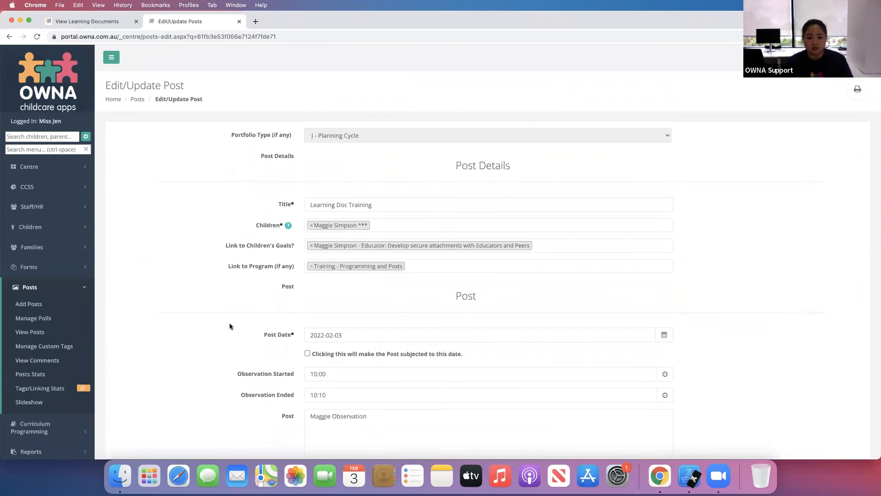
- Open the list of all posts in a new tab
scroll(167, 328, "down", 5)
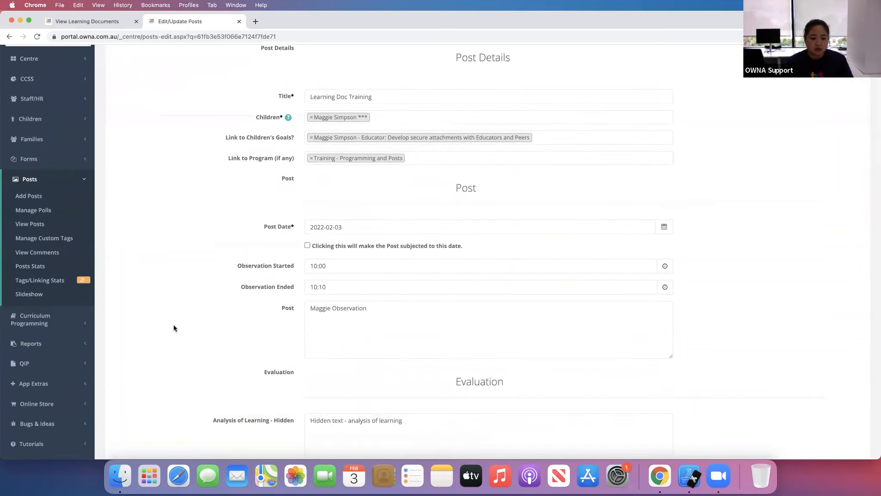
left_click(38, 223, "super")
left_click(296, 23)
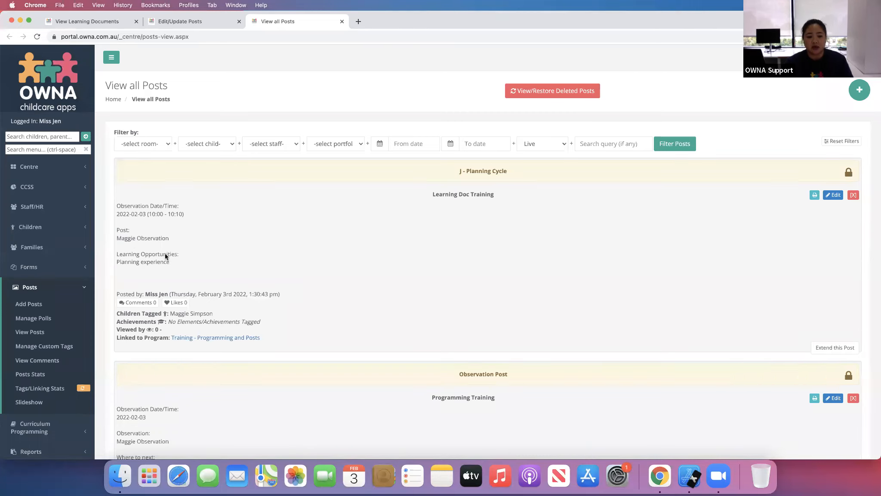
- Preview the print version of the Learning Doc Training post, then close that preview tab
left_click(814, 196)
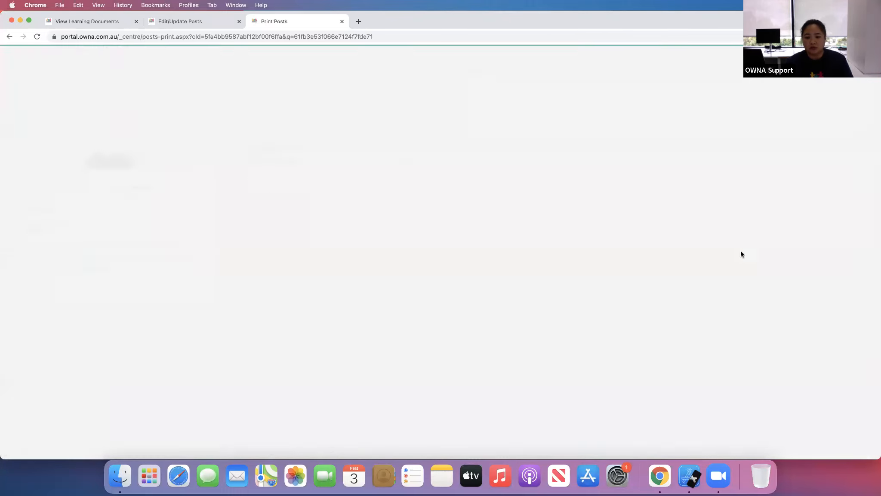
scroll(460, 317, "down", 3)
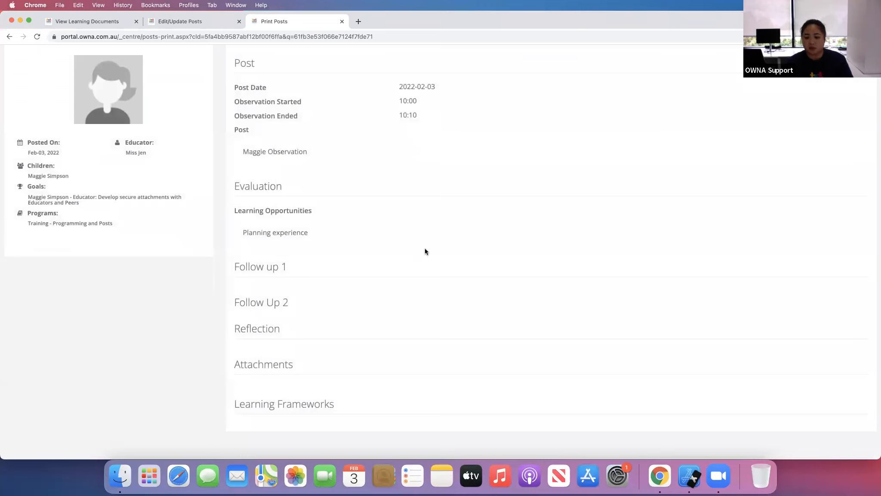
left_click(342, 21)
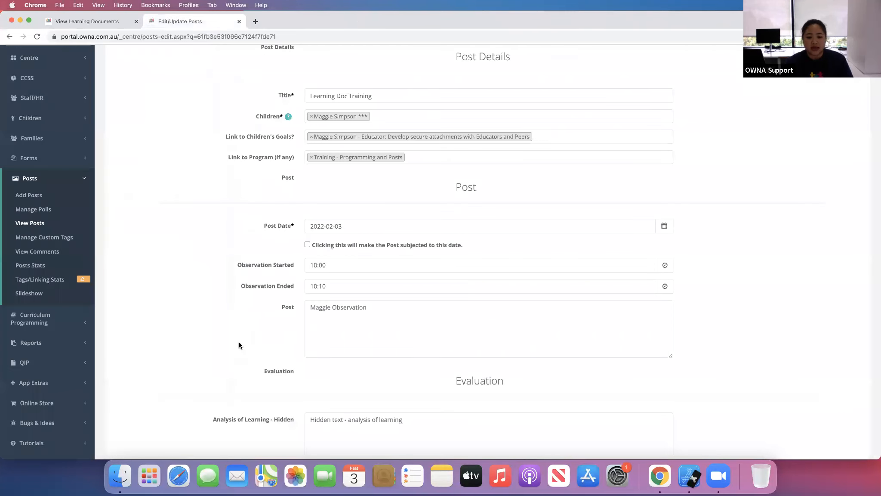
- Open the J - Planning Cycle learning document for editing in the form builder
scroll(366, 426, "up", 1)
scroll(239, 413, "down", 10)
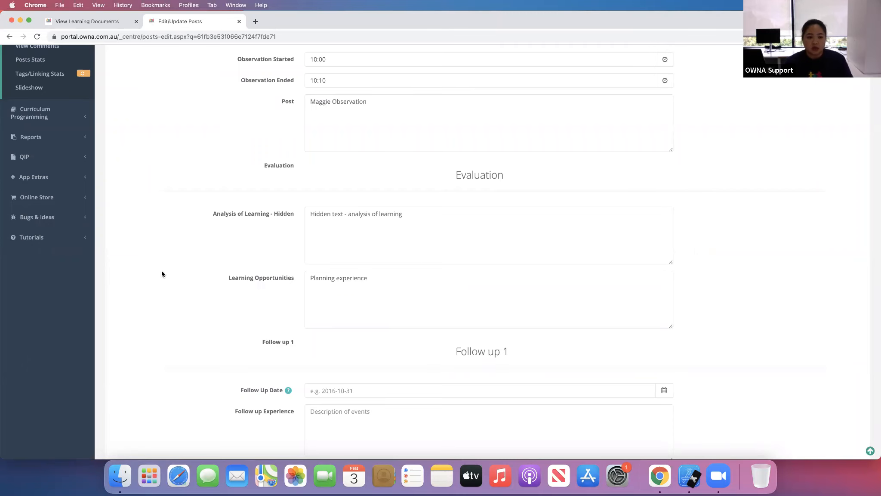
scroll(161, 271, "down", 4)
scroll(162, 274, "up", 15)
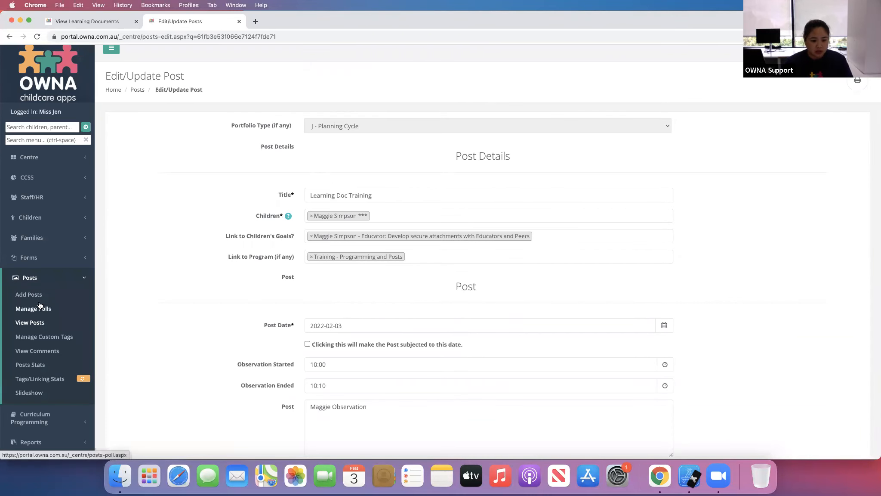
left_click(54, 220)
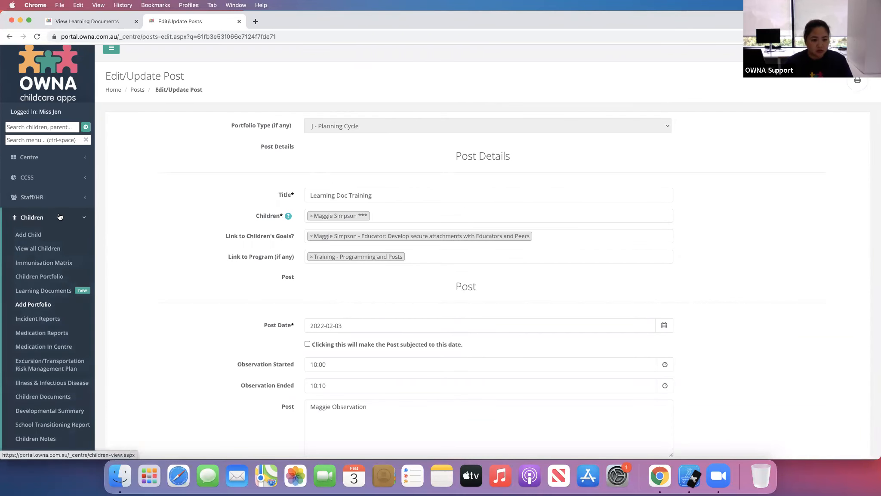
left_click(63, 288)
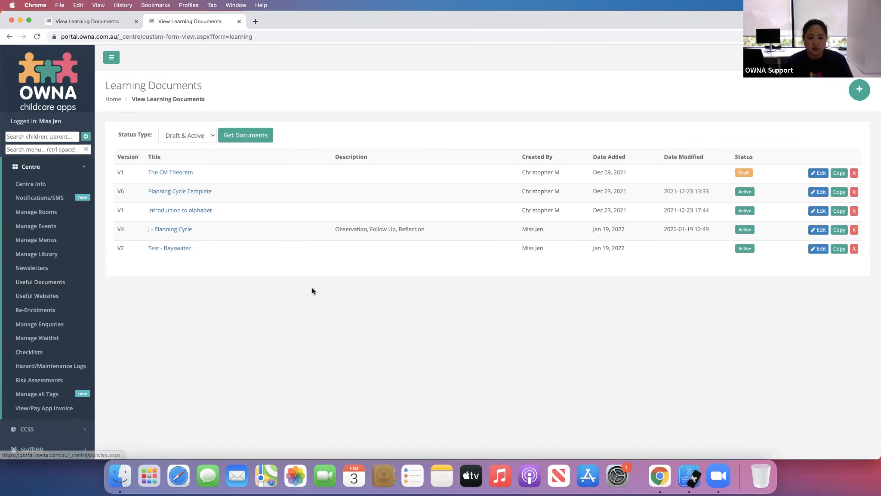
left_click(819, 232)
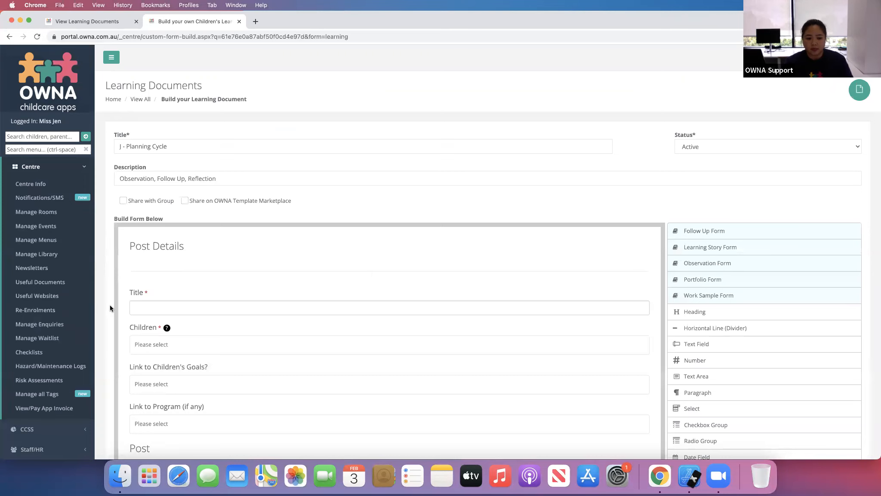
- Open the form builder's advanced settings and apply them
scroll(798, 357, "down", 6)
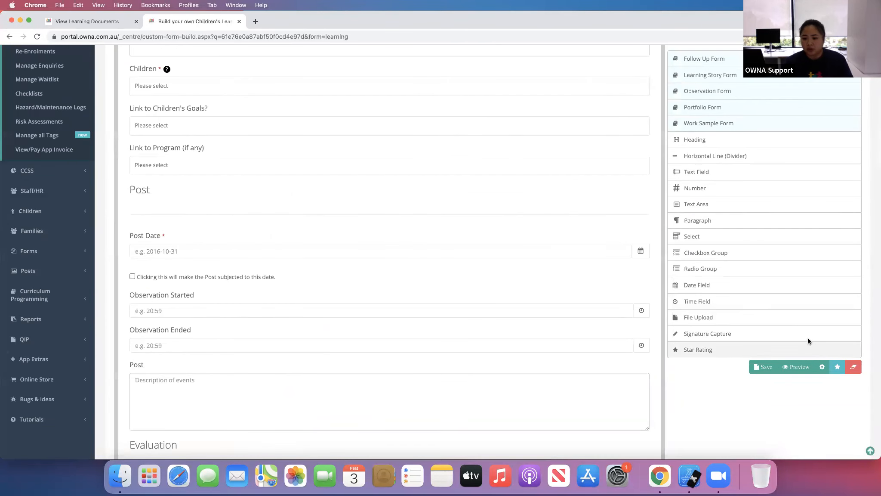
left_click(822, 368)
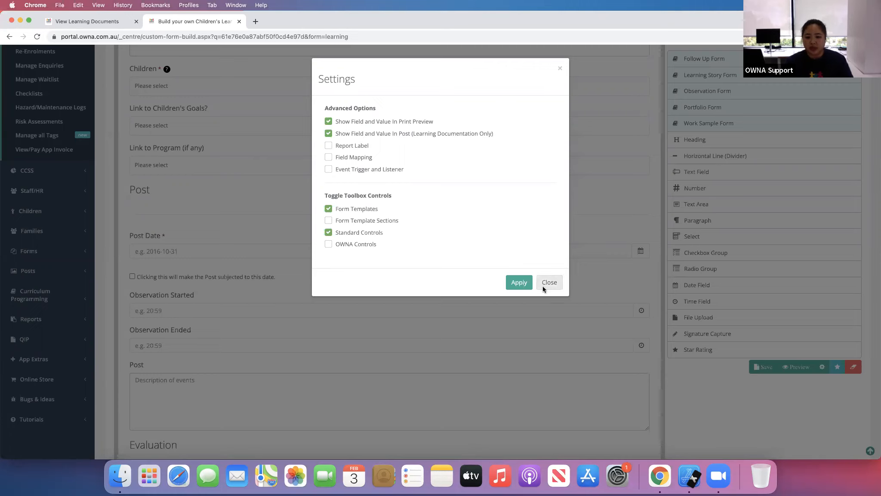
left_click(519, 282)
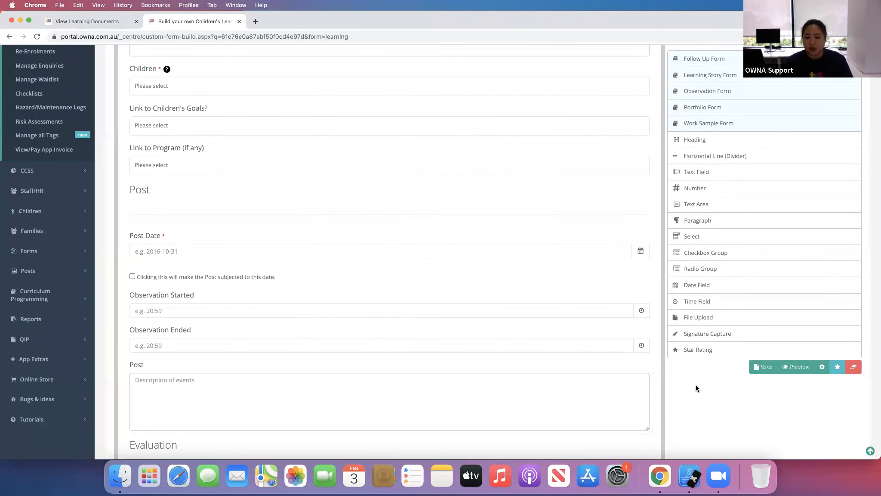
- Open the Post text area's field settings in the form builder to inspect them, then close them
scroll(684, 386, "down", 2)
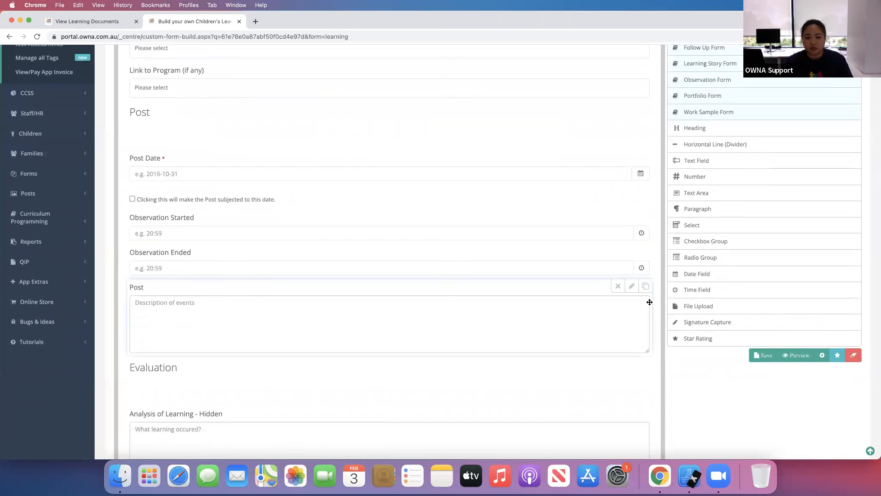
left_click(631, 285)
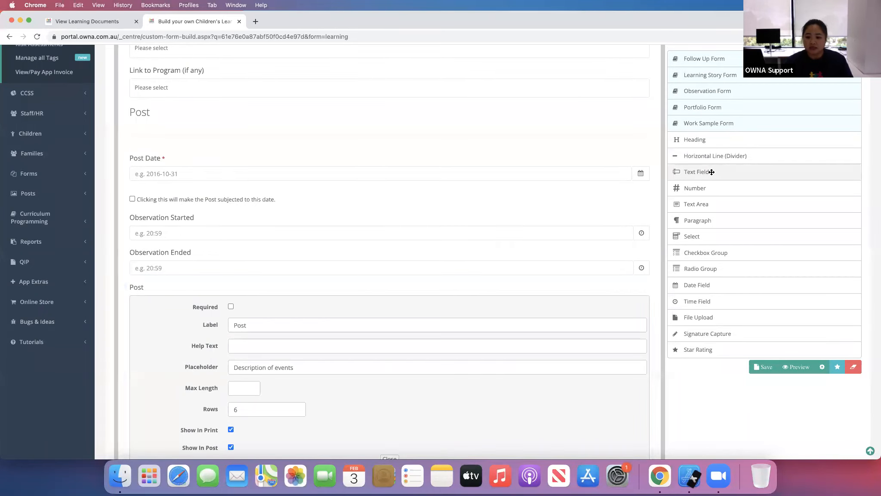
left_click(631, 293)
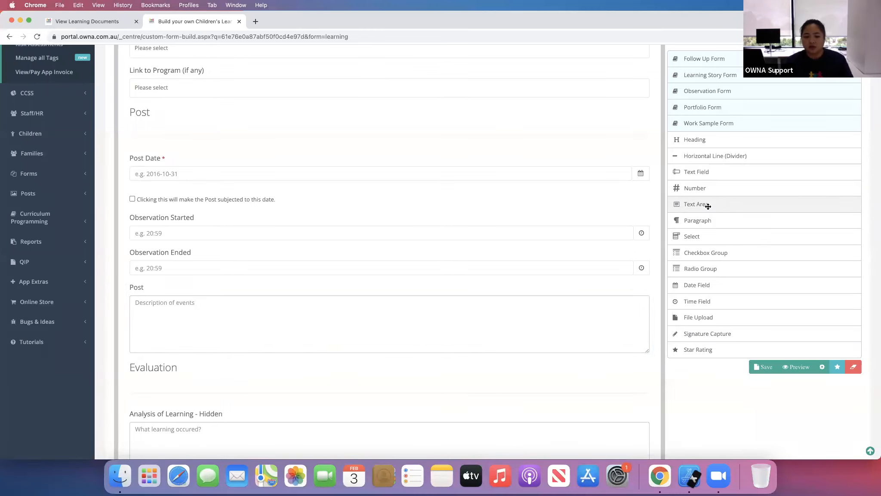
mouse_move(631, 291)
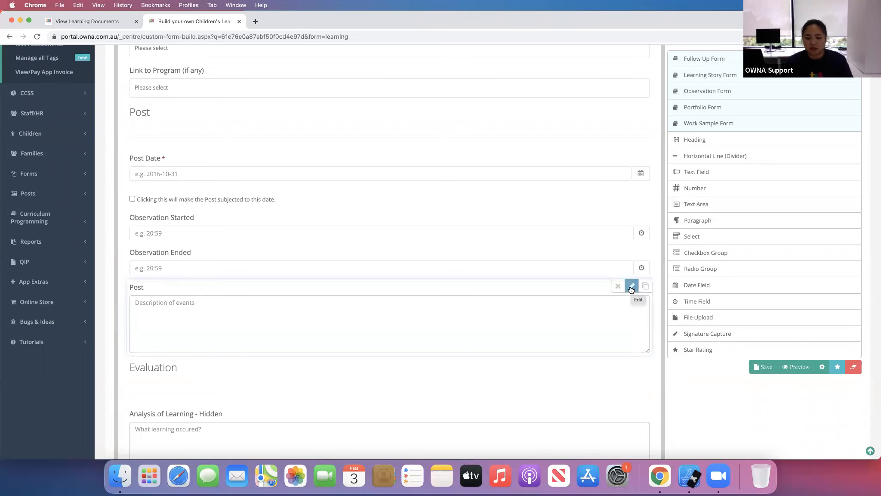
left_click(631, 288)
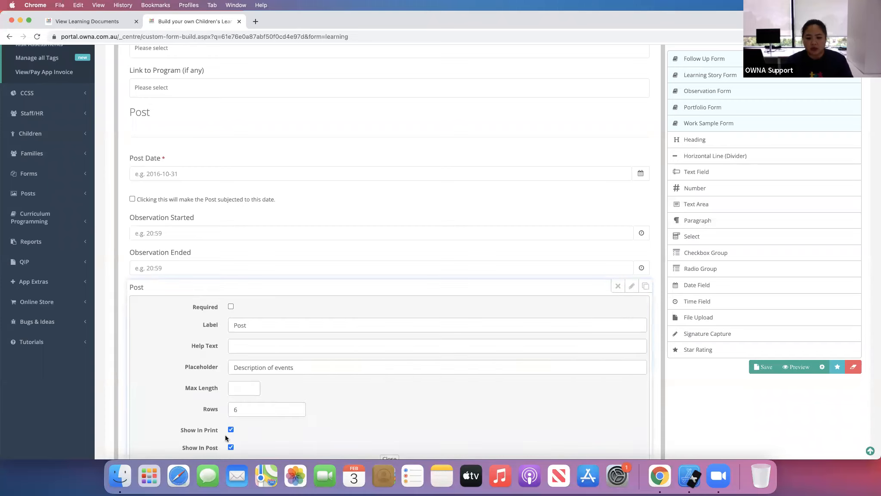
left_click(632, 286)
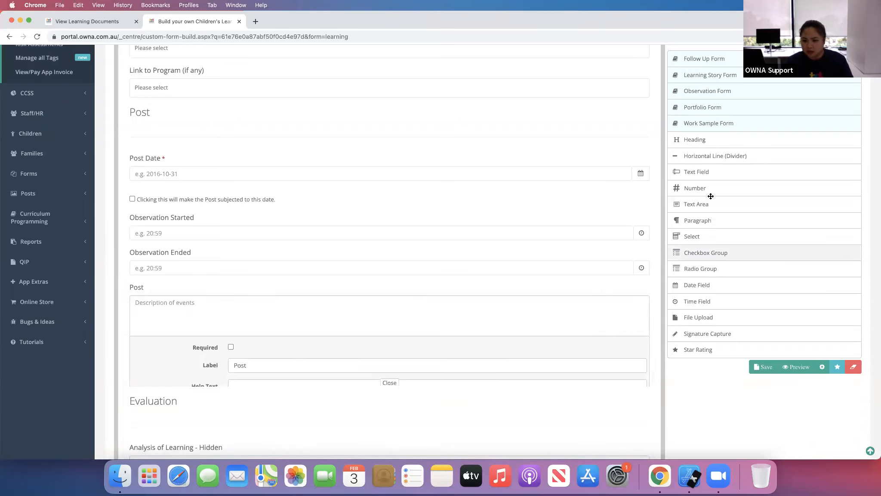
left_click_drag(702, 178, 356, 360)
scroll(597, 305, "down", 6)
scroll(597, 305, "down", 2)
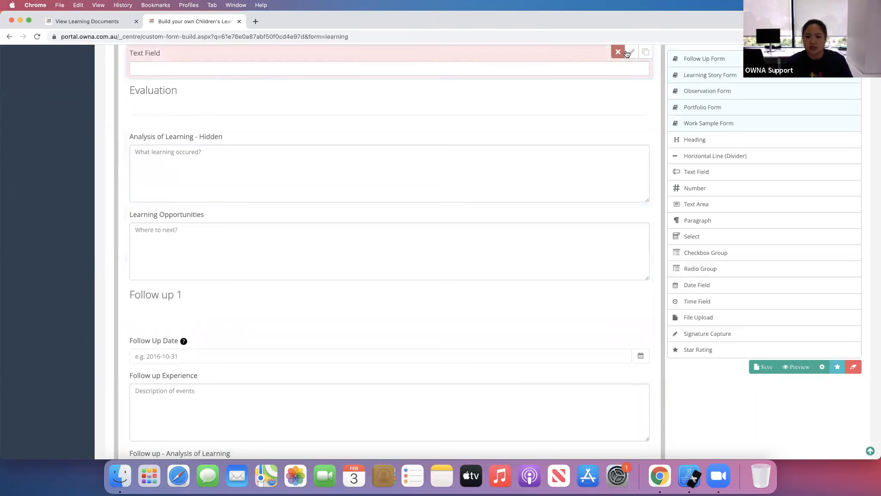
left_click(631, 52)
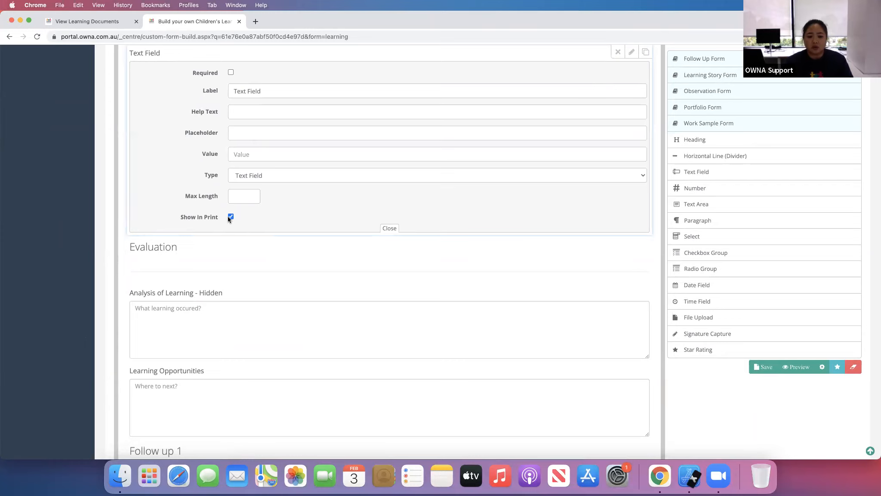
left_click(618, 53)
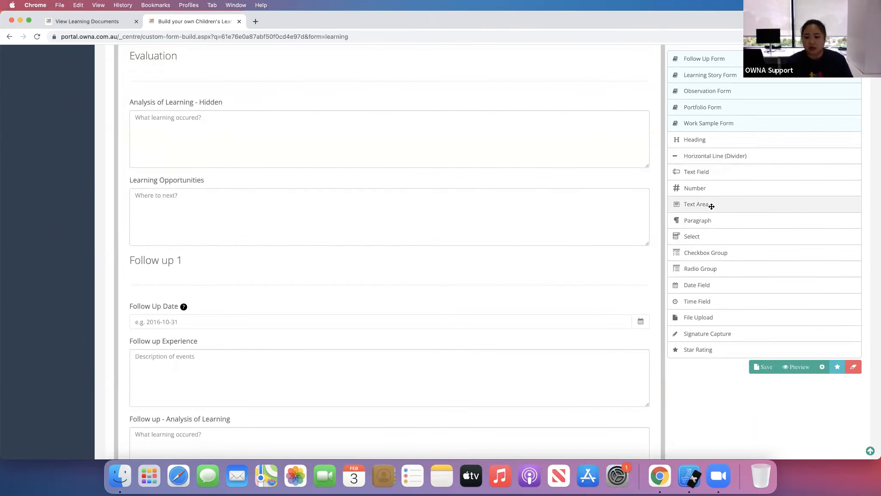
- Set the Learning Opportunities text area's rows to 2 and close its settings
left_click(631, 179)
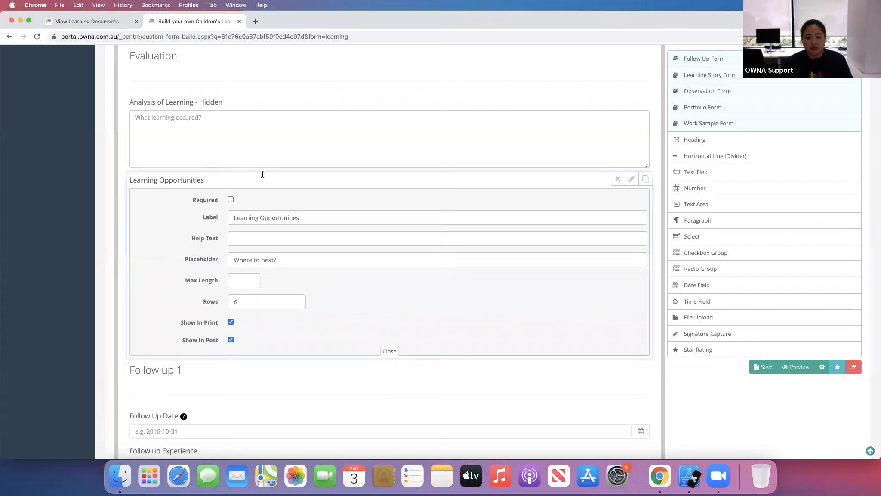
double_click(238, 301)
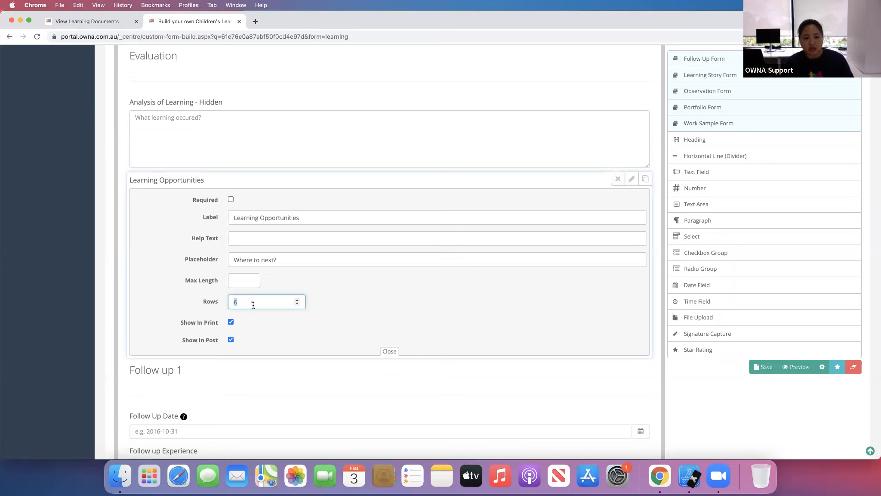
type("2")
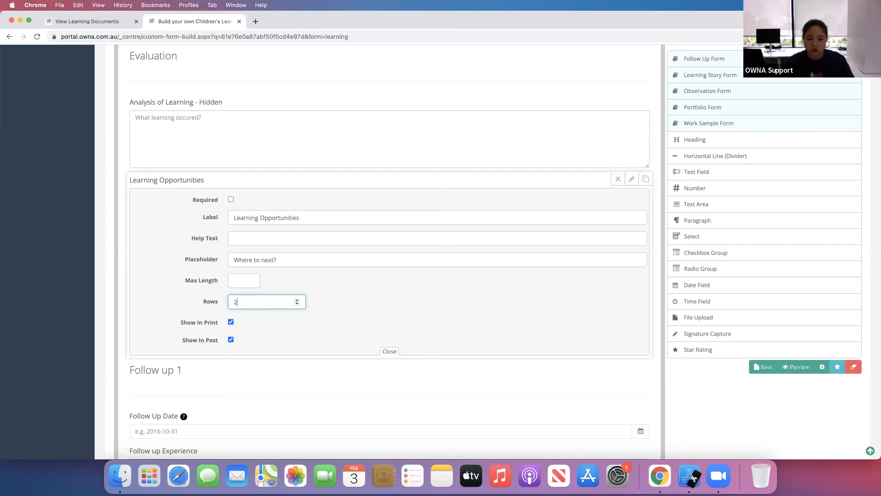
left_click(390, 352)
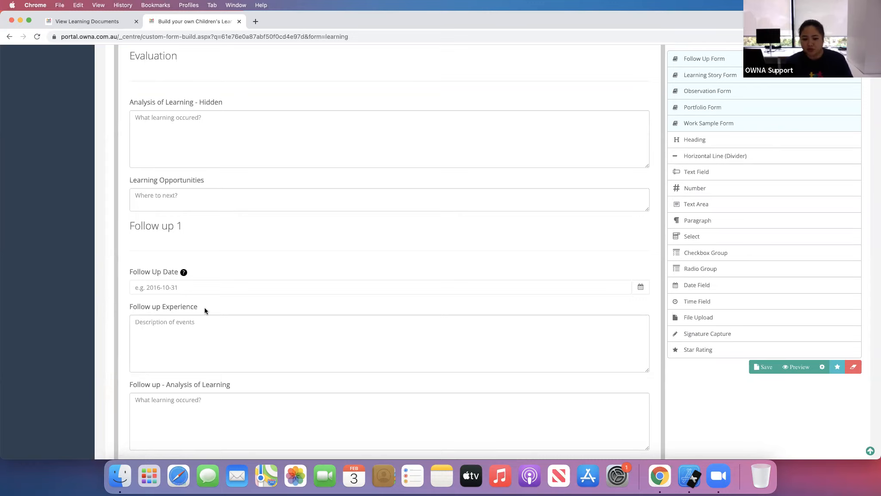
- Open the list of all posts
scroll(110, 354, "down", 3)
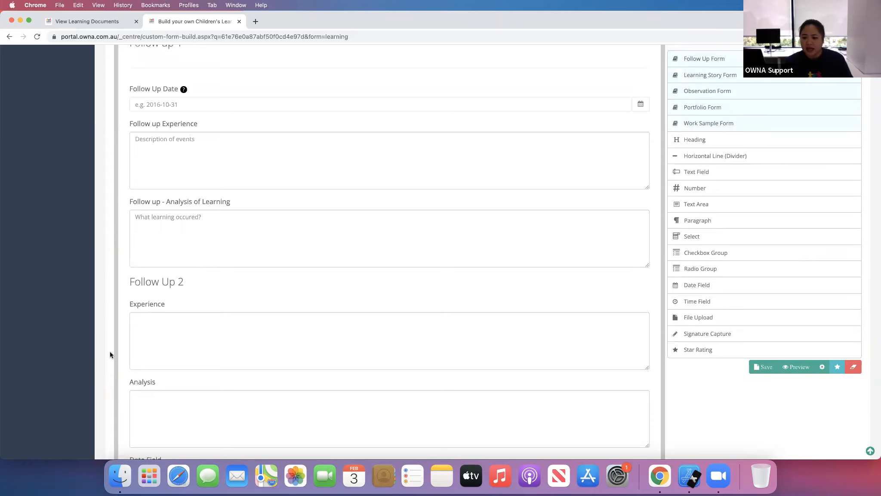
scroll(110, 354, "up", 15)
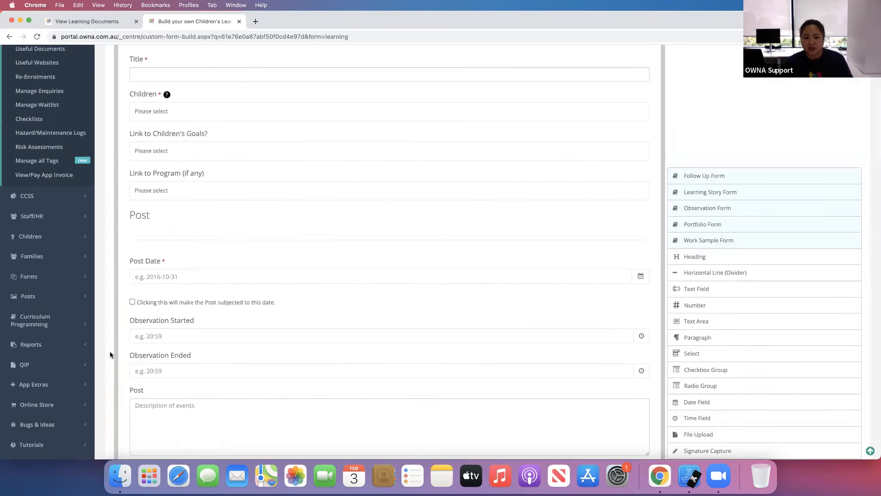
scroll(110, 353, "up", 4)
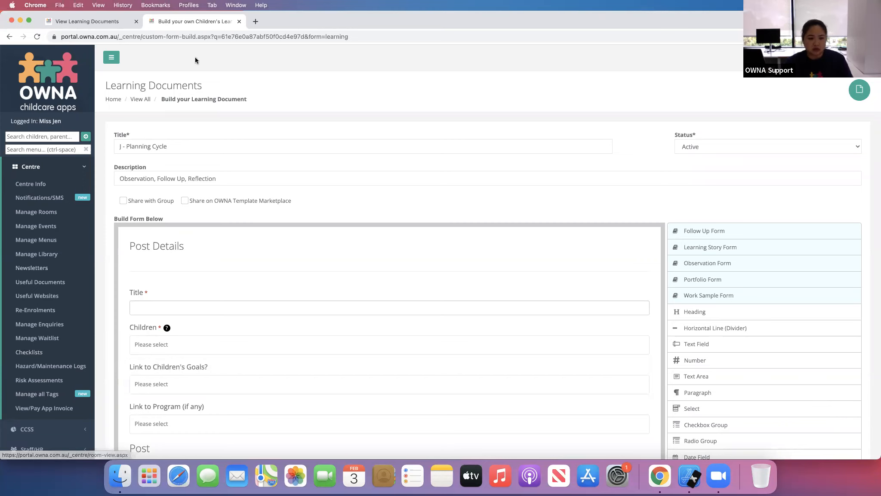
left_click(78, 168)
left_click(58, 288)
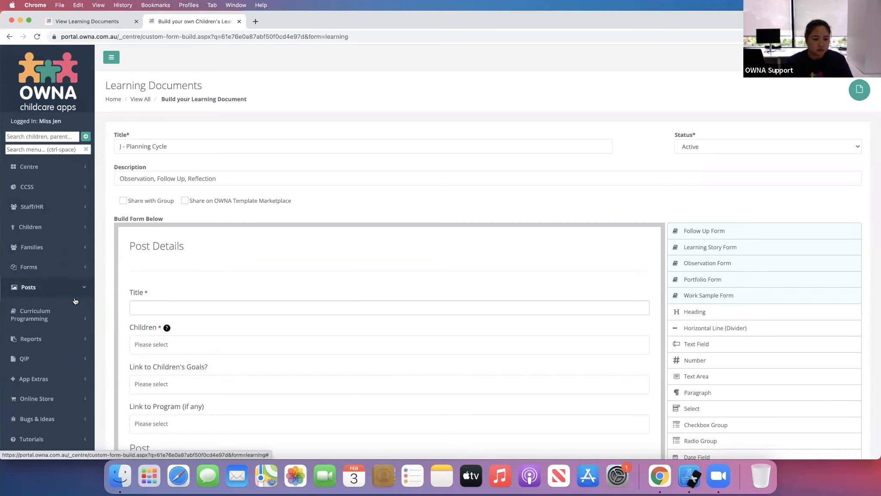
left_click(38, 332)
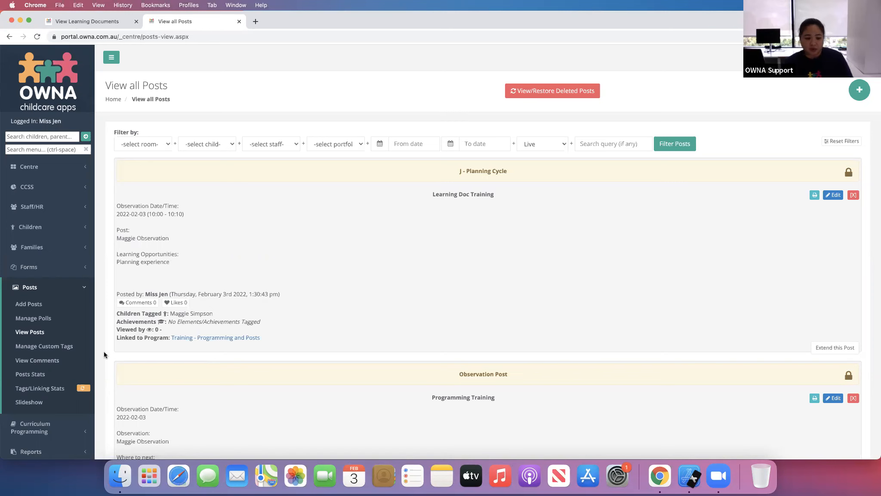
- Open the curriculum programming categories and interests page
scroll(100, 387, "down", 1)
left_click(36, 413)
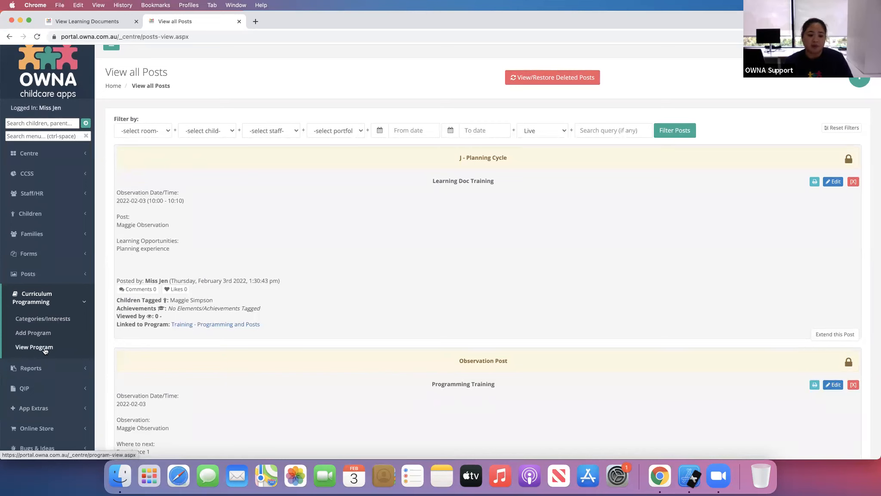
left_click(44, 319)
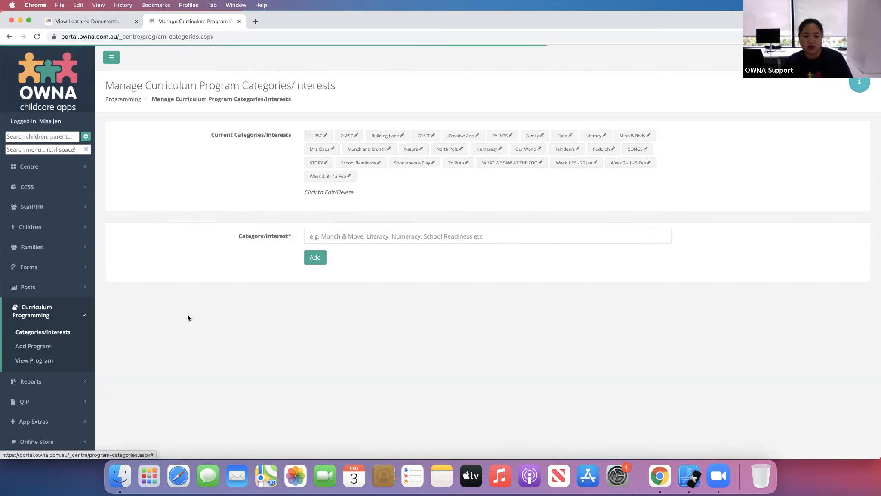
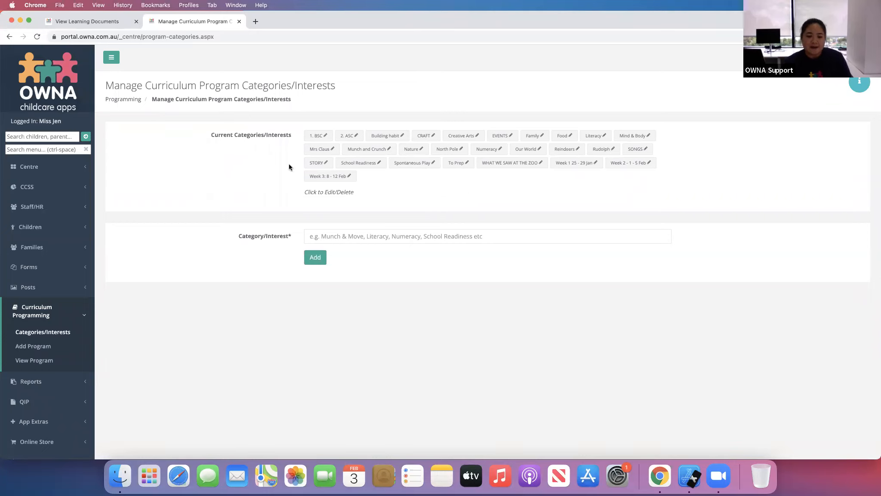
- Open the Training - Programming and Posts curriculum program for editing and scroll through its details
left_click(38, 364)
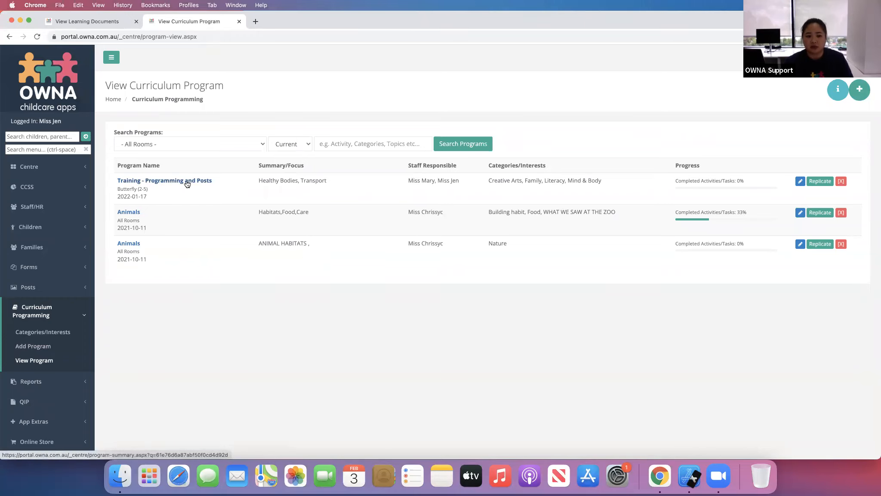
left_click(800, 182)
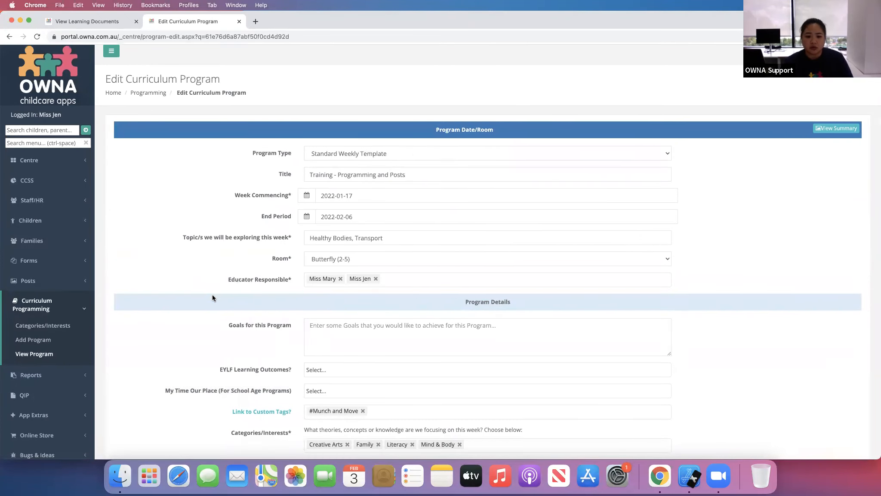
scroll(213, 297, "down", 1)
scroll(237, 203, "down", 3)
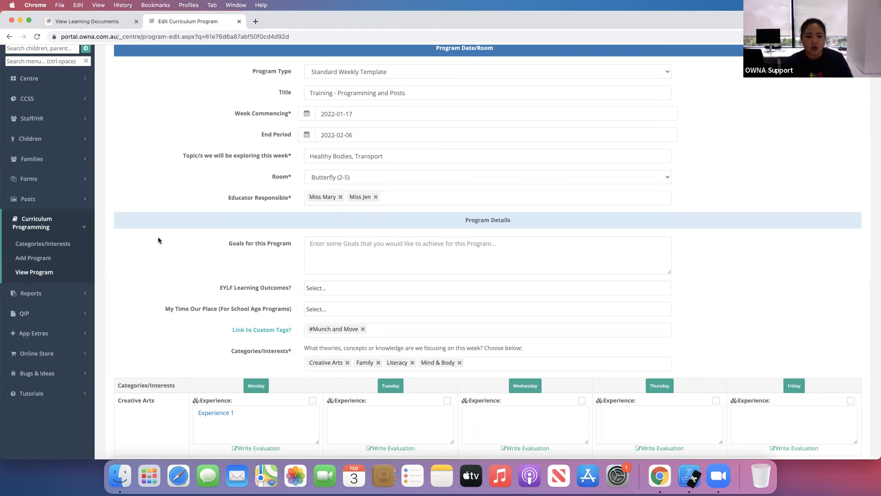
- Browse the categories page, the program list and the End Period date picker, returning to the program's edit form
left_click(63, 246)
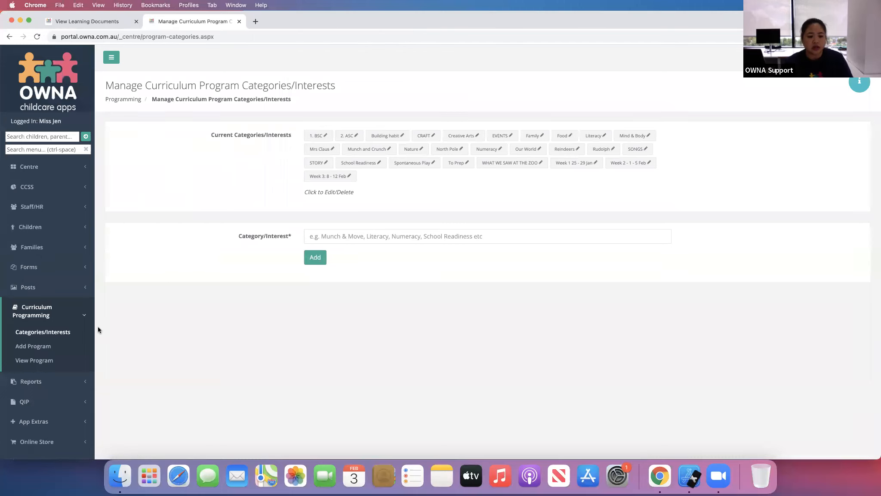
left_click(42, 358)
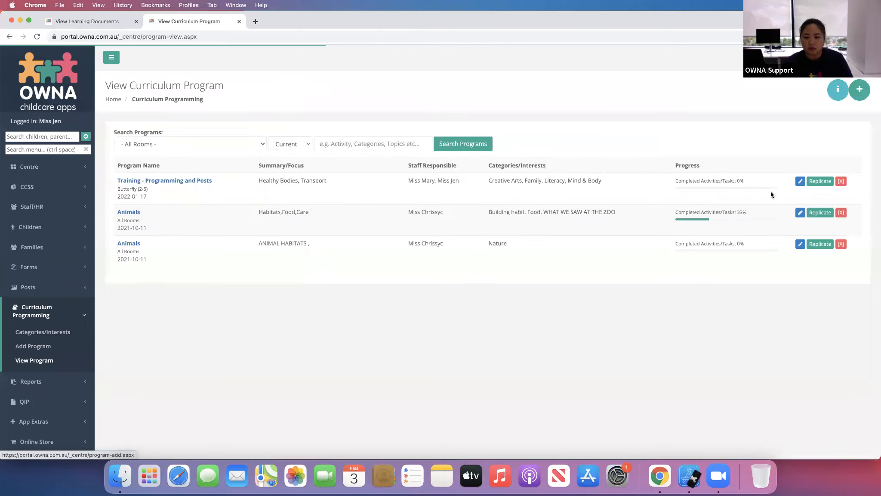
scroll(218, 307, "down", 2)
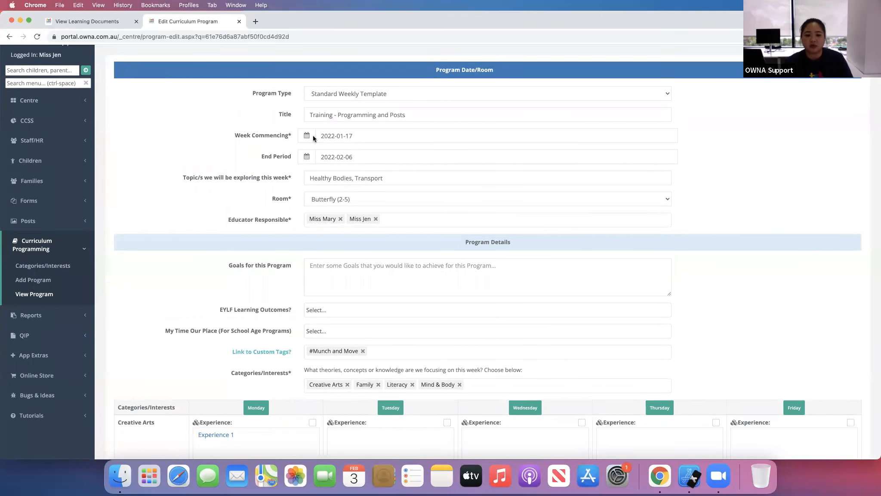
left_click(355, 157)
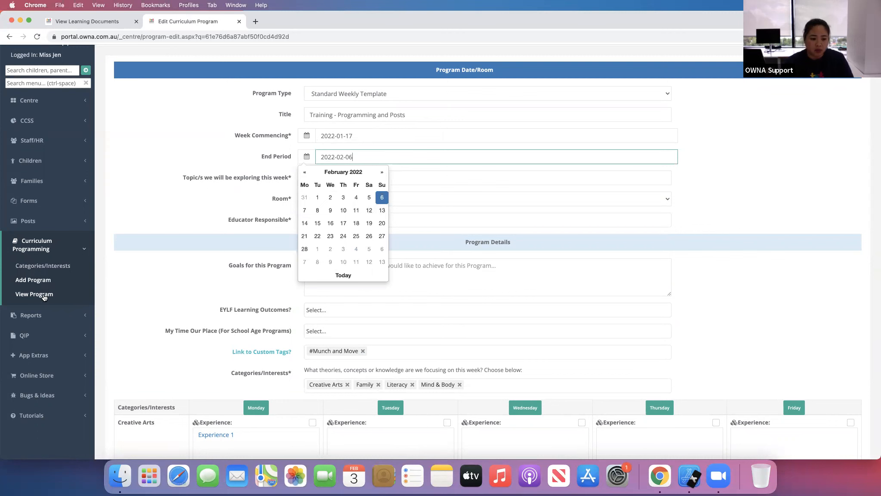
left_click(43, 266, "super")
left_click(290, 22)
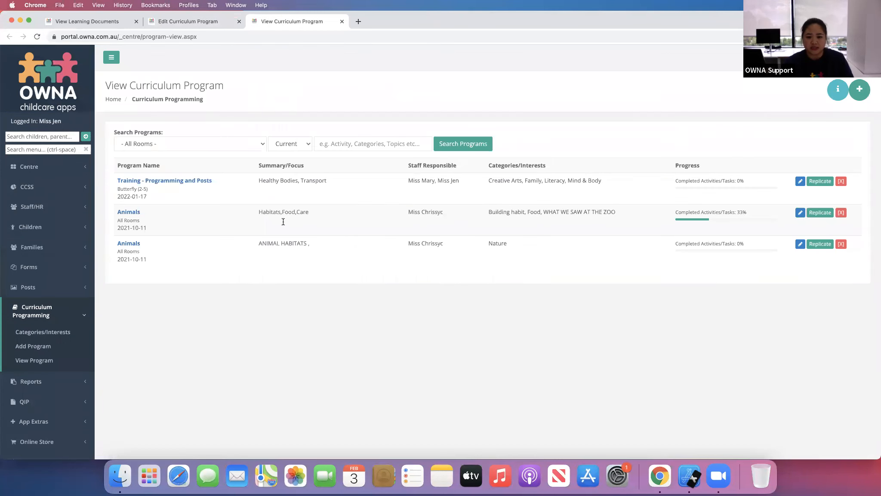
left_click(209, 26)
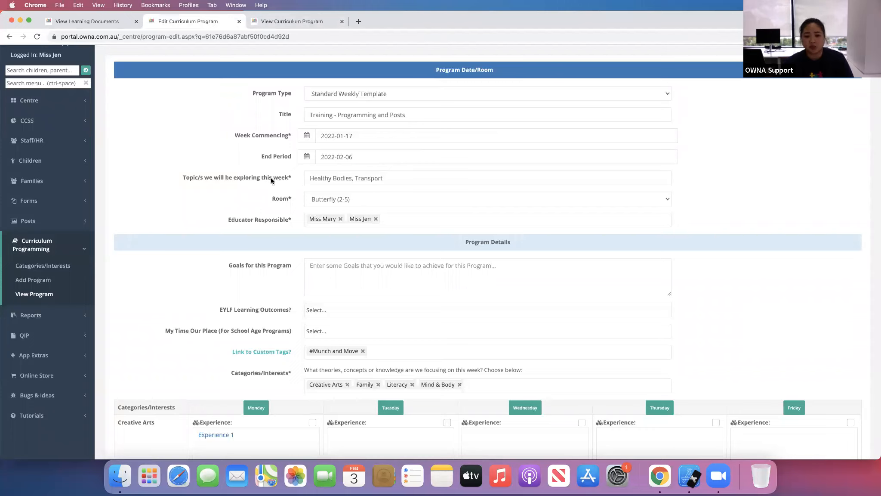
- Enter 'Room Goals - Goal 1, 2, 3' as the program's goals
left_click_drag(383, 177, 329, 177)
left_click(239, 206)
scroll(139, 314, "down", 5)
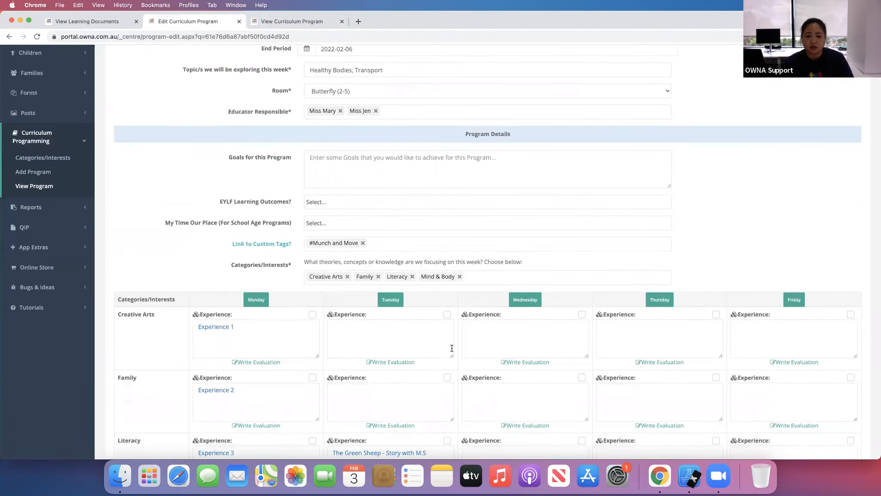
scroll(451, 348, "down", 5)
scroll(452, 347, "up", 6)
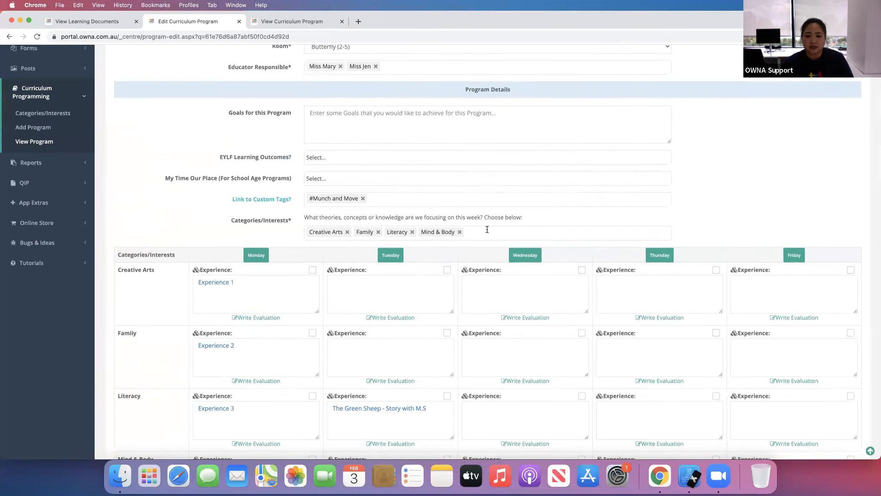
scroll(487, 229, "up", 2)
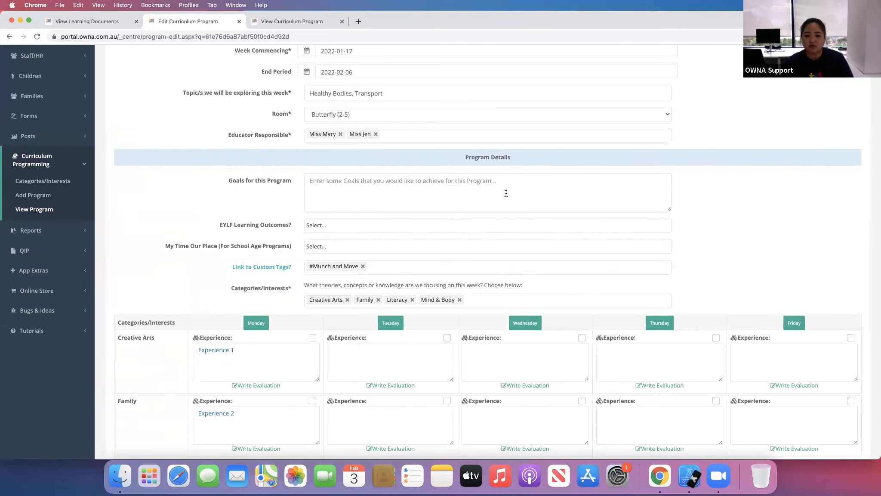
left_click(429, 187)
type("Goals")
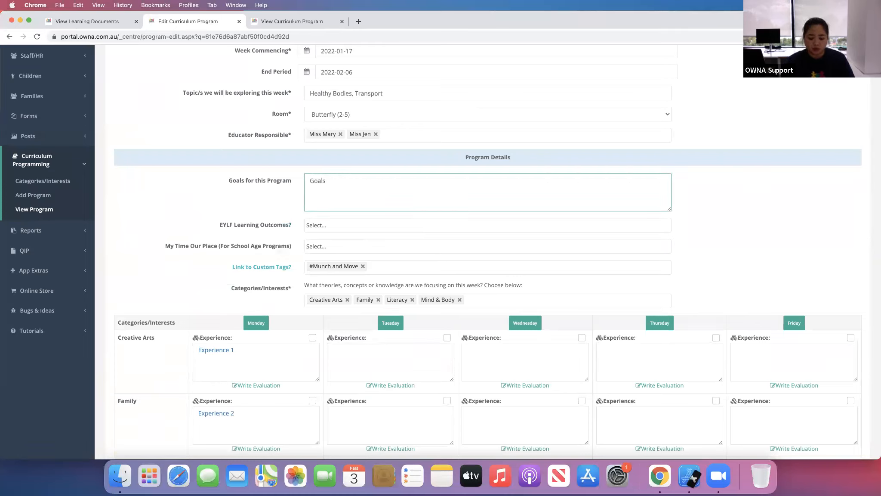
key("BackSpace")
key("BackSpace")
type("Room Goals - Goal")
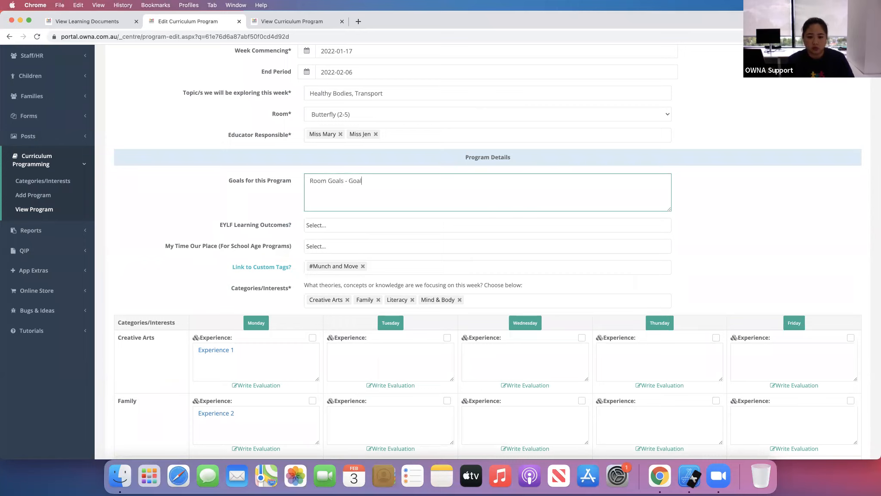
type(" 1, 2, 3")
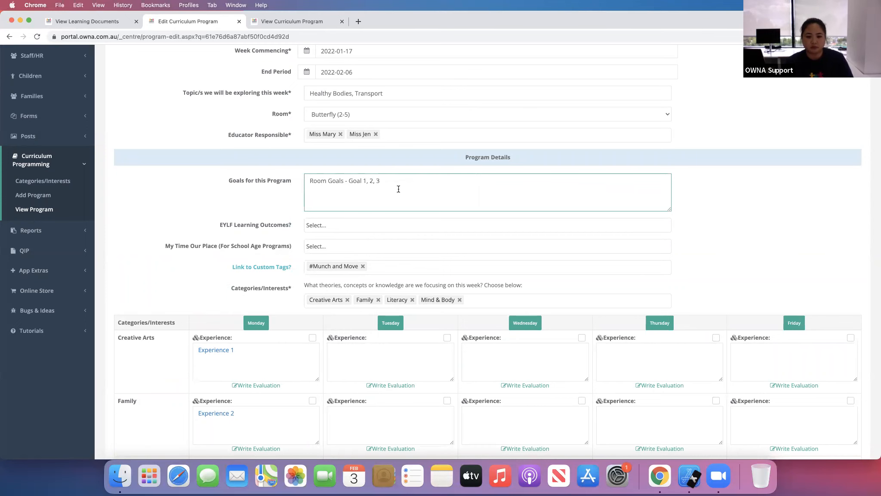
- Add EYLF learning outcome 1.2 (emerging autonomy, inter-dependence, resilience and sense of agency) to the program
left_click(378, 227)
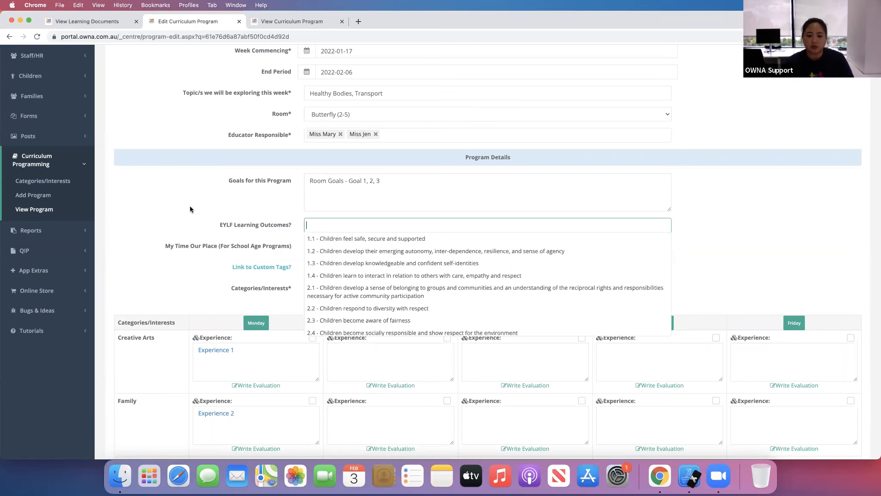
left_click(282, 224)
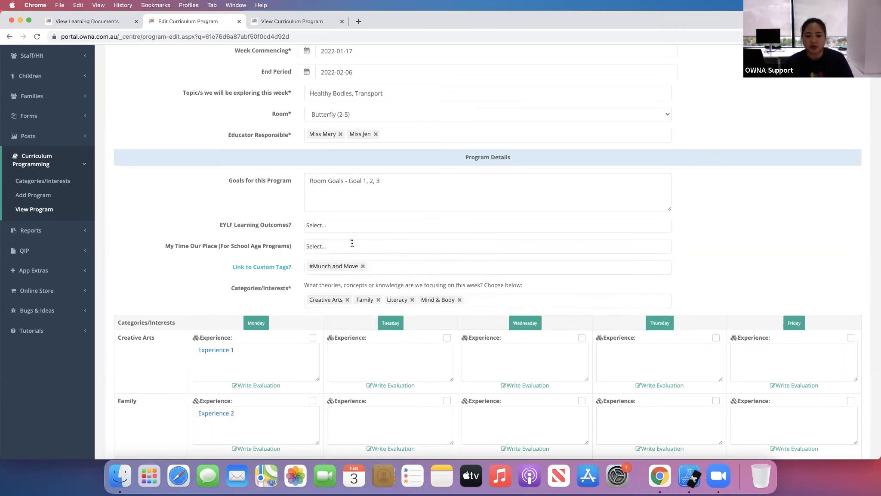
left_click(355, 226)
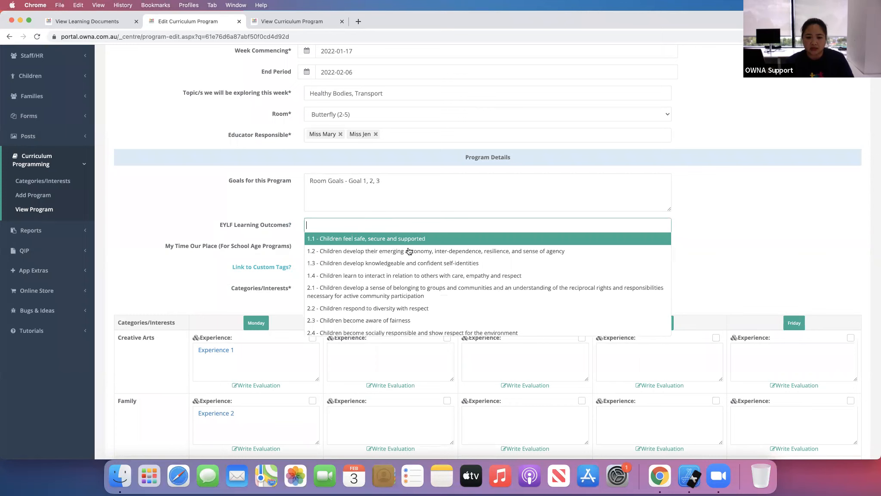
left_click(433, 257)
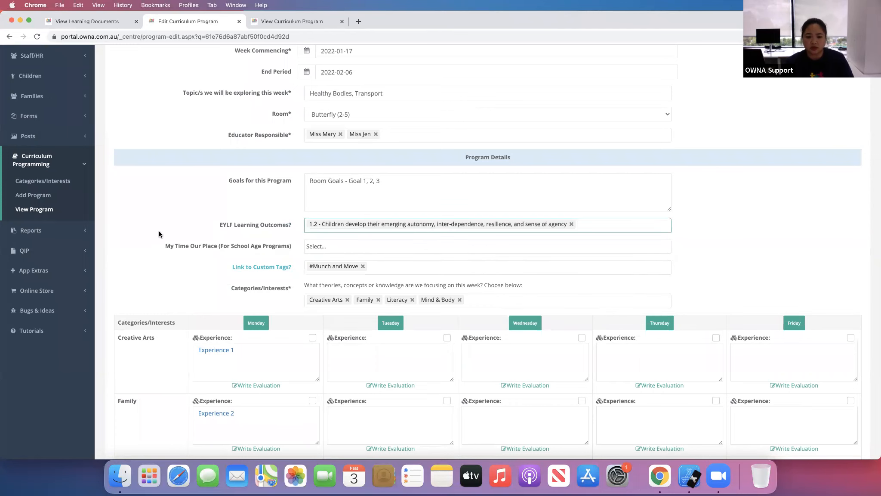
- Review the program's Categories/Interests options, the daily experiences grid and the Misc section
scroll(310, 246, "down", 1)
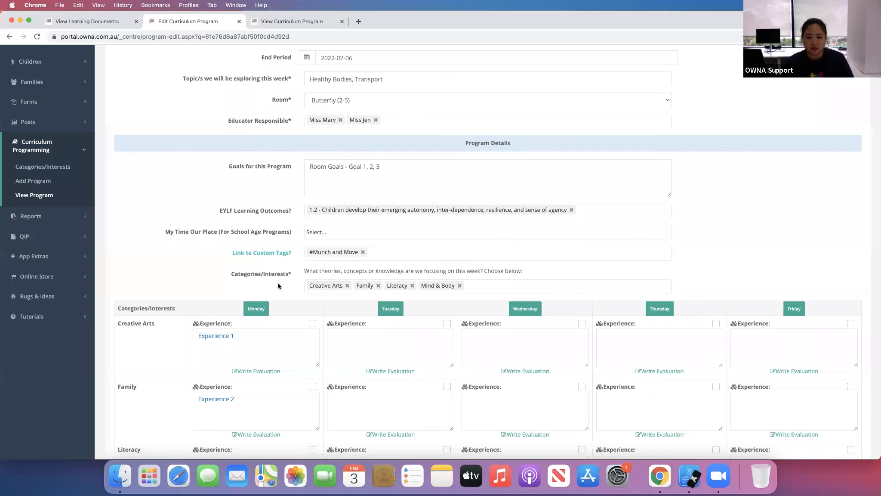
scroll(278, 282, "down", 5)
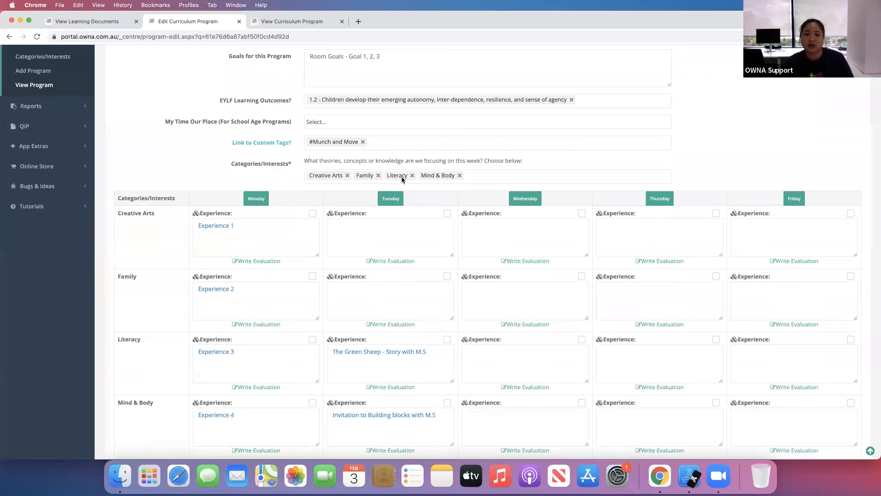
left_click(500, 175)
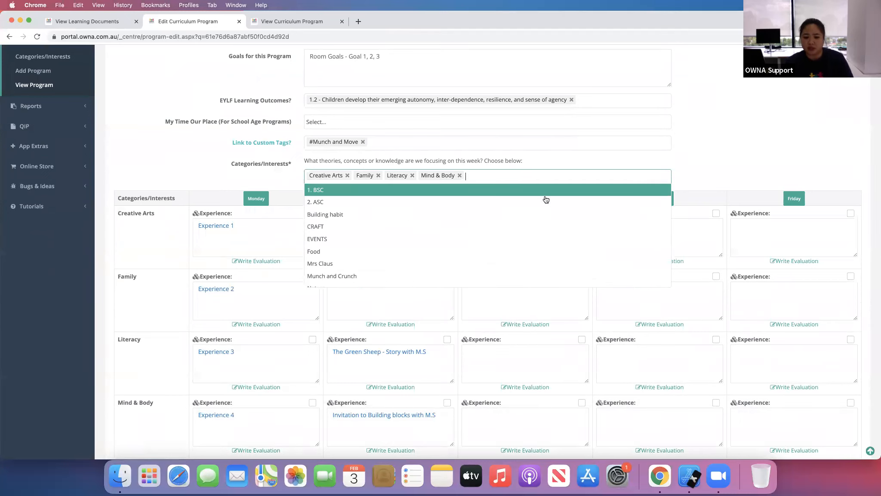
left_click(213, 180)
scroll(212, 284, "down", 3)
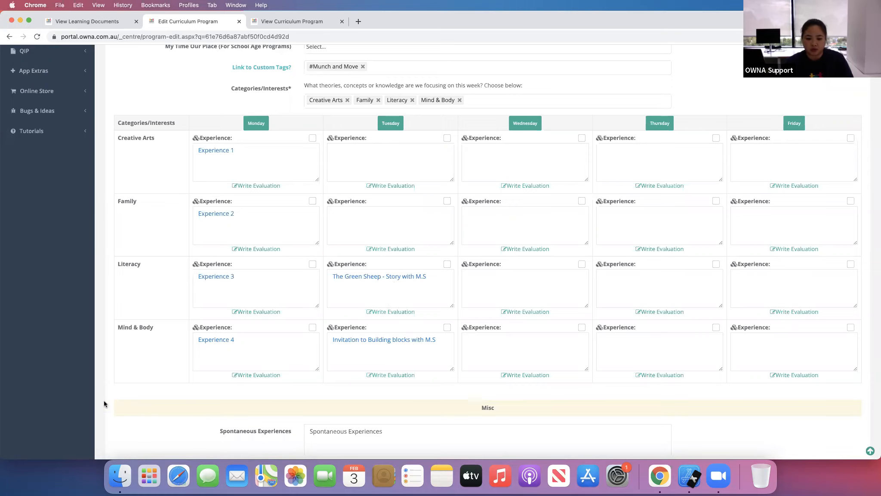
scroll(114, 371, "down", 7)
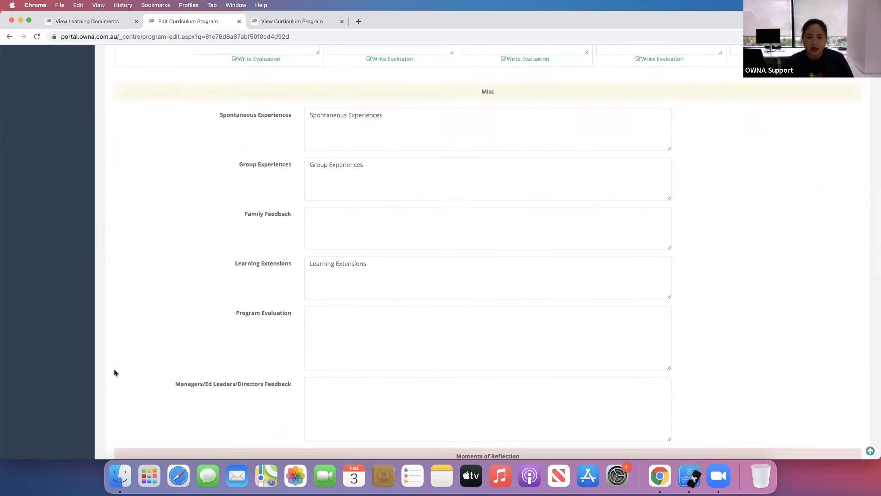
scroll(115, 373, "up", 13)
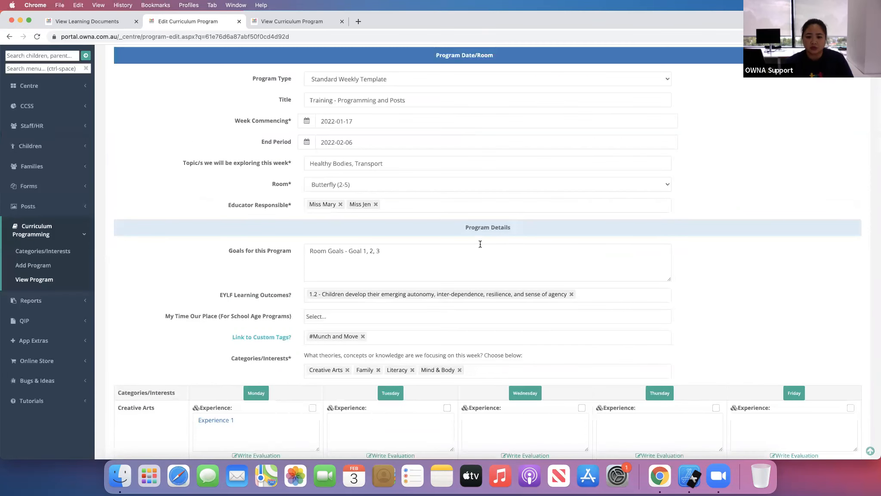
scroll(481, 244, "down", 4)
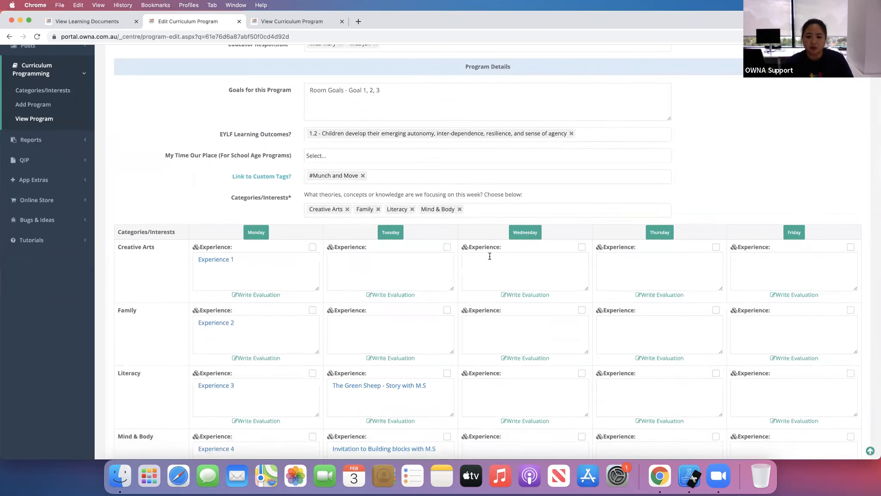
scroll(427, 222, "down", 1)
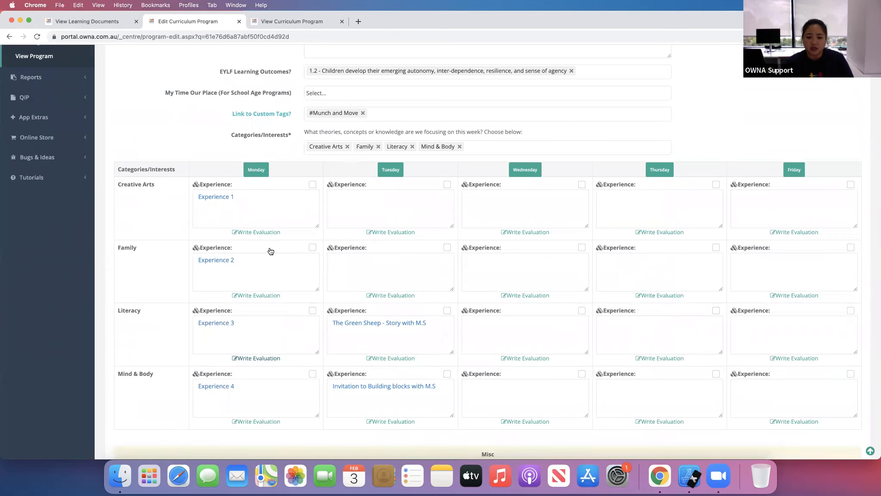
- Write the Monday Creative Arts evaluation 'Families aren't able to see this'
left_click(266, 232)
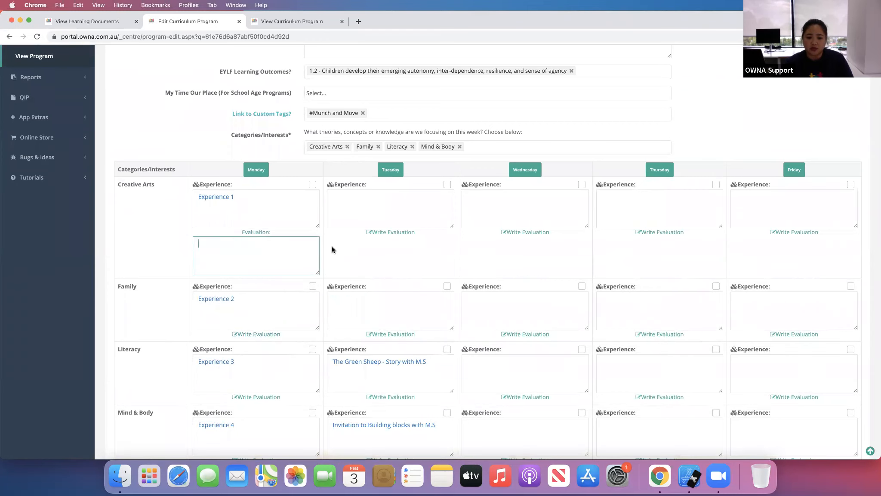
type("Fami")
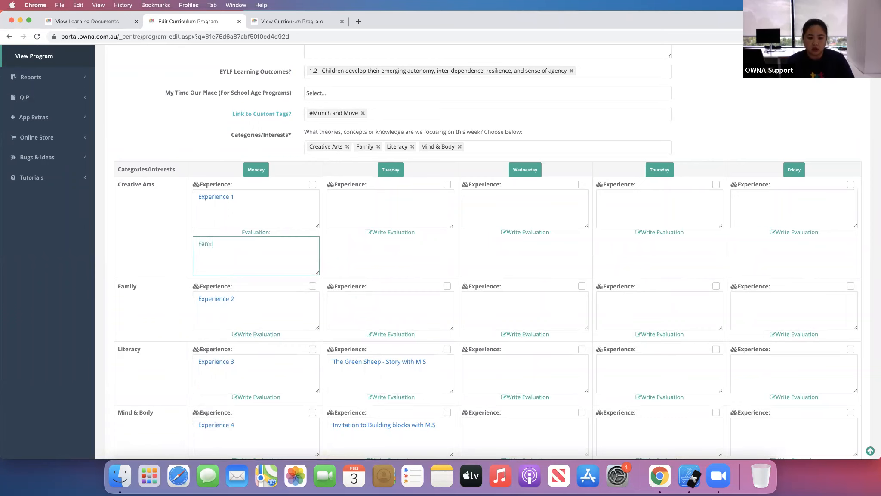
type("lies aremn'n't able to see this")
- Write the Tuesday Literacy evaluation naming the child, followed by '- Evaluation'
scroll(99, 300, "down", 3)
scroll(99, 297, "up", 1)
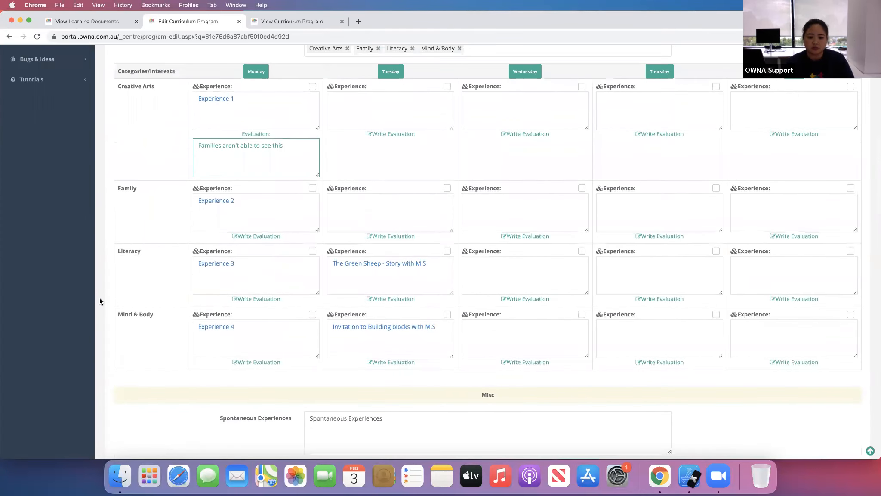
scroll(118, 325, "down", 1)
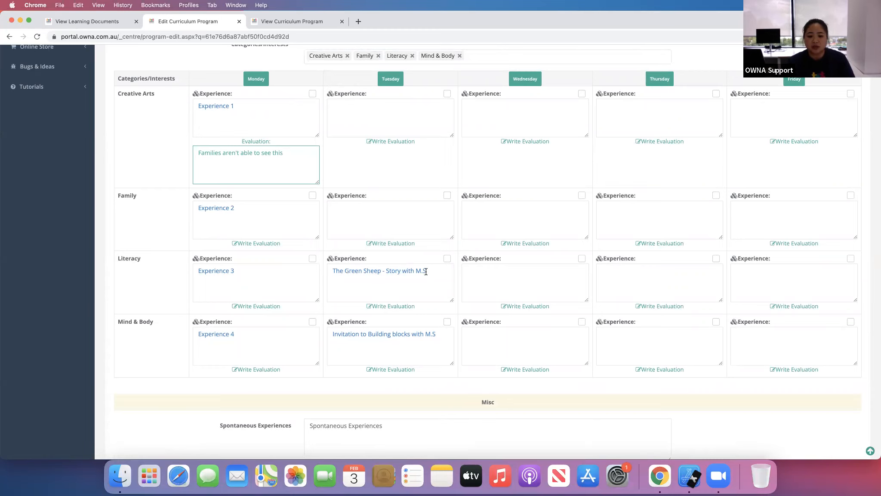
left_click(406, 307)
left_click(407, 325)
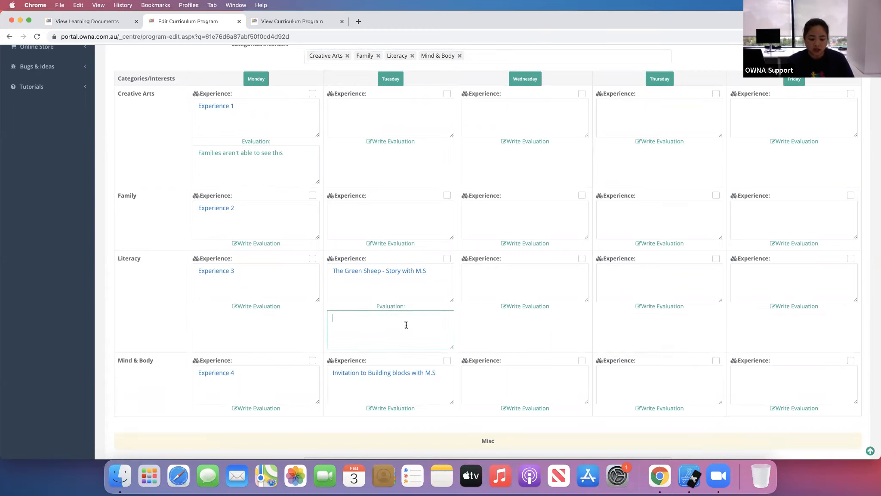
type("For M")
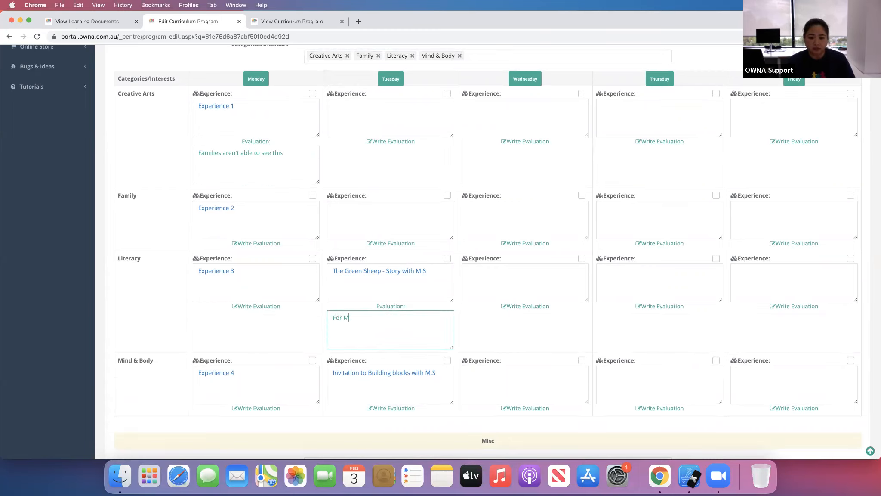
type("aggie Simpson - ")
type("Eva")
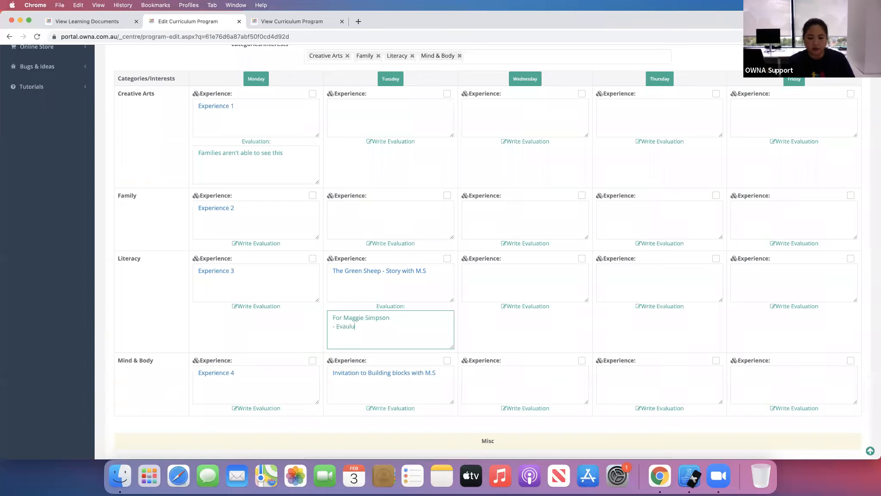
type("luation")
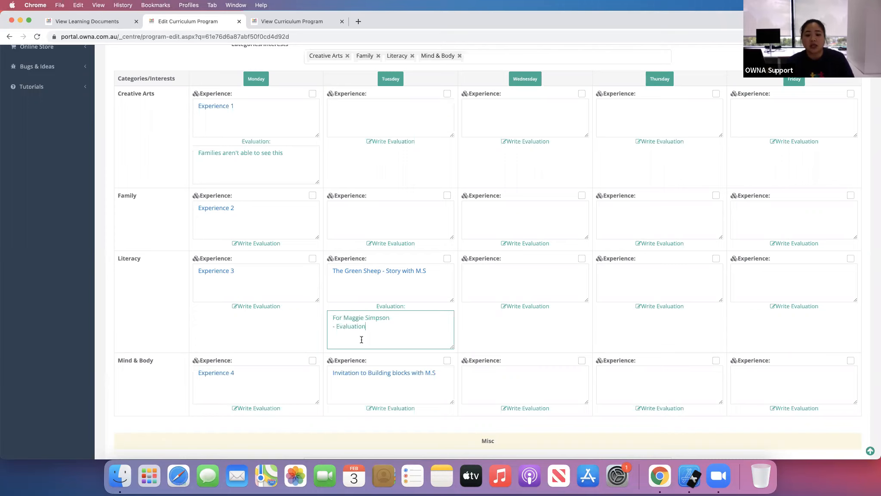
- Review the program form's daily experiences grid, Misc fields and Moments of Reflection questions
scroll(123, 346, "down", 8)
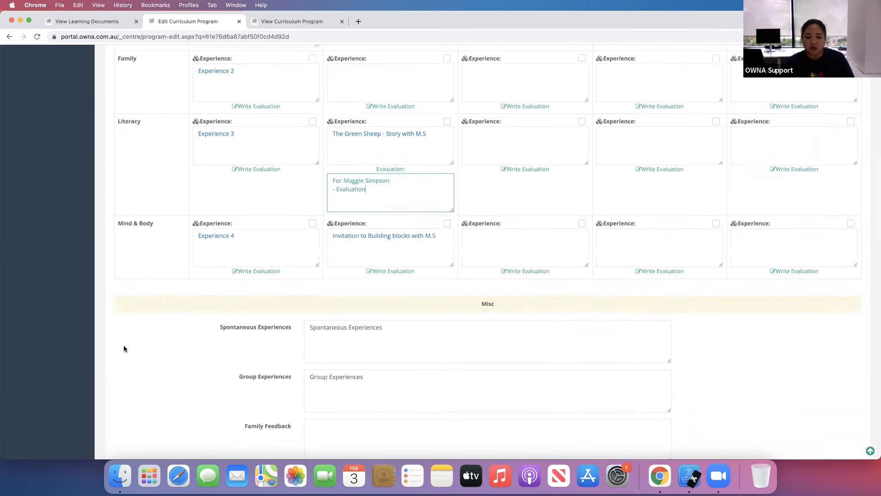
scroll(124, 347, "up", 8)
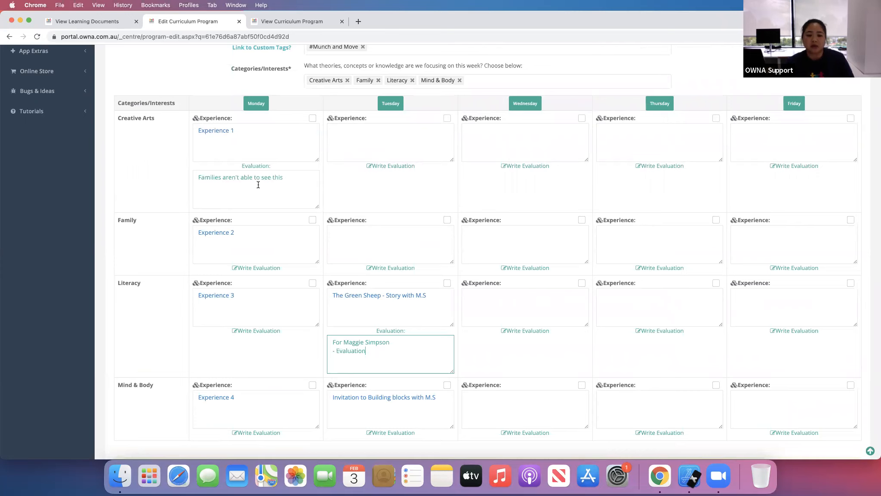
scroll(228, 361, "down", 8)
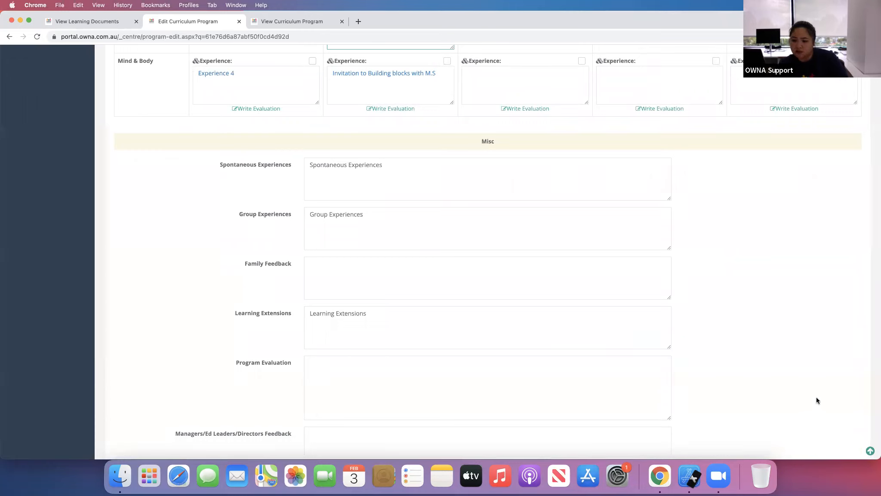
scroll(602, 222, "down", 1)
scroll(602, 223, "up", 7)
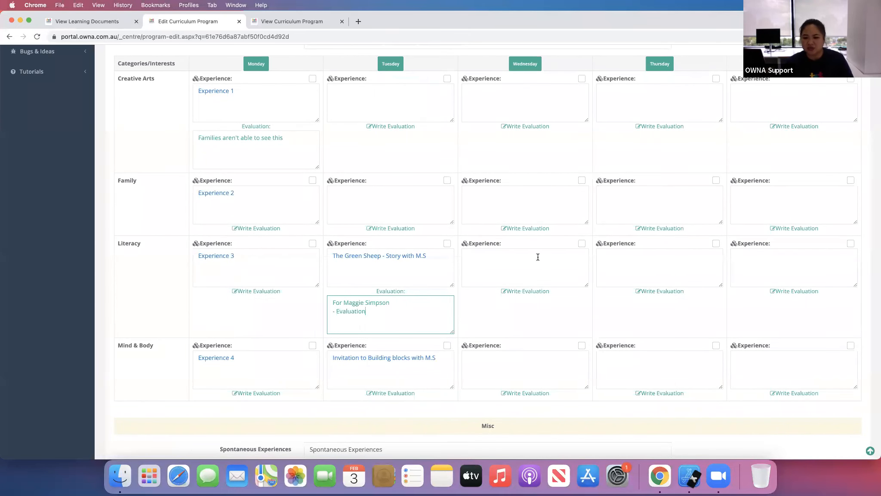
scroll(469, 261, "down", 10)
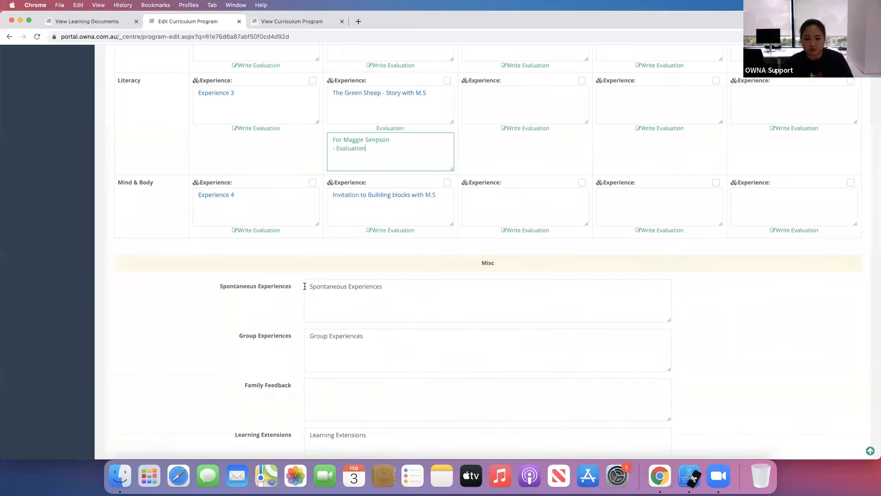
scroll(301, 277, "down", 4)
scroll(299, 267, "up", 1)
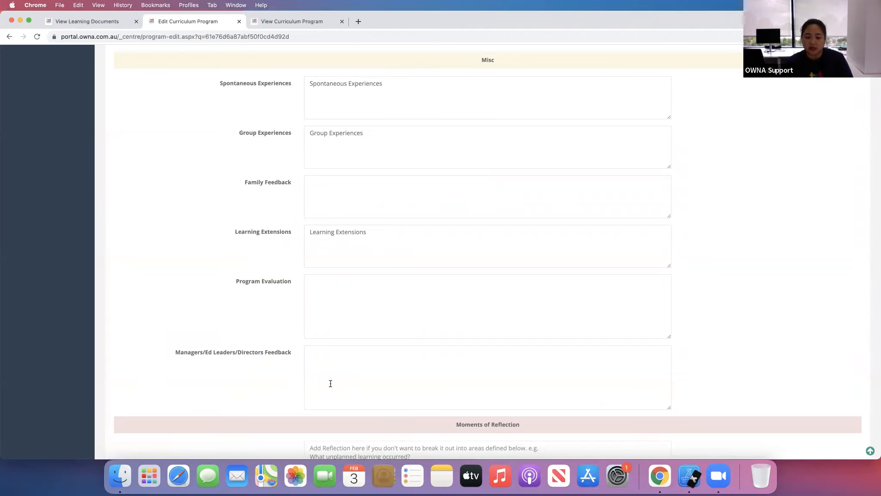
scroll(215, 375, "down", 6)
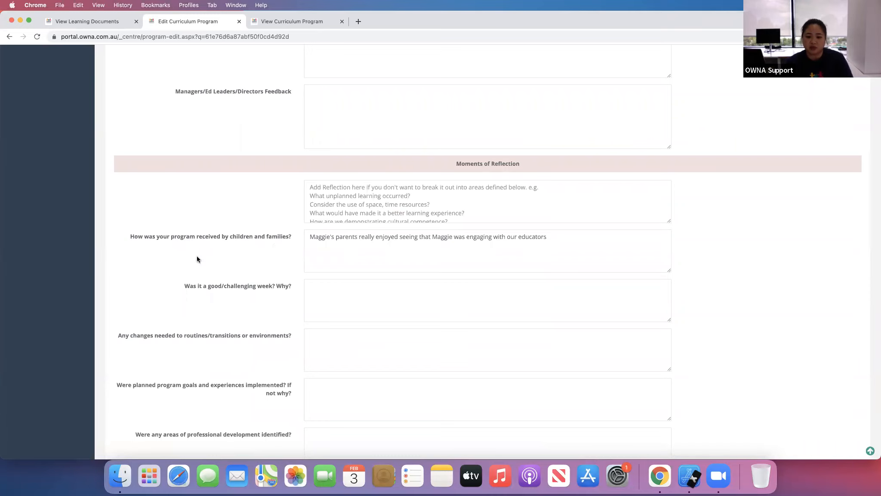
scroll(242, 274, "down", 12)
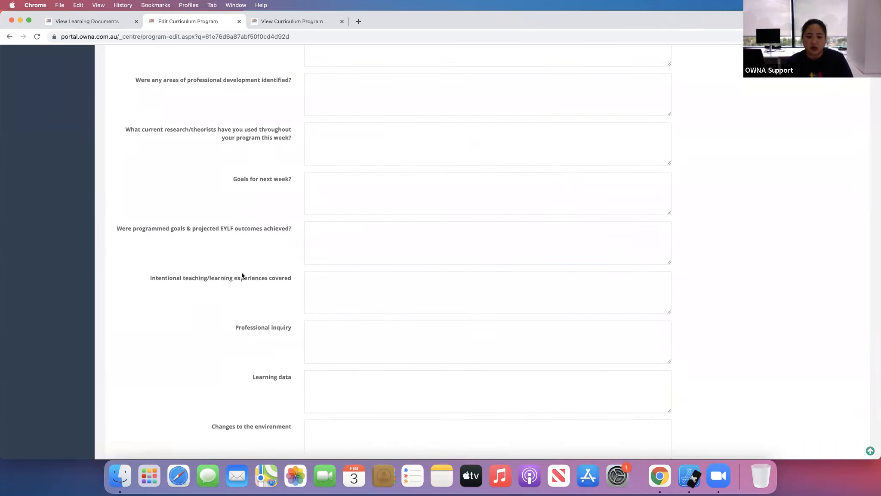
scroll(261, 208, "up", 10)
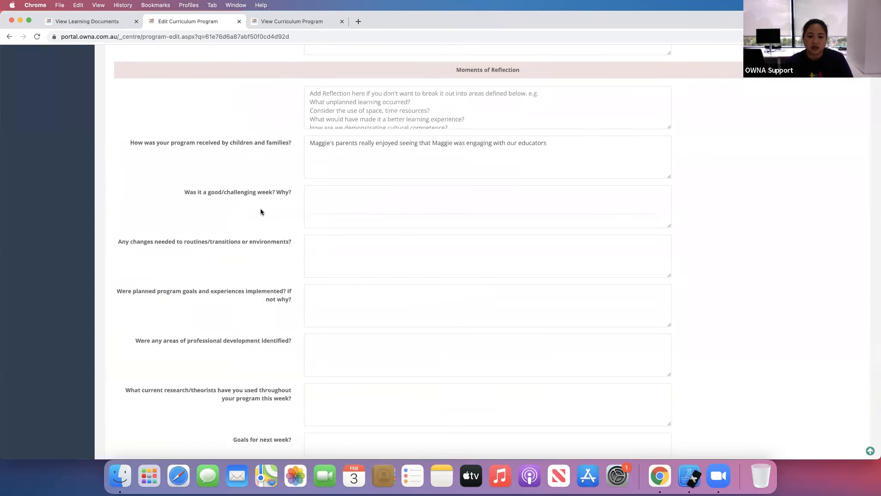
scroll(261, 207, "down", 1)
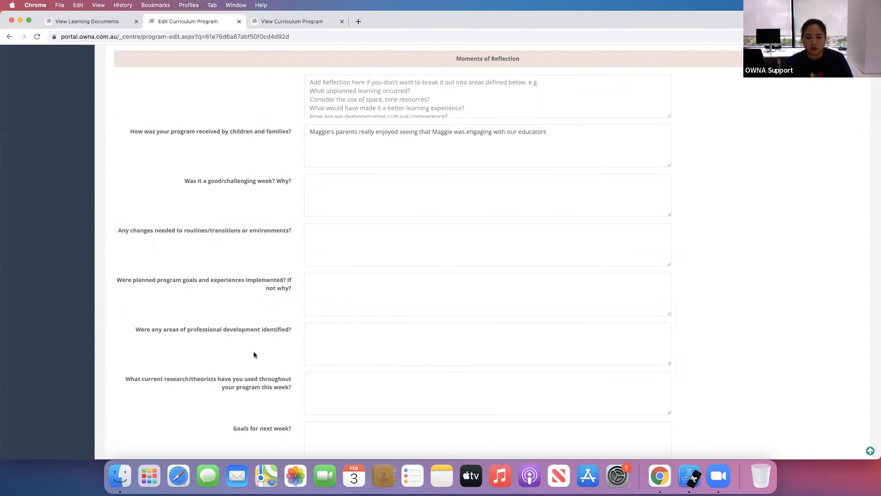
- Enter 'Individual reflections' in the general Moments of Reflection field
left_click(435, 90)
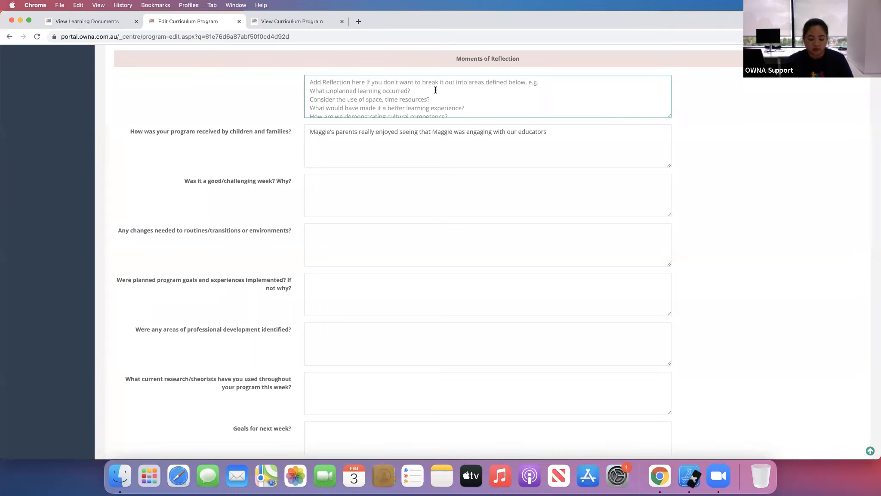
type("Individual ")
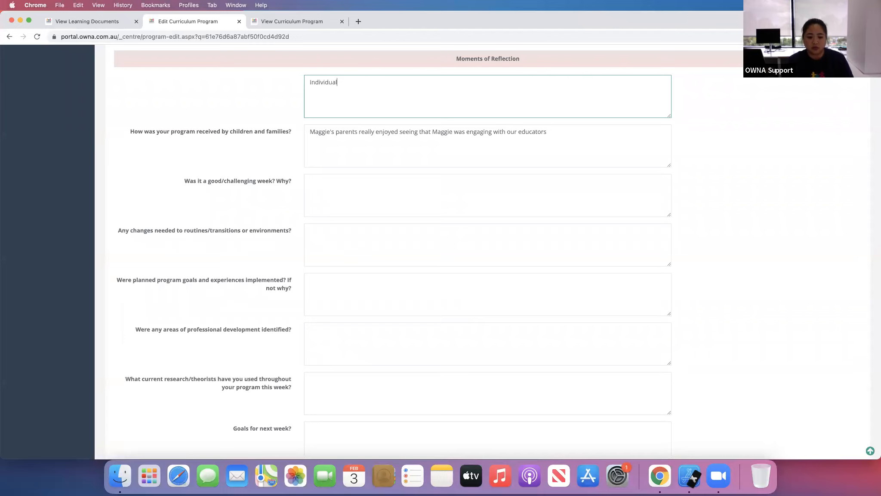
type("reflections")
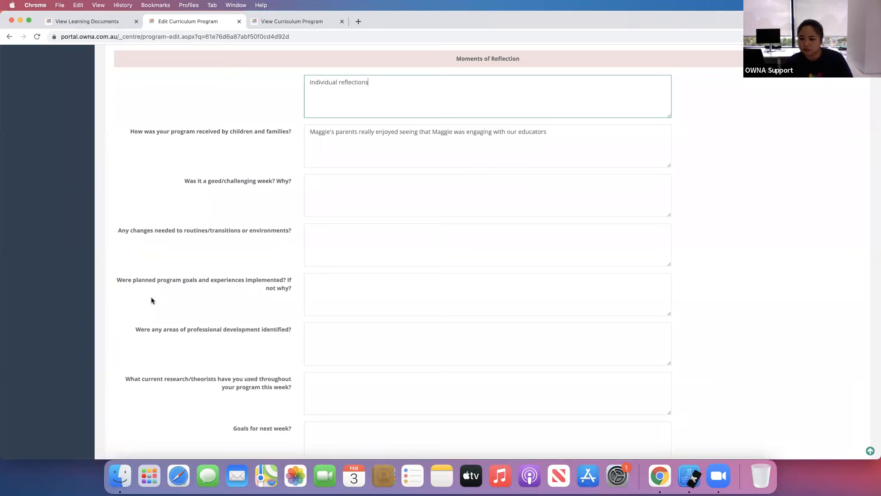
- Save the curriculum program with the new evaluations and reflection
scroll(152, 300, "up", 8)
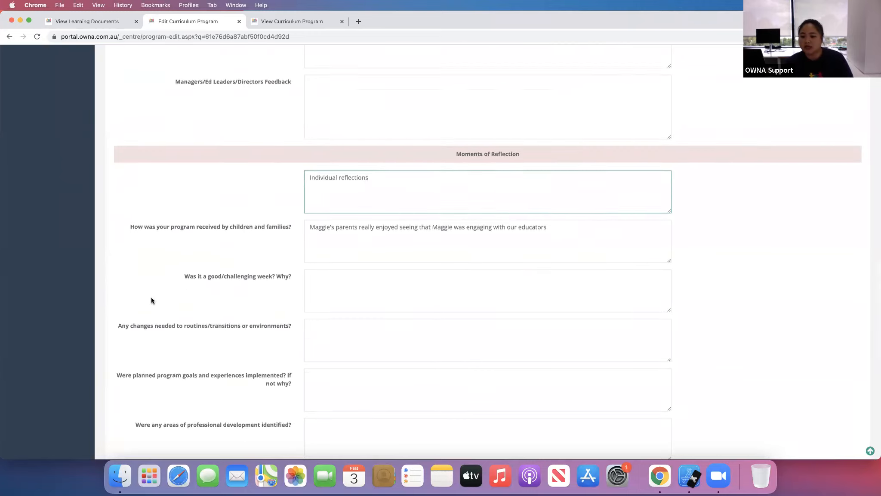
scroll(151, 300, "up", 7)
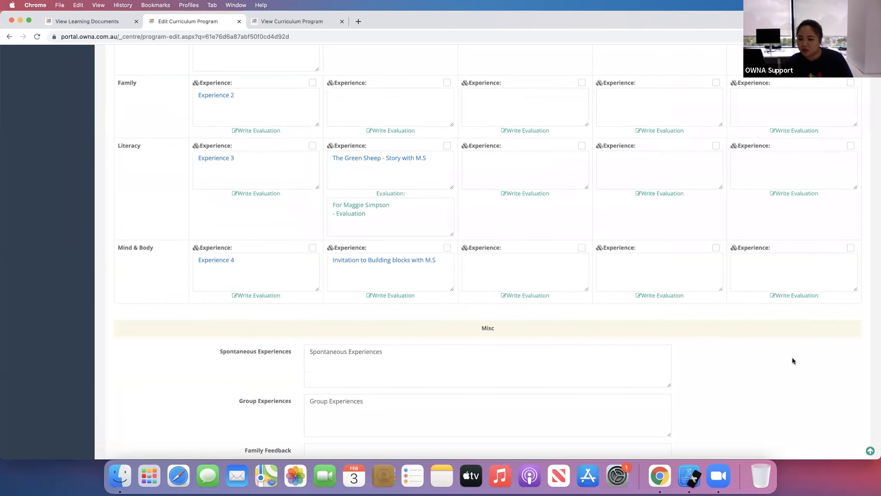
scroll(425, 215, "up", 1)
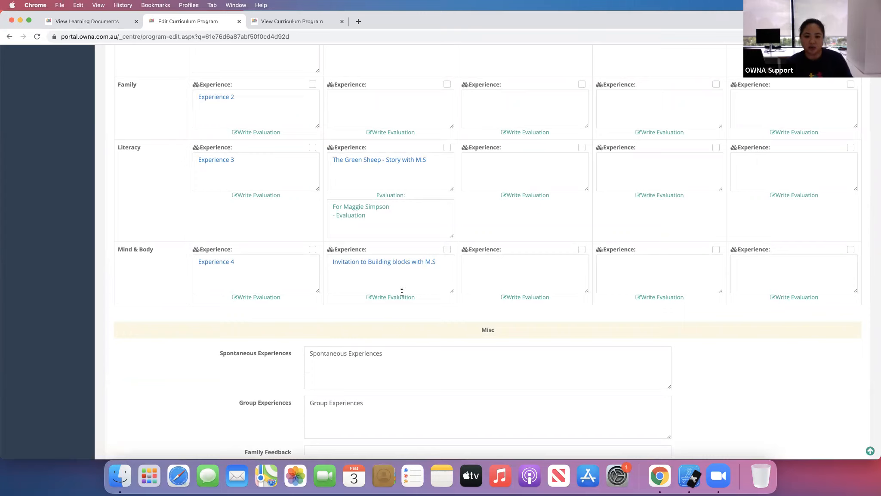
scroll(166, 340, "down", 10)
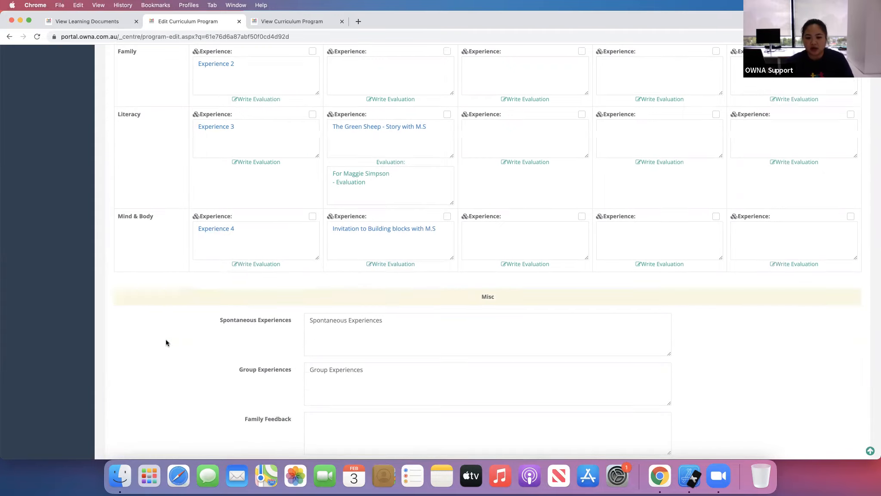
scroll(167, 341, "down", 7)
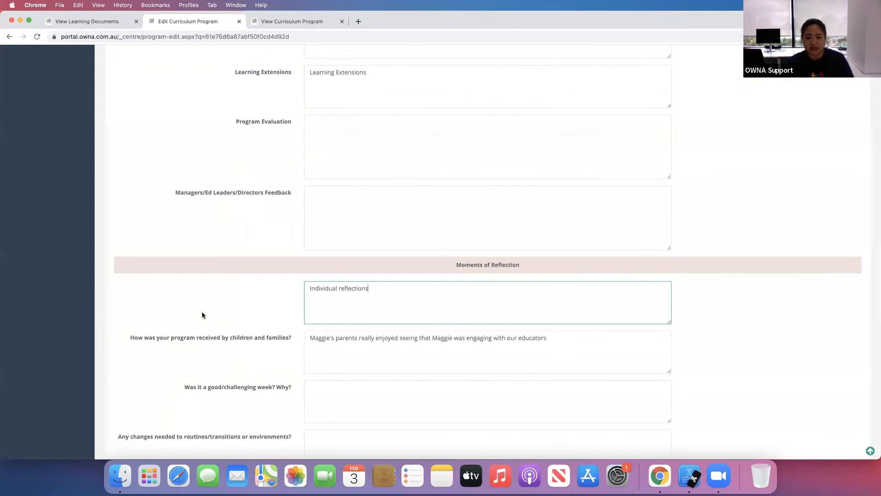
scroll(204, 314, "down", 3)
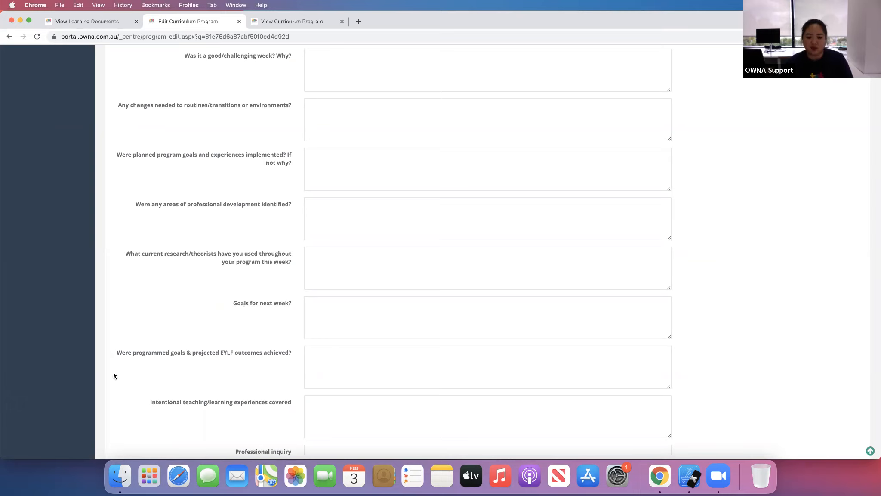
scroll(114, 373, "down", 15)
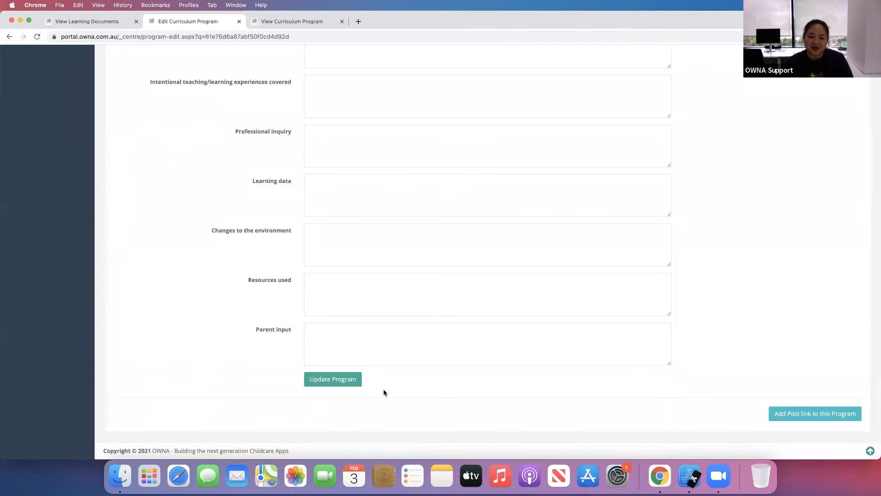
left_click(351, 380)
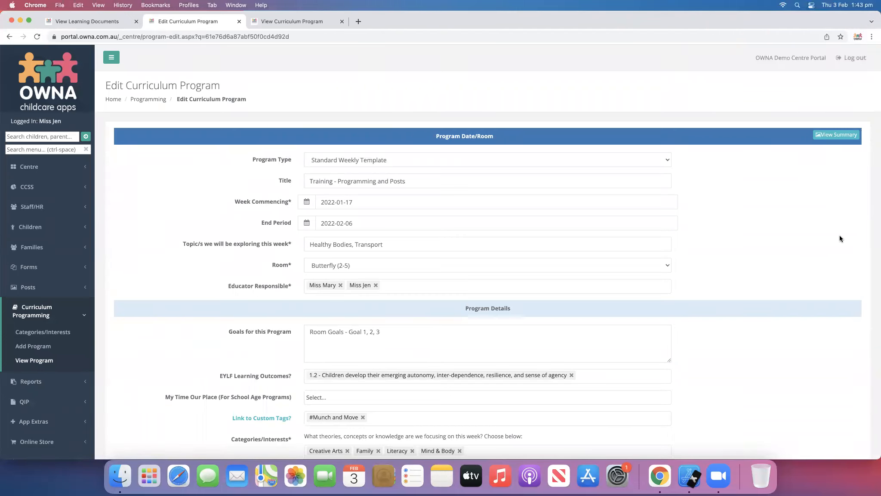
- Open the program summary and review its experiences, evaluation, goals, EYLF outcomes and custom tags
left_click(832, 137)
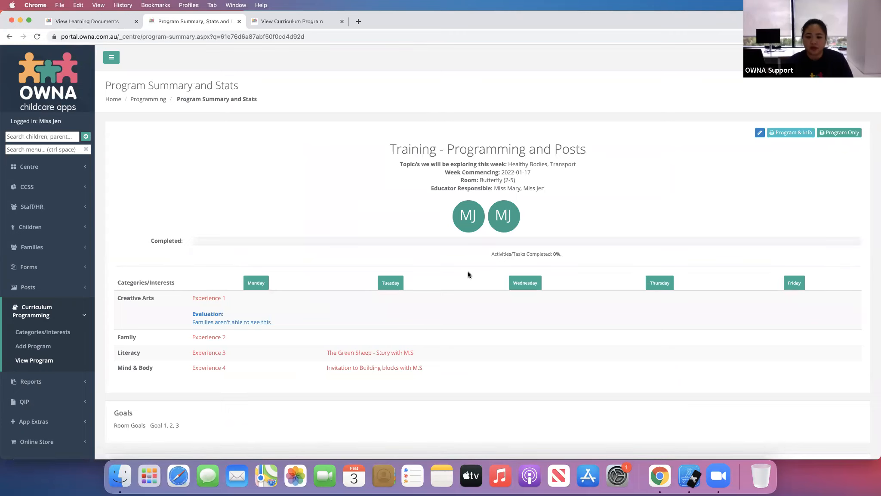
scroll(468, 273, "down", 5)
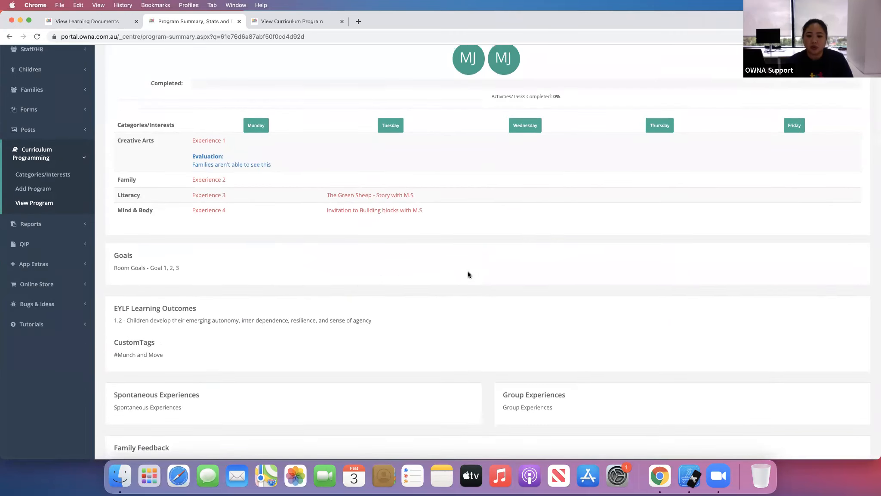
scroll(468, 275, "up", 3)
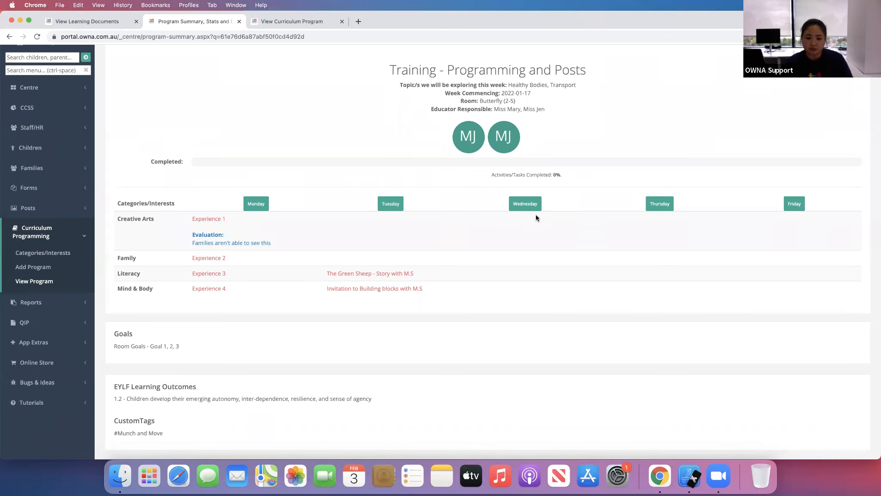
scroll(514, 315, "down", 3)
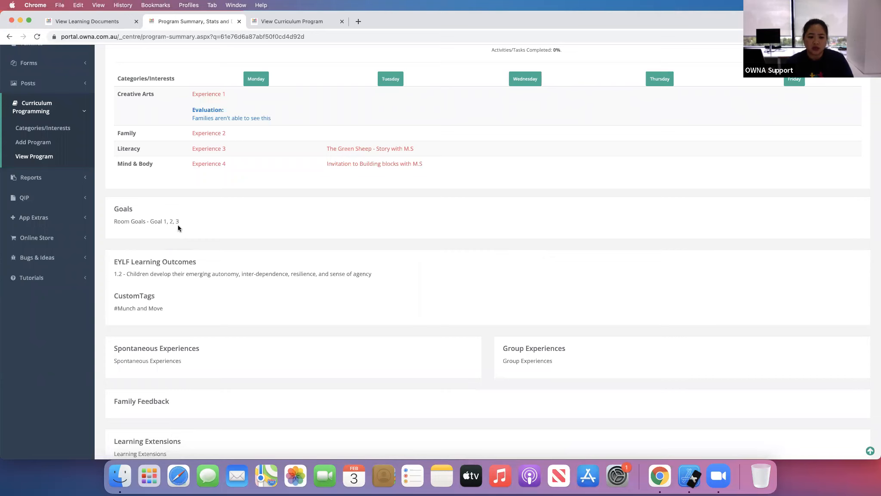
scroll(198, 244, "down", 2)
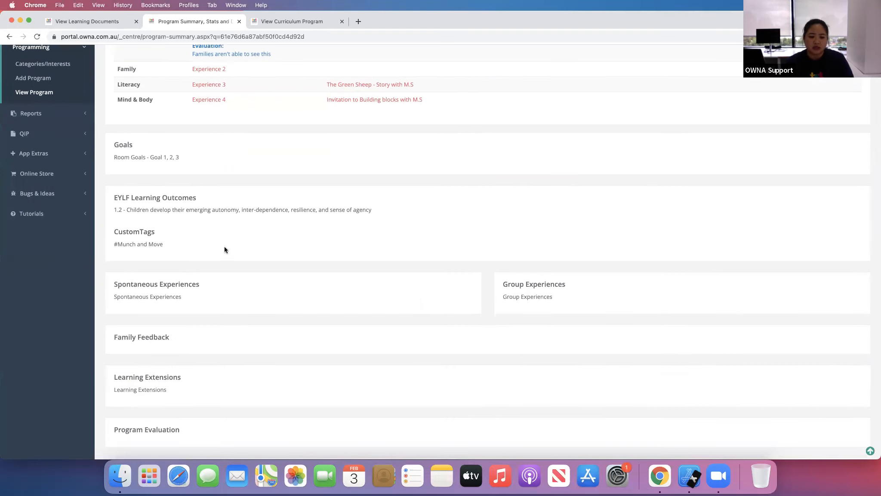
scroll(521, 340, "up", 4)
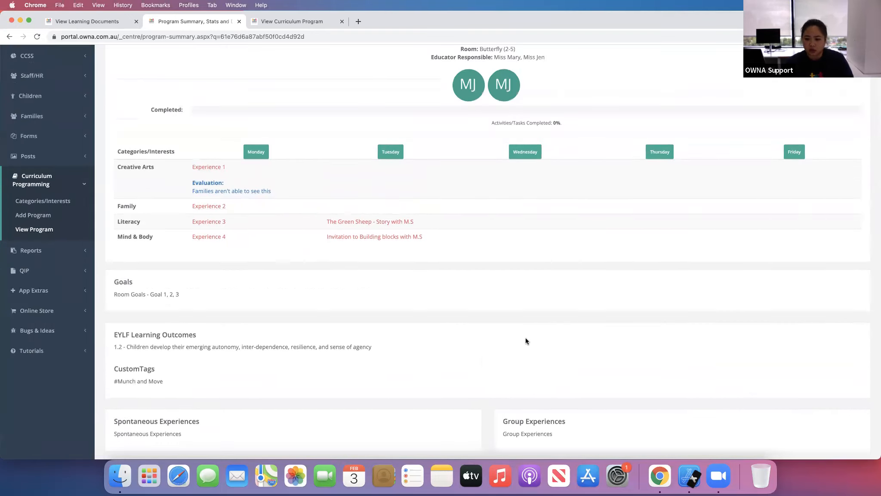
scroll(573, 199, "up", 3)
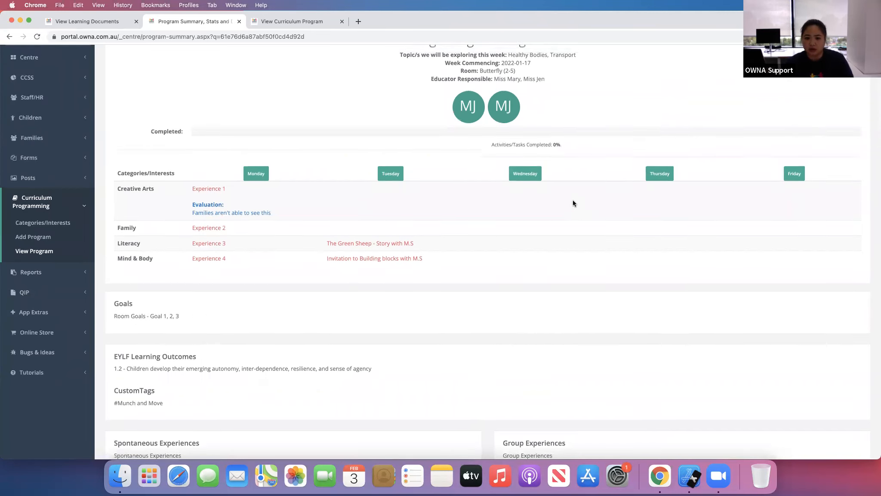
scroll(567, 224, "down", 4)
scroll(567, 225, "up", 2)
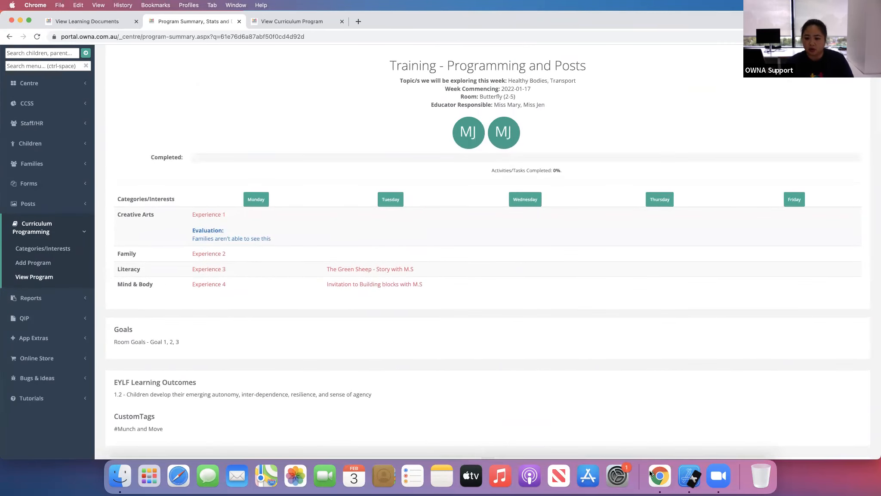
- Switch to the Simulator and refresh the post feed in the iPhone parent app
left_click(687, 480)
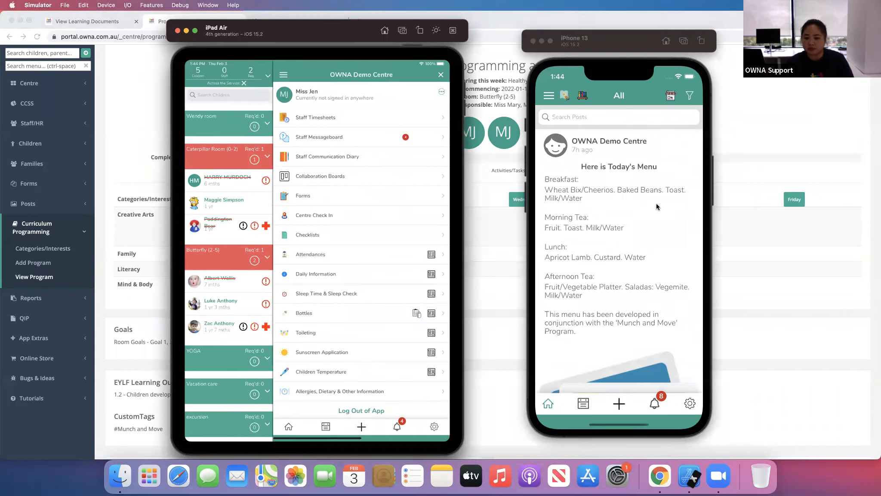
left_click(548, 98)
left_click(692, 95)
left_click_drag(616, 182, 619, 336)
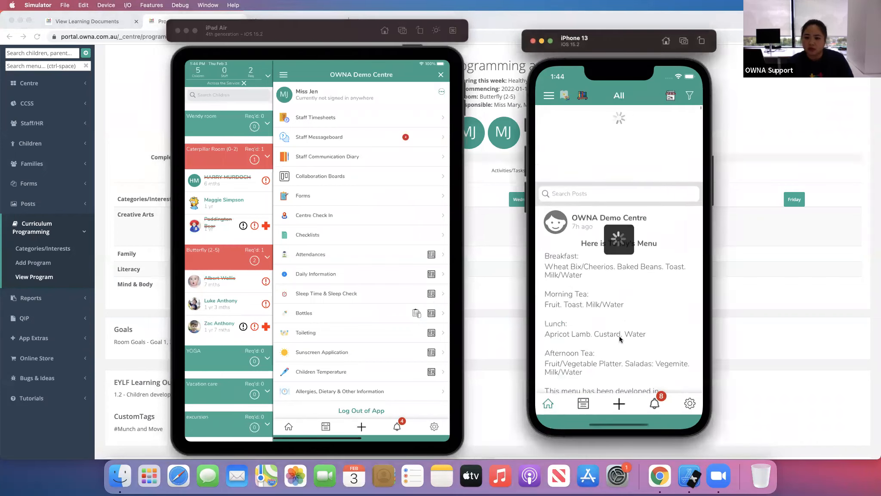
- Open the Training - Programming and Posts curriculum program from the iPhone app's menu
left_click(548, 95)
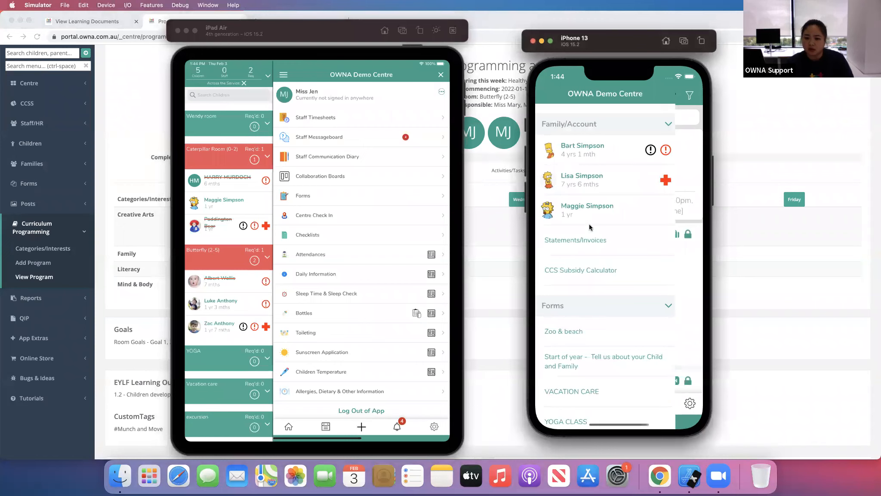
left_click(666, 130)
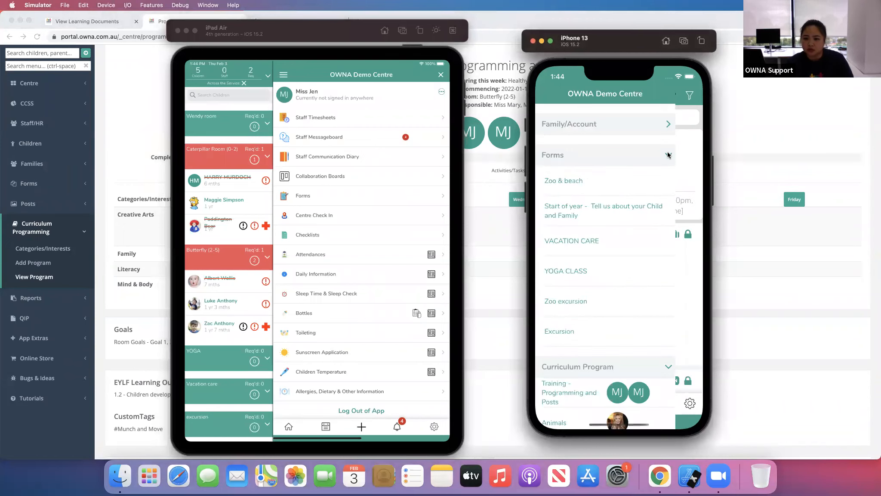
left_click(669, 156)
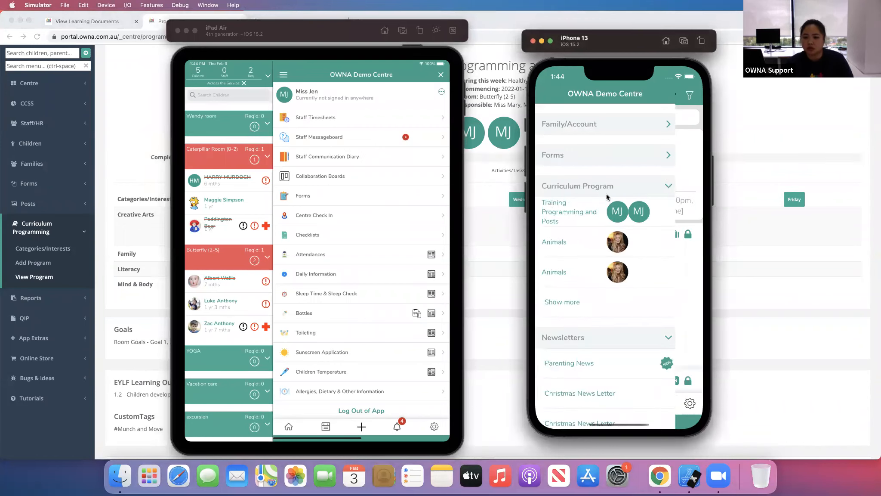
left_click(561, 213)
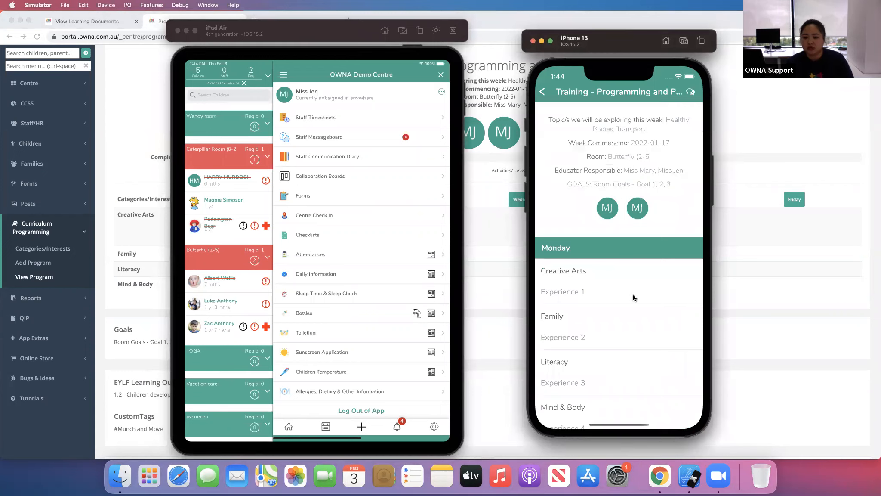
- Scroll through the program's daily experiences in the iPhone app, then return to the post feed
scroll(636, 297, "down", 5)
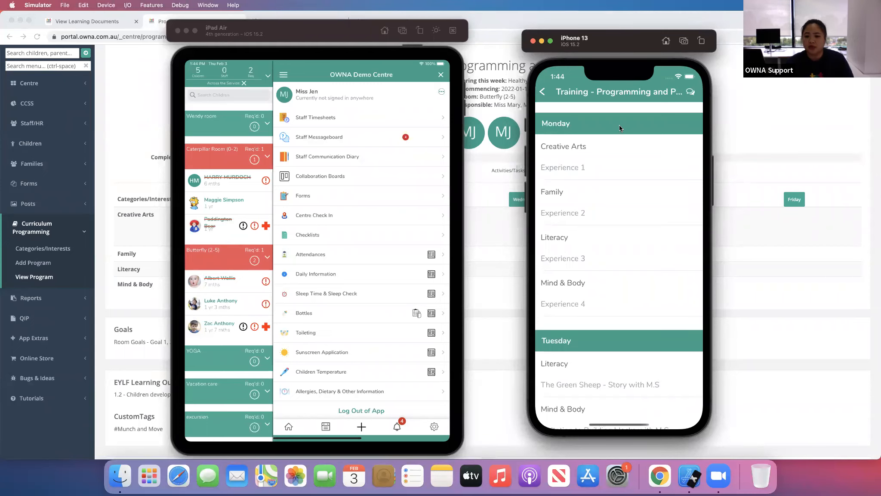
scroll(646, 143, "down", 3)
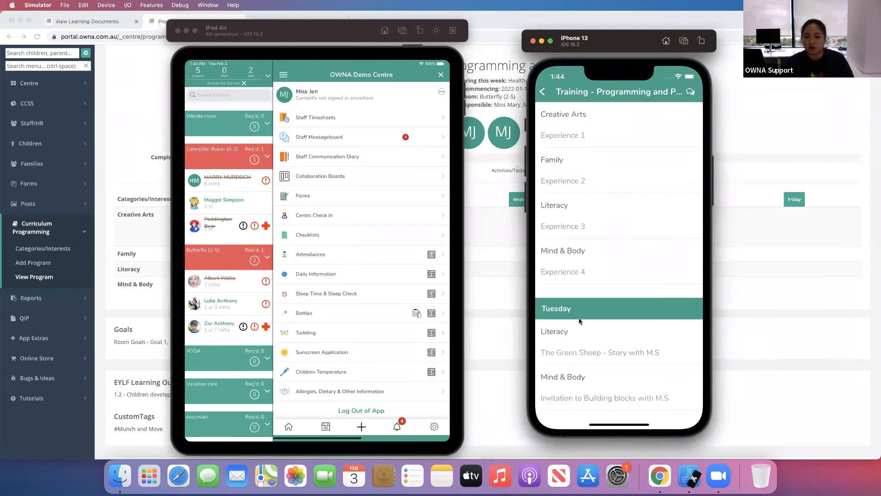
left_click(544, 91)
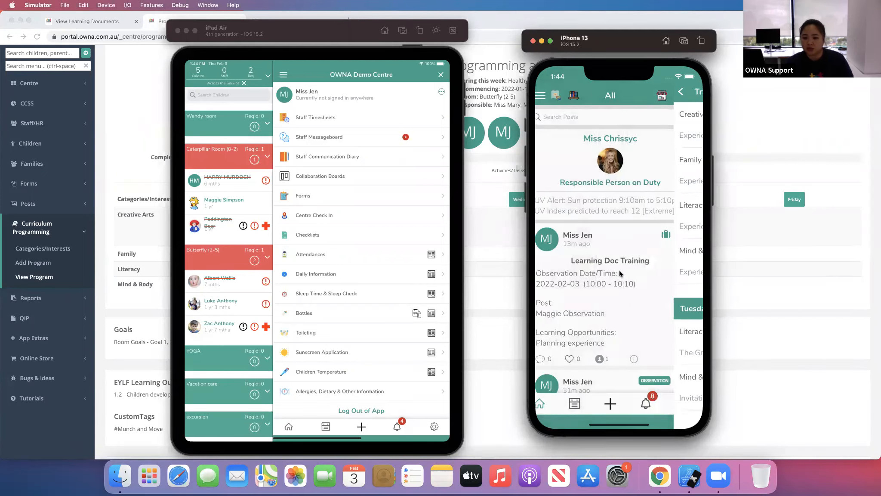
- Scroll through the parent app's post feed to review the published posts
left_click_drag(651, 205, 652, 184)
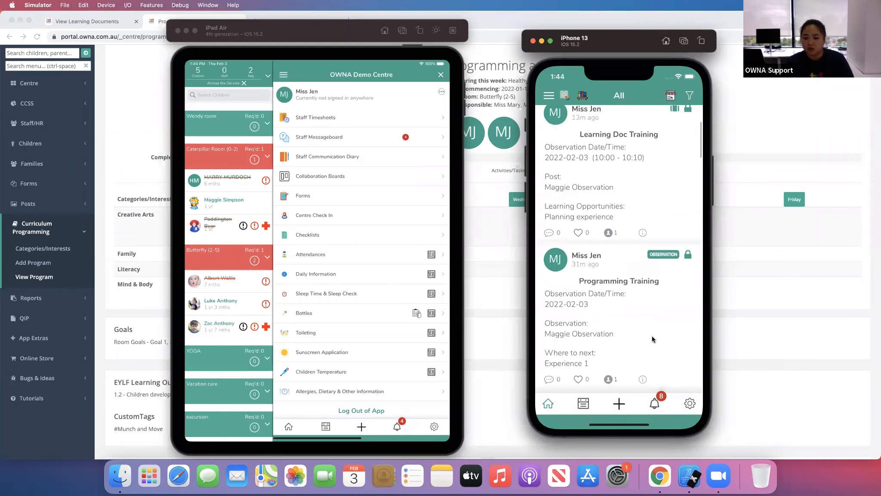
left_click_drag(652, 344, 649, 201)
left_click_drag(643, 339, 646, 210)
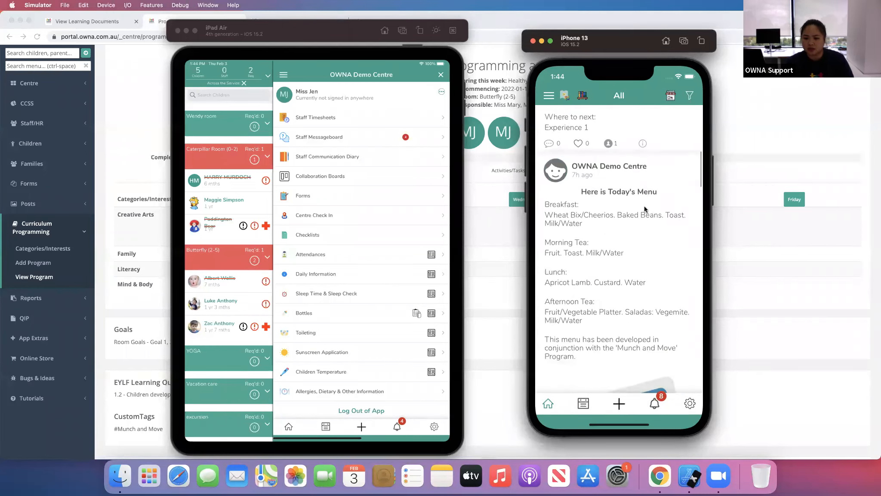
left_click_drag(627, 329, 625, 183)
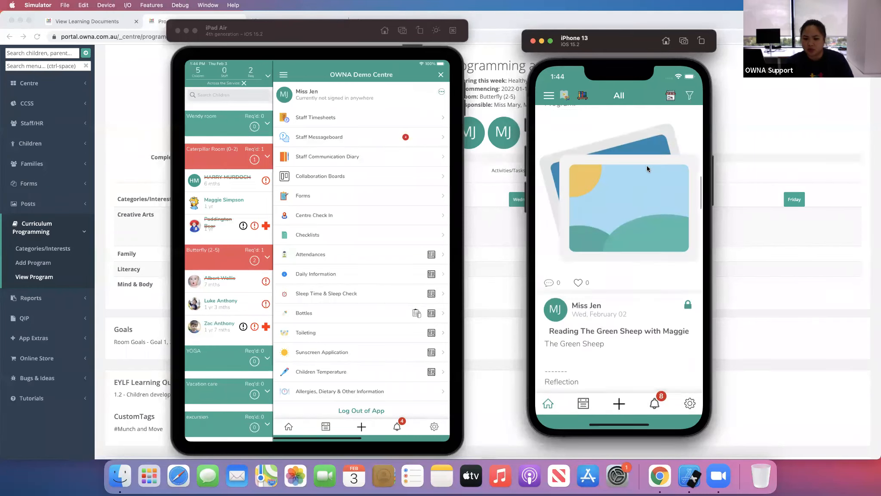
scroll(647, 166, "down", 5)
scroll(643, 204, "down", 4)
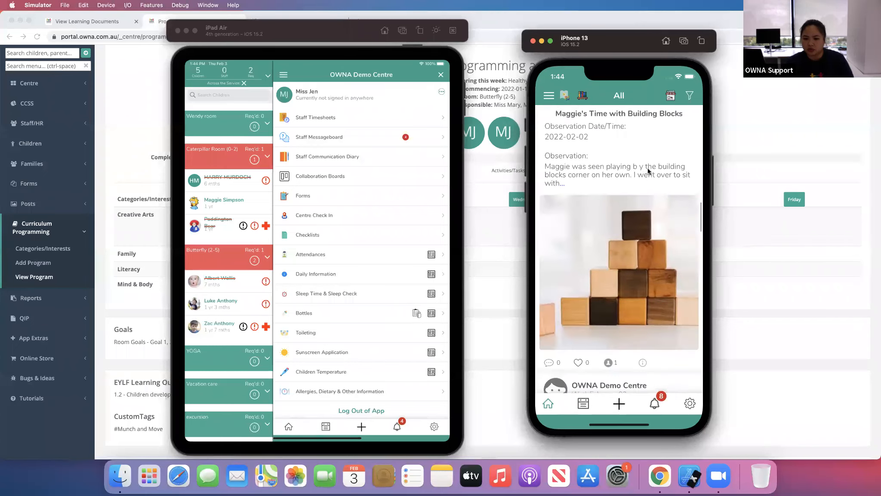
scroll(648, 171, "down", 15)
scroll(648, 262, "down", 15)
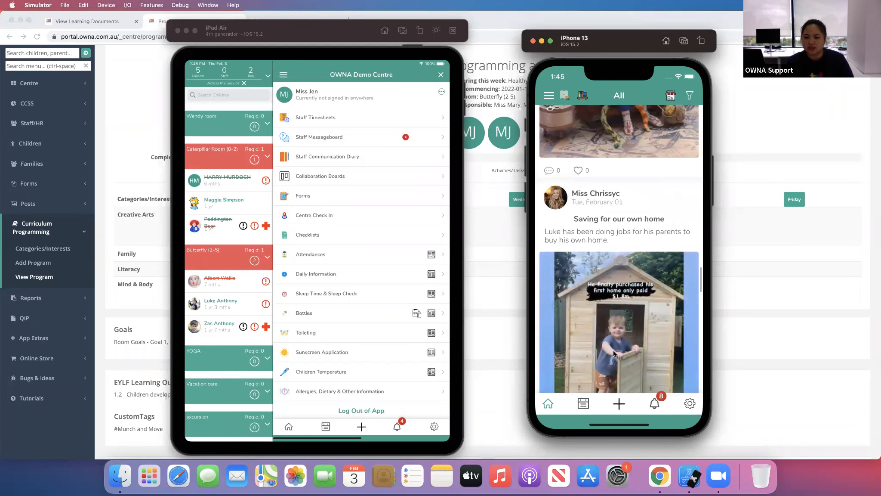
scroll(616, 344, "down", 10)
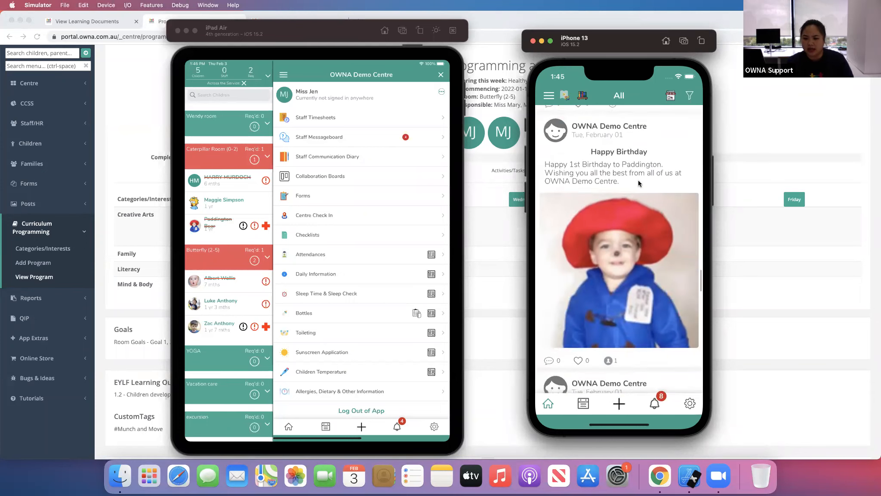
scroll(651, 172, "down", 5)
scroll(677, 174, "down", 8)
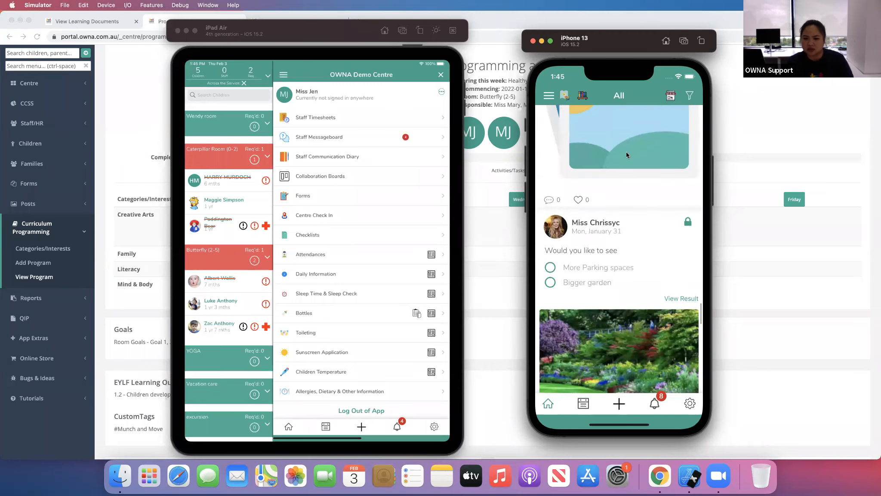
scroll(626, 152, "down", 10)
scroll(643, 267, "down", 10)
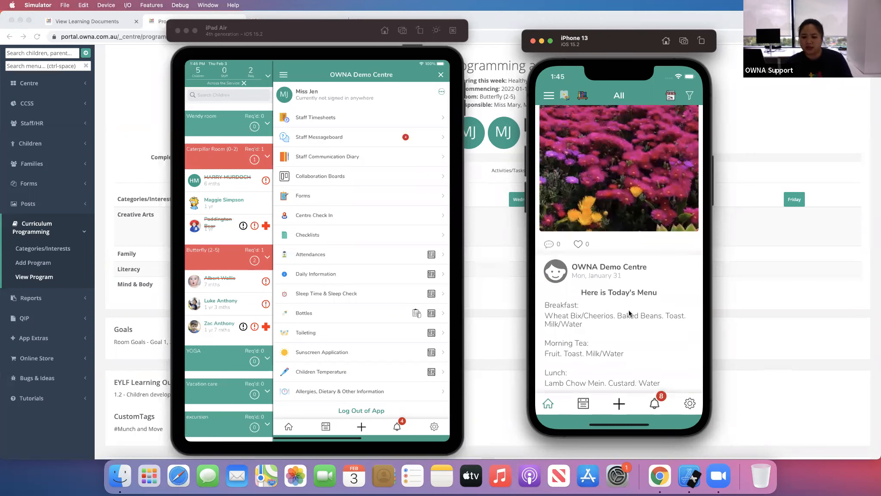
scroll(631, 182, "down", 3)
scroll(633, 247, "up", 3)
scroll(629, 159, "down", 3)
scroll(628, 159, "up", 2)
scroll(636, 187, "up", 10)
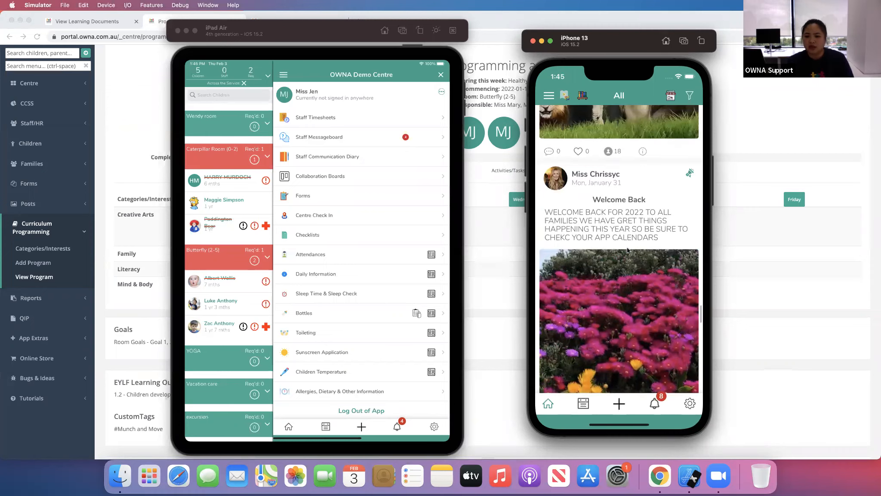
scroll(630, 170, "up", 10)
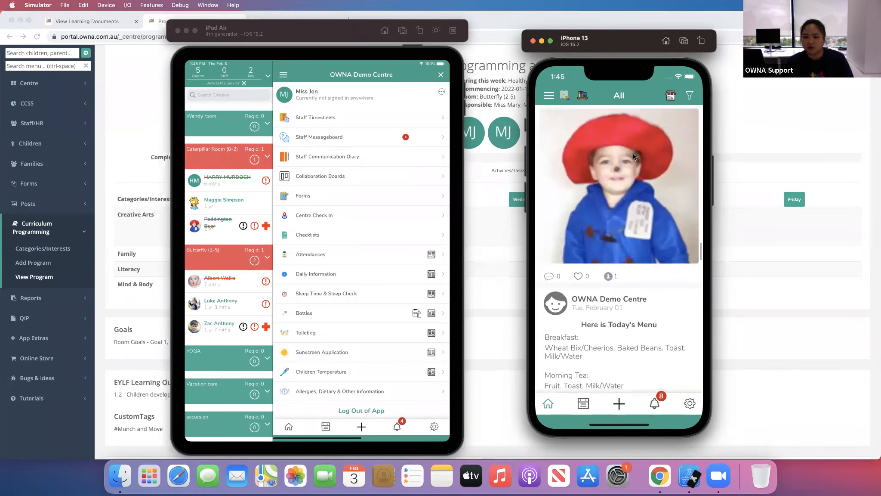
scroll(617, 320, "up", 10)
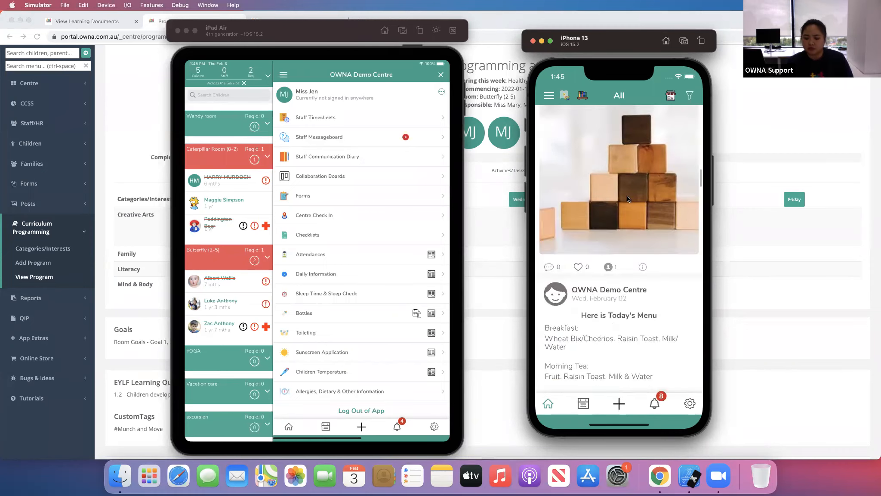
scroll(618, 222, "up", 3)
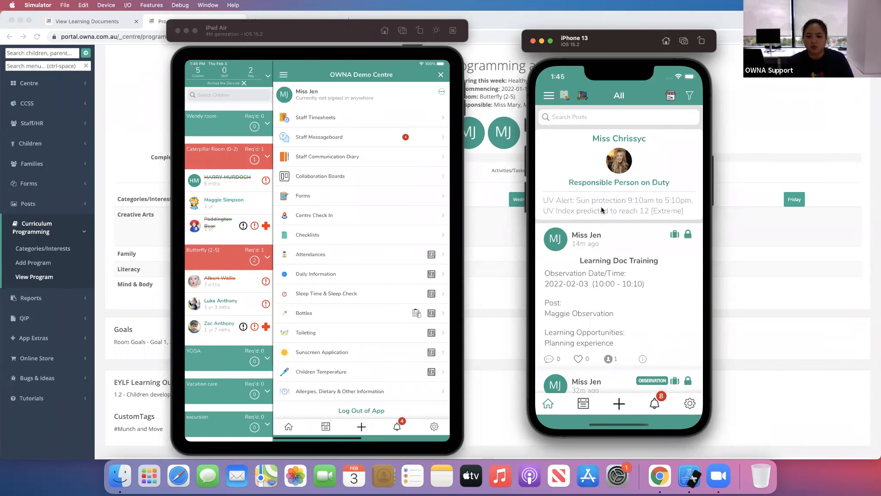
- Reopen the Training - Programming and Posts curriculum program from the app menu and scroll to its experiences
left_click(548, 95)
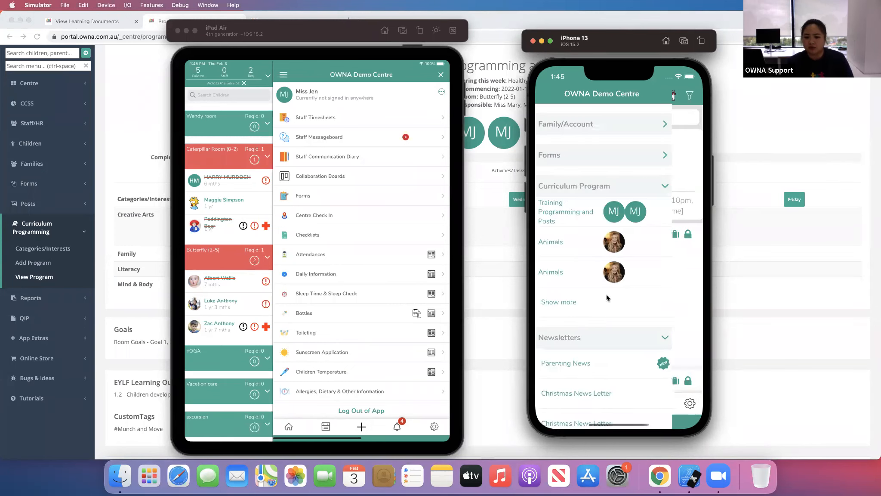
left_click(555, 209)
left_click_drag(644, 286, 659, 151)
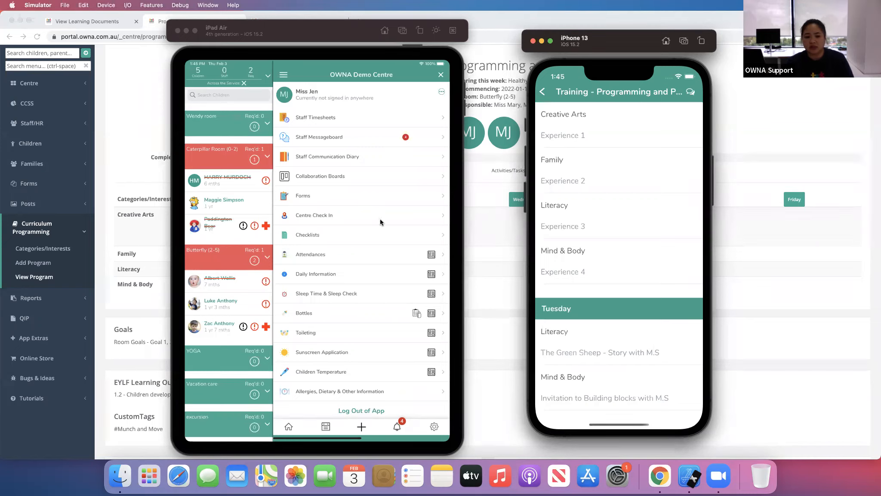
left_click(500, 272)
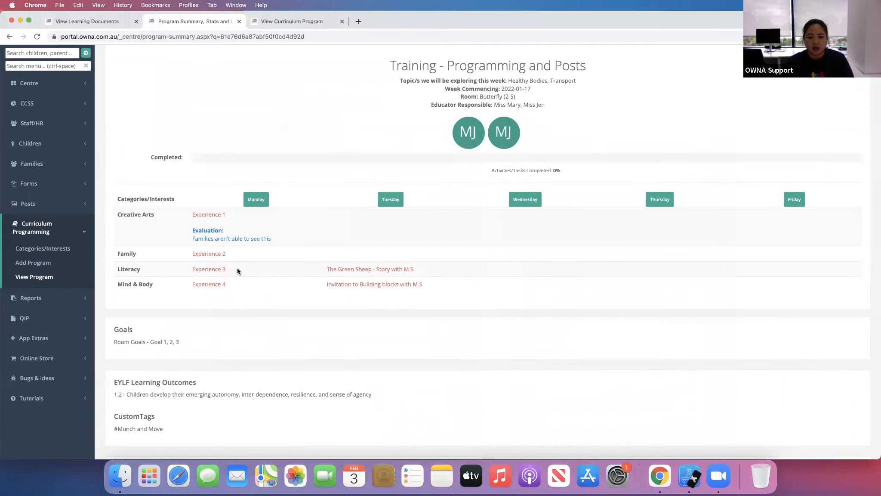
left_click(715, 483)
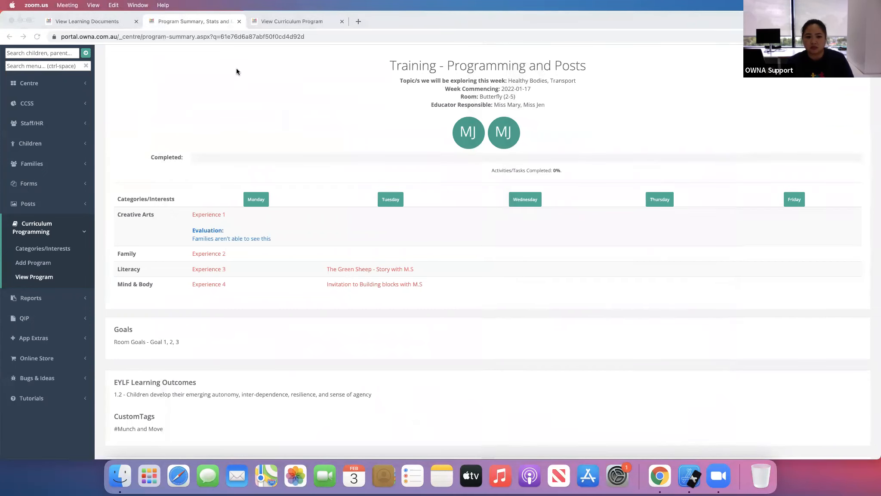
left_click(689, 477)
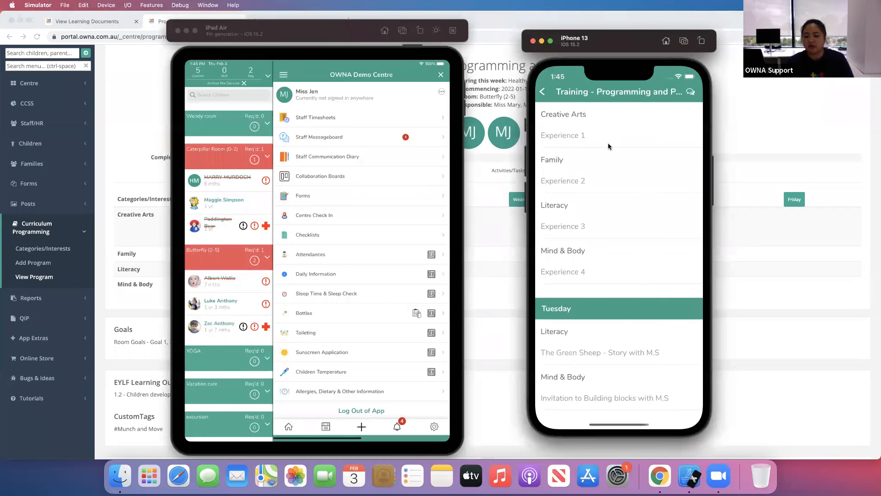
left_click_drag(612, 136, 618, 284)
- Open the Training - Programming and Posts program for editing in the web portal
left_click(494, 226)
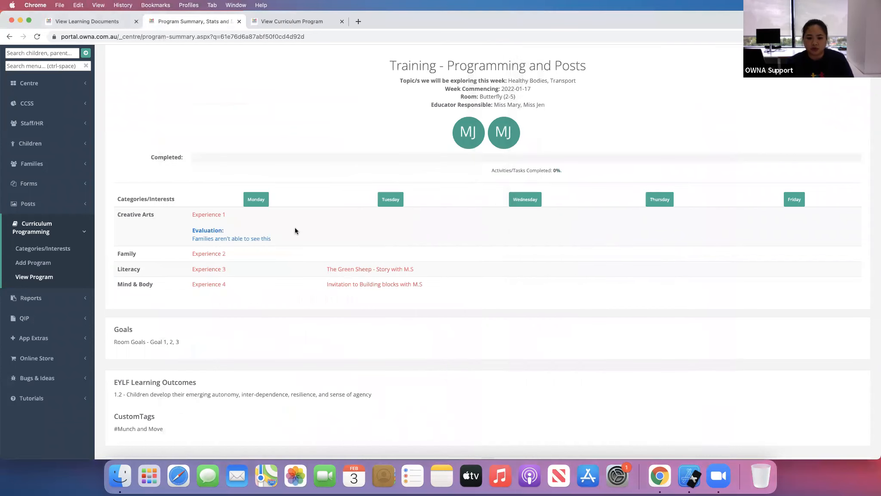
left_click(779, 54)
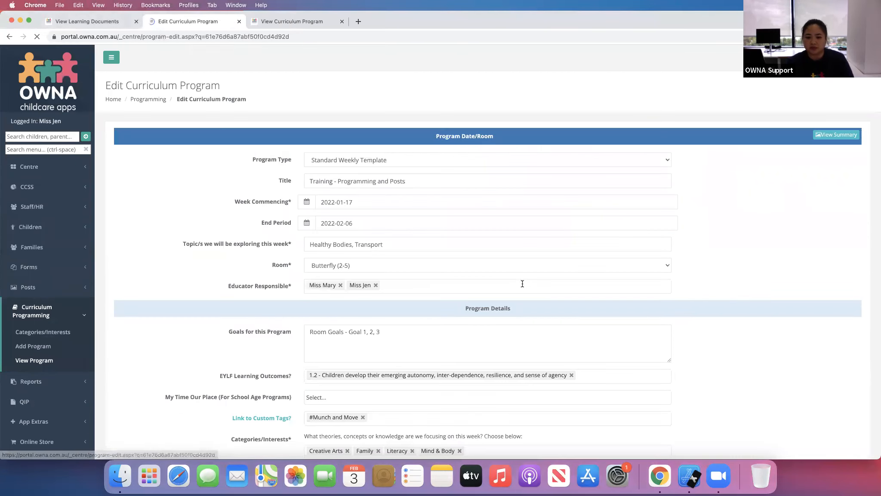
scroll(227, 355, "down", 15)
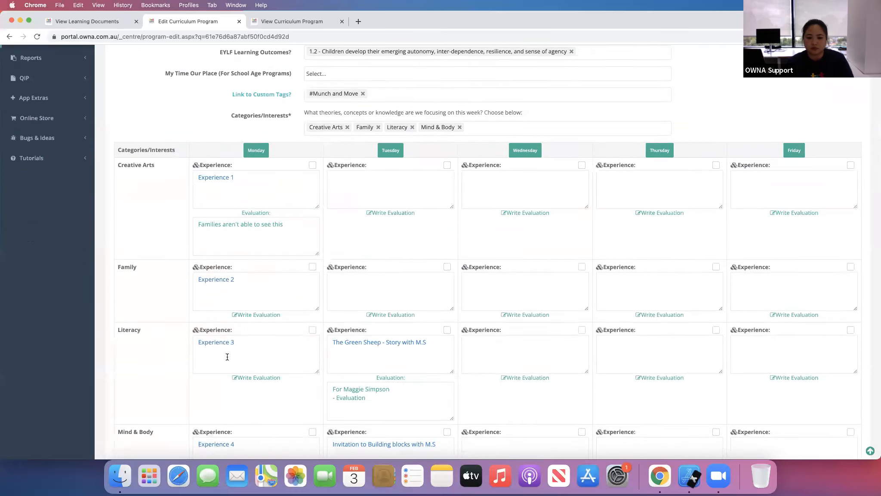
- Shorten Tuesday's Literacy experience to 'The Green Sheep - Story' by removing ' with M.S'
left_click_drag(426, 178, 417, 177)
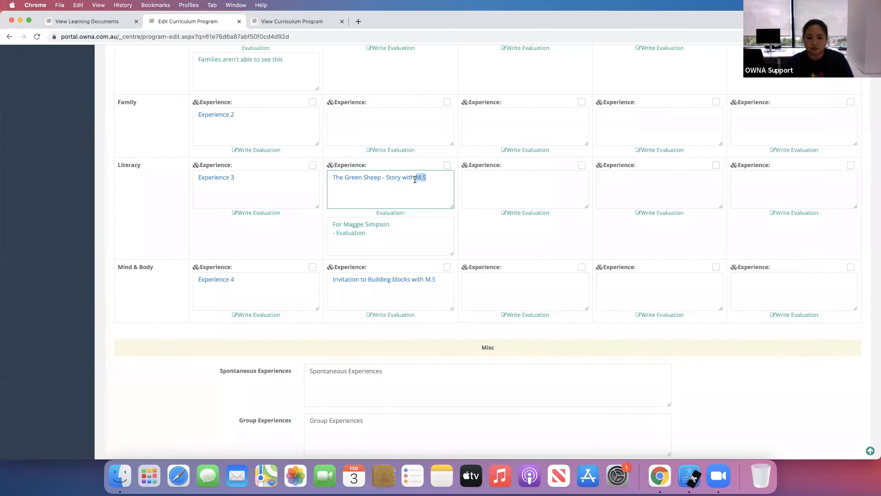
key("BackSpace")
key("BackSpace")
key("BackSpace")
key("BackSpace")
key("BackSpace")
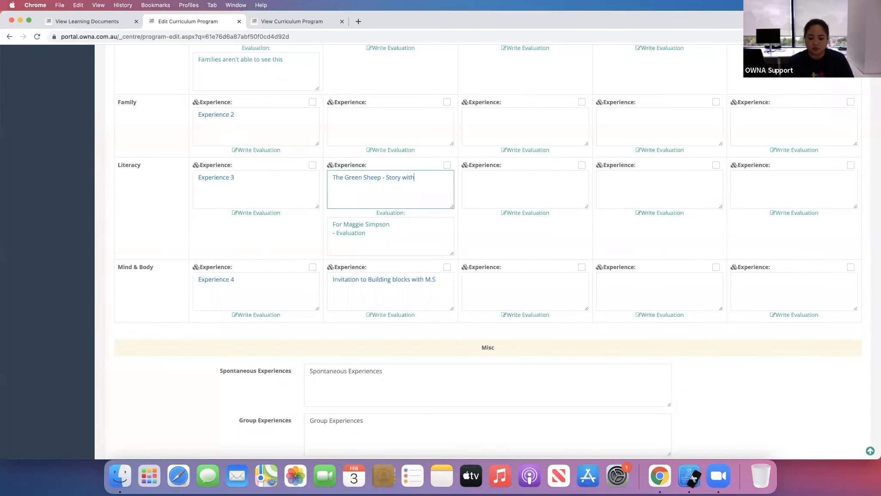
key("BackSpace")
key("BackSpace")
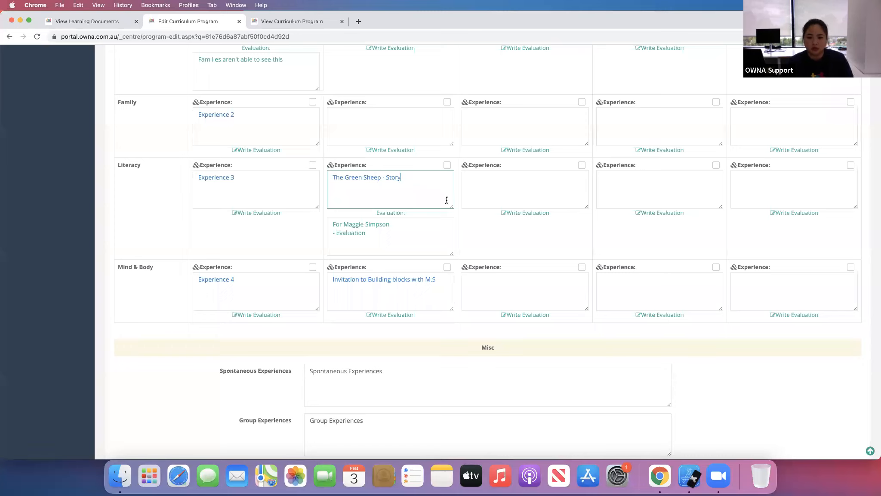
- Update the curriculum program to save the edited experience
left_click(376, 233)
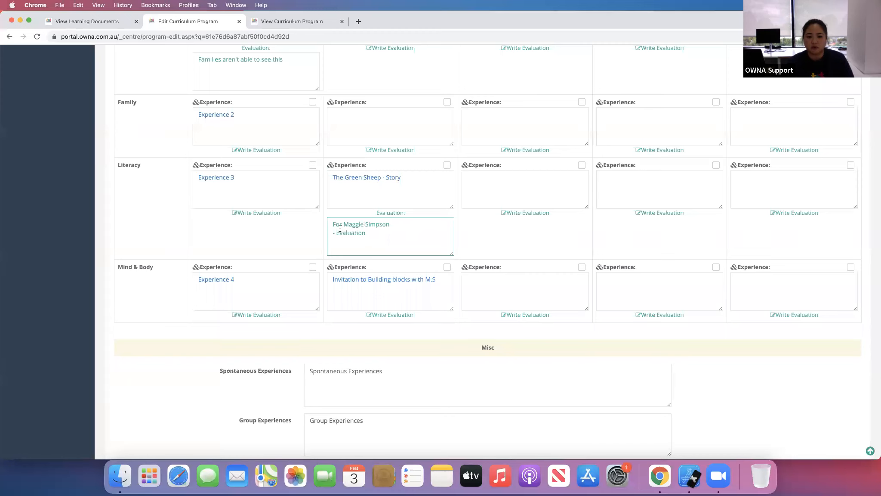
scroll(269, 369, "up", 20)
scroll(268, 358, "down", 20)
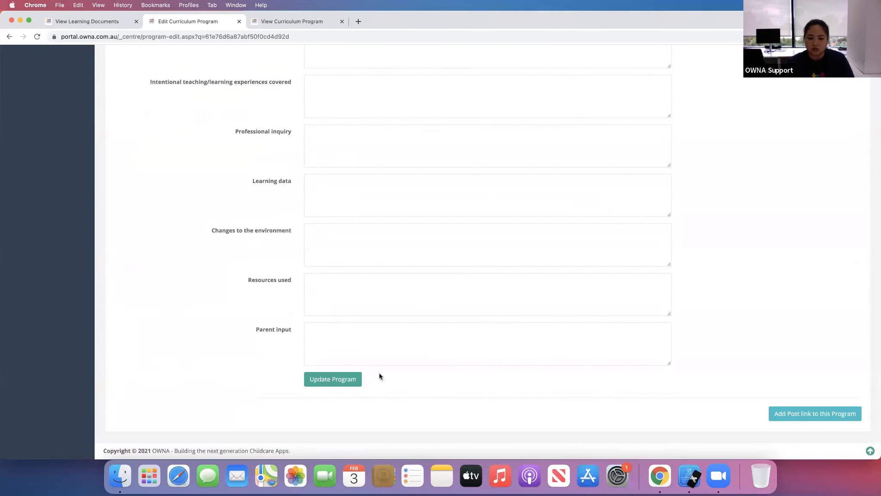
left_click(340, 379)
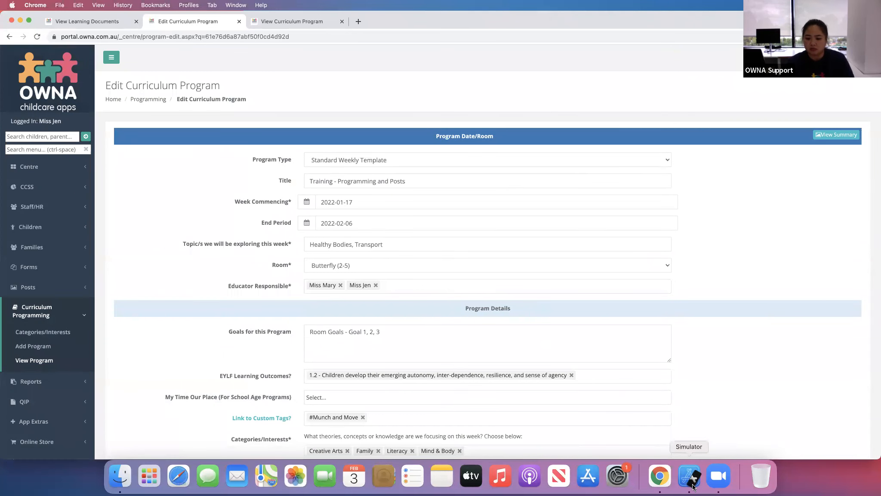
- Reopen the program in the iPhone app to check the updated Tuesday Literacy experience
left_click(693, 486)
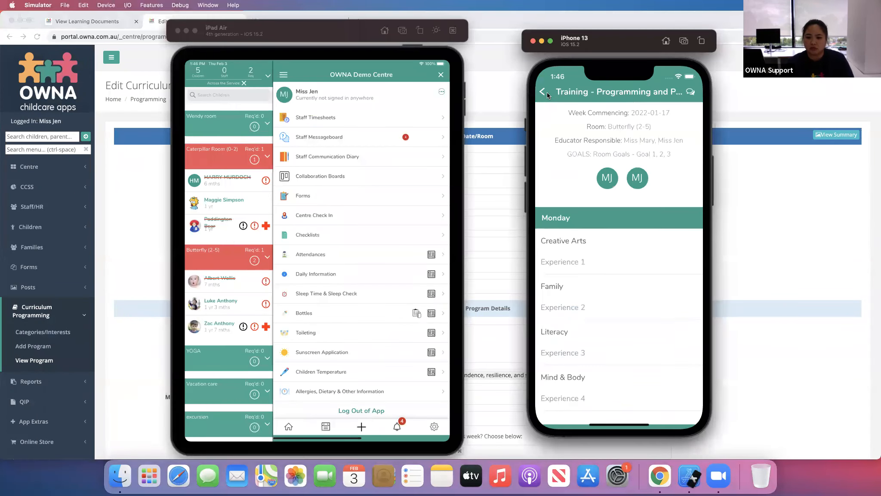
left_click(546, 92)
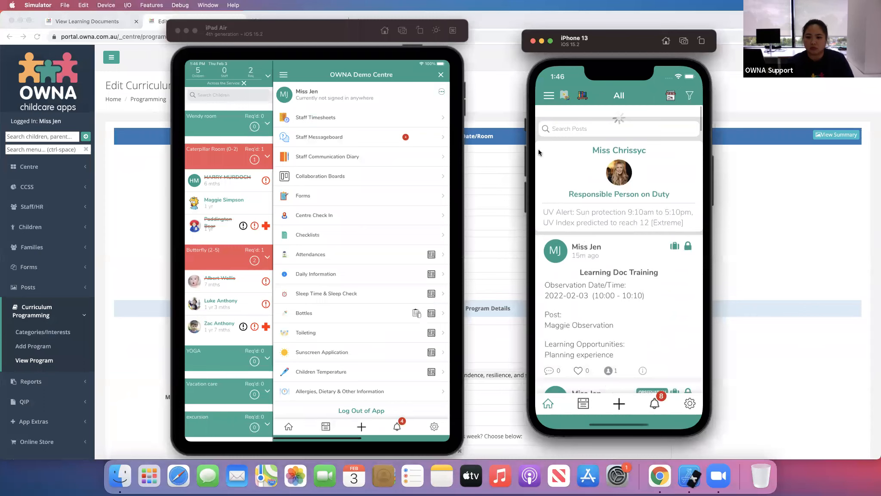
left_click(549, 98)
left_click(600, 241)
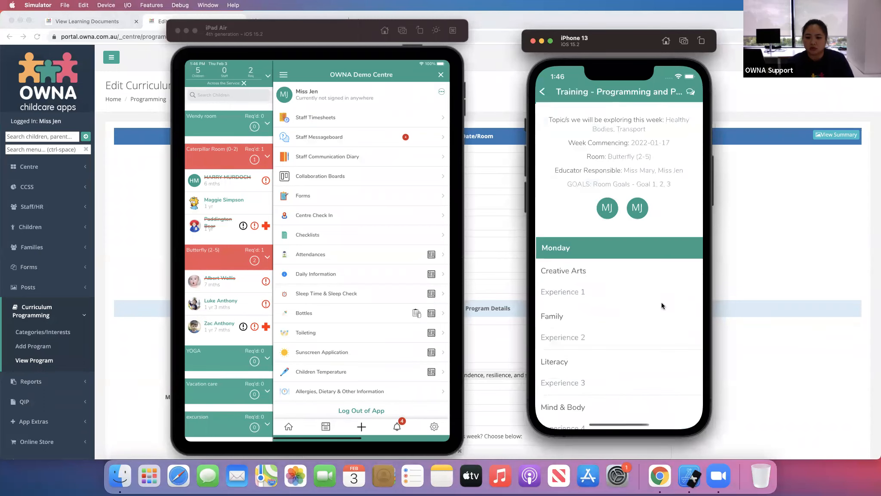
scroll(647, 233, "down", 5)
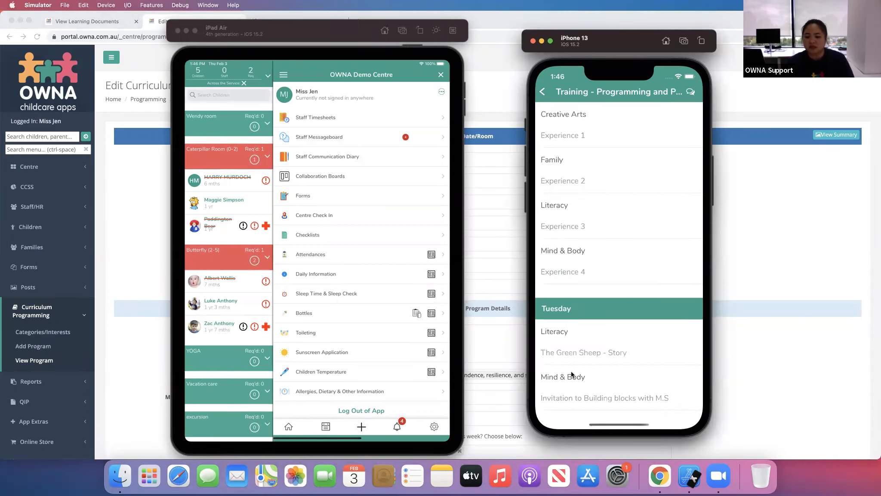
- Close the iPhone 13 simulator and relaunch it as the iPhone 13 device
left_click(533, 41)
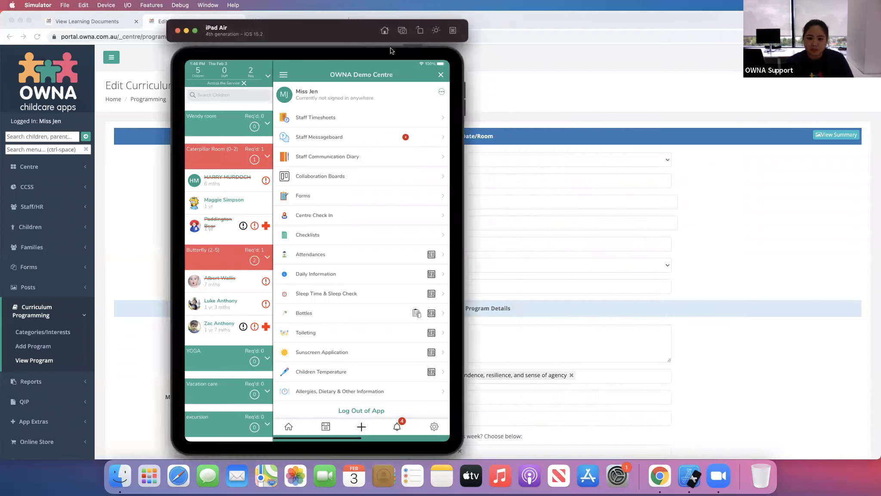
right_click(686, 479)
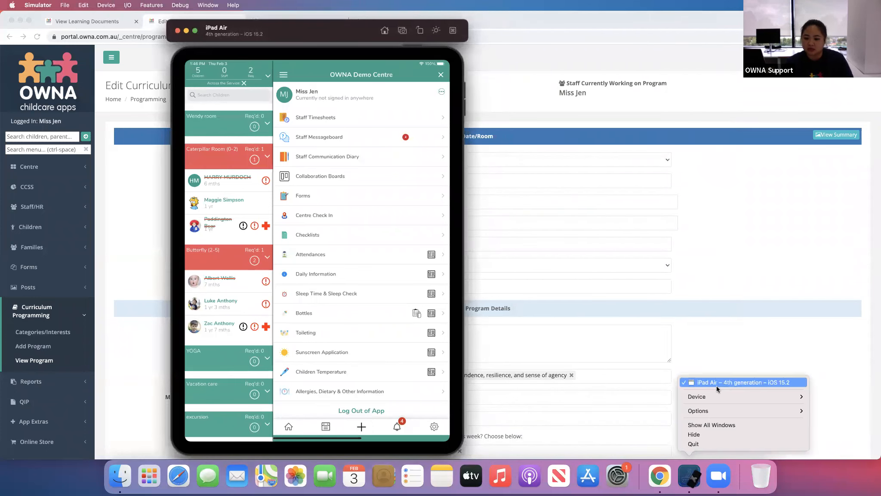
mouse_move(731, 397)
mouse_move(829, 401)
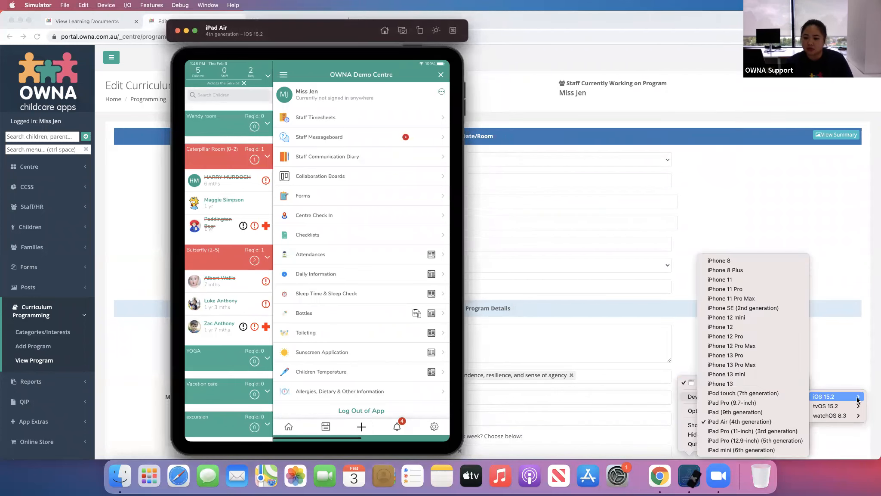
left_click(725, 387)
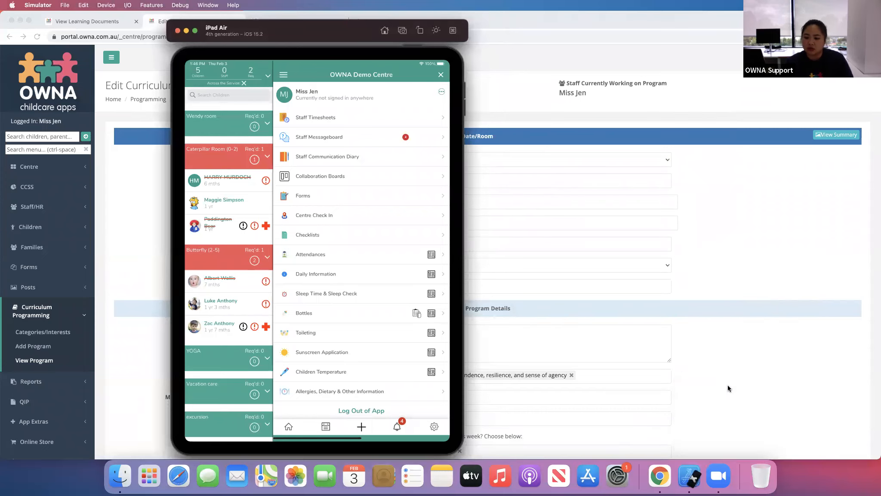
- Open the summary view of the Training - Programming and Posts program in the web portal
left_click(105, 268)
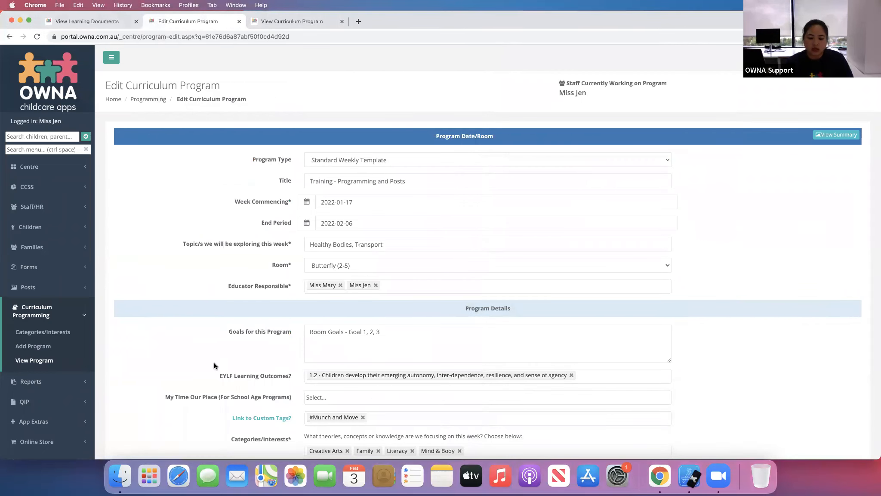
scroll(214, 362, "down", 5)
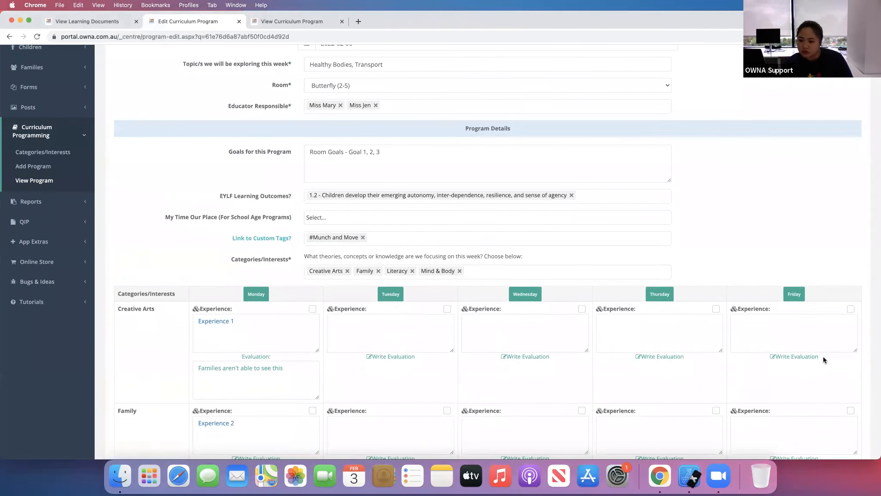
scroll(129, 352, "down", 7)
scroll(130, 352, "down", 5)
scroll(732, 127, "up", 10)
scroll(834, 142, "up", 8)
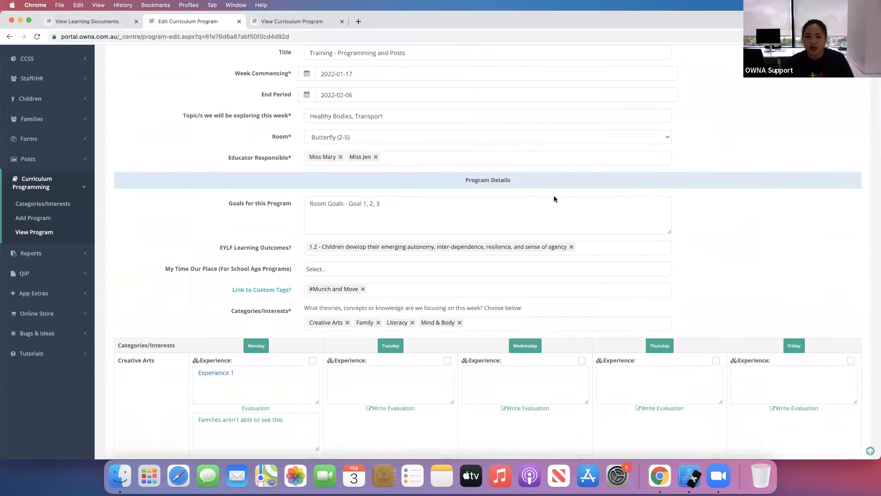
left_click(836, 134)
left_click(341, 22)
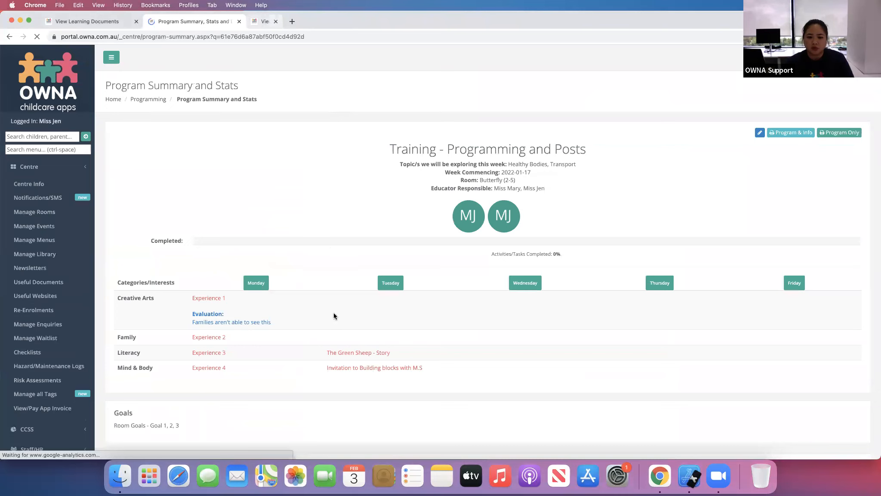
- Scroll through the program summary to review its reflections, link summary, EYLF tagged chart and tagged posts
scroll(488, 355, "down", 7)
scroll(488, 356, "down", 4)
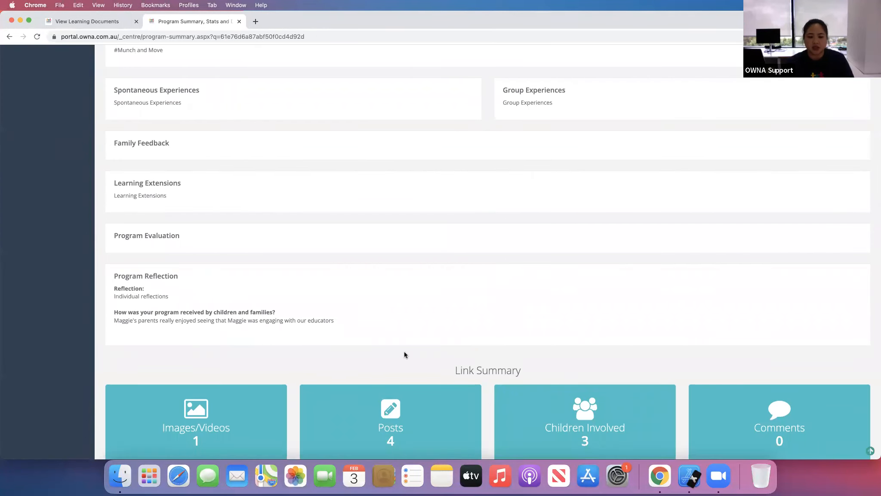
scroll(411, 329, "down", 6)
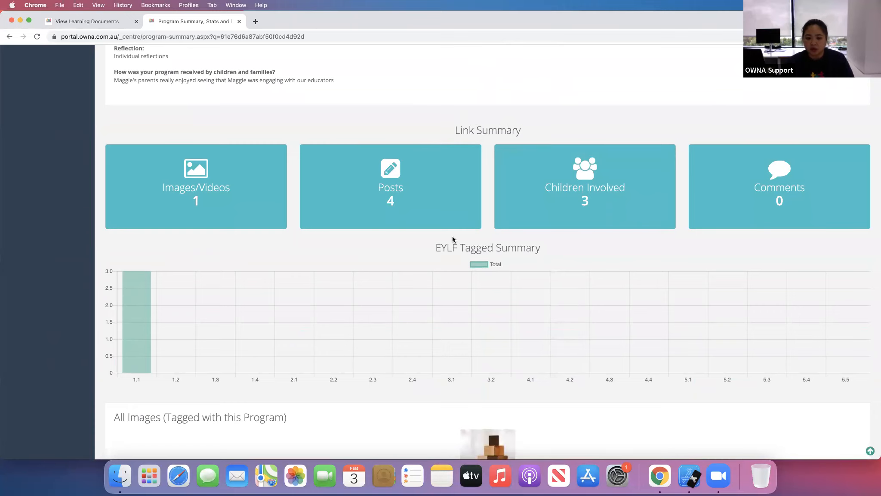
scroll(477, 329, "down", 1)
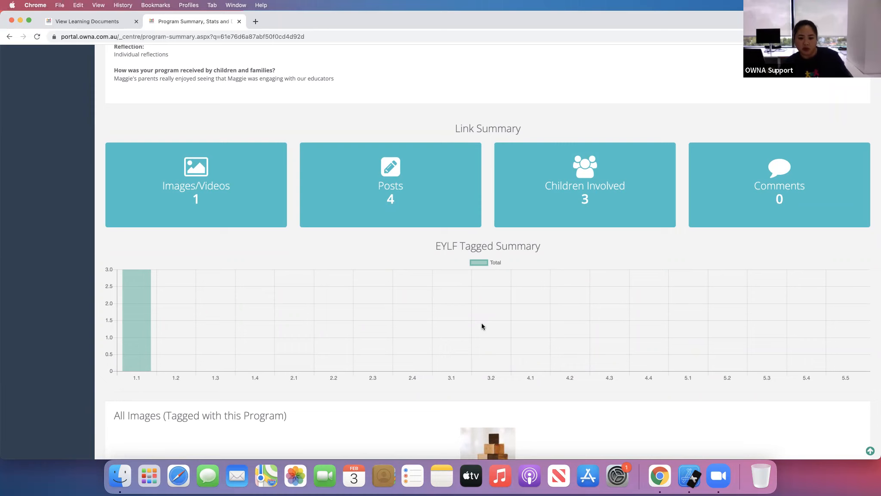
scroll(481, 325, "down", 3)
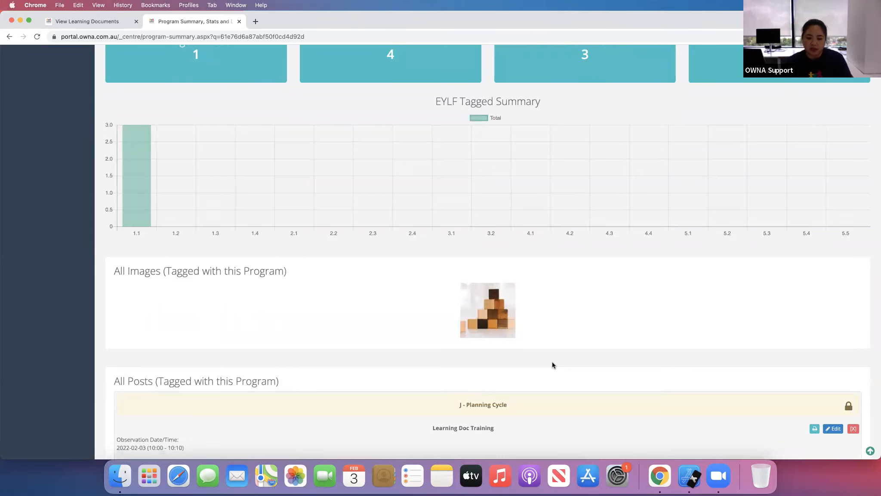
scroll(552, 365, "down", 4)
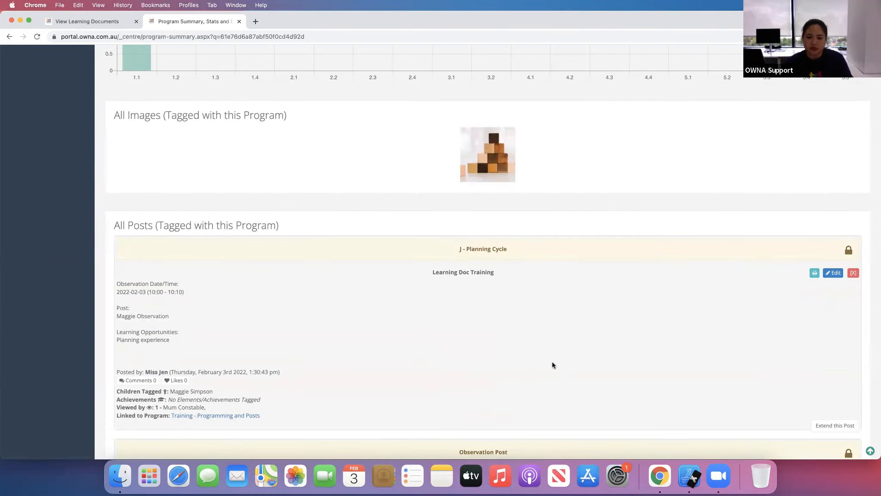
scroll(552, 363, "down", 7)
scroll(553, 360, "up", 20)
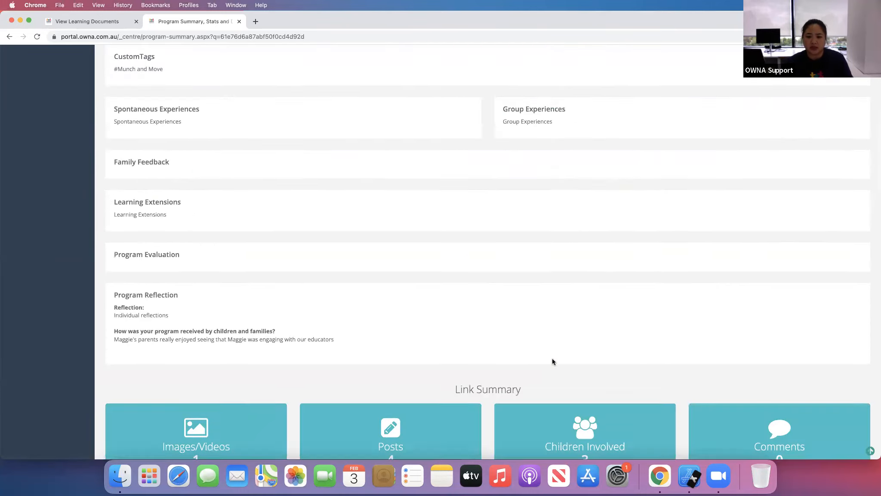
scroll(553, 361, "down", 20)
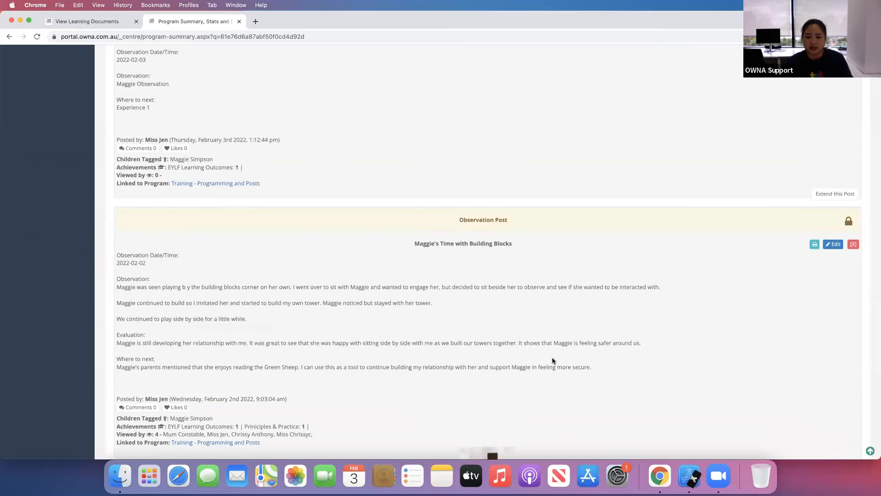
scroll(553, 357, "down", 3)
scroll(552, 357, "up", 8)
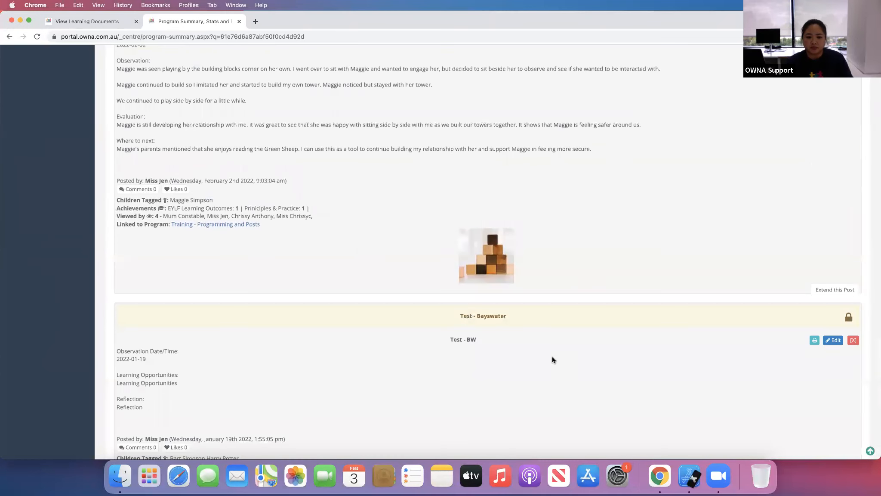
scroll(552, 357, "up", 2)
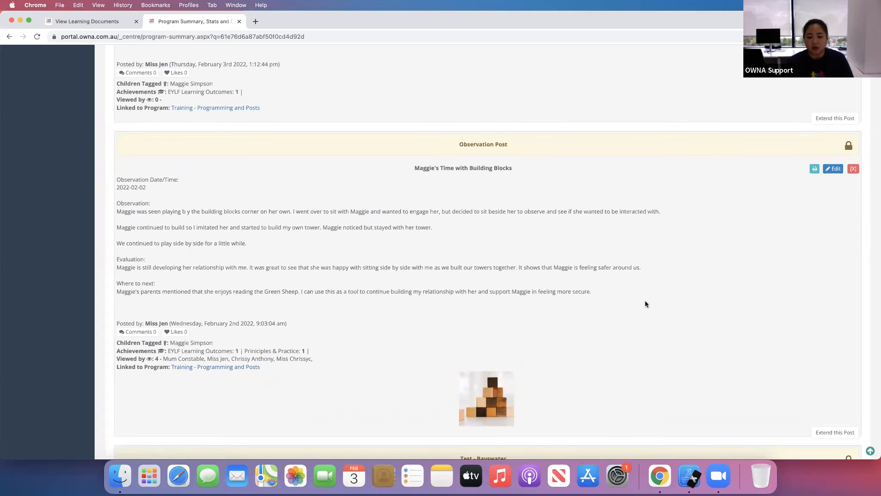
scroll(645, 297, "down", 10)
scroll(645, 297, "up", 15)
scroll(645, 297, "up", 15)
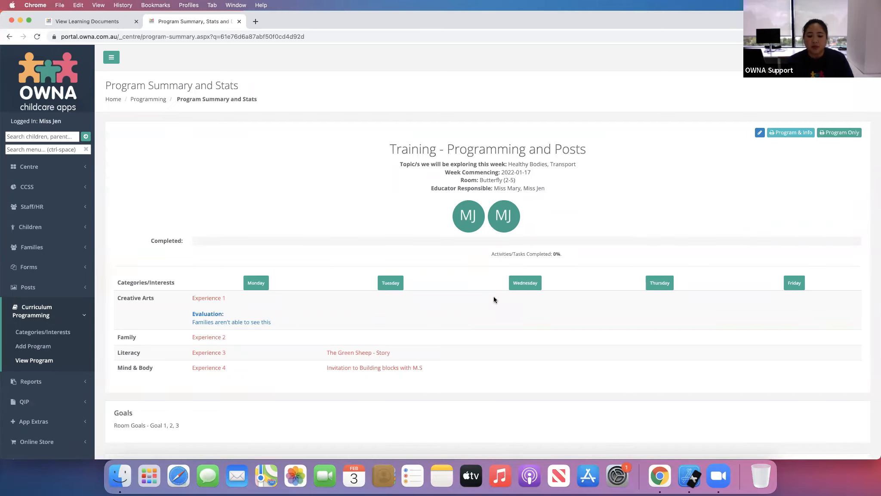
- Open the Curriculum Program section from the menu of the iPad app
left_click(694, 476)
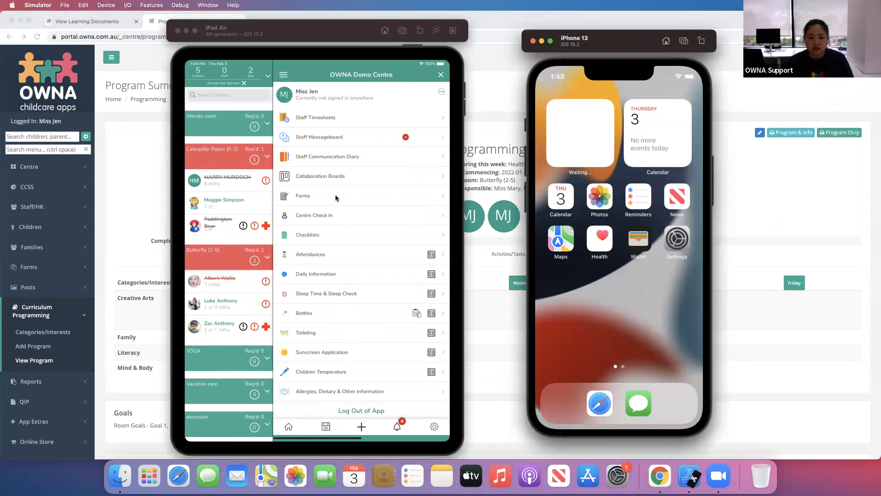
left_click_drag(357, 365, 433, 61)
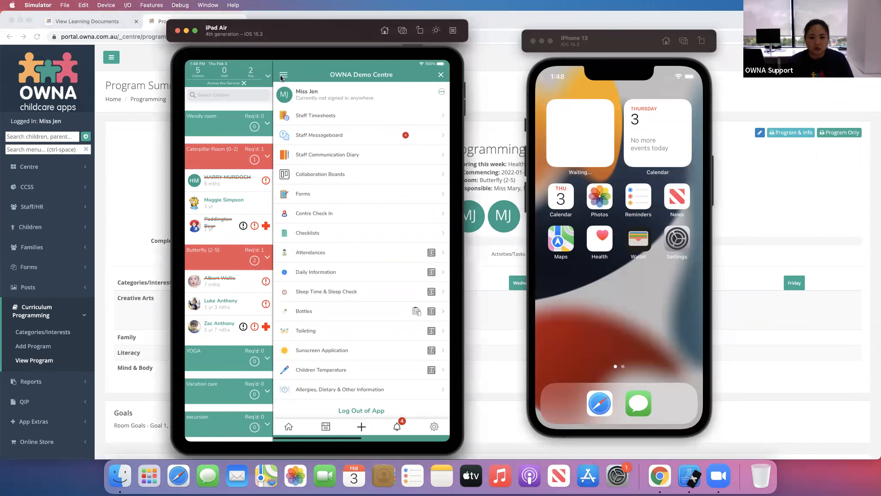
left_click(282, 76)
left_click(440, 76)
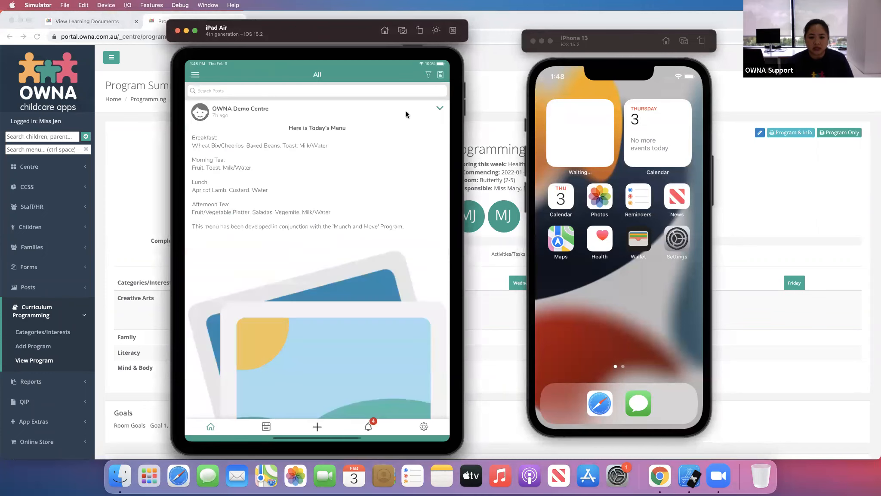
left_click(195, 77)
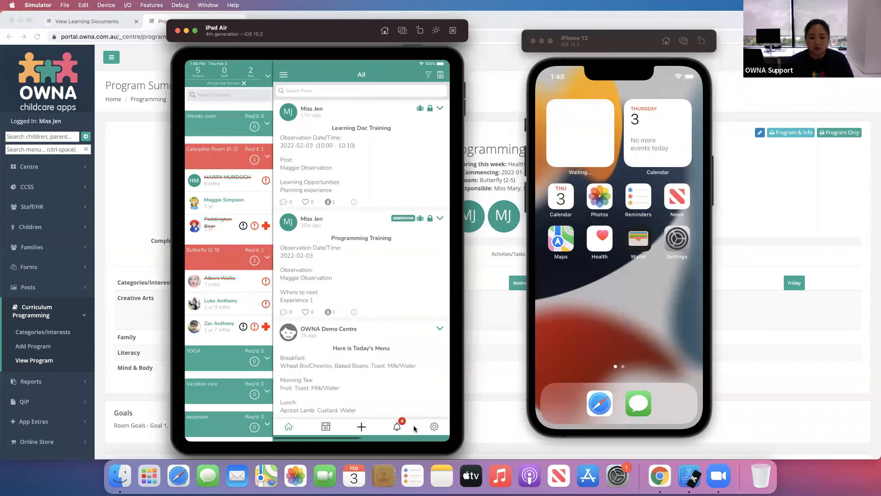
left_click(440, 76)
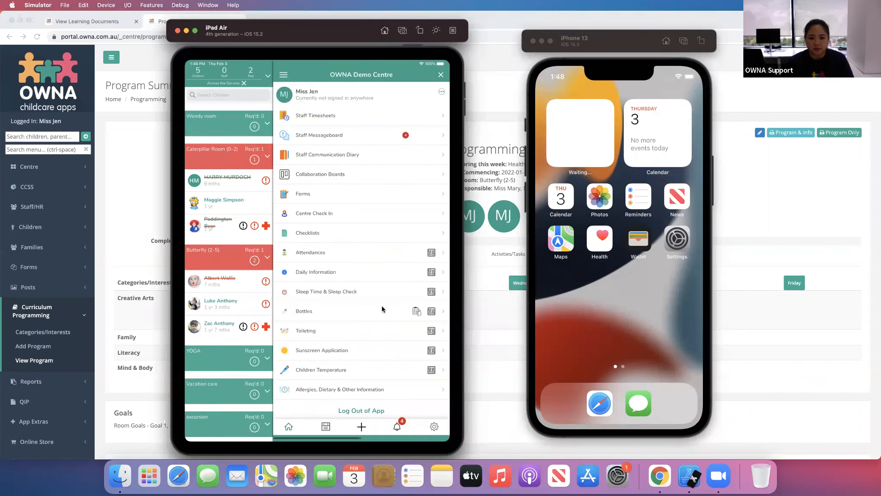
left_click_drag(369, 321, 383, 202)
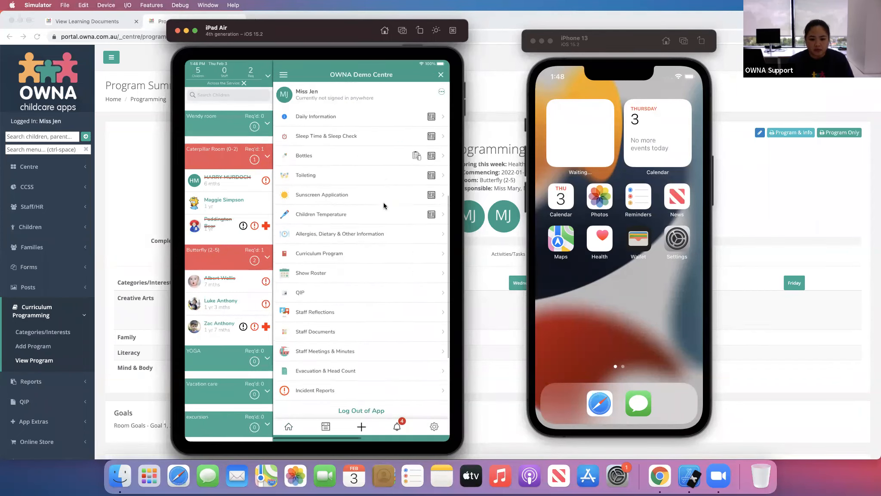
left_click(345, 252)
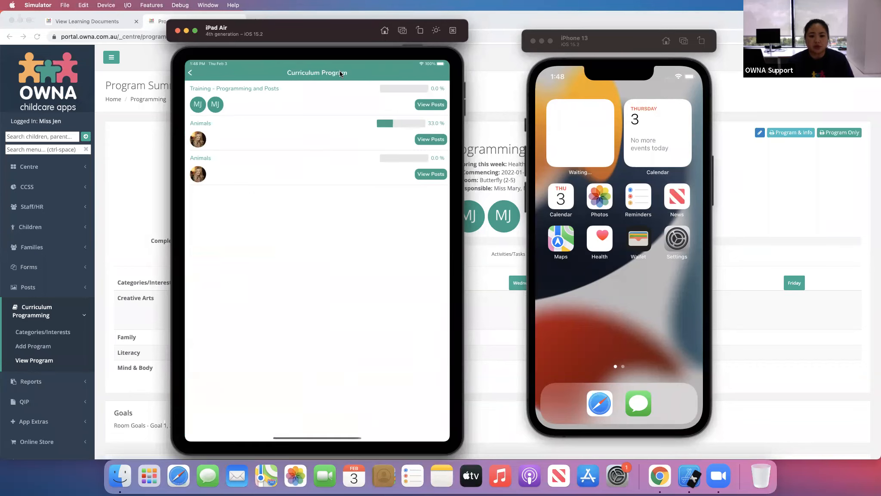
- Open Training - Programming and Posts and mark Monday's Creative Arts and Family and Tuesday's Literacy experiences as completed
left_click(247, 88)
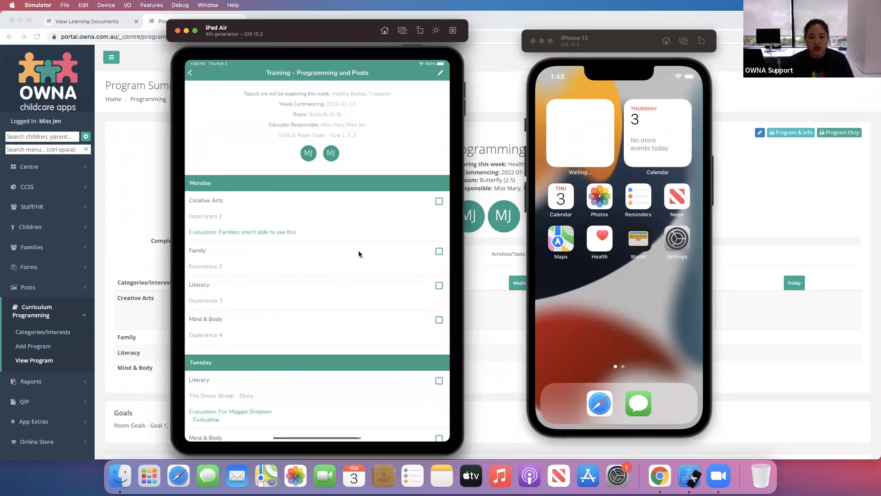
left_click_drag(374, 365, 374, 180)
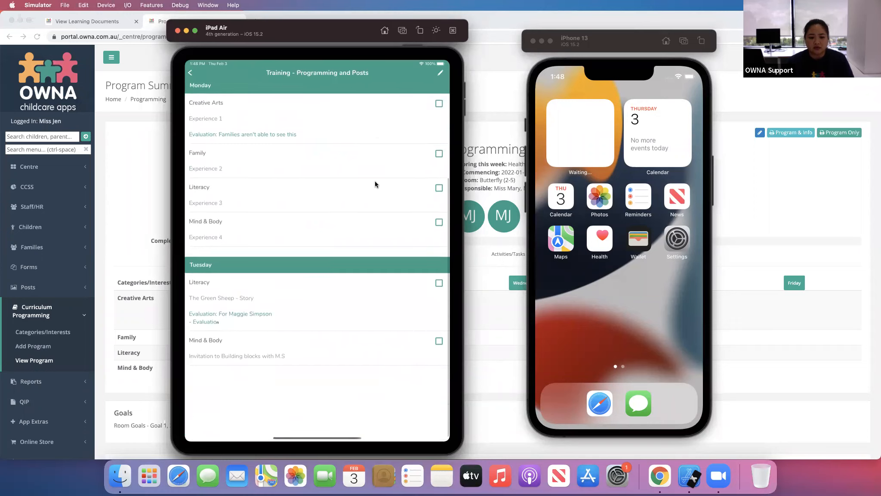
left_click(439, 171)
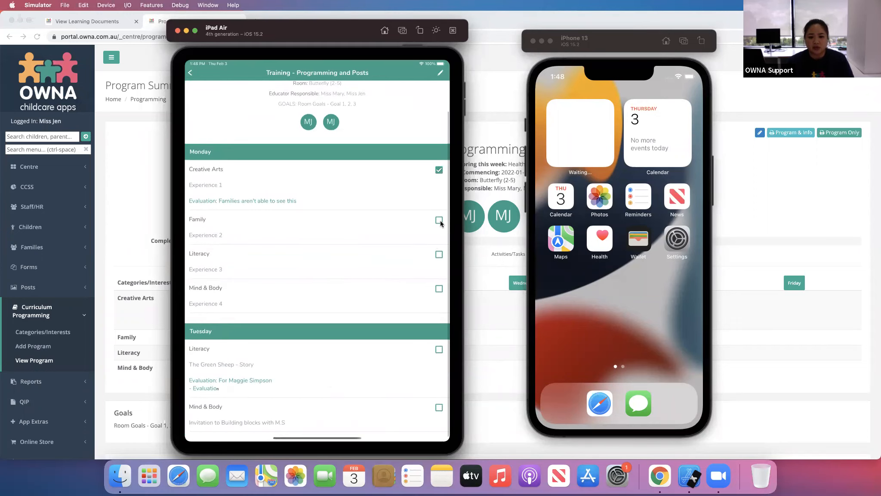
left_click(426, 230)
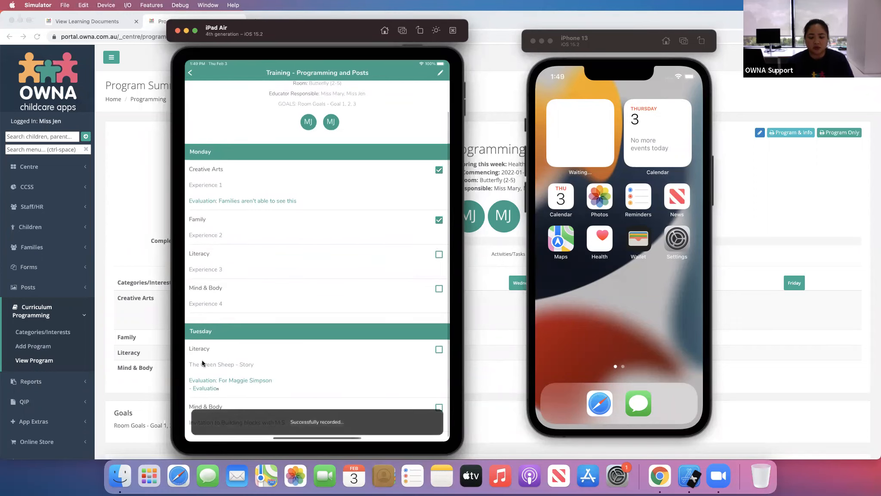
left_click(438, 350)
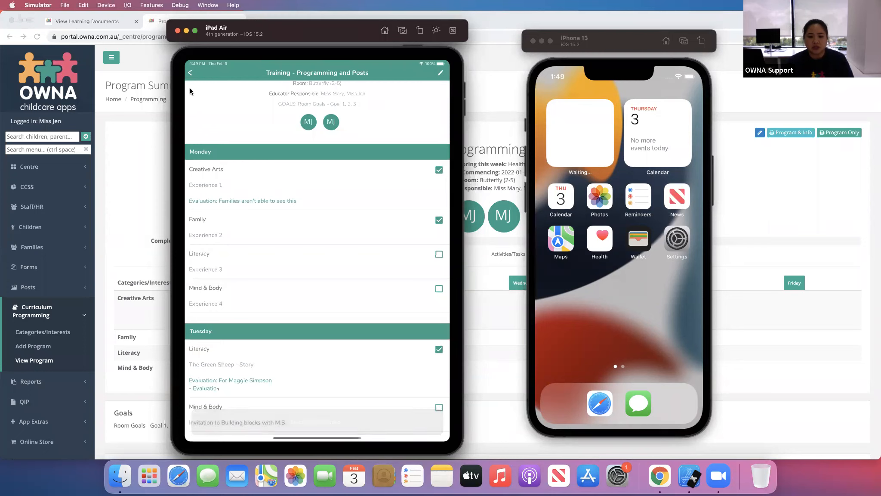
- Return to the Curriculum Program list to check the program's completion progress
left_click(190, 72)
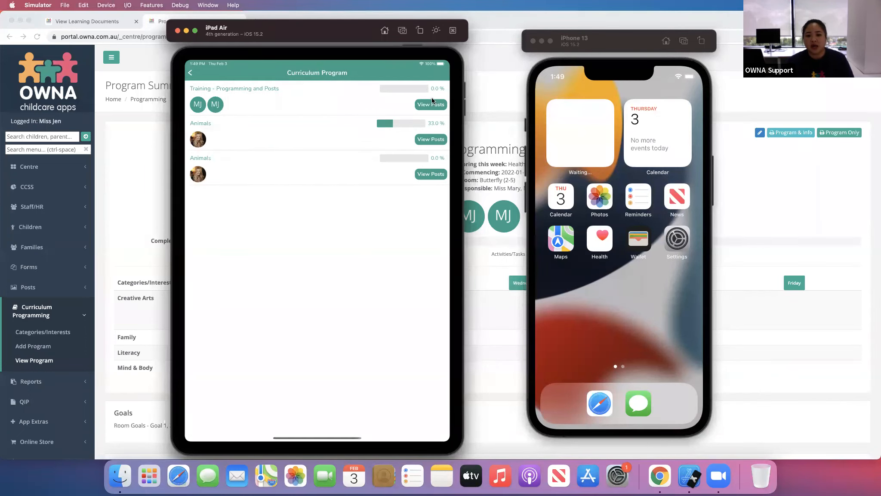
left_click(191, 72)
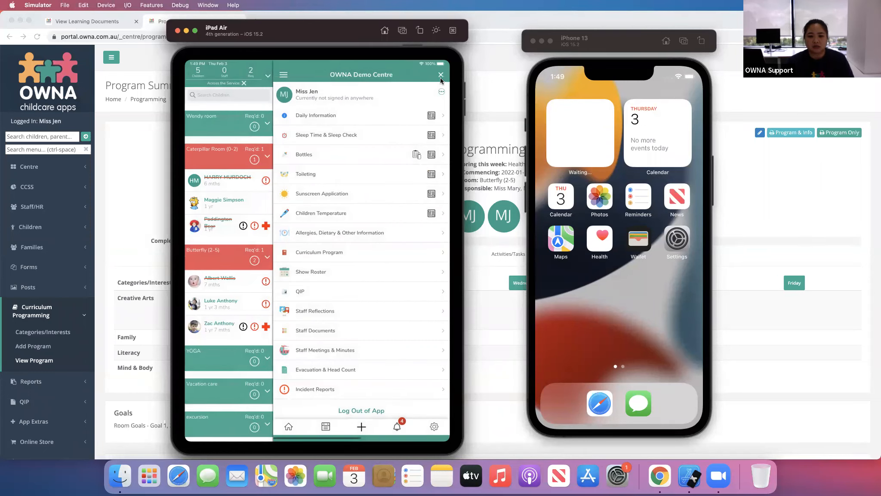
left_click(441, 76)
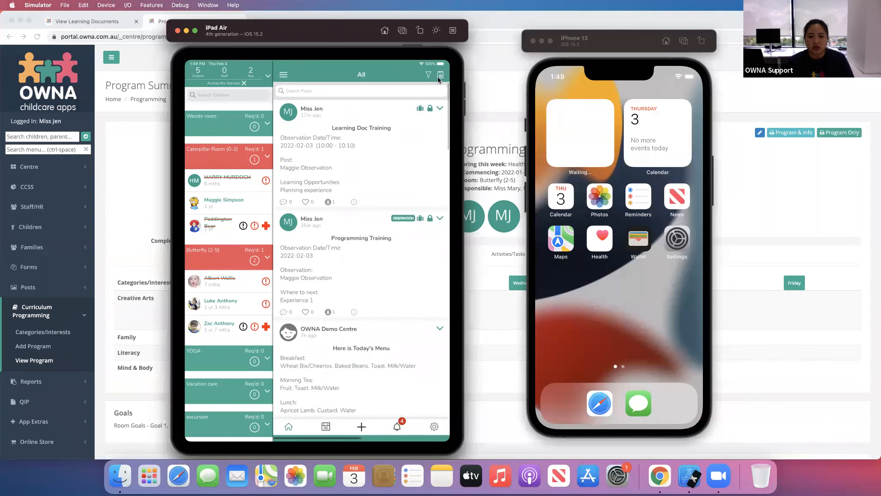
left_click(352, 254)
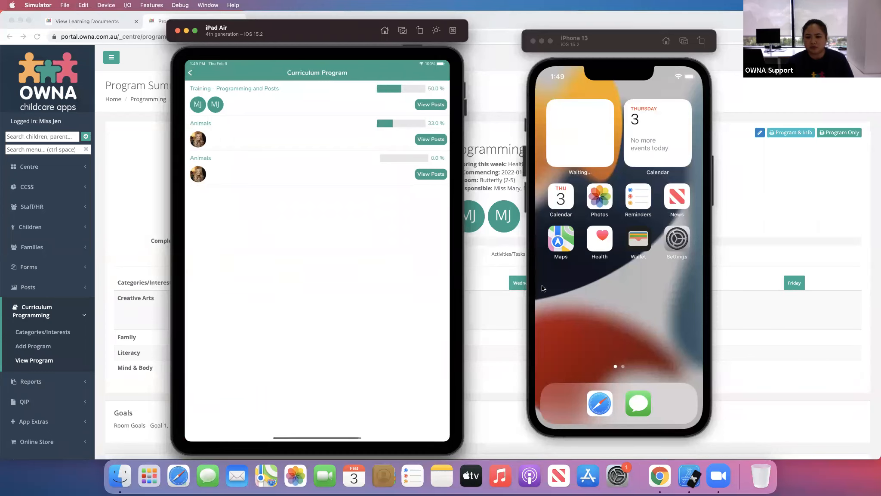
- Launch the OWNA app on the iPhone simulator
left_click_drag(672, 145, 598, 145)
left_click(599, 151)
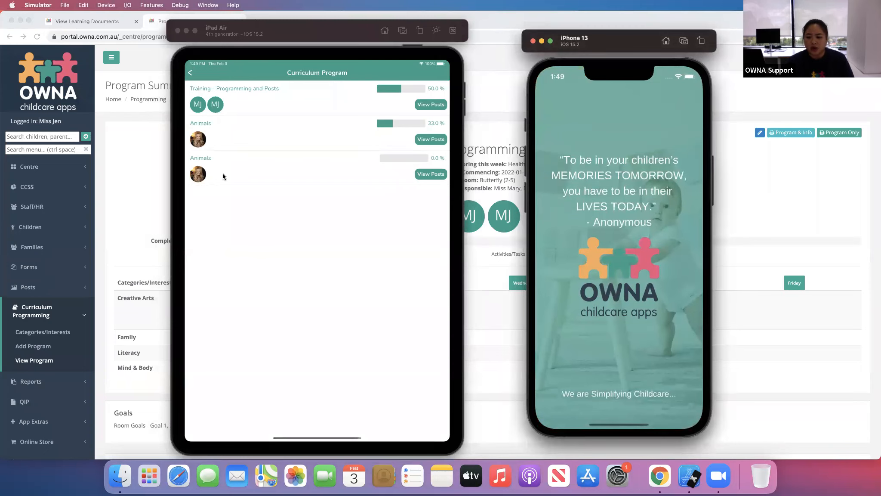
- Reload the program summary page in the portal to check its completion progress and evaluations
left_click(125, 176)
left_click(497, 34)
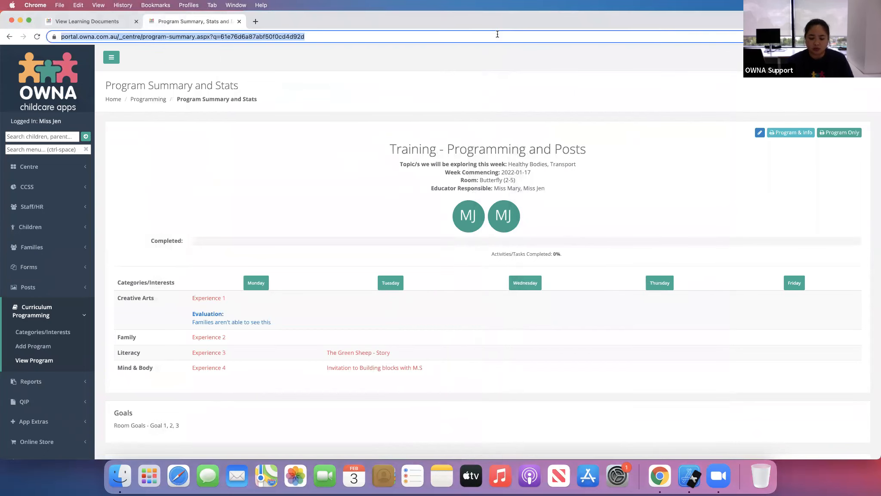
key("Return")
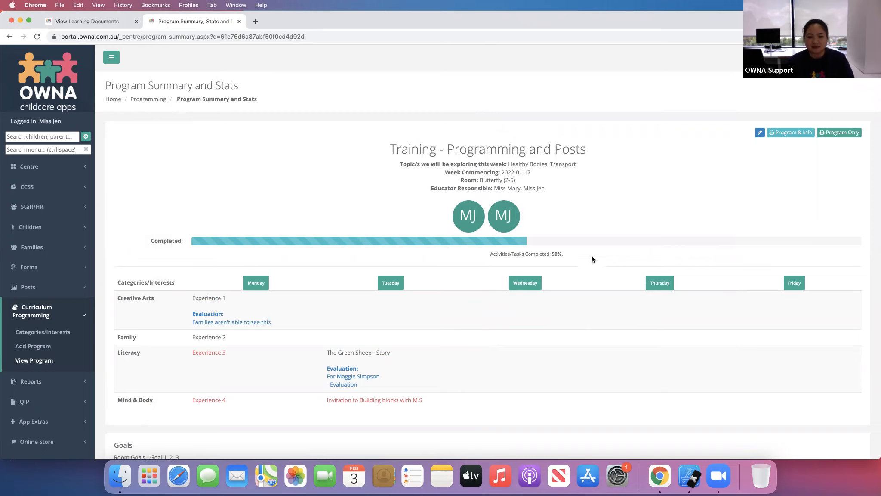
left_click_drag(536, 215, 548, 335)
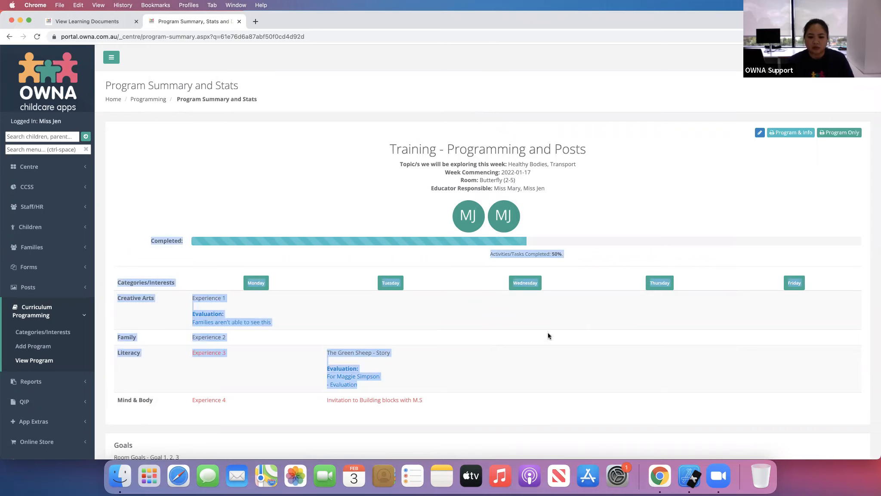
left_click(514, 341)
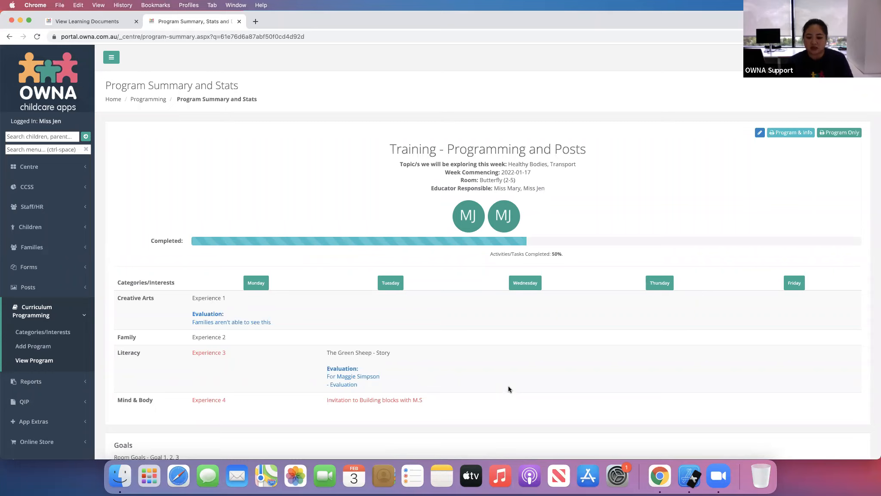
left_click_drag(373, 368, 457, 373)
left_click(368, 380)
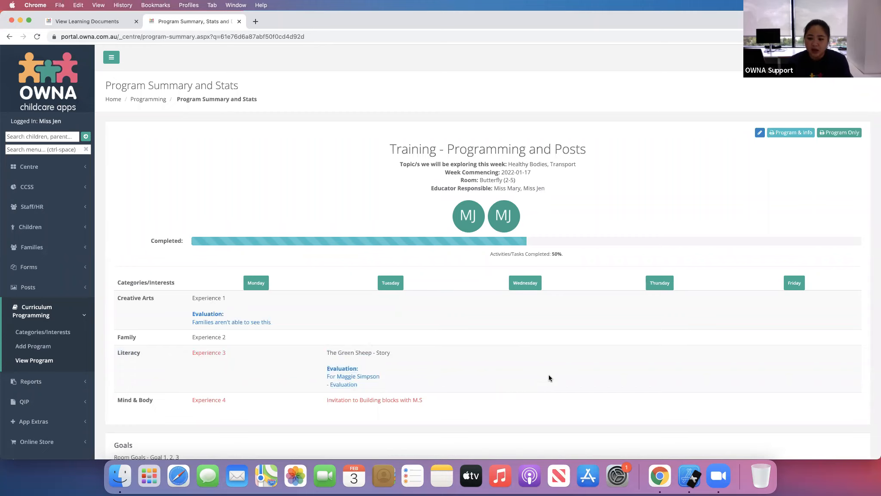
- Scroll through the posts tagged with this program to review them
scroll(547, 362, "down", 20)
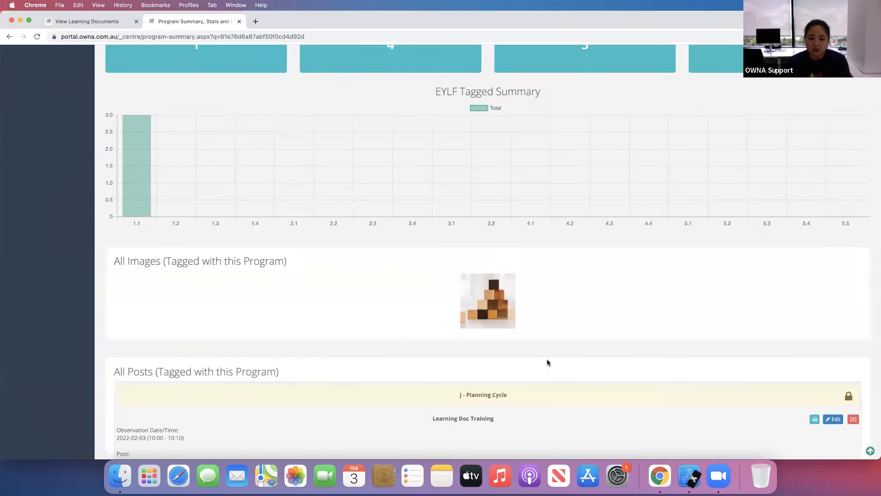
scroll(547, 362, "down", 9)
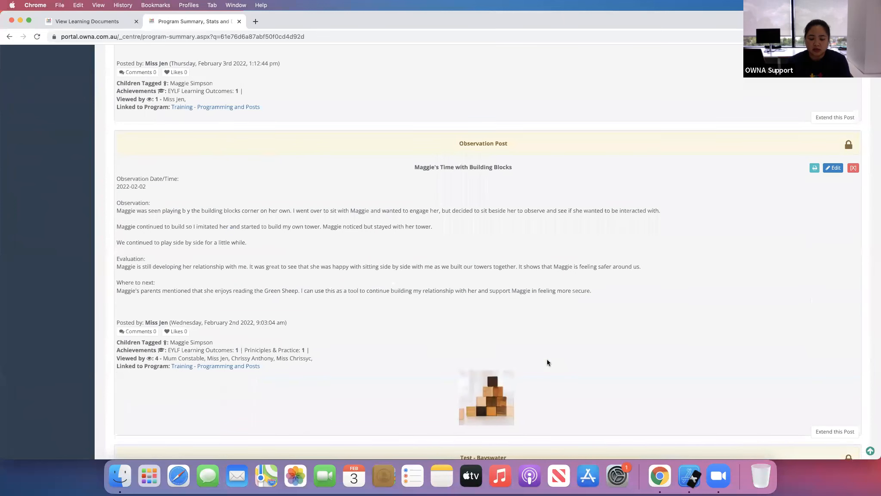
scroll(548, 362, "up", 3)
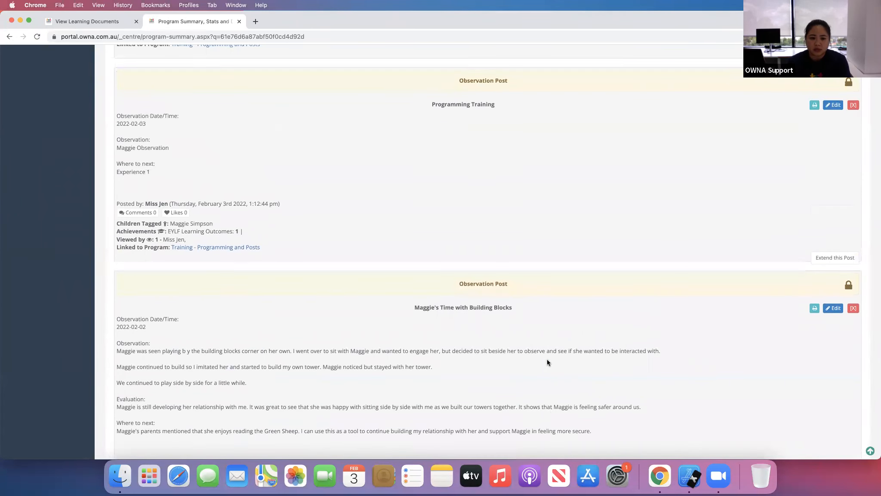
scroll(547, 363, "up", 4)
scroll(548, 363, "up", 2)
scroll(547, 362, "down", 7)
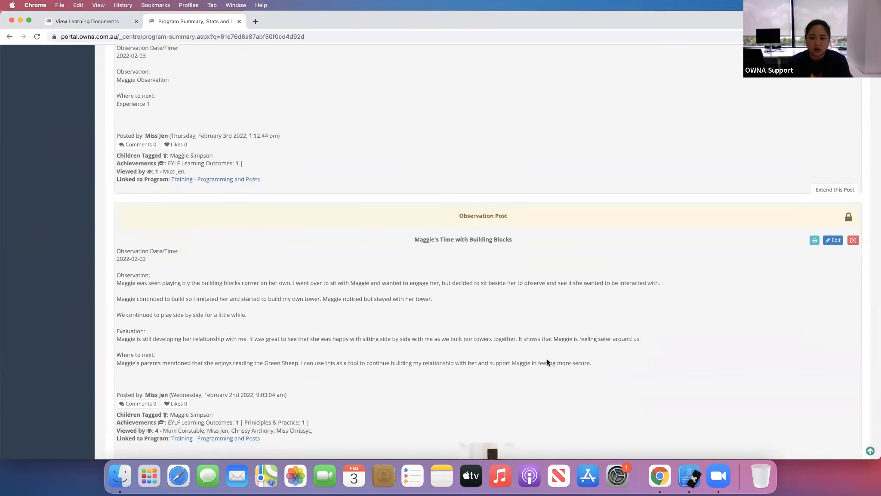
scroll(547, 363, "down", 4)
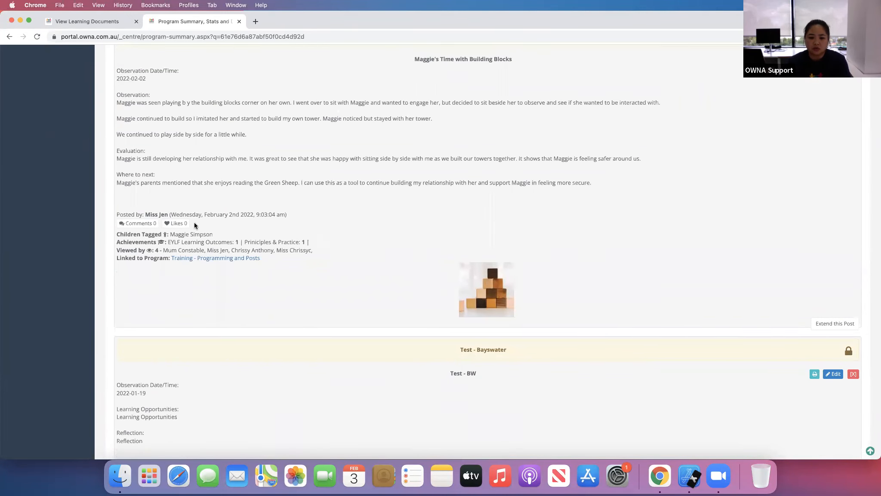
scroll(413, 259, "down", 2)
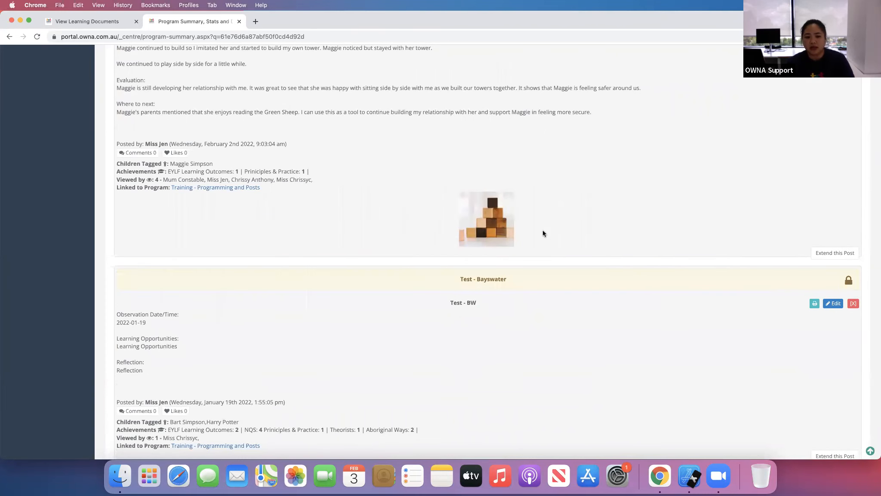
scroll(679, 228, "down", 1)
scroll(664, 211, "up", 4)
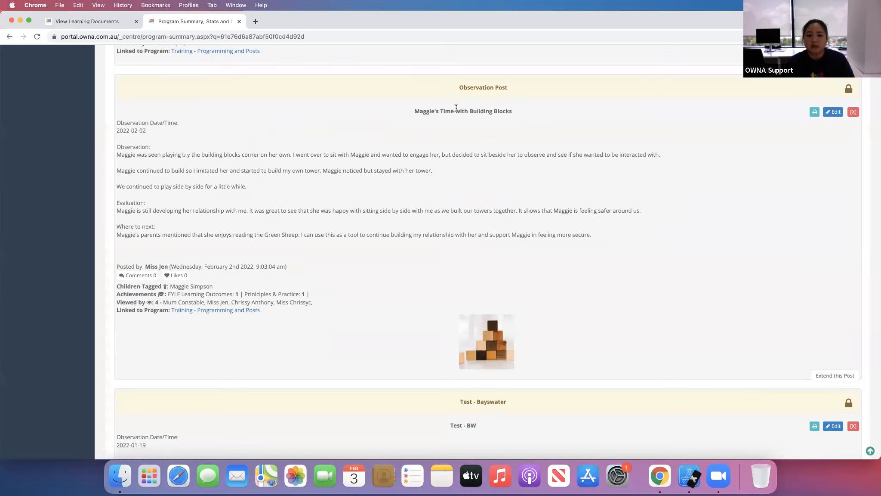
scroll(682, 275, "down", 1)
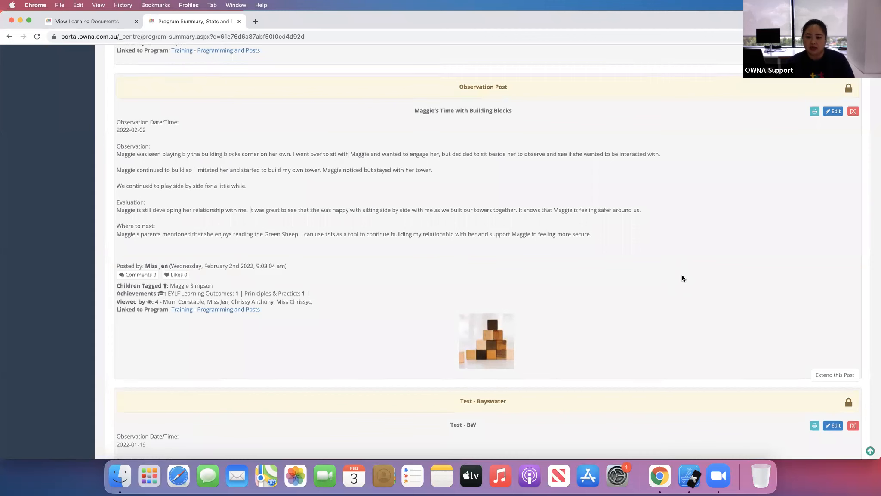
scroll(681, 263, "down", 3)
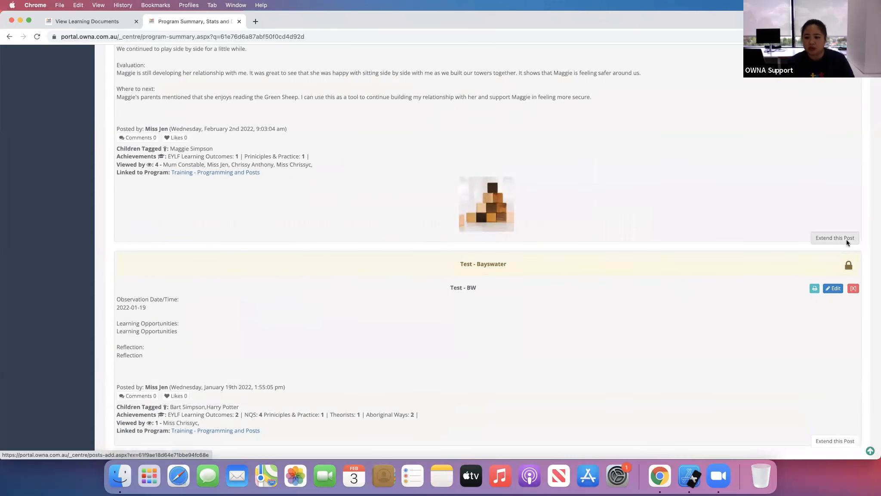
- Extend the Time with Building Blocks post, linking it to Training - Programming and Posts and titling it Maggie Green Sheep
left_click(846, 240)
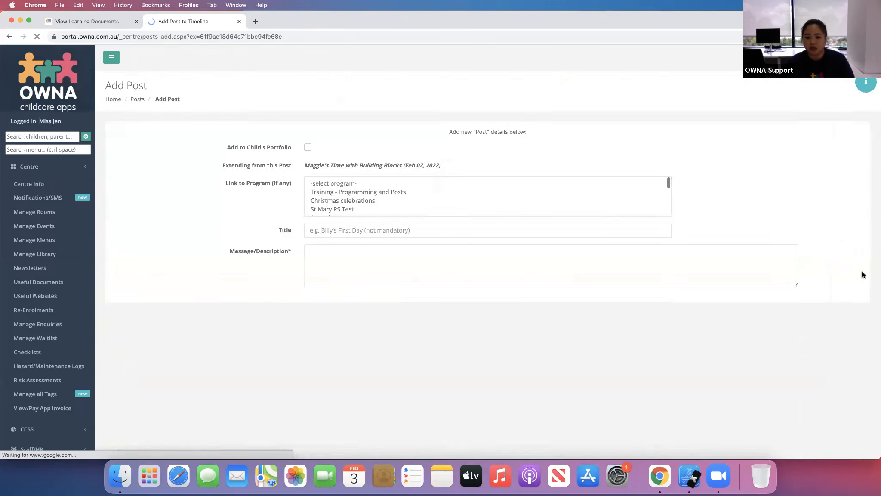
left_click(425, 183)
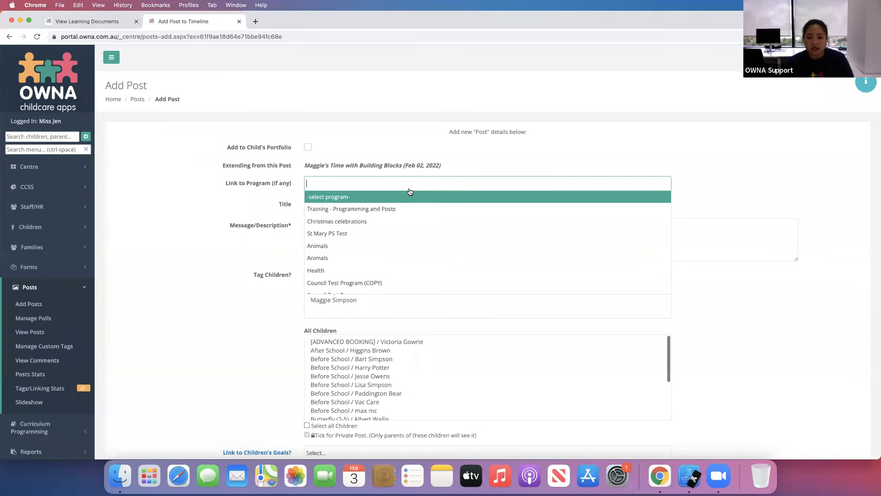
left_click(408, 211)
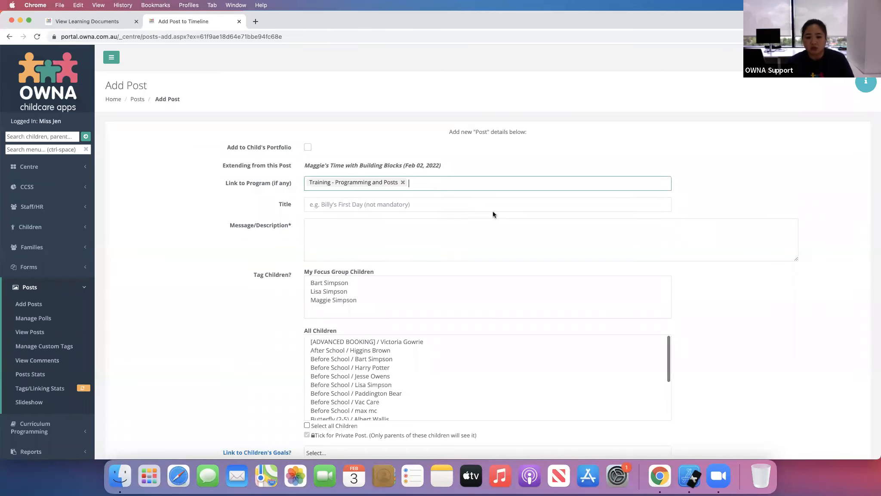
left_click(352, 209)
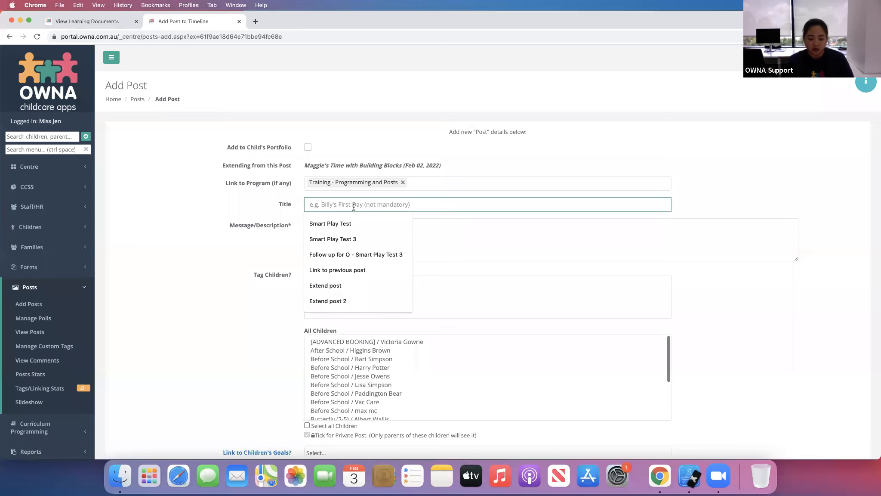
type("Maggie Green Sheep")
left_click(350, 236)
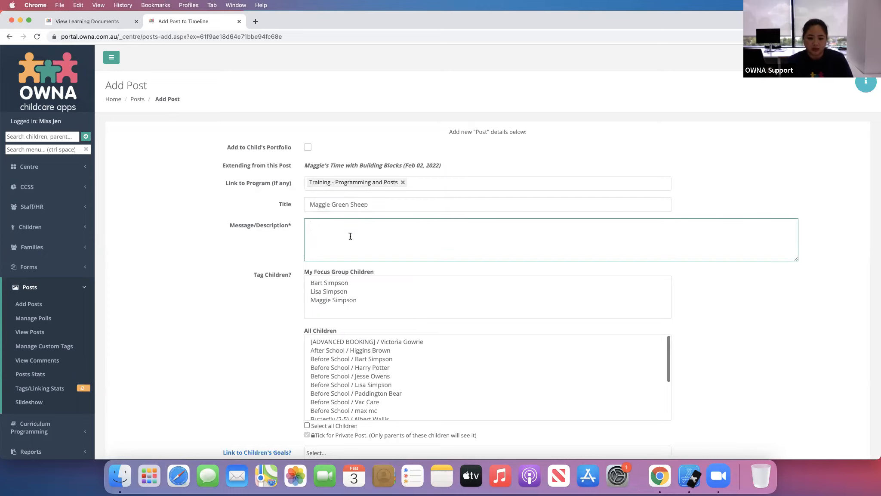
- Enter Story read as the post description and tag the focus-group child
type("Expeire")
key("BackSpace")
key("BackSpace")
type("Sotry")
key("BackSpace")
key("BackSpace")
key("BackSpace")
key("BackSpace")
type("tory read")
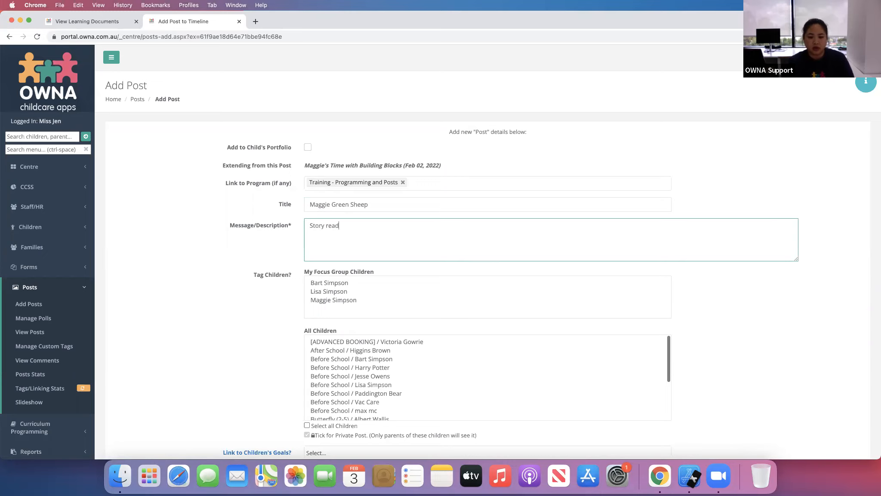
left_click(334, 302)
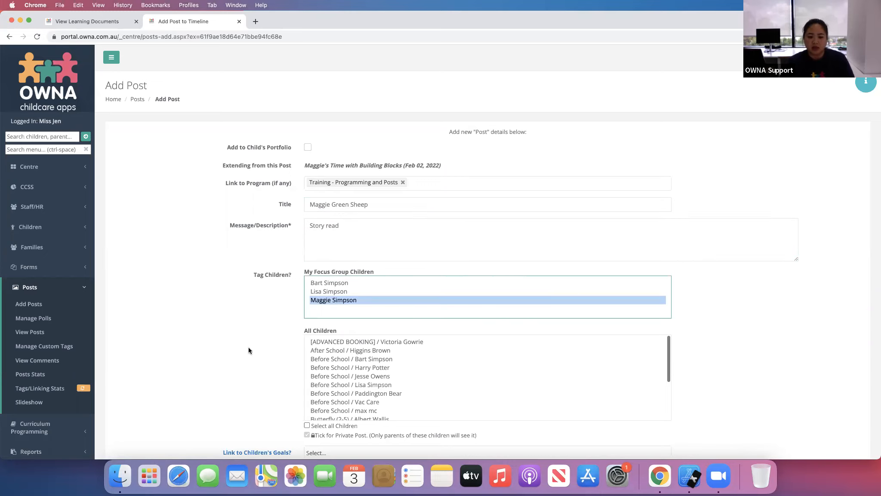
- Link the post to the child's educator goal on developing secure attachments with educators and peers
scroll(249, 347, "down", 5)
scroll(248, 346, "down", 5)
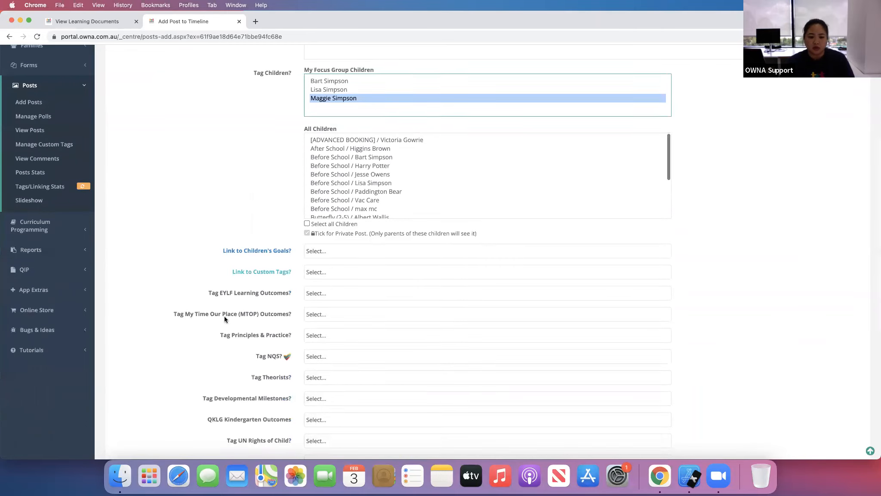
left_click(328, 158)
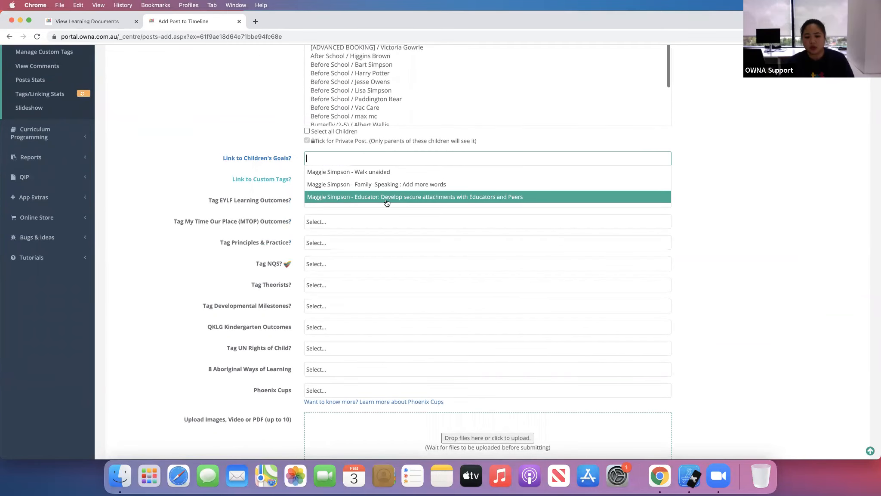
left_click(526, 197)
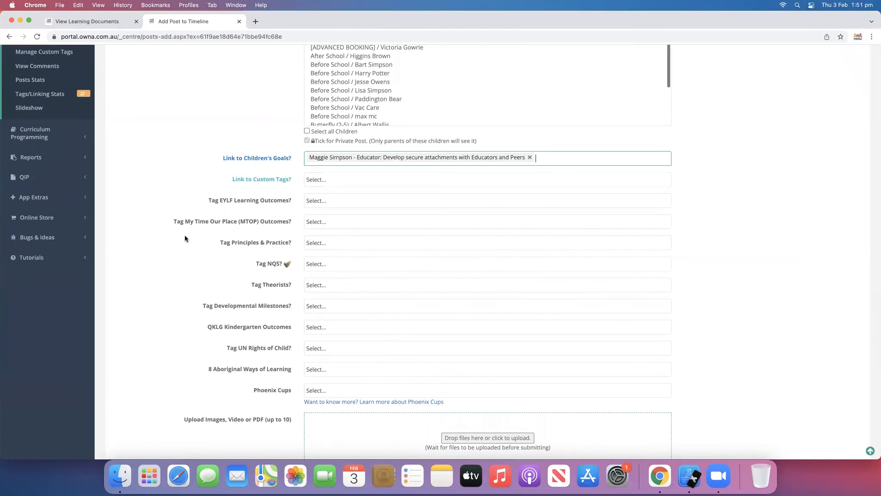
- Tag EYLF outcome 1.1 - Children feel safe, secure and supported and add the post
scroll(360, 184, "down", 1)
left_click(361, 185)
left_click(389, 198)
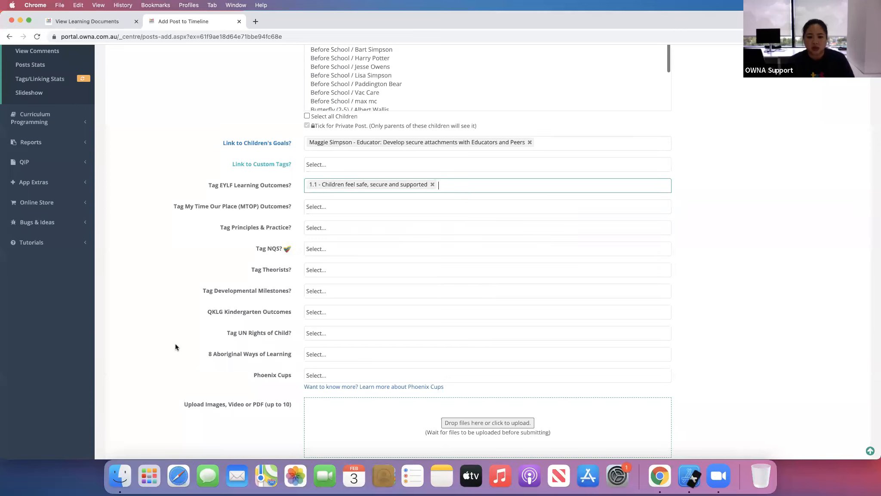
scroll(176, 338, "down", 3)
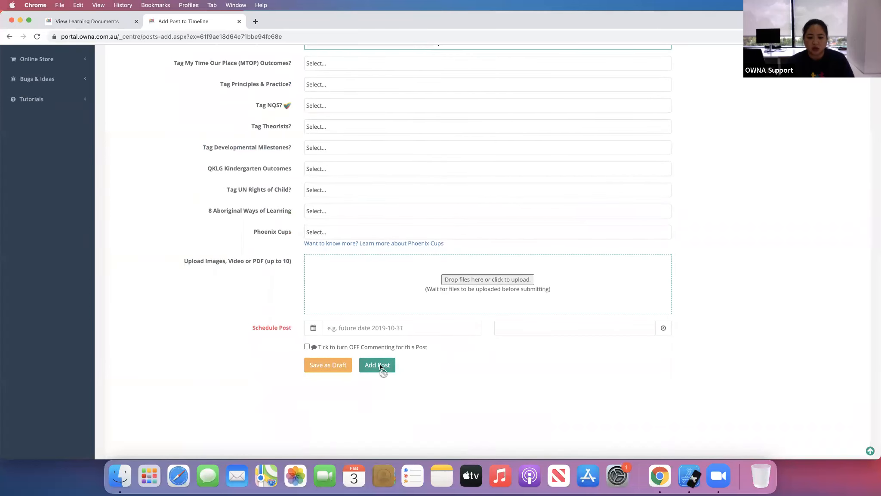
left_click(383, 366)
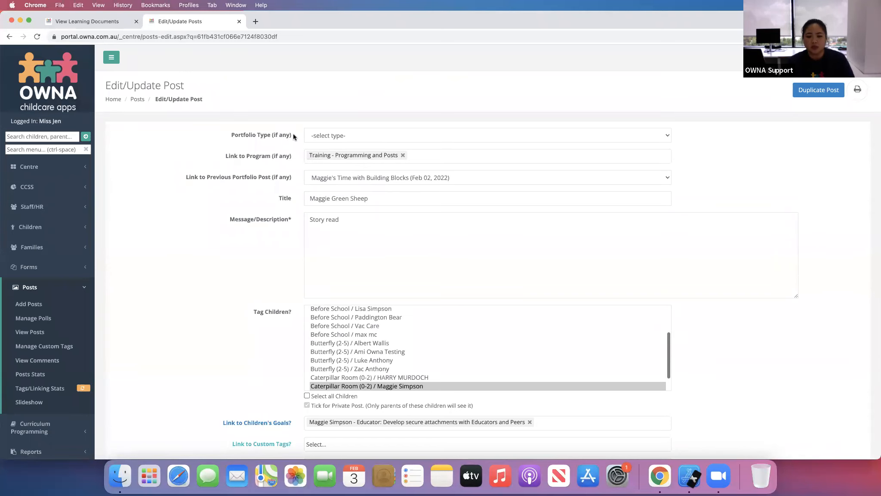
- Set the new post's portfolio type to Portfolio
left_click(336, 137)
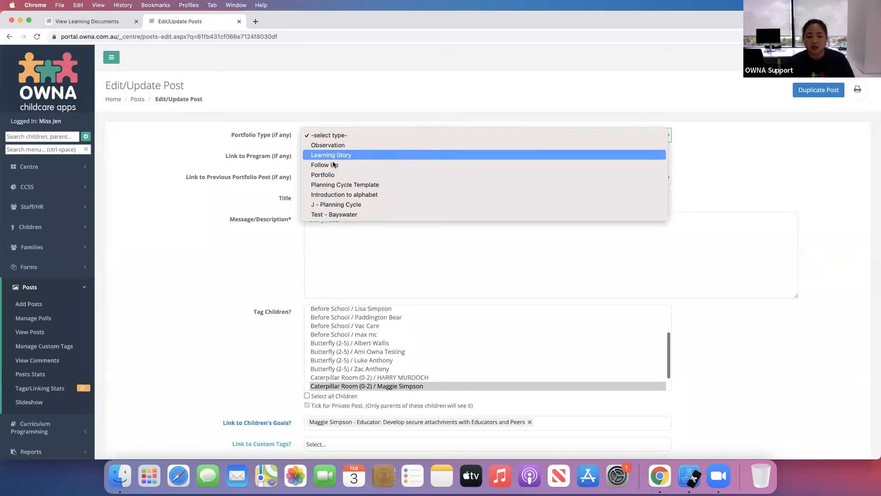
left_click(442, 133)
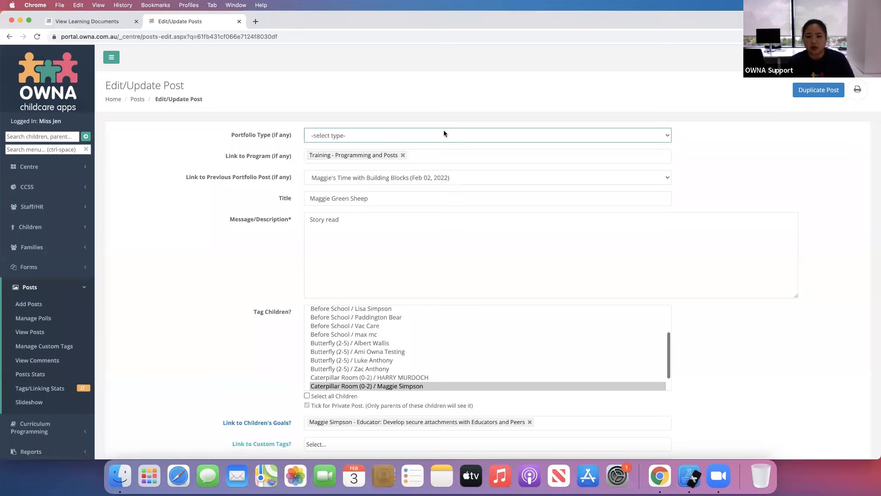
left_click(352, 139)
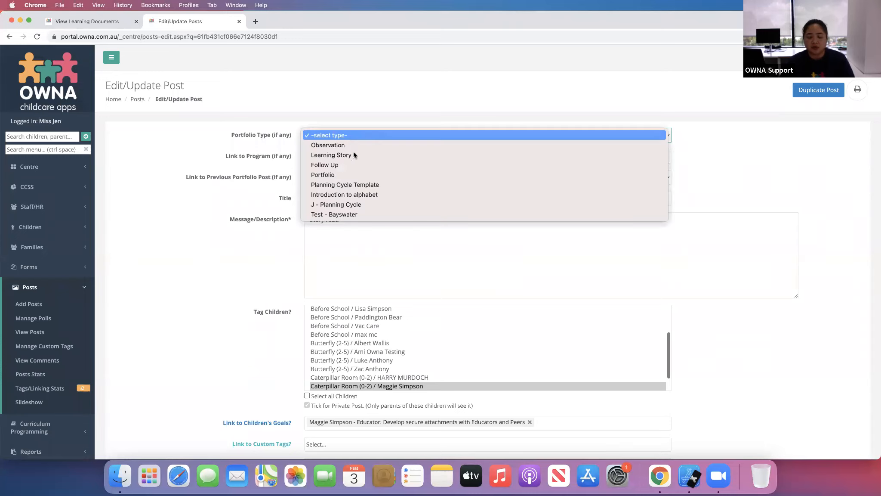
left_click(361, 175)
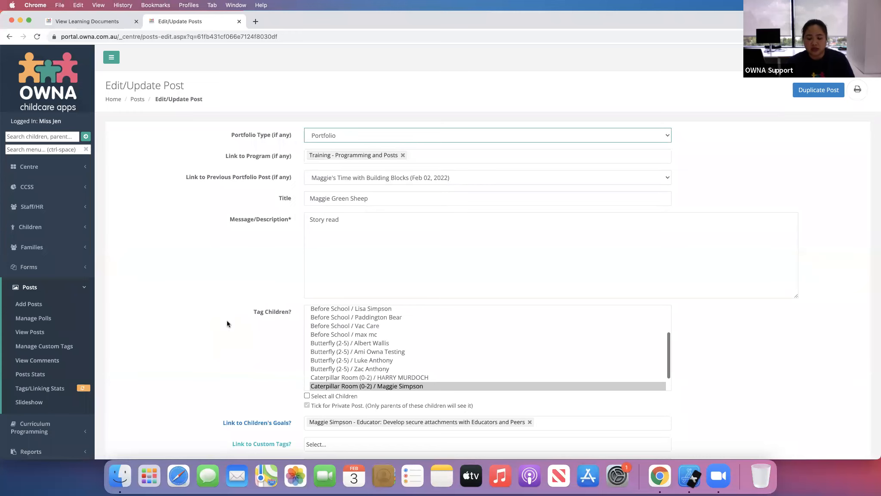
scroll(228, 318, "down", 15)
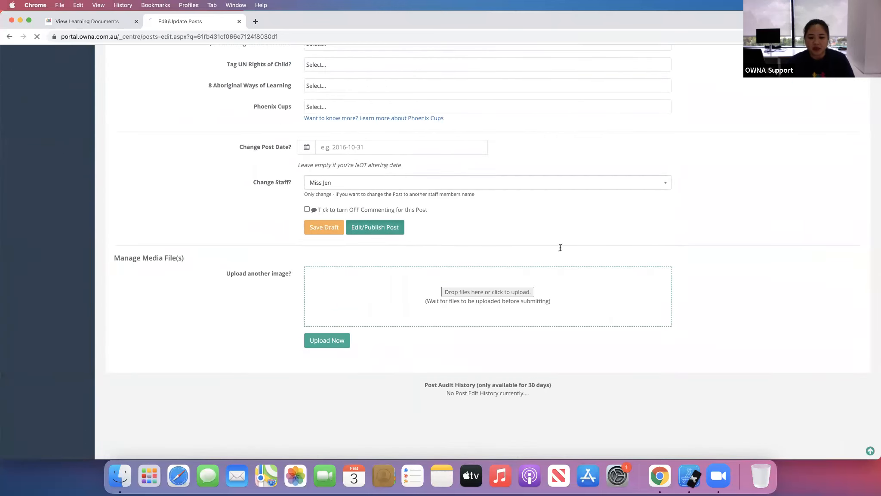
scroll(560, 248, "up", 15)
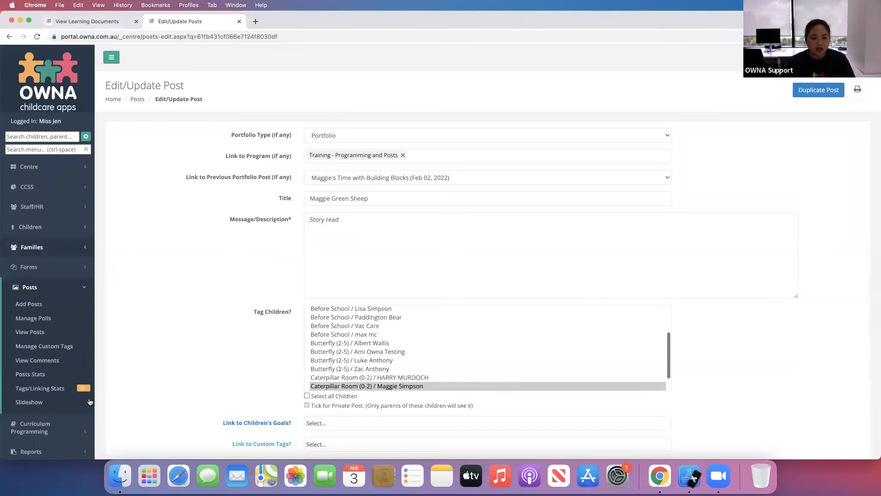
- Open the curriculum program list in a new tab to check program progress
left_click(44, 360, "super")
left_click(295, 23)
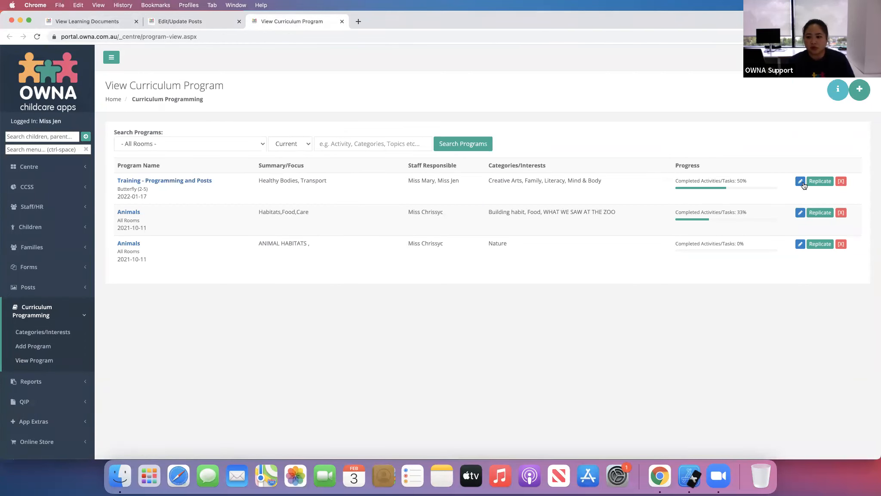
- Open the Training - Programming and Posts program summary and review its EYLF summary, images and tagged posts
left_click(170, 183)
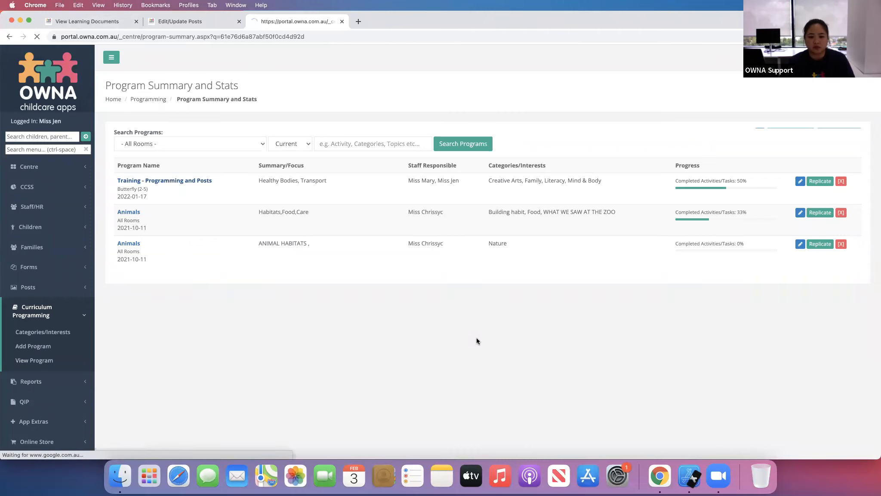
scroll(483, 338, "down", 7)
scroll(483, 338, "down", 20)
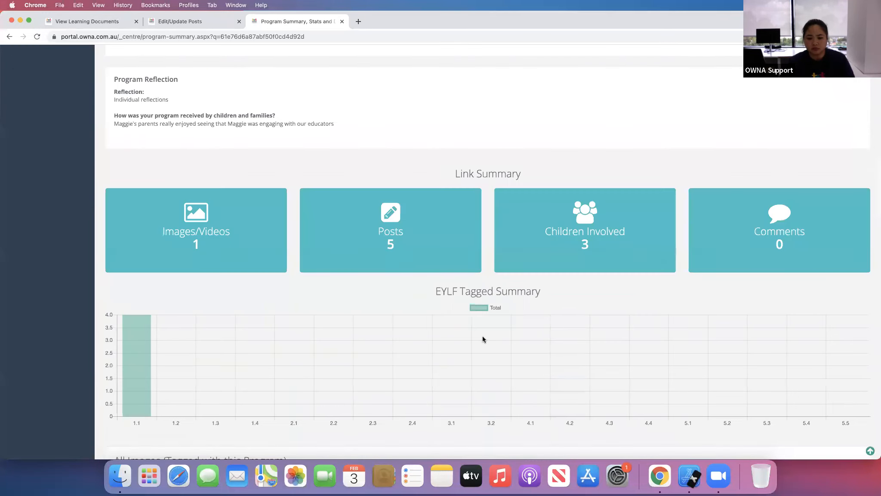
scroll(482, 338, "down", 6)
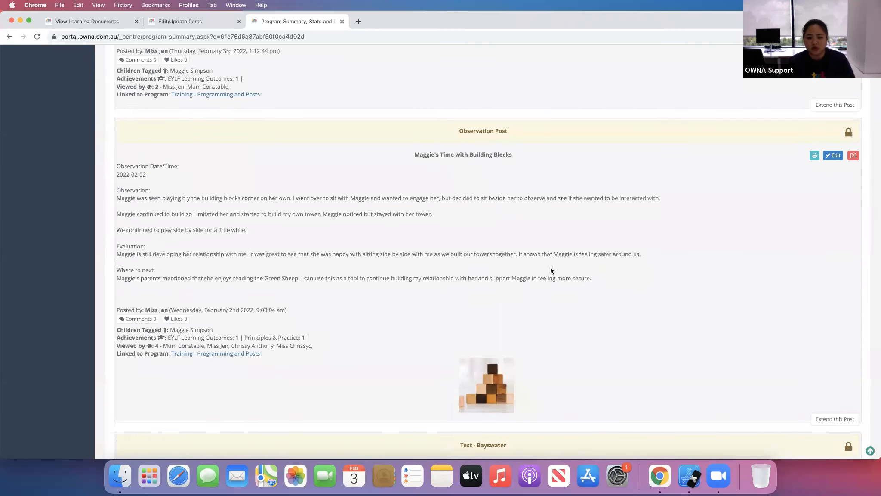
scroll(551, 270, "up", 8)
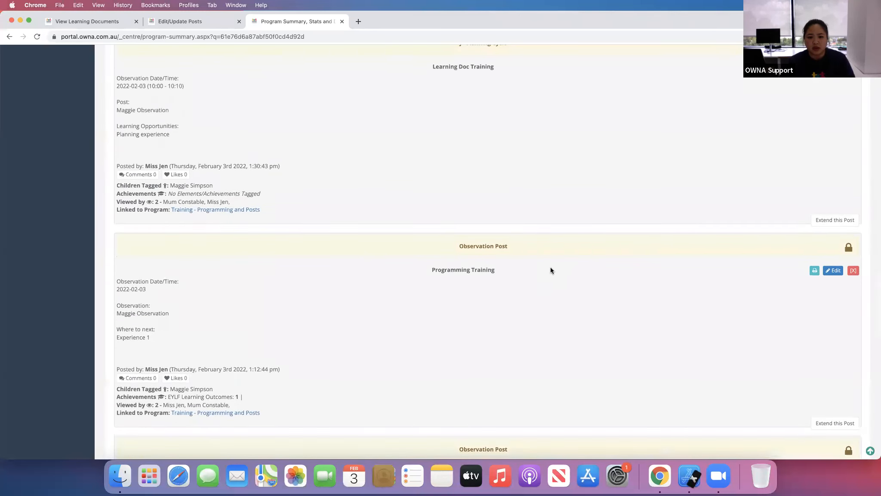
scroll(550, 270, "up", 1)
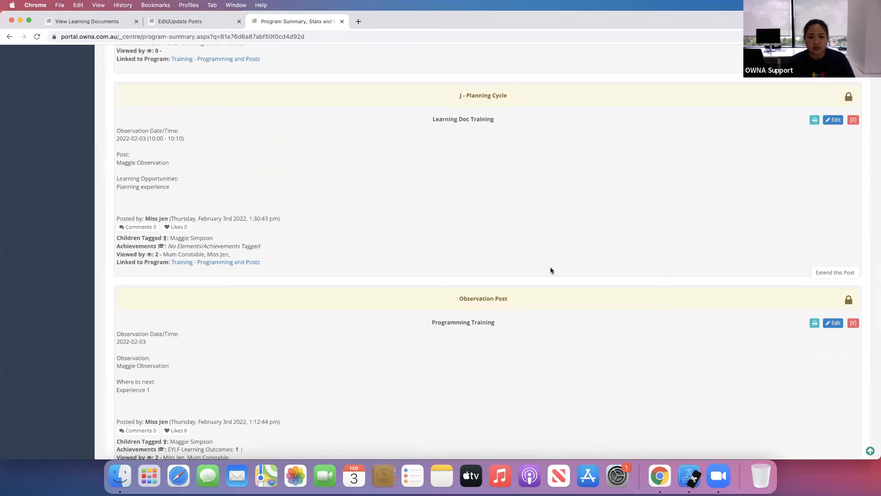
scroll(435, 282, "up", 7)
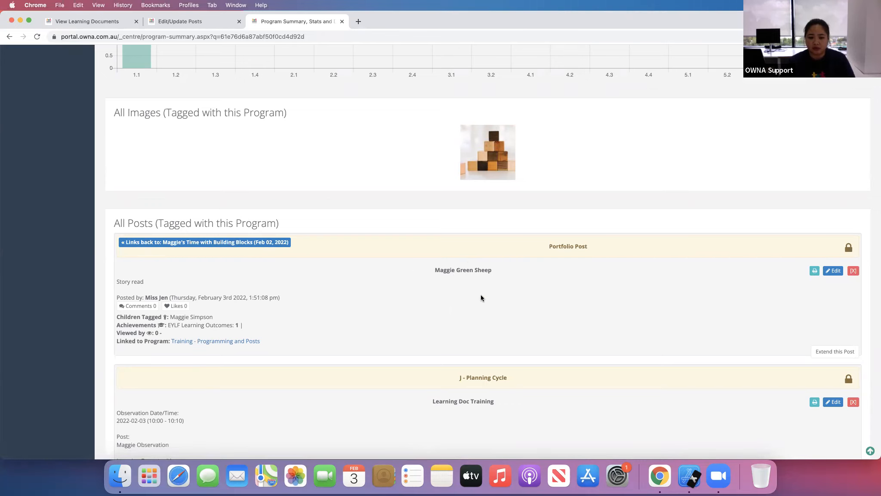
scroll(481, 297, "down", 15)
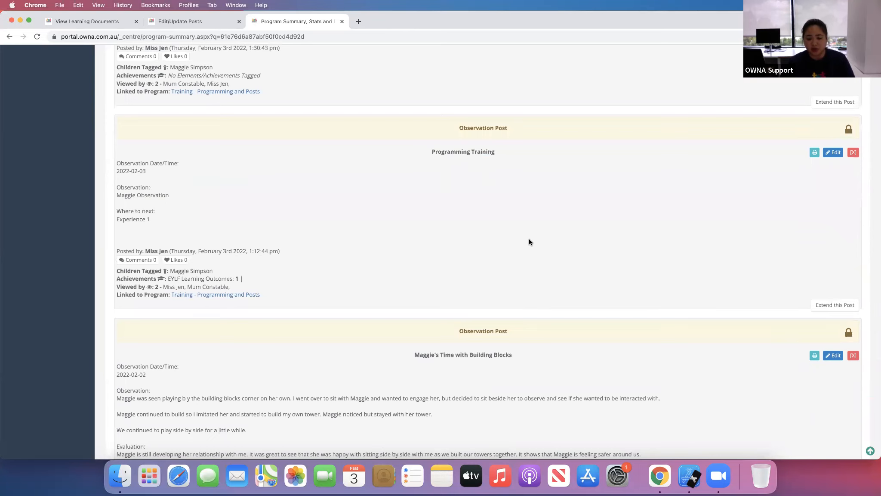
scroll(529, 241, "up", 5)
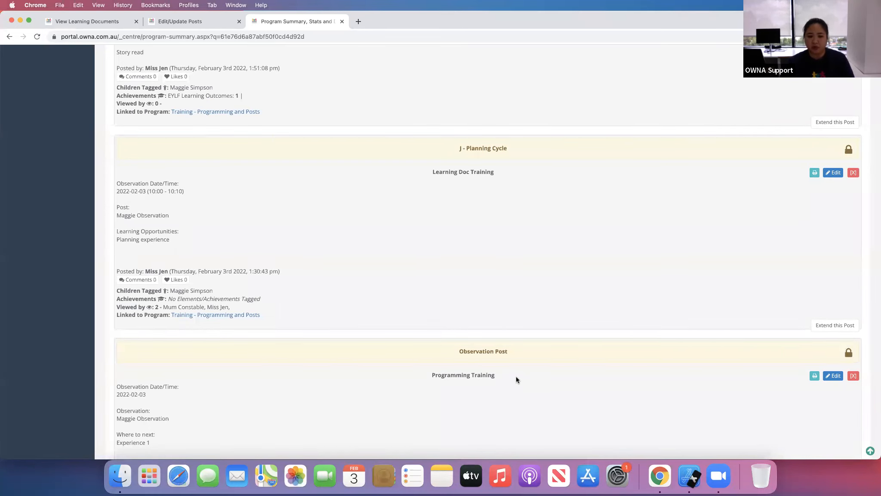
scroll(518, 320, "down", 4)
scroll(518, 316, "up", 10)
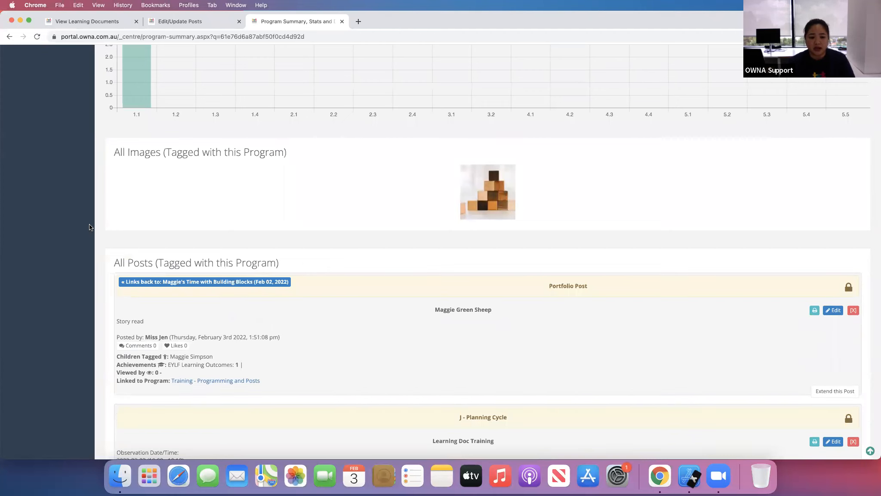
scroll(119, 236, "down", 4)
scroll(119, 236, "up", 4)
scroll(120, 236, "up", 15)
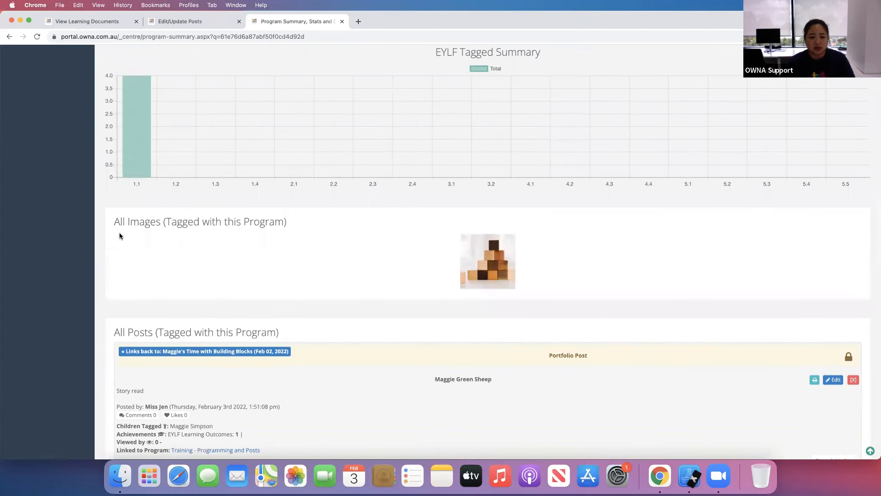
scroll(92, 240, "up", 2)
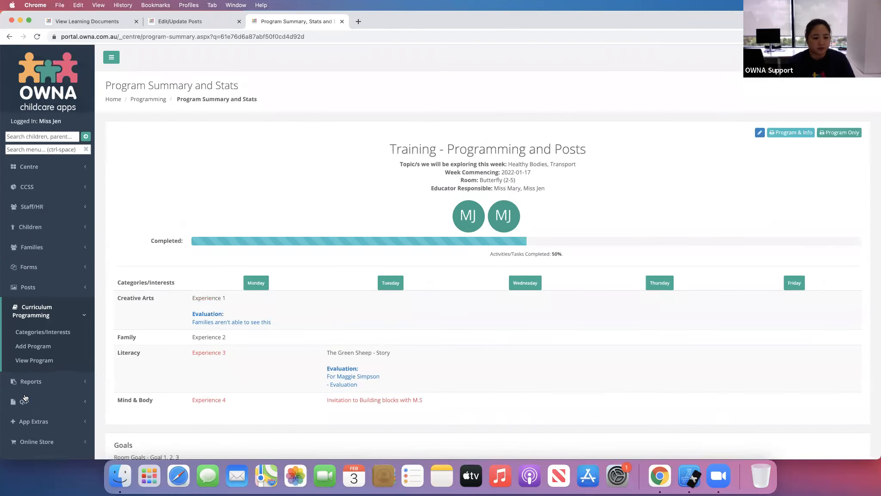
- View all posts filtered to the child Maggie Simpson and scroll through them
left_click(64, 289)
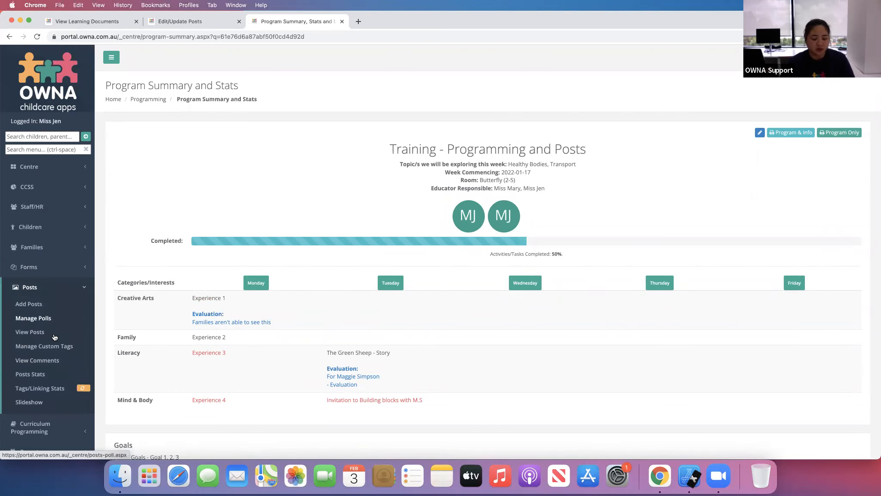
left_click(35, 336)
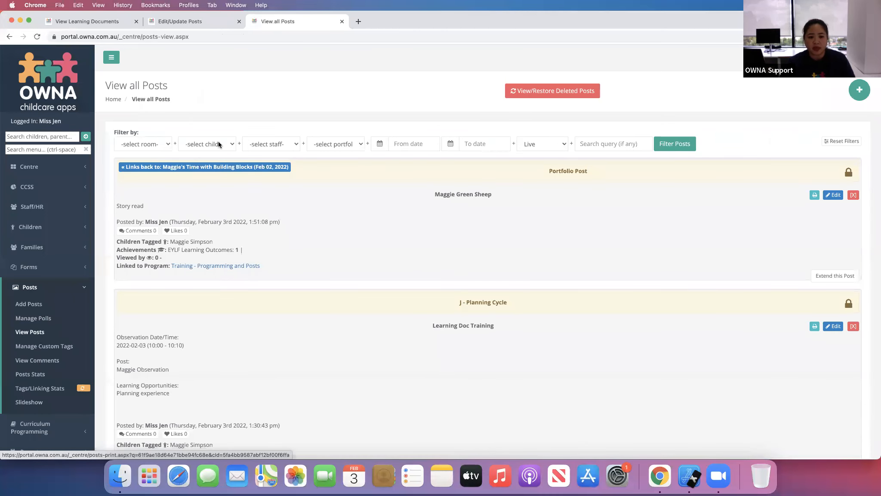
left_click(210, 144)
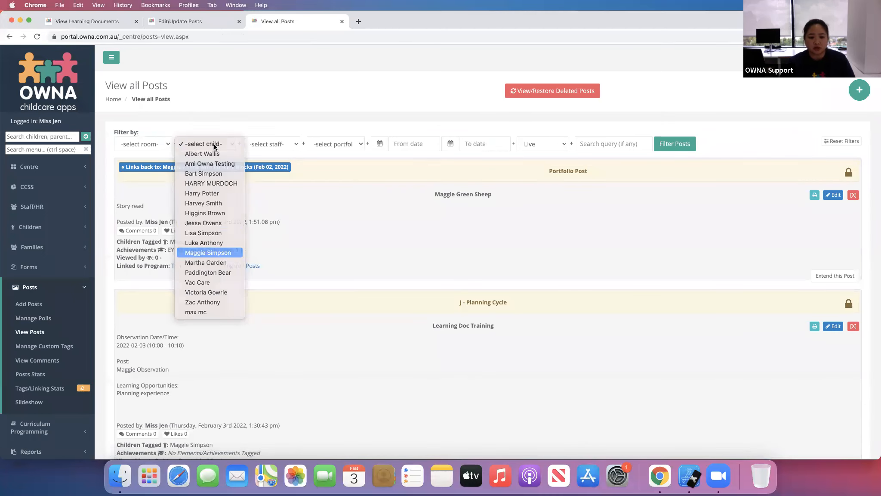
left_click(208, 252)
left_click(670, 149)
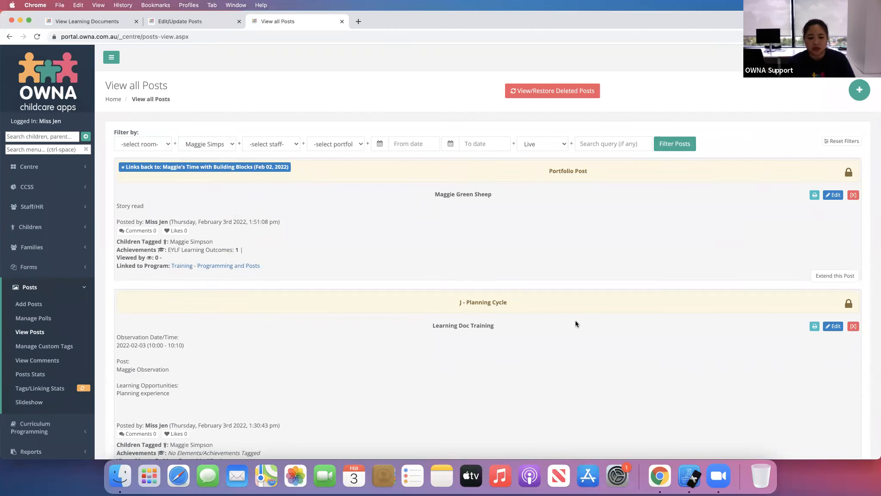
scroll(576, 324, "down", 10)
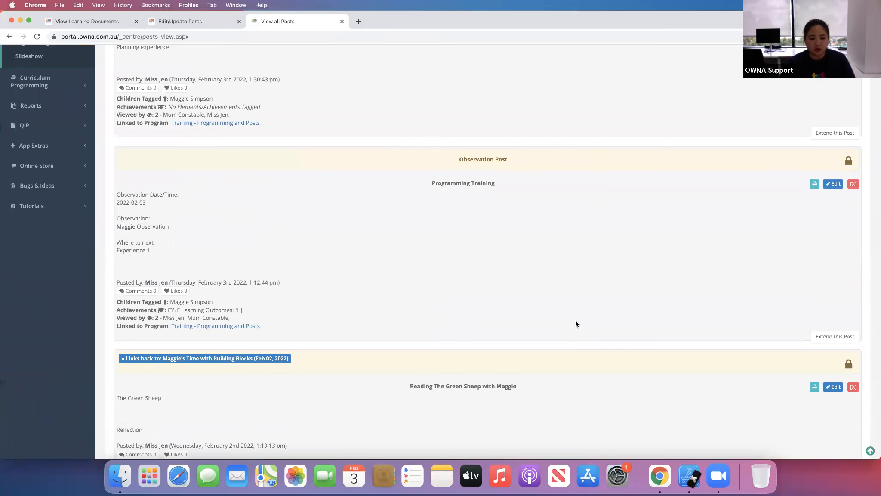
scroll(576, 324, "down", 5)
scroll(576, 324, "up", 15)
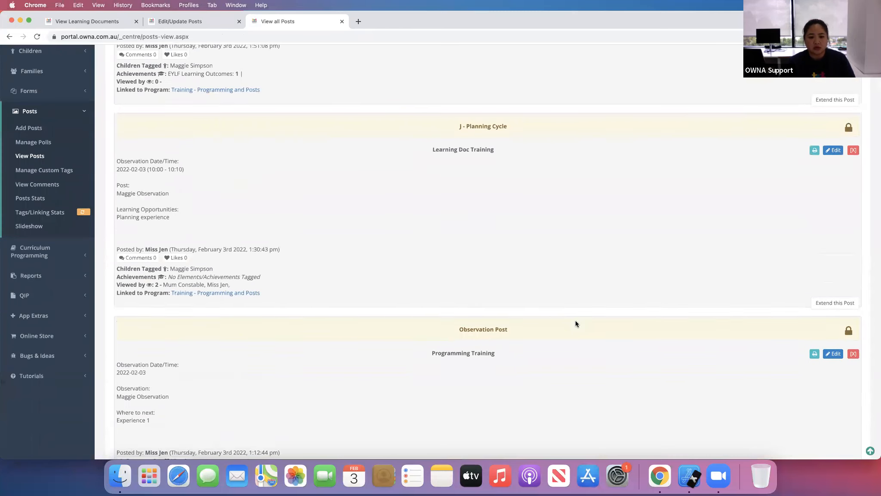
scroll(576, 324, "down", 1)
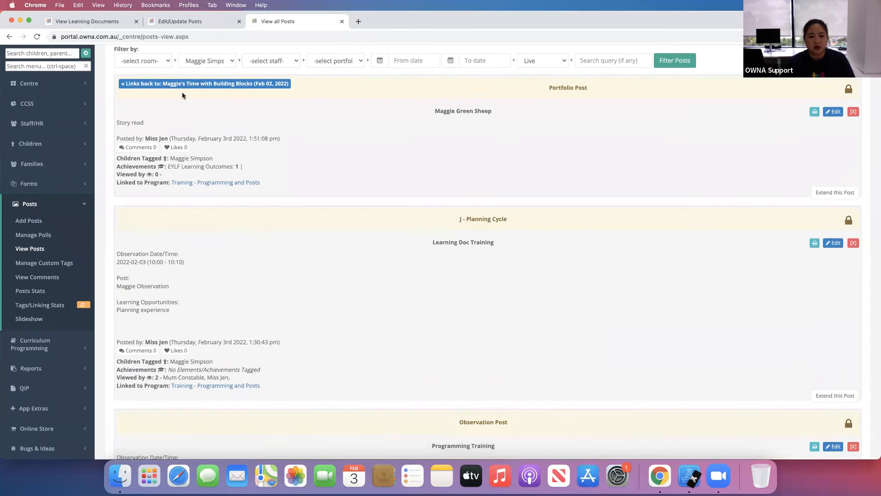
left_click(249, 84)
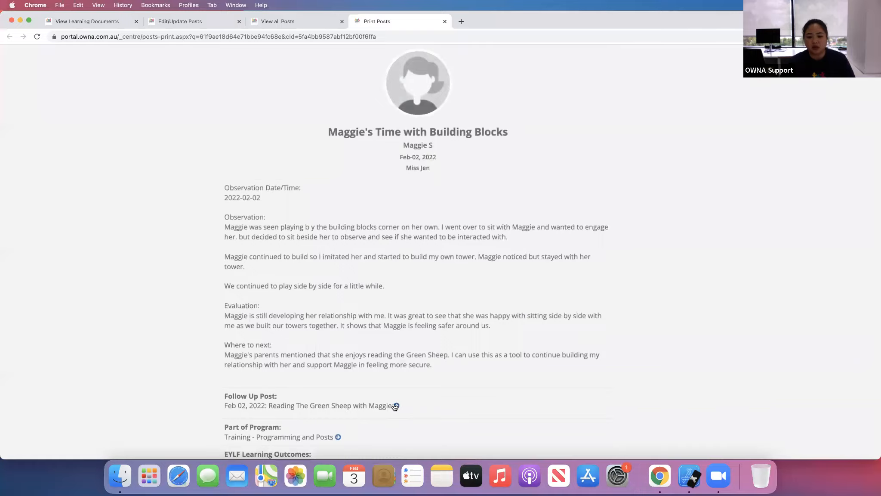
left_click(396, 405)
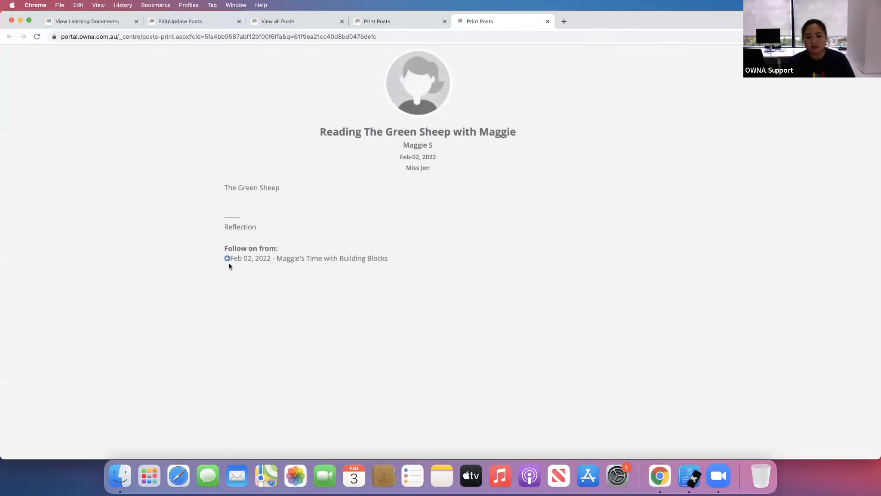
left_click(548, 21)
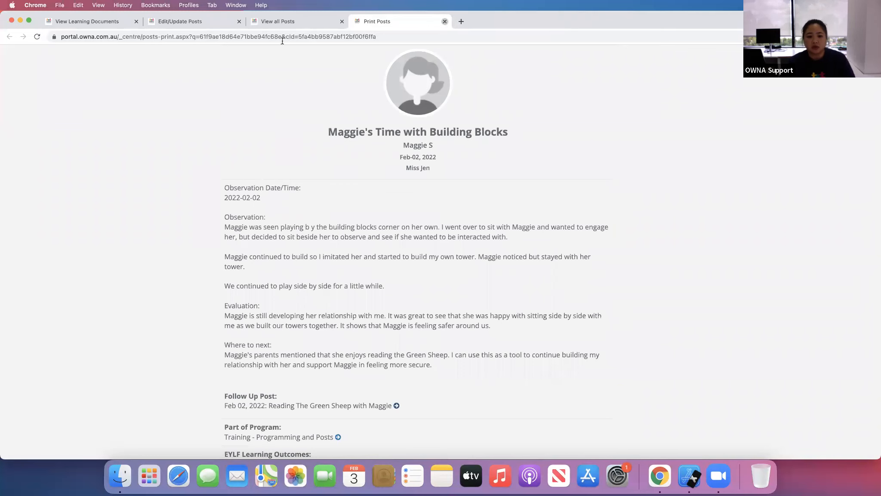
left_click(444, 21)
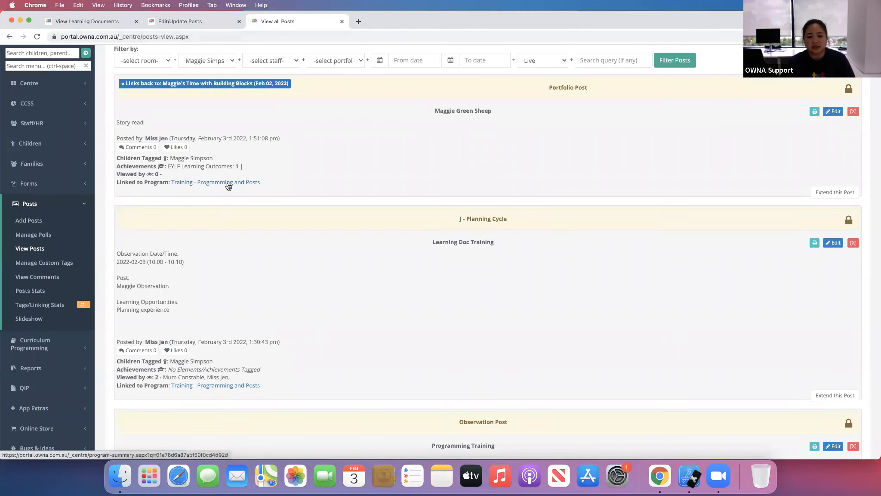
- Scroll through Maggie Simpson's filtered posts to compare the linked observations and program links
scroll(335, 316, "down", 2)
scroll(335, 318, "down", 20)
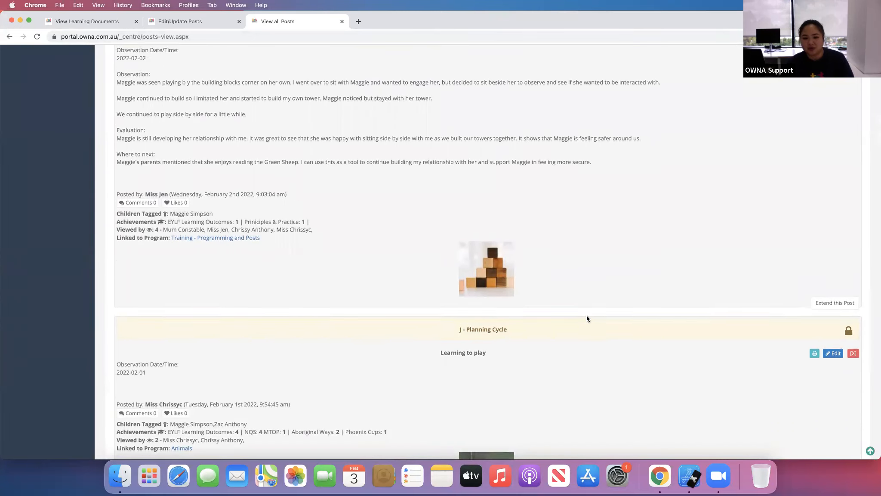
scroll(587, 315, "down", 4)
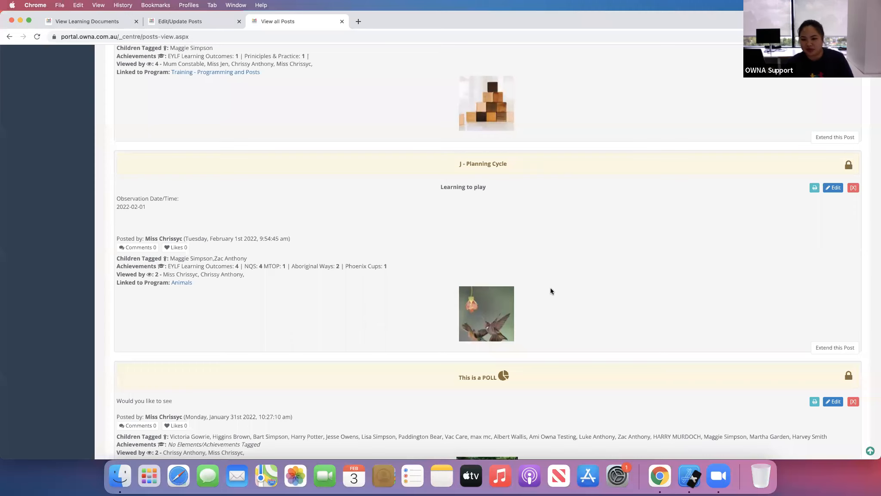
scroll(550, 290, "up", 3)
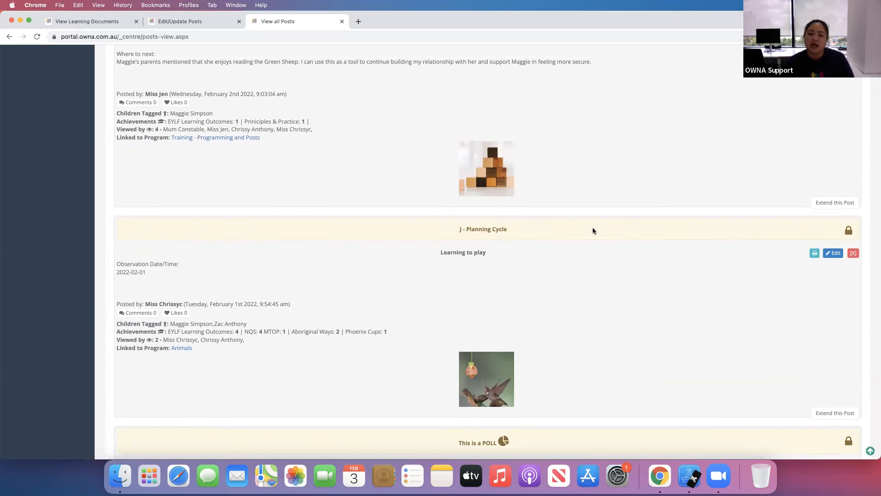
scroll(587, 284, "up", 8)
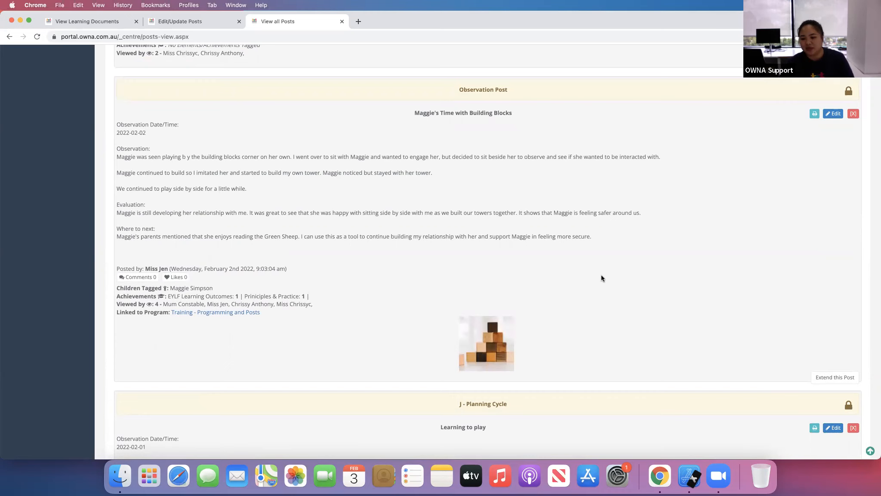
scroll(194, 245, "up", 8)
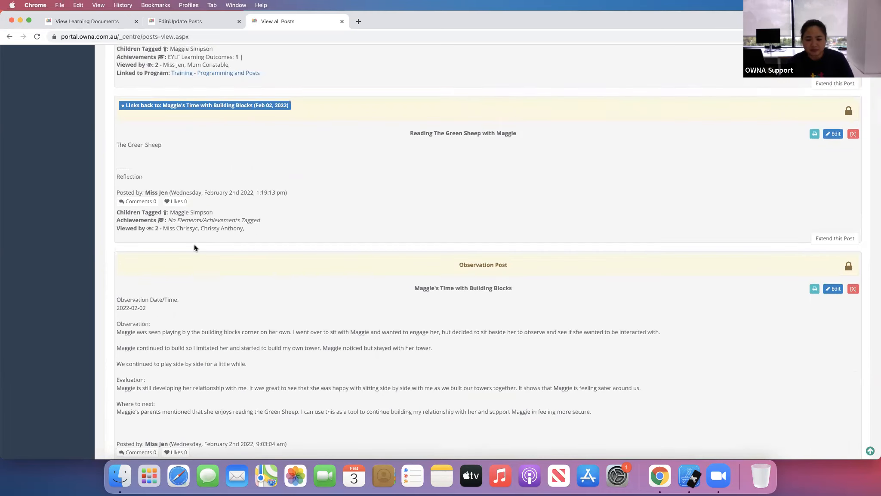
scroll(492, 302, "up", 15)
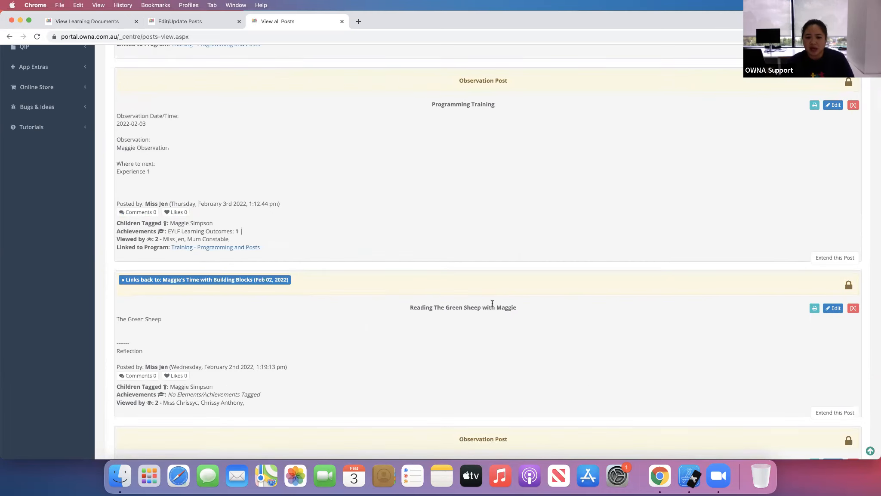
scroll(492, 304, "up", 12)
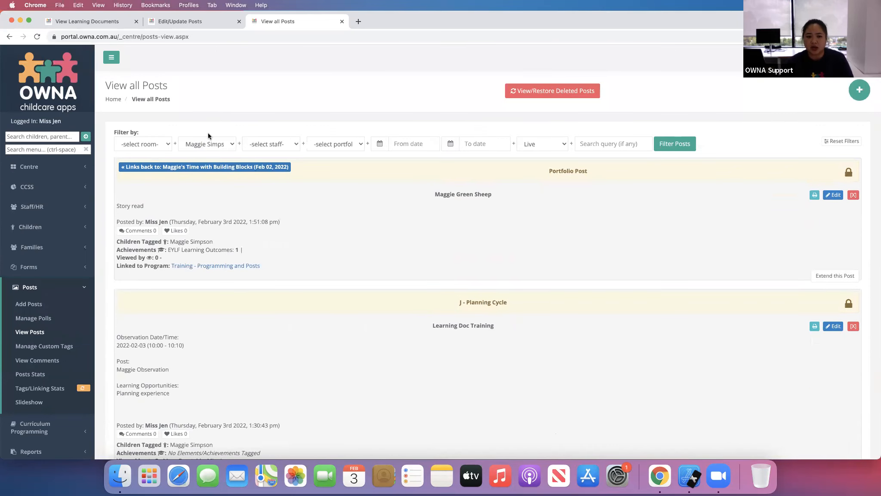
- Open the Add Curriculum Program form and the Categories/Interests page in a new tab
left_click(52, 427)
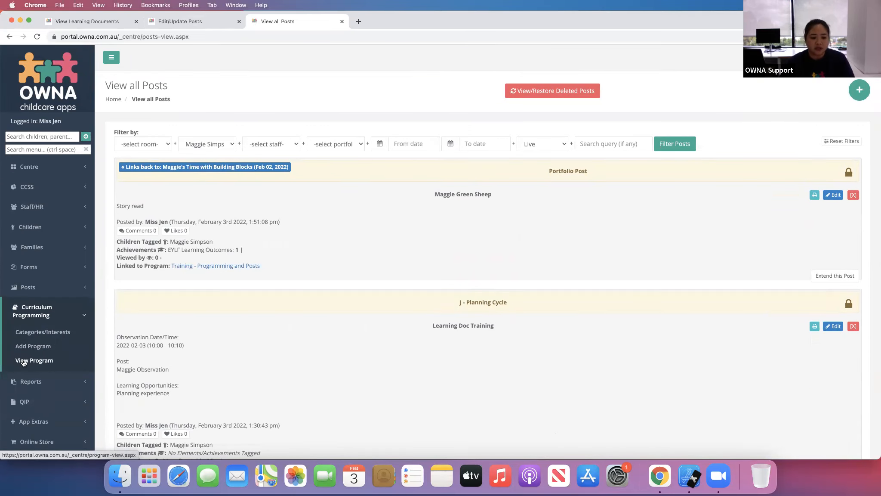
left_click(43, 361)
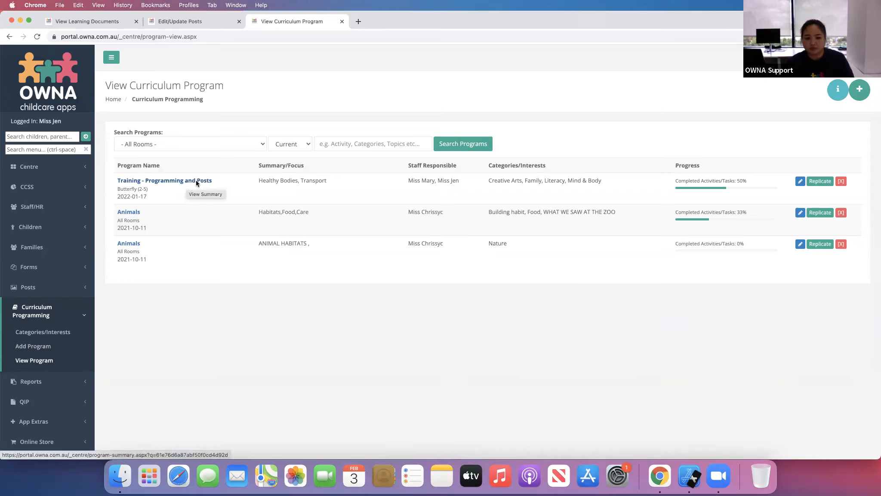
left_click(25, 352)
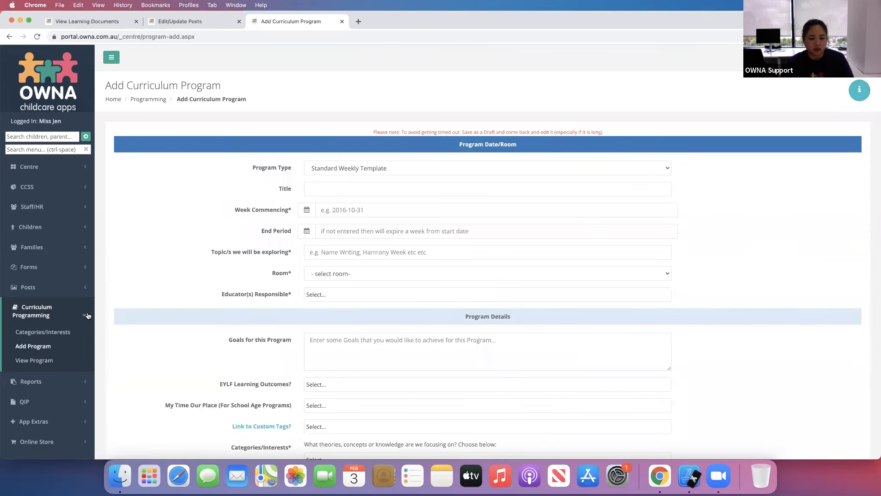
left_click(43, 332, "super")
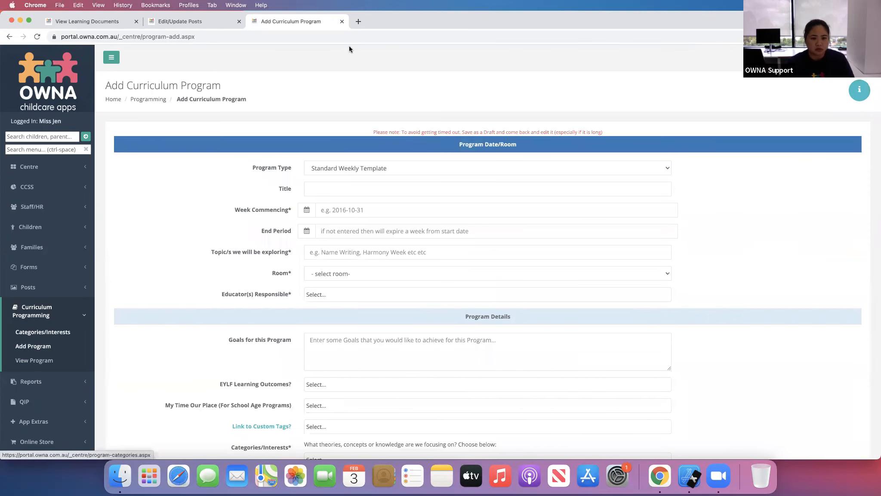
- Close the post editing tab and set the new program's type to Standard Block Template
left_click(239, 21)
left_click(371, 168)
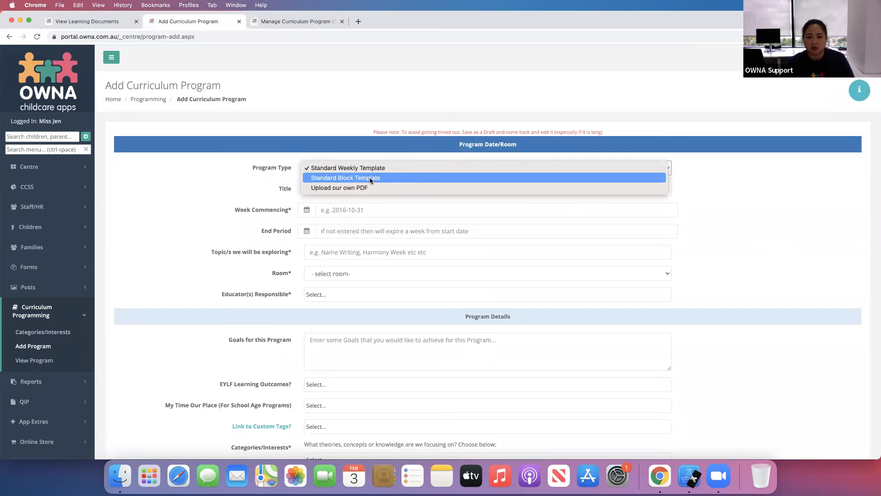
left_click(370, 178)
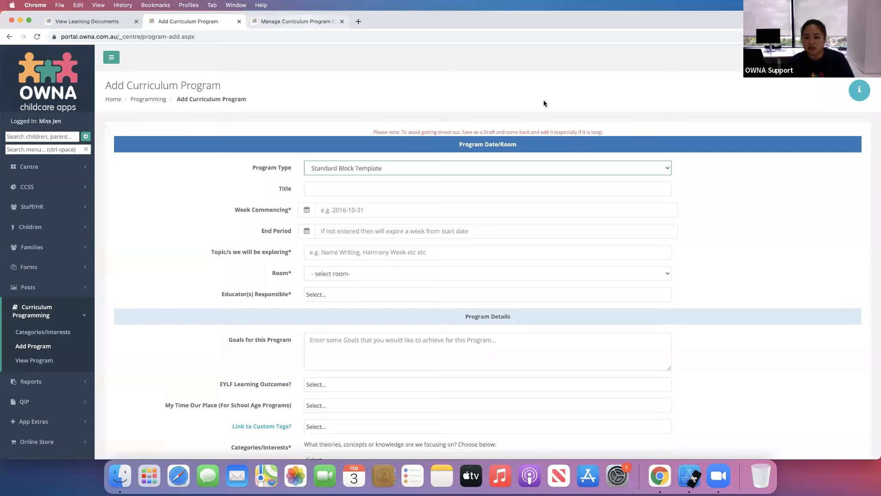
- Add Saturday and Sunday as new curriculum categories/interests
left_click(295, 22)
left_click(417, 236)
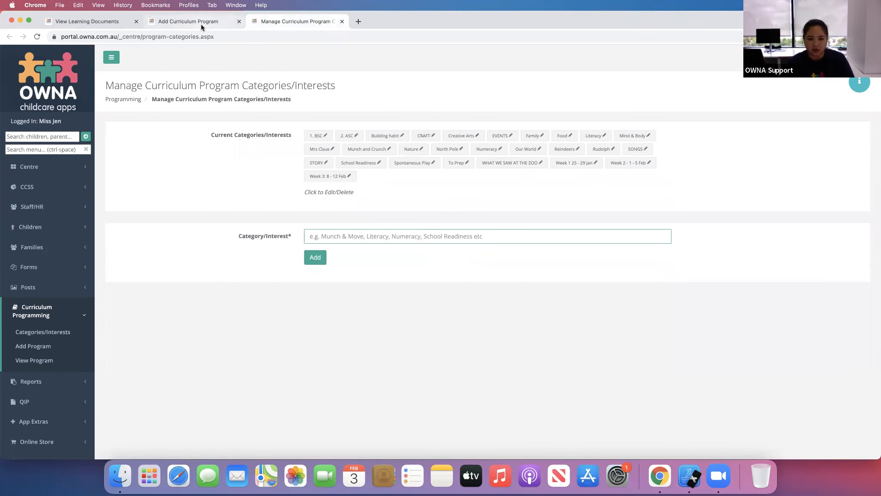
type("Su")
type("aturday")
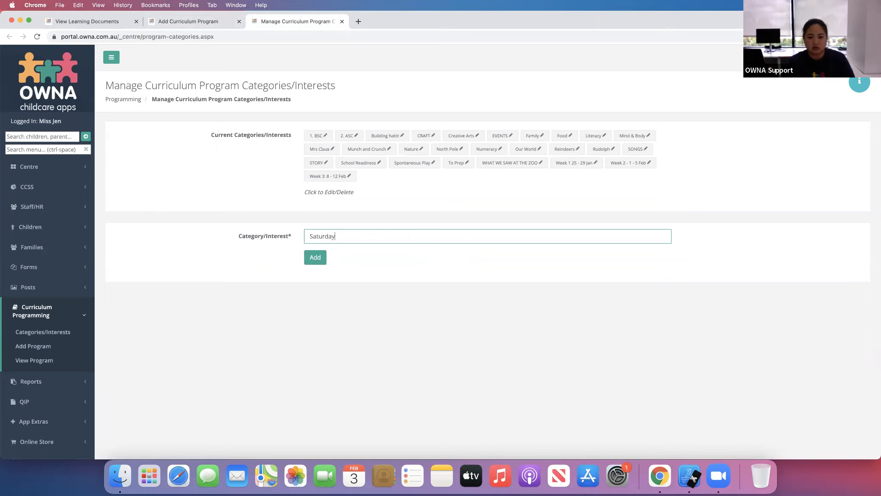
left_click(314, 259)
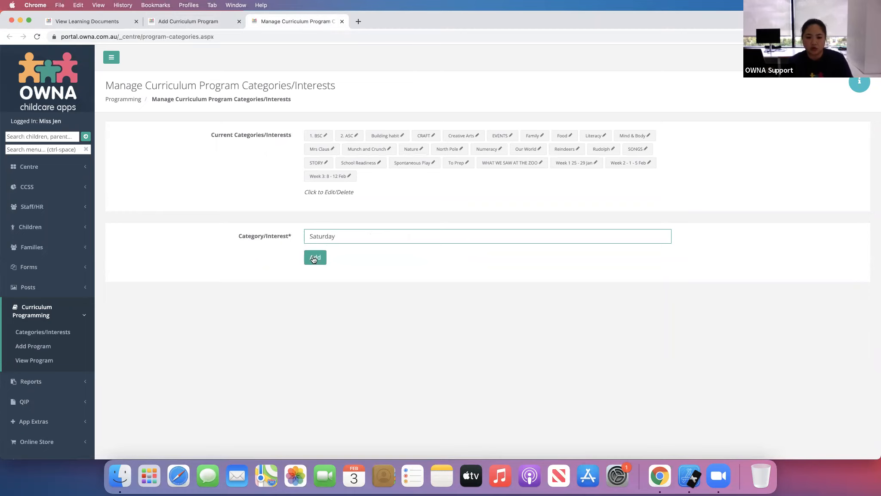
left_click(366, 236)
type("Sunday")
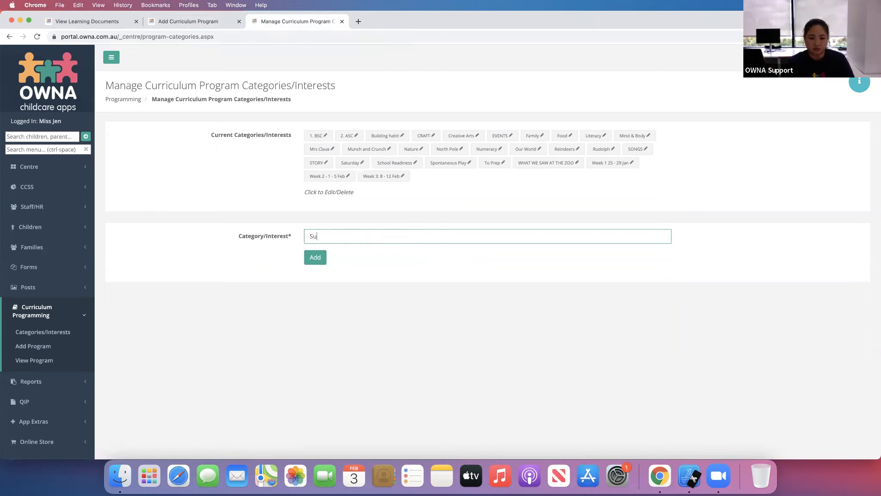
left_click(325, 260)
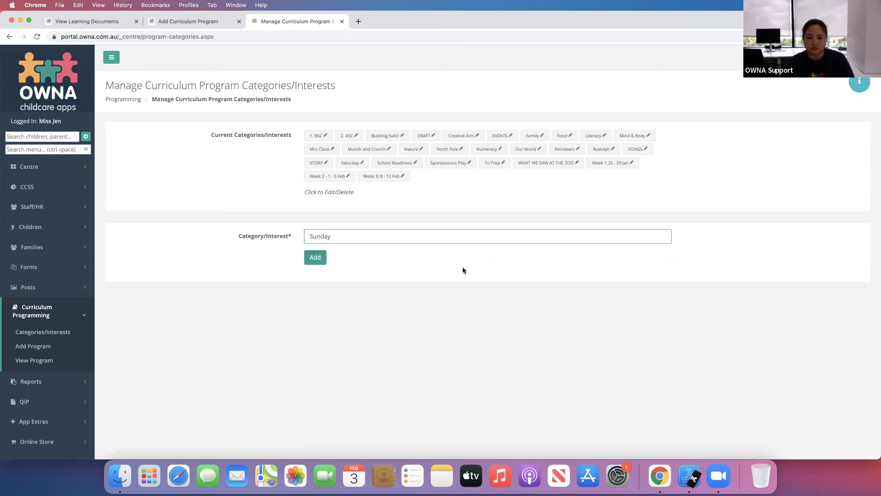
- Return to the program form and title it Training - Block Template
left_click(174, 21)
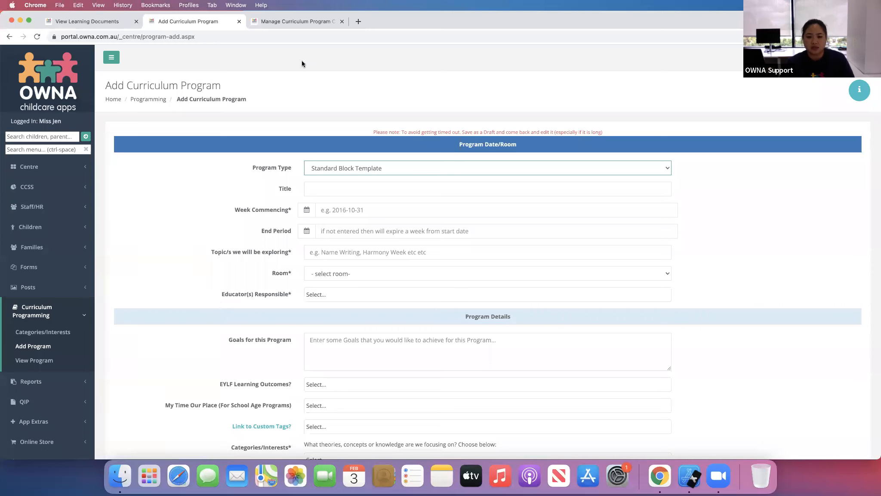
left_click(299, 22)
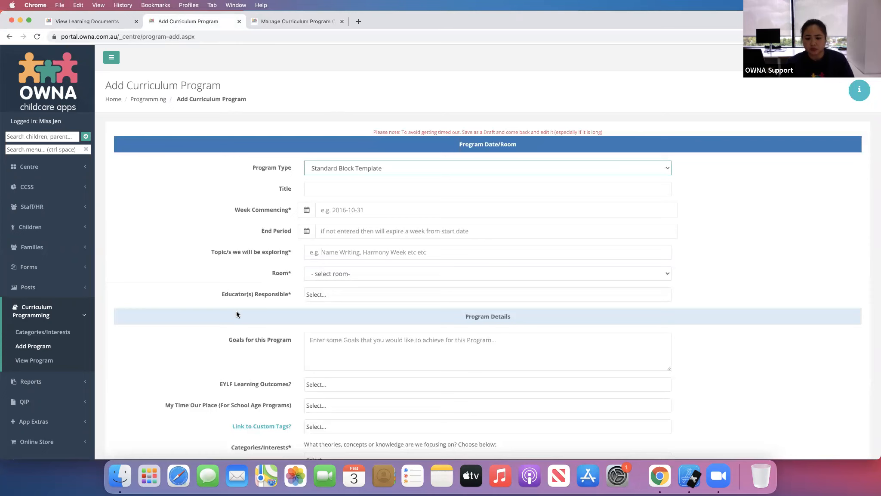
scroll(224, 310, "down", 1)
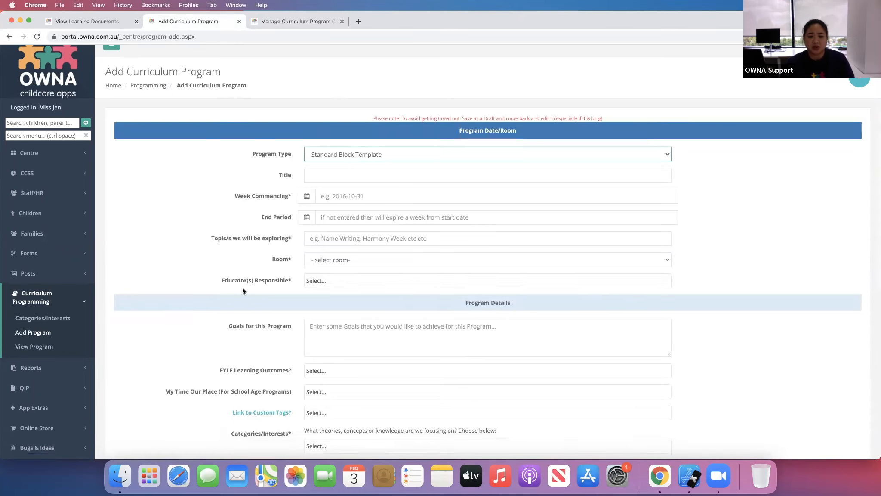
left_click(350, 178)
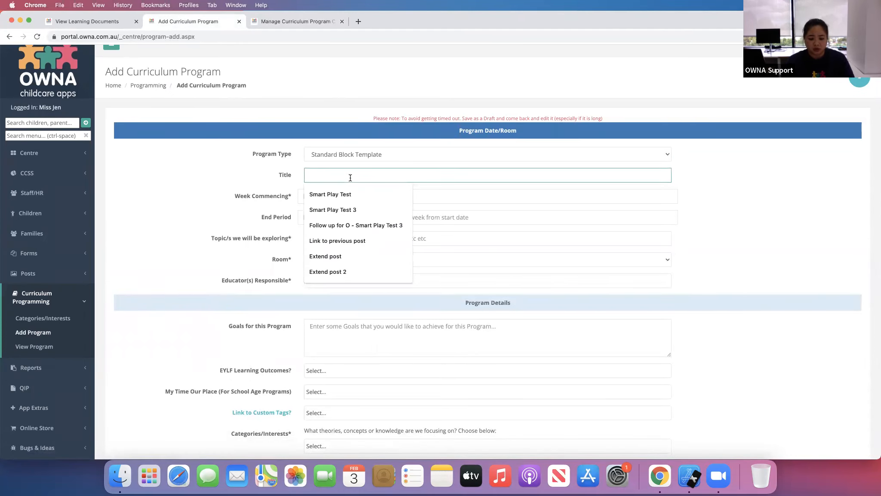
type("Training")
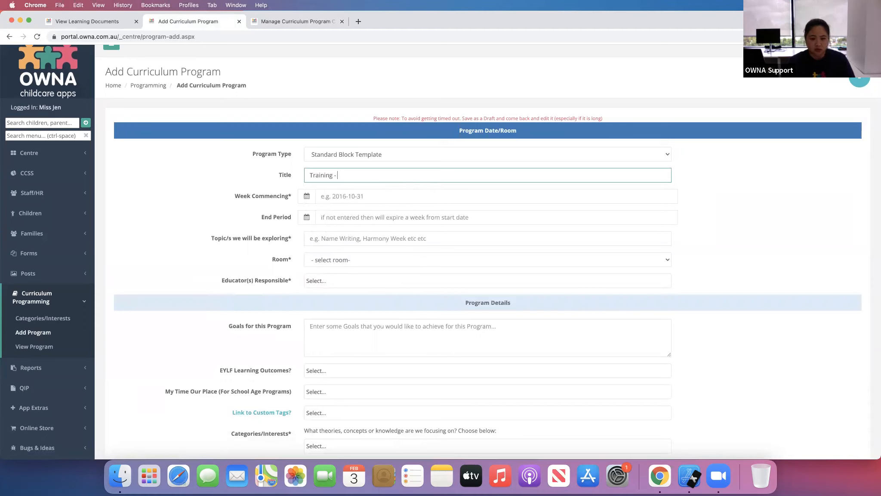
type(" - Block Template")
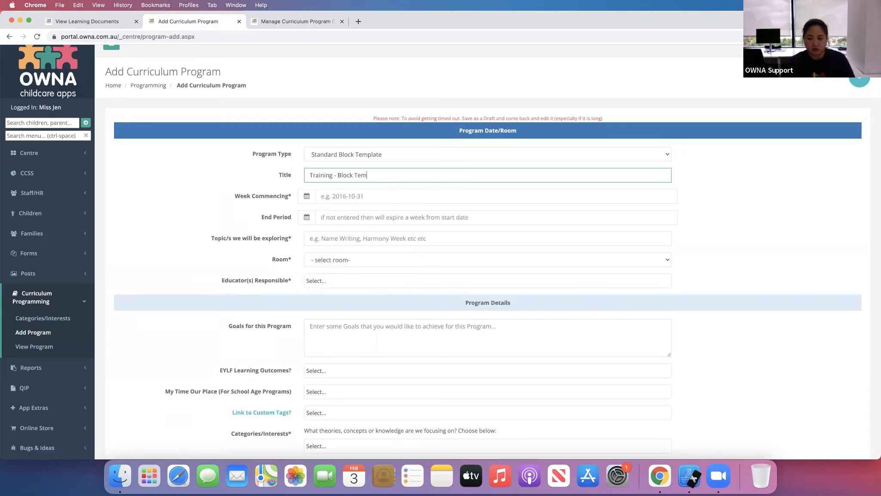
- Set the week commencing to 2022-01-31 and the end period to 2022-02-13
left_click(350, 199)
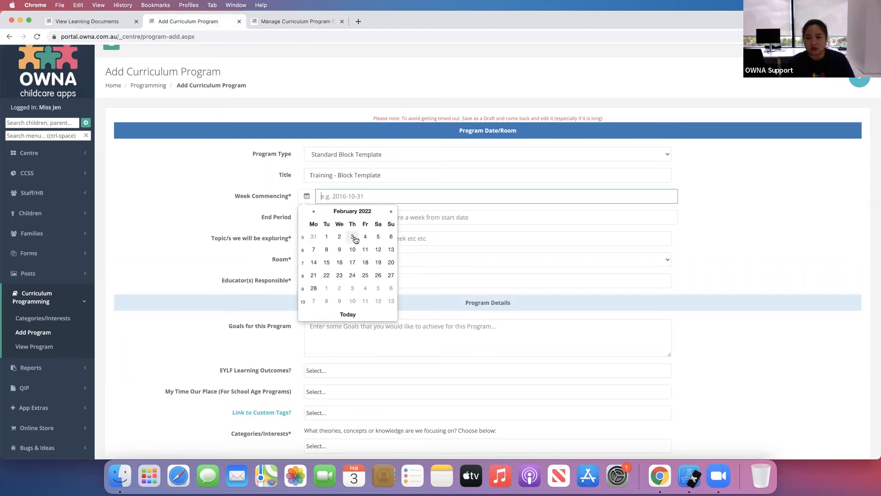
left_click(314, 237)
left_click(354, 216)
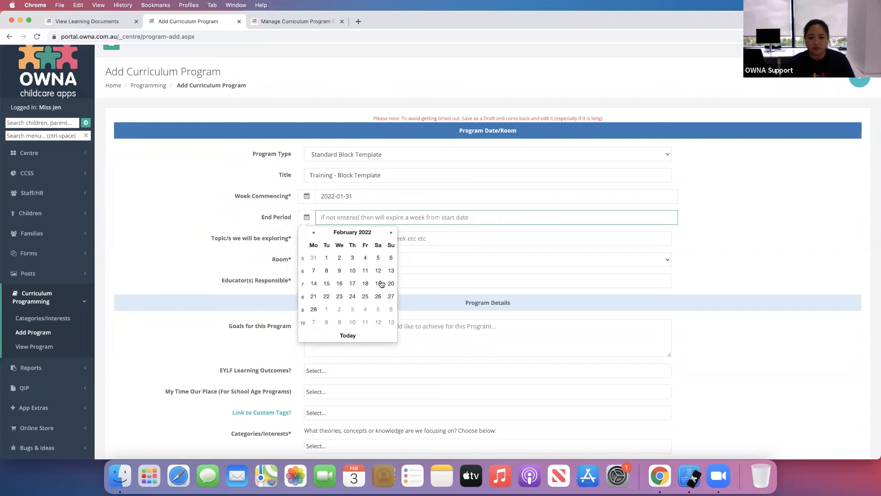
left_click(390, 271)
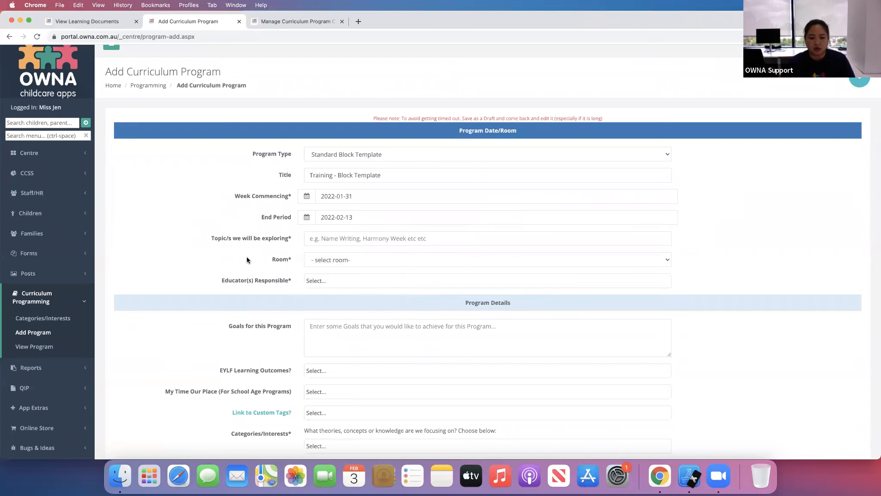
- Enter Test as the topic to explore
scroll(245, 258, "down", 1)
left_click(343, 231)
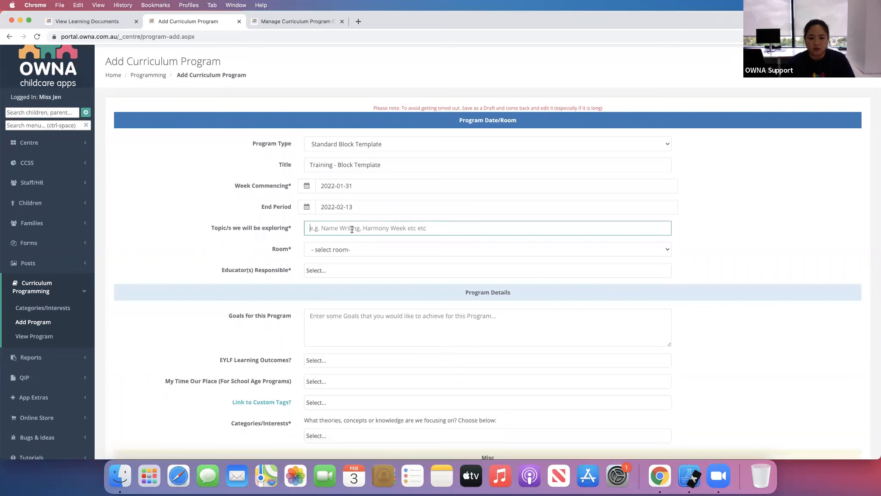
type("Tes")
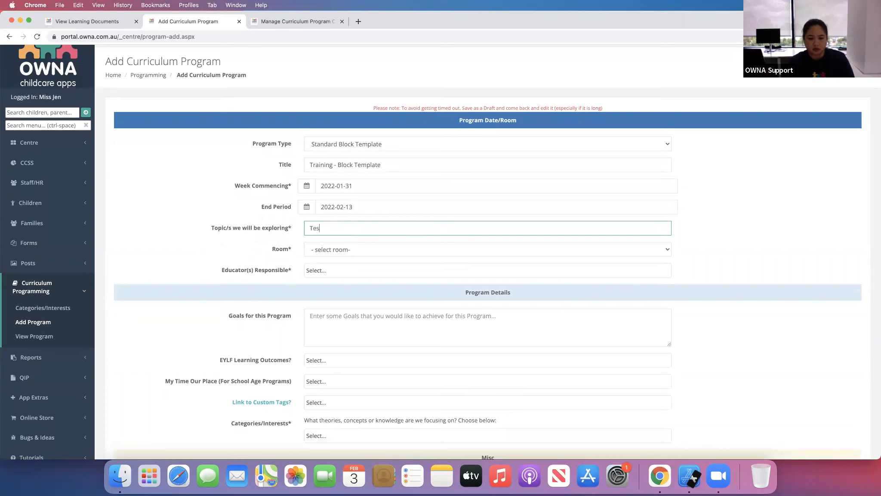
type("t")
left_click(208, 256)
- Set the room to Caterpillar Room (0-2) and assign the logged-in educator as responsible
left_click(334, 252)
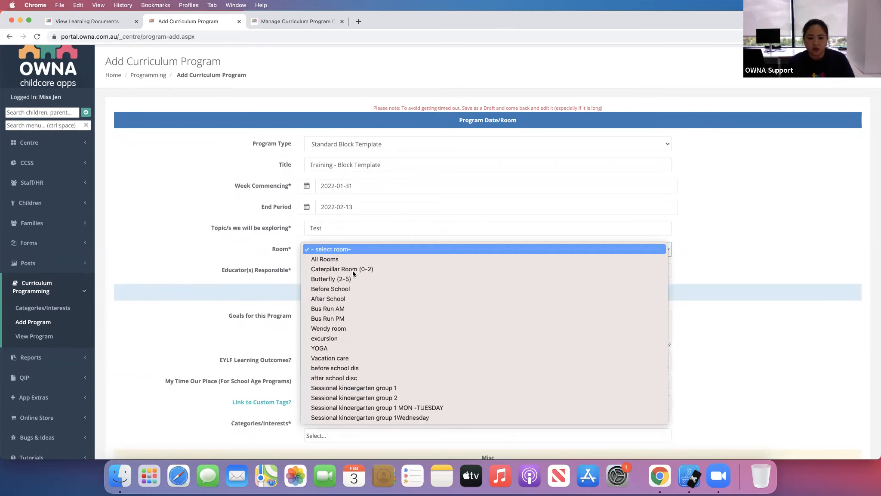
left_click(355, 271)
left_click(334, 271)
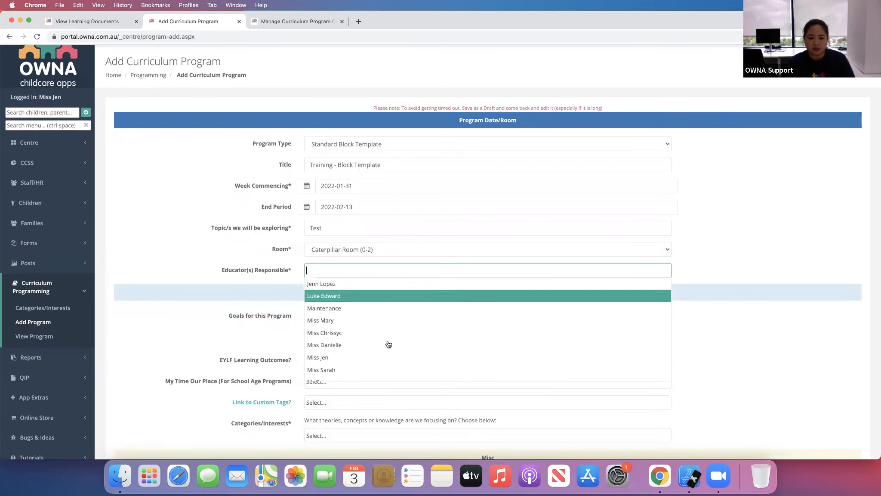
left_click(387, 356)
- Enter Goals 1, 2, 3 as the program goals and pick EYLF outcome 1.1 - Children feel safe, secure and supported
scroll(175, 329, "down", 3)
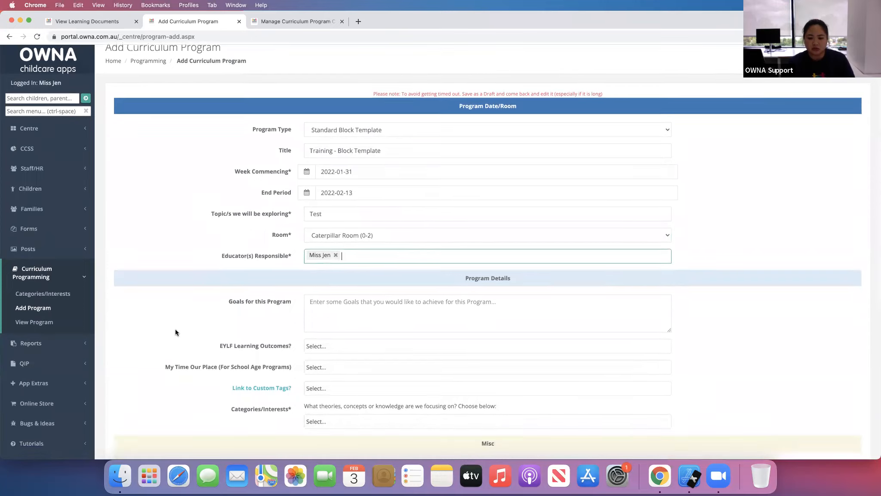
left_click(373, 242)
type("Goals 1. 2, 3")
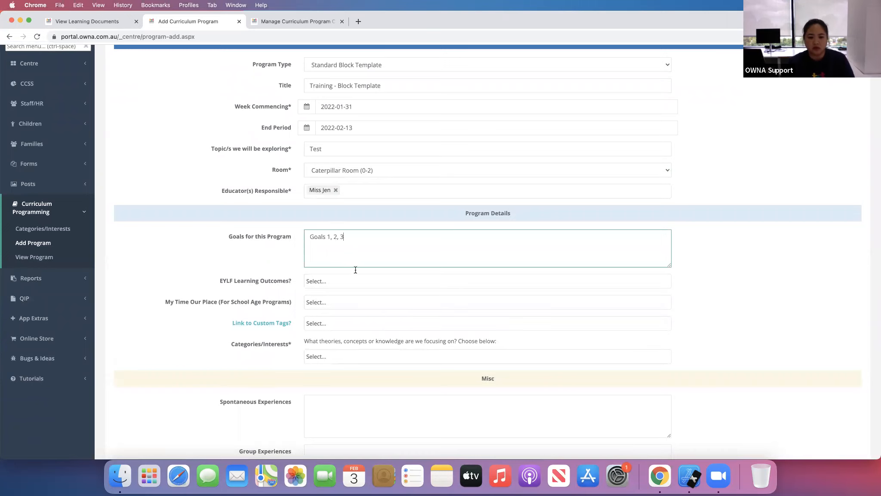
left_click(354, 281)
key("Return")
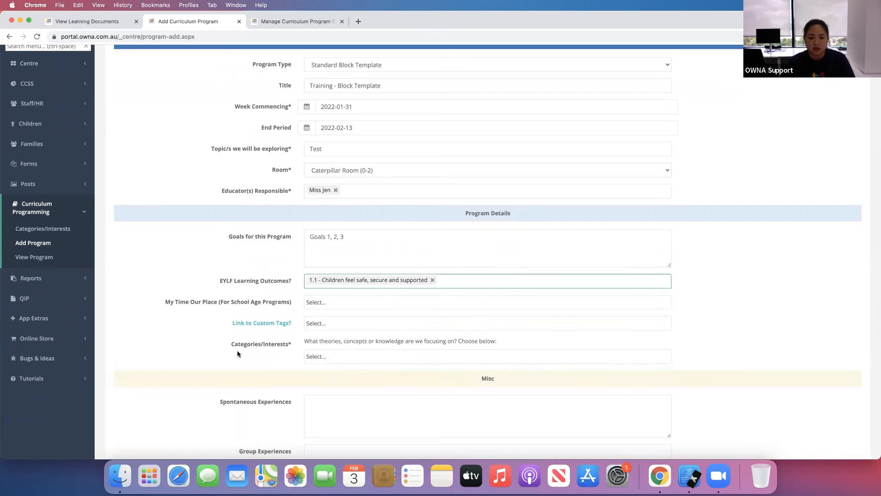
- Pick 1. BSC and 2. ASC as the program's categories/interests
scroll(241, 340, "down", 5)
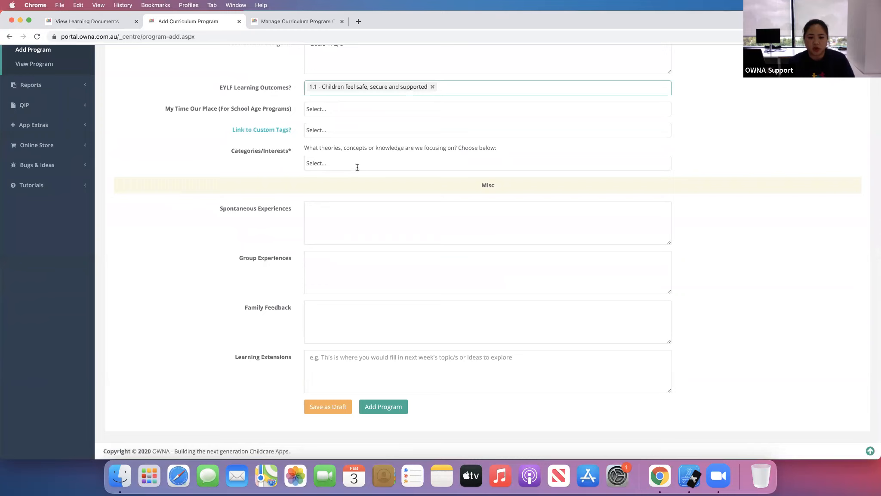
left_click(358, 167)
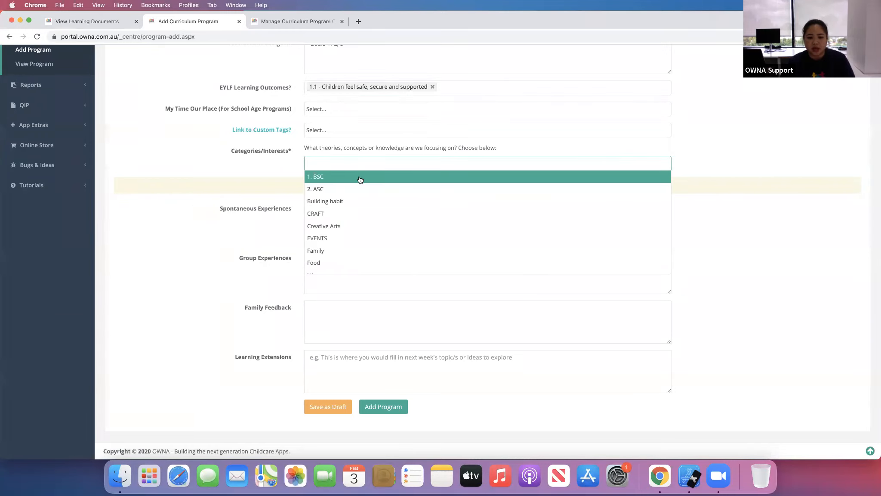
left_click(360, 178)
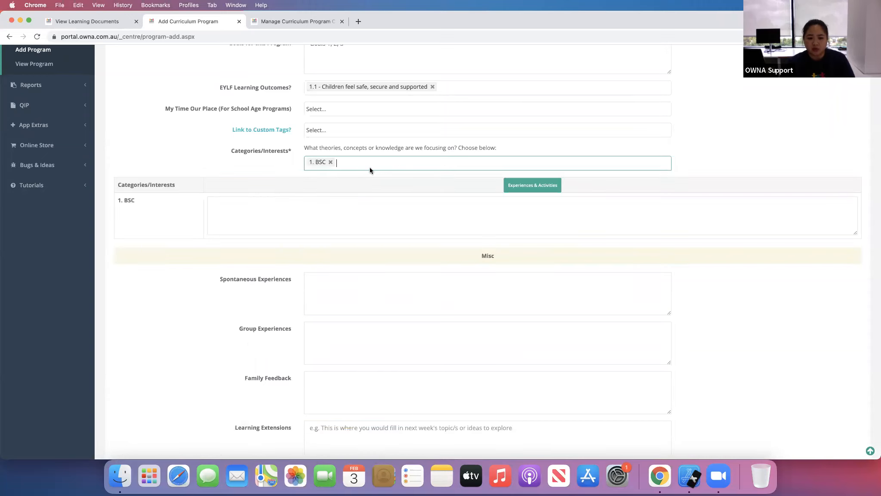
left_click(351, 179)
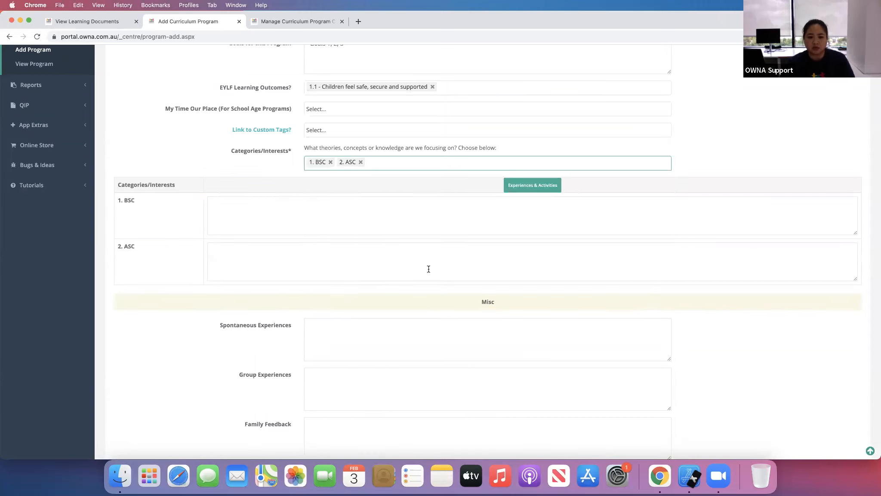
- List Monday, Tuesday and Wednesday as experiences under the 1. BSC category
left_click(349, 217)
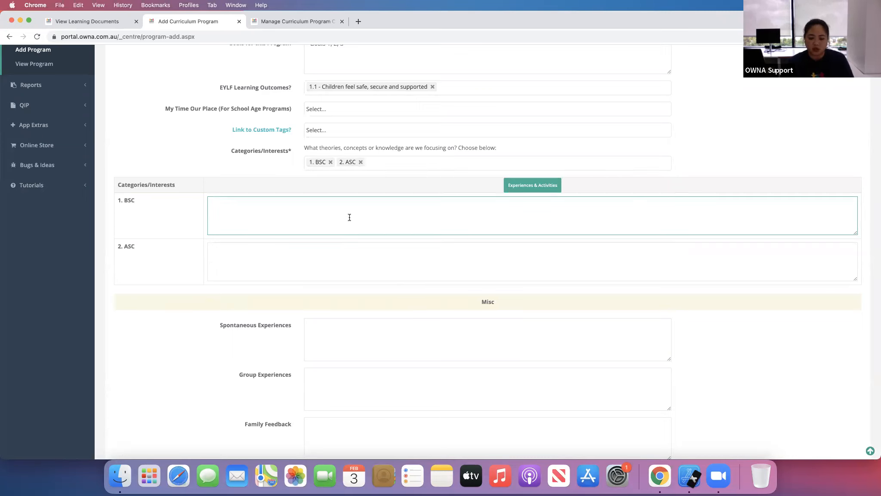
type("Monday")
key("Return")
key("Return")
type("Tuesday")
key("Return")
type("Wedens")
key("BackSpace")
key("BackSpace")
key("BackSpace")
type("nesday")
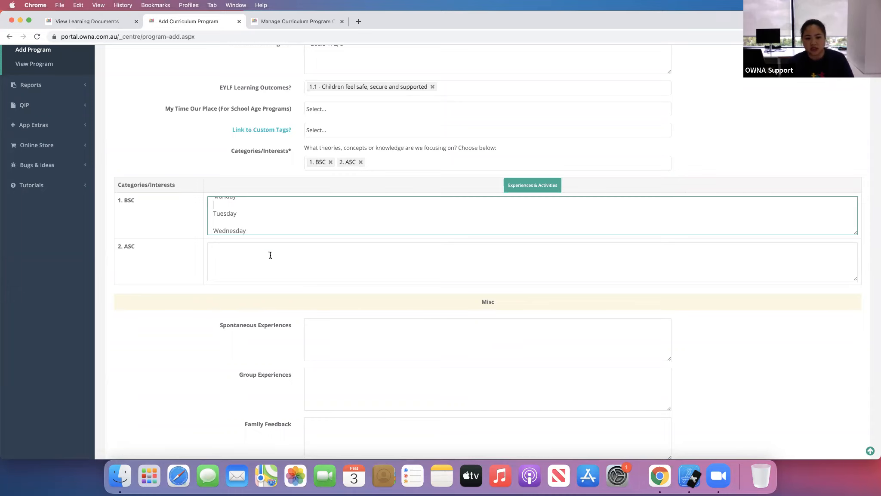
- Replace the categories with Week 1 25 - 29 Jan, Week 2 - 1 - 5 Feb and Week 3: 8 - 12 Feb
left_click(331, 162)
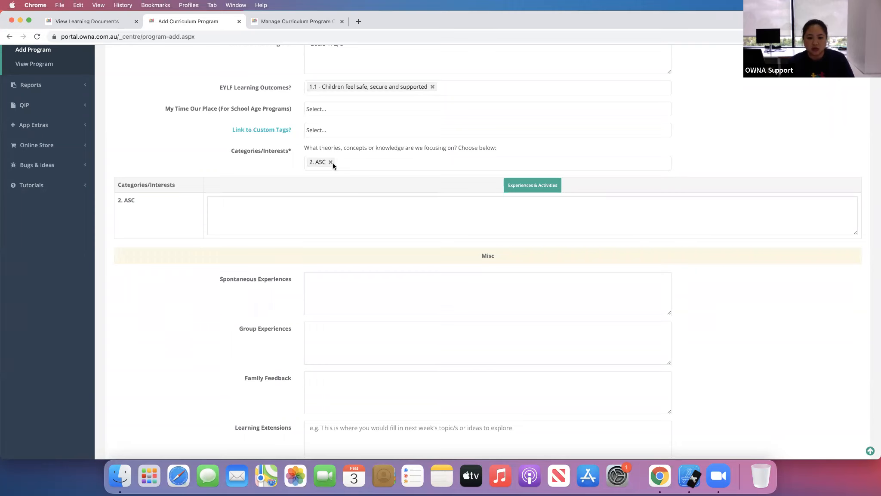
left_click(332, 162)
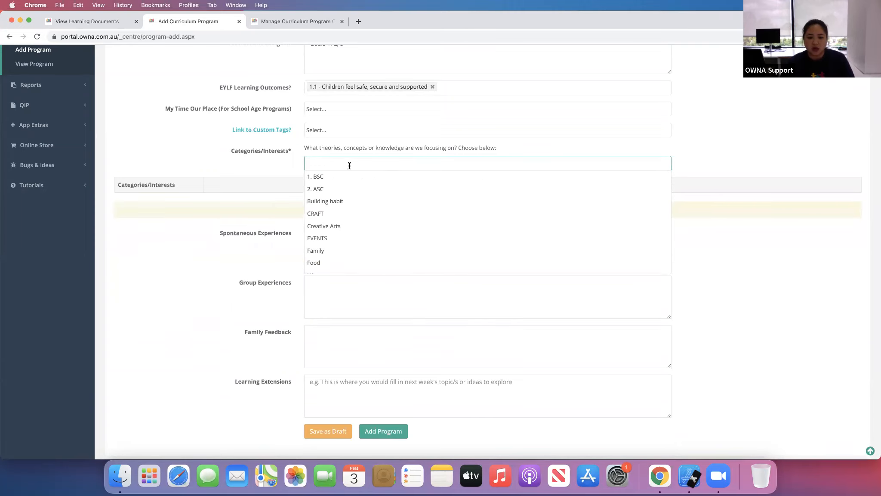
scroll(362, 246, "down", 10)
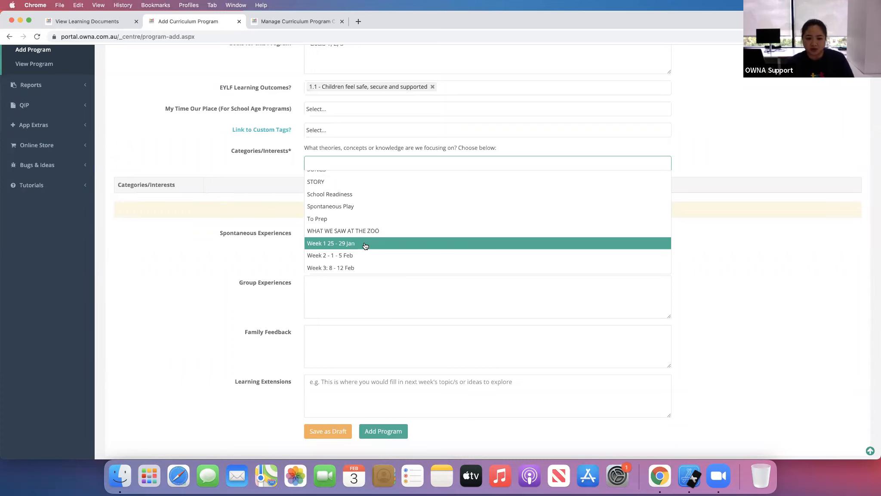
left_click(365, 244)
left_click(374, 164)
scroll(380, 241, "down", 5)
left_click(375, 250)
left_click(431, 161)
scroll(418, 239, "down", 10)
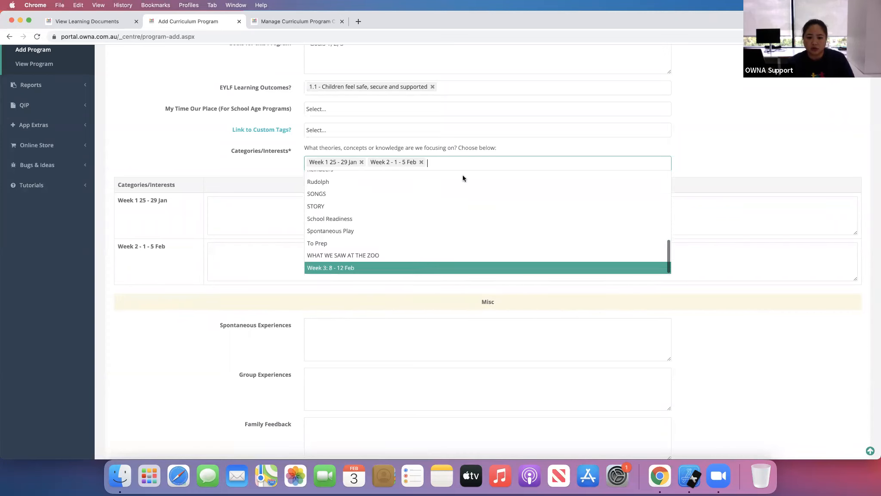
key("Return")
- Enter Literacy and Physical activity as experiences for Week 1 25 - 29 Jan
left_click(315, 210)
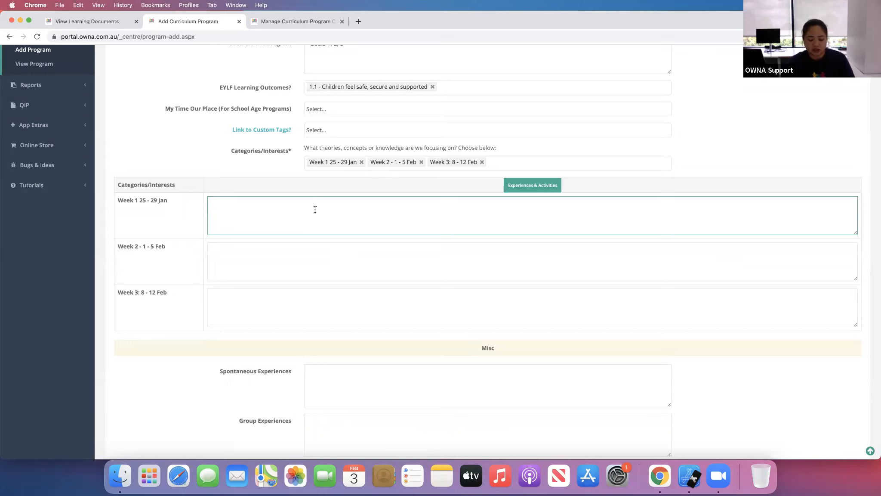
type("Litreac")
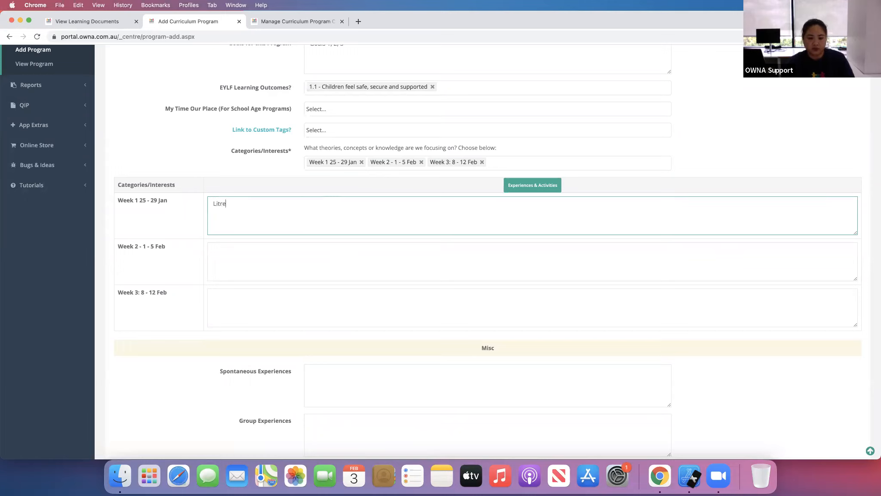
key("BackSpace")
key("BackSpace")
type("eracy")
key("Return")
type("Physical activity")
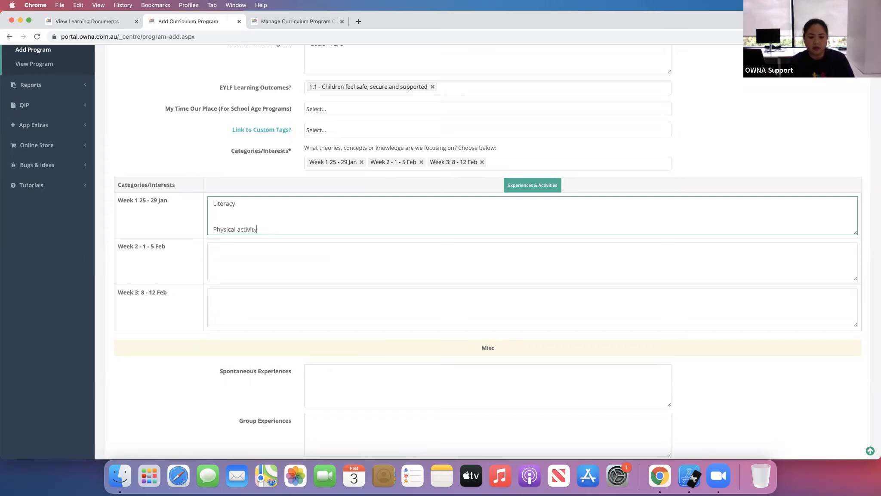
left_click(268, 254)
left_click_drag(269, 230, 213, 203)
left_click(236, 261)
left_click(244, 311)
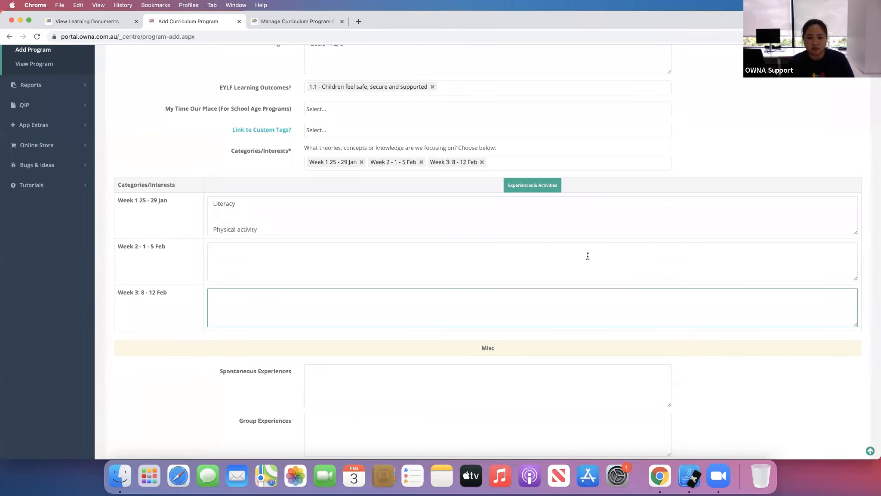
- Replace the program's categories with Creative Arts, Literacy and Mind & Body
left_click(361, 162)
left_click(361, 162)
left_click(362, 162)
left_click(378, 166)
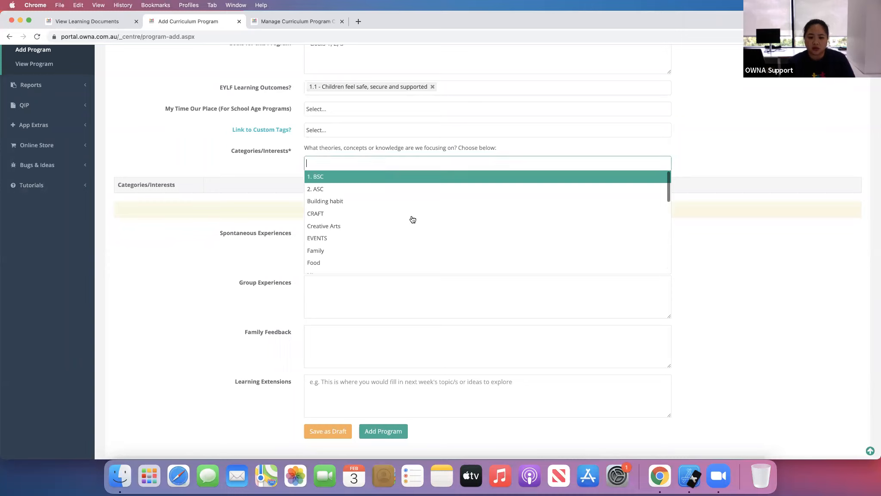
left_click(383, 227)
left_click(384, 166)
left_click(374, 262)
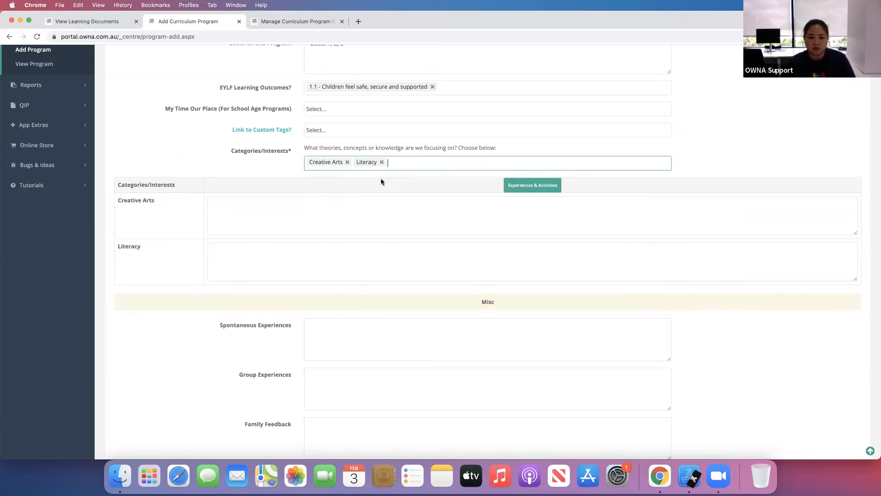
left_click(435, 162)
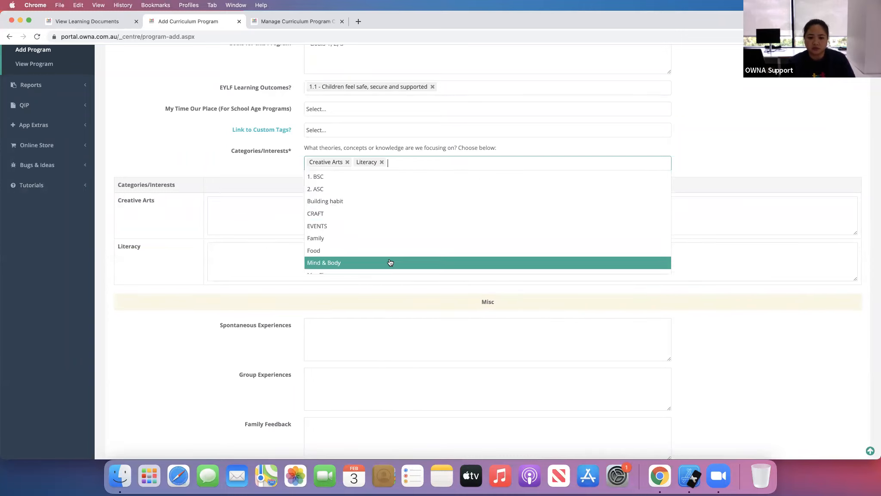
left_click(390, 263)
- Enlarge the Creative Arts experiences box and enter Week 1 - Monday and Tuesday in it
left_click(506, 226)
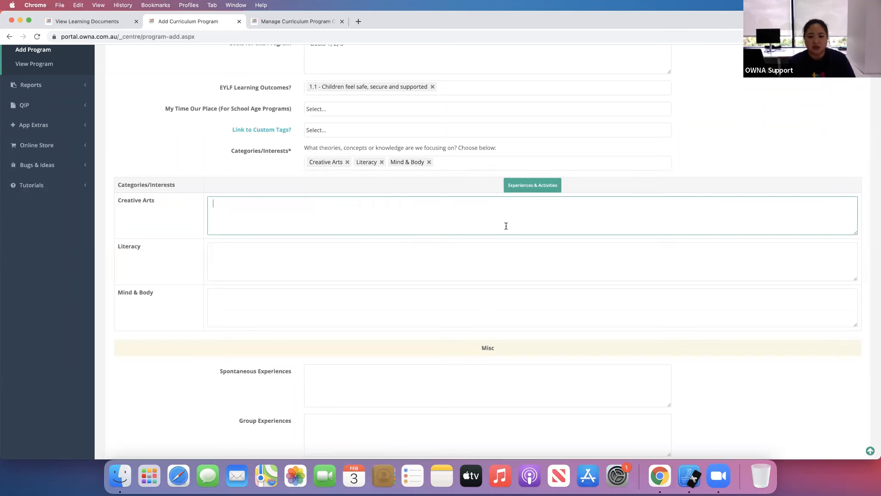
left_click_drag(855, 234, 854, 318)
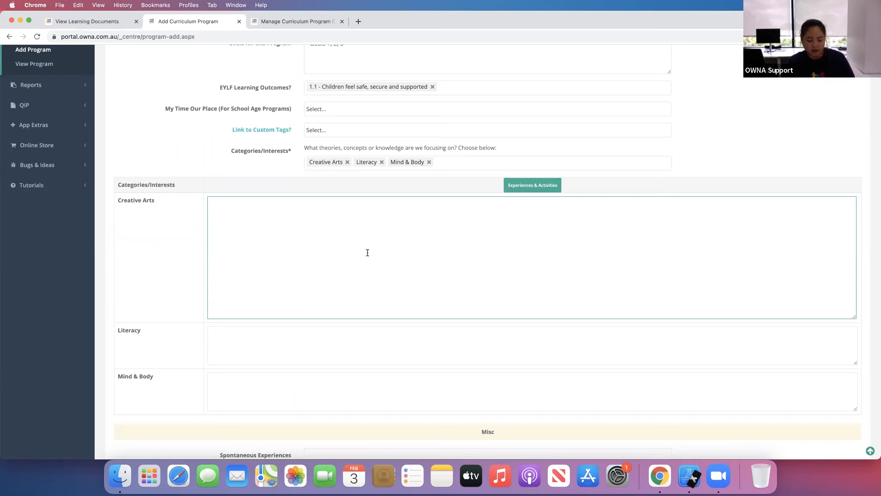
type("eek")
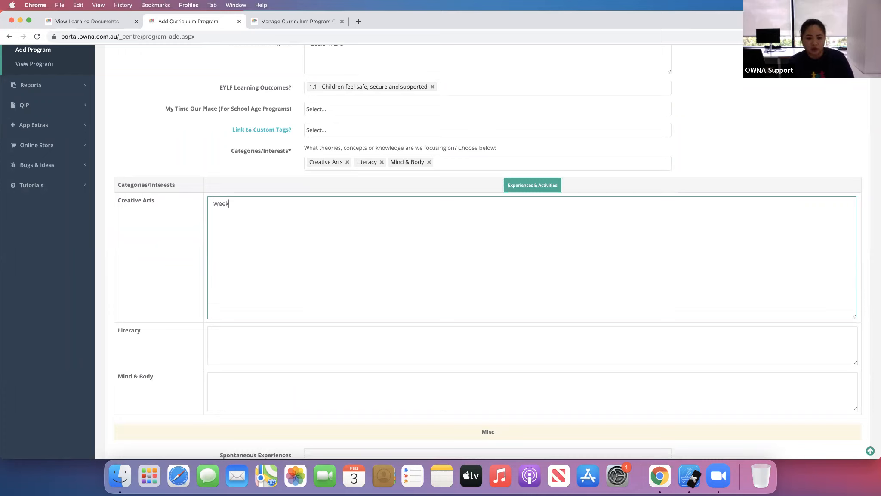
type(" 1 - Monday  ")
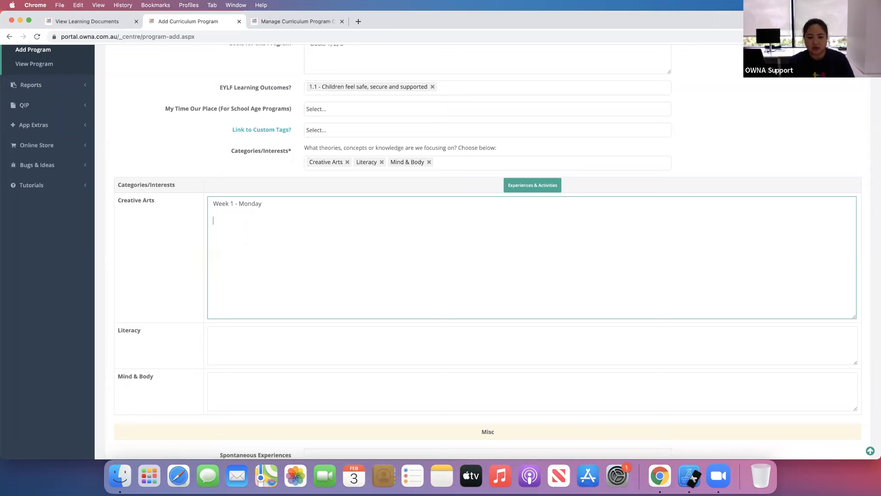
type("Tuesday")
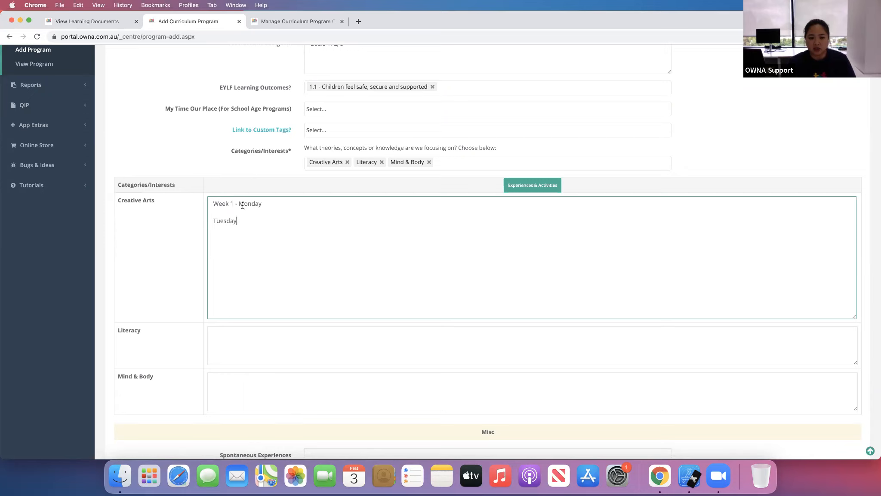
- Clear all entries from the Creative Arts experiences box
left_click(271, 346)
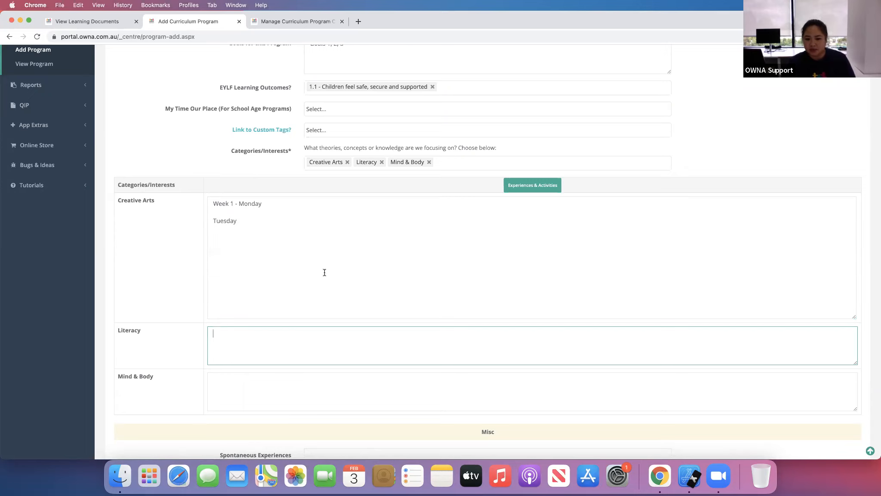
scroll(147, 344, "down", 5)
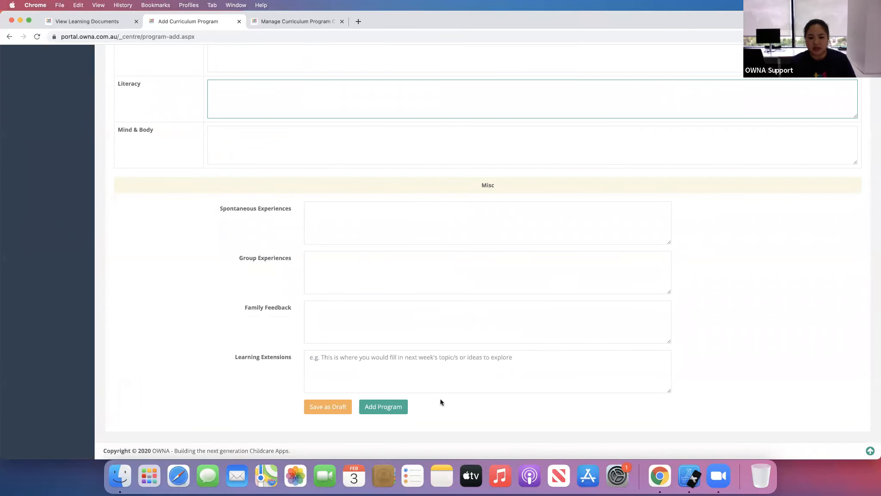
scroll(439, 378, "up", 6)
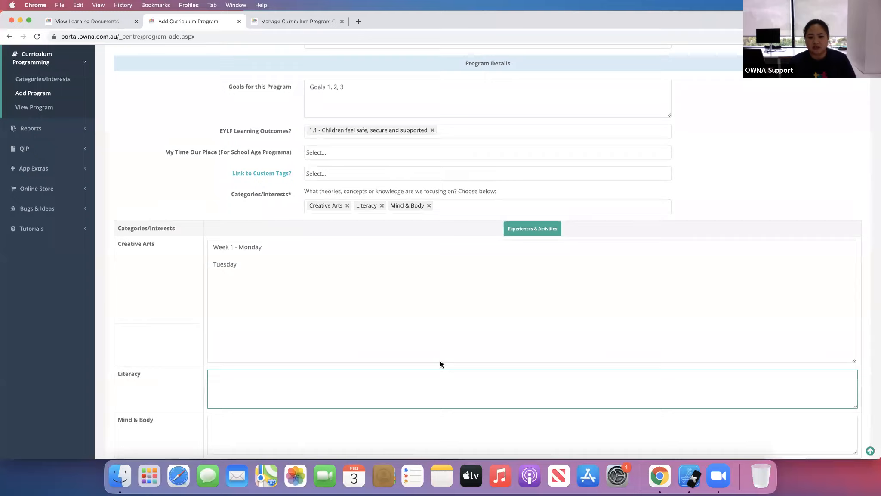
scroll(441, 364, "down", 6)
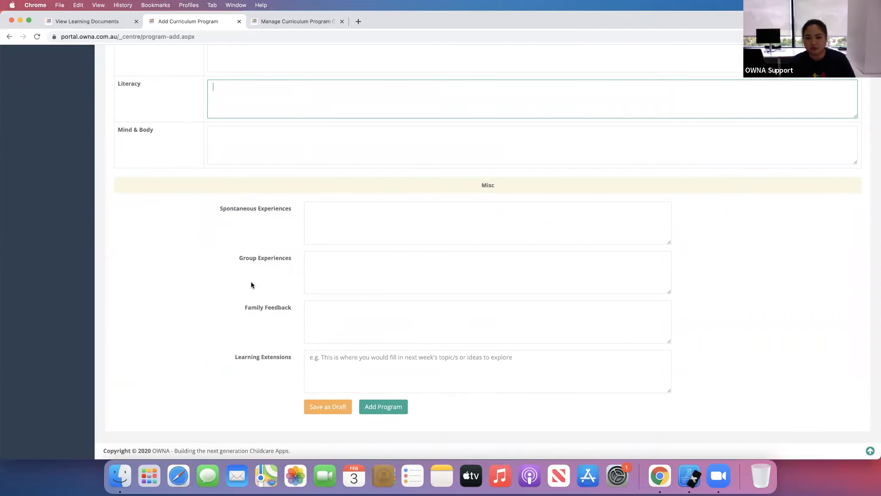
scroll(214, 298, "up", 4)
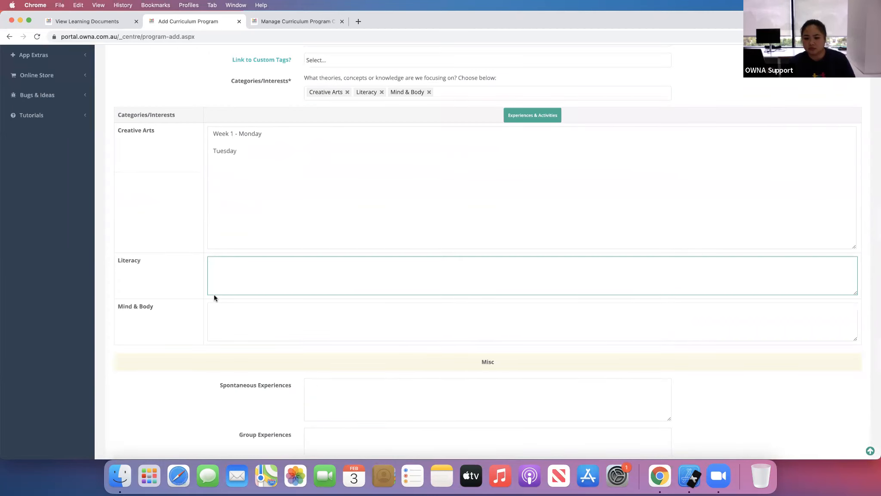
left_click(538, 168)
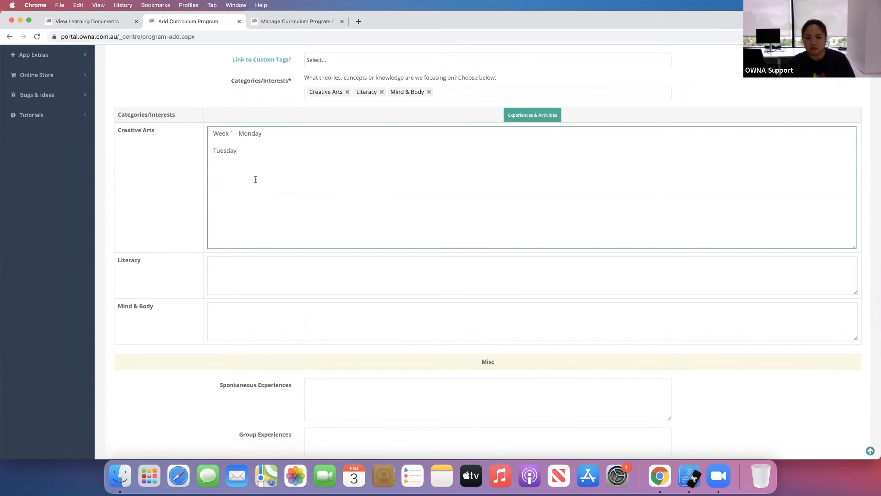
key("super+a")
key("BackSpace")
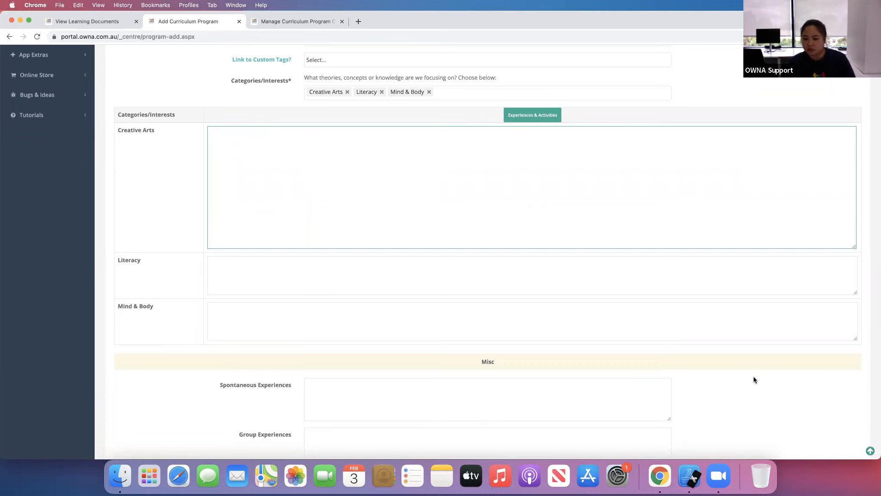
- Close the Add Curriculum Program tab and expand the Posts section of the portal menu
scroll(105, 306, "down", 4)
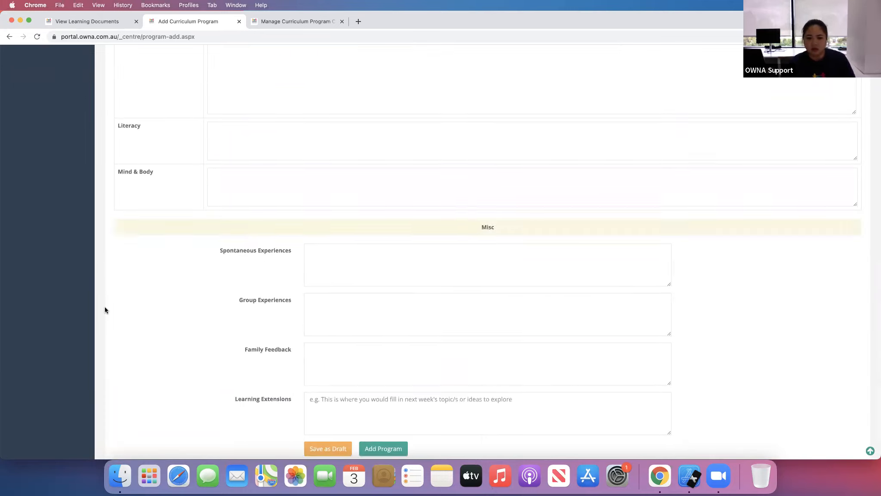
scroll(104, 306, "up", 15)
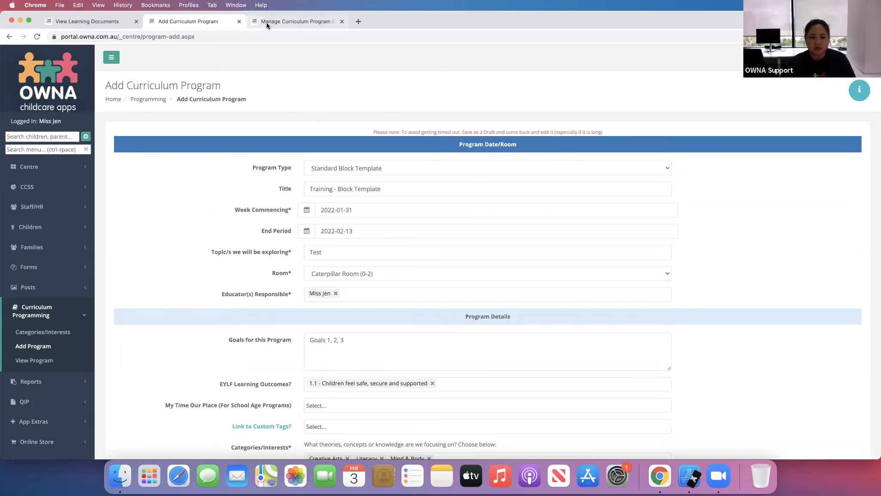
left_click(239, 21)
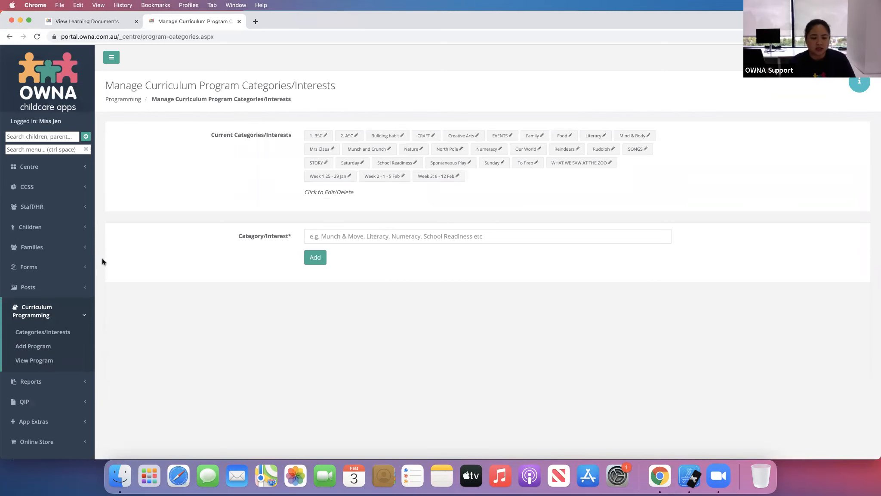
left_click(56, 296)
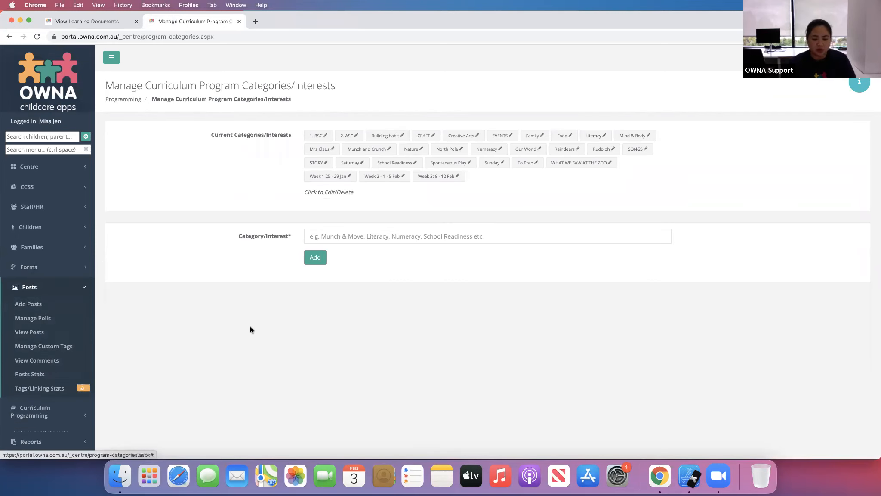
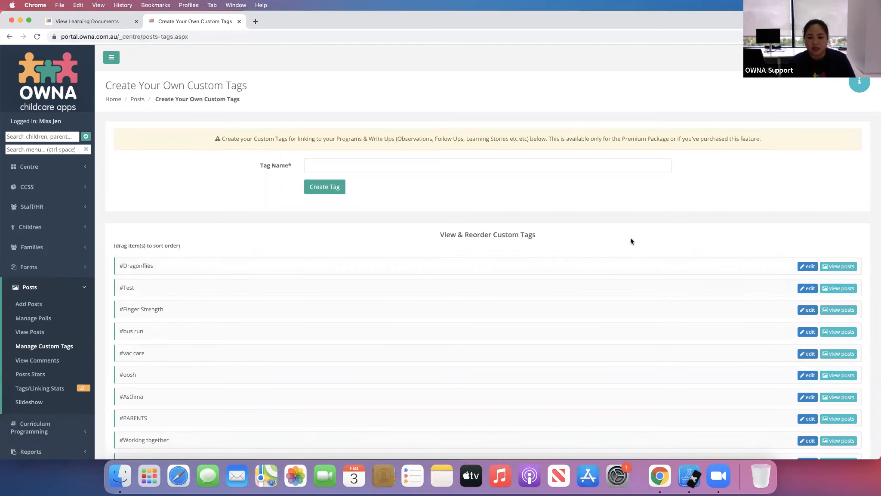
- Scroll the custom tags list and open the posts linked to the #Munch and Move tag
scroll(632, 237, "down", 5)
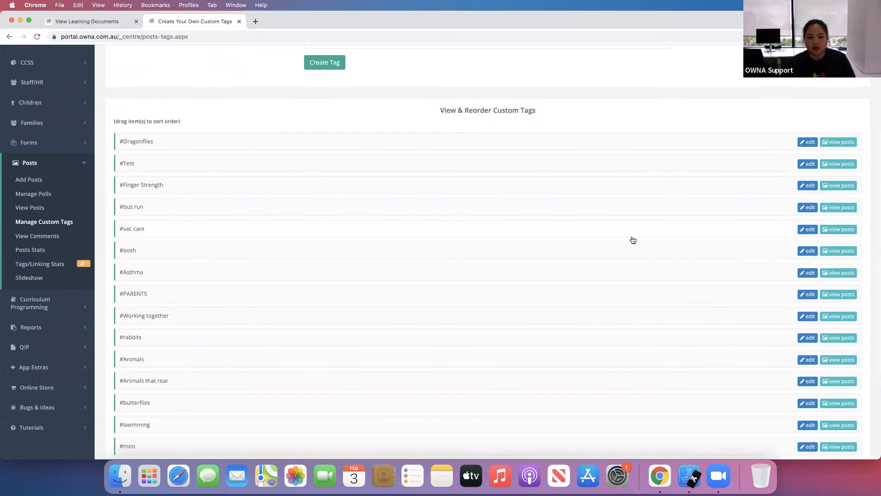
scroll(631, 236, "down", 2)
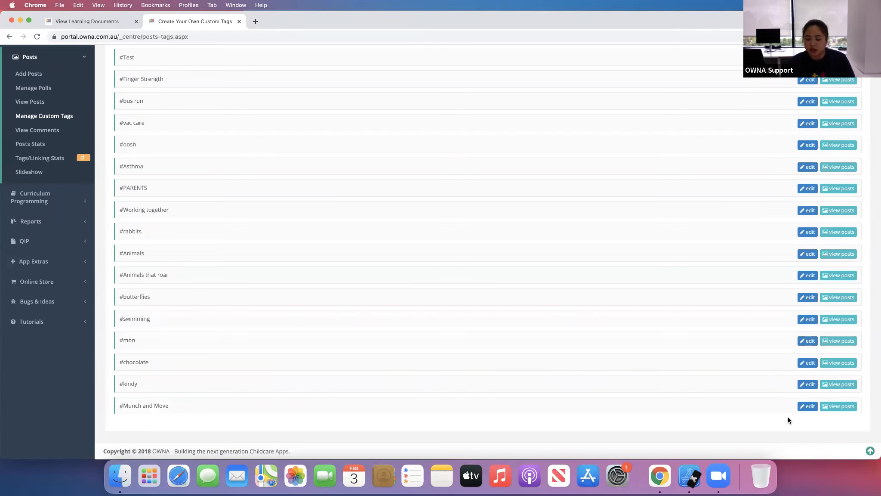
left_click(835, 406)
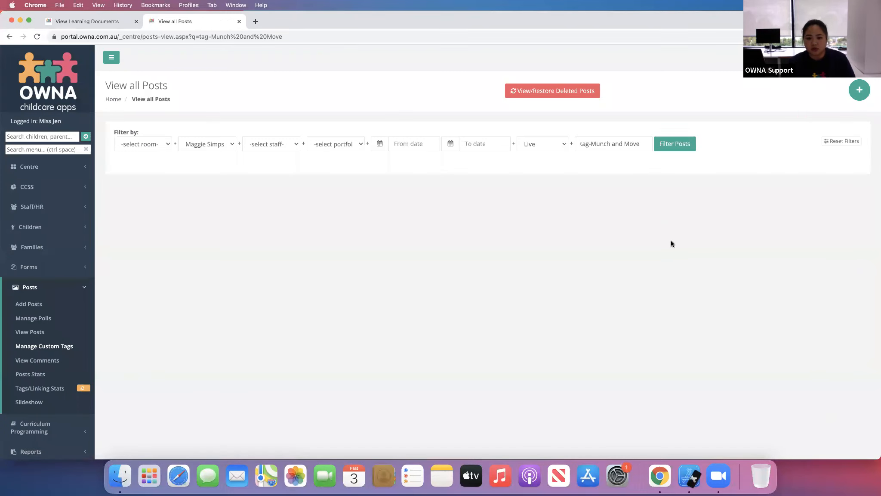
- Reset the post filters, clear the tag search query and filter the posts again
left_click(839, 142)
left_click(672, 152)
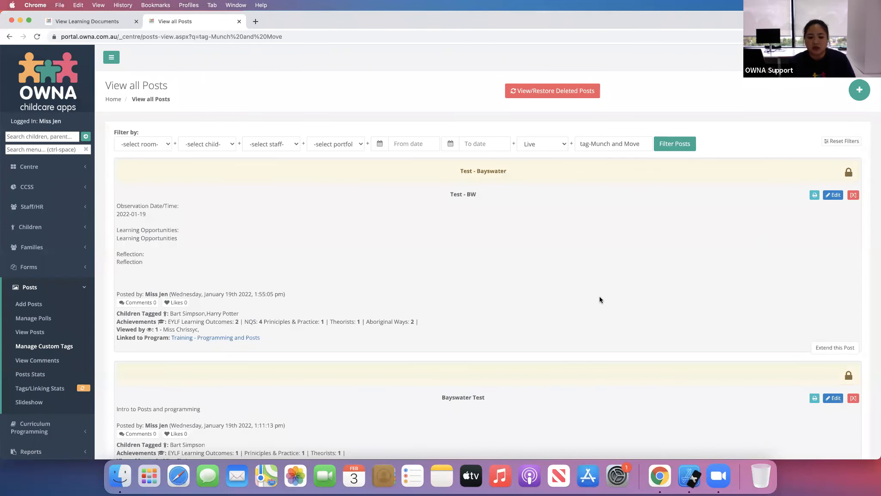
scroll(599, 297, "down", 3)
scroll(600, 297, "up", 3)
left_click_drag(643, 144, 549, 143)
key("BackSpace")
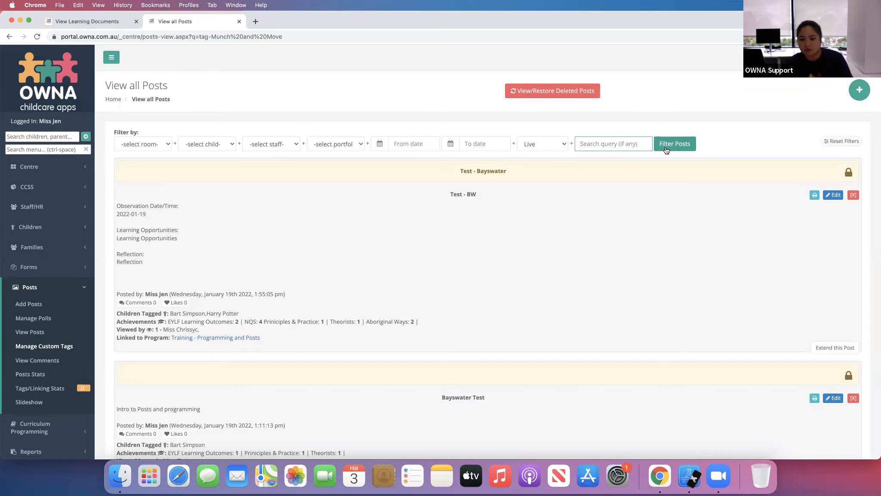
left_click(666, 146)
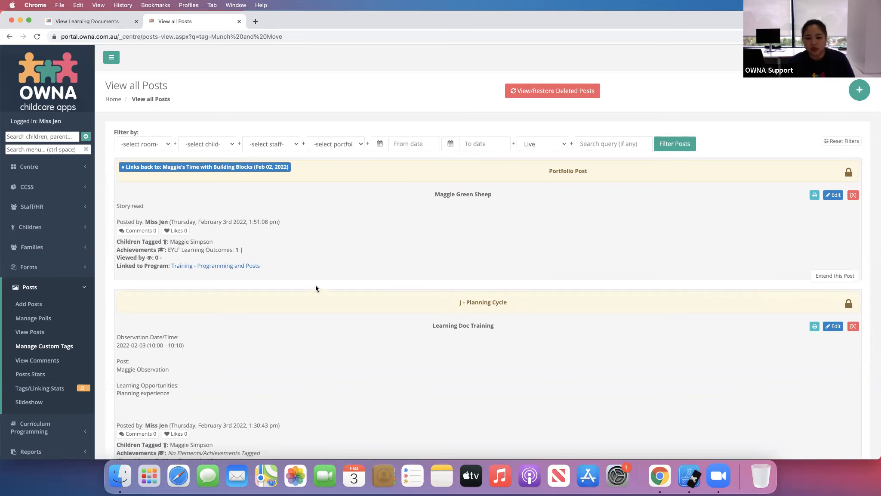
- Open the Maggie Green Sheep portfolio post for editing
left_click(832, 195)
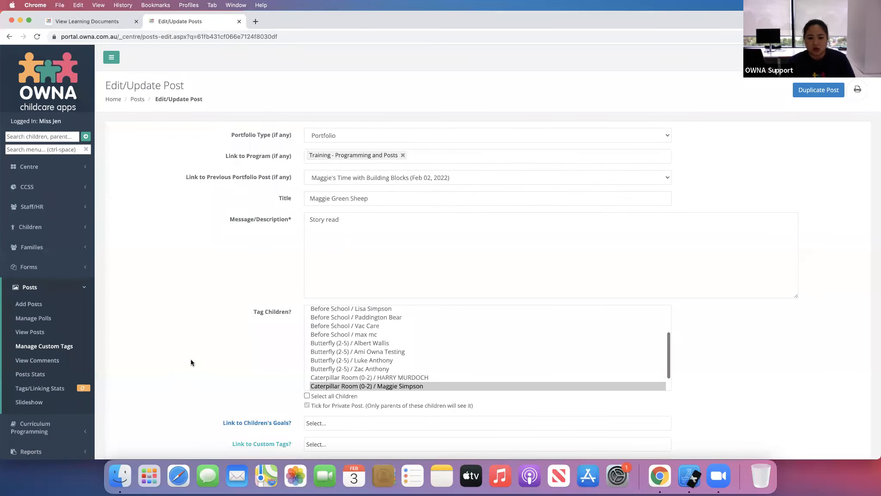
scroll(208, 281, "down", 3)
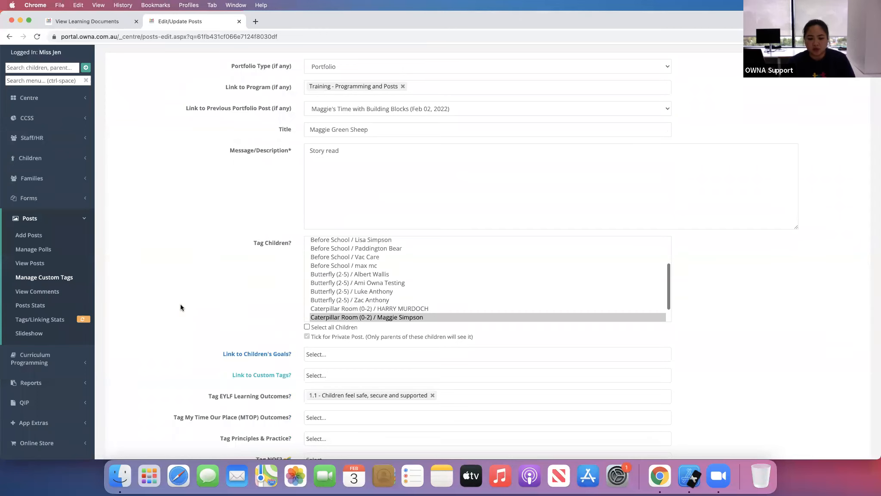
scroll(180, 304, "down", 3)
- Link the #Munch and Move custom tag to the post, then remove it again
left_click(347, 291)
scroll(435, 383, "down", 10)
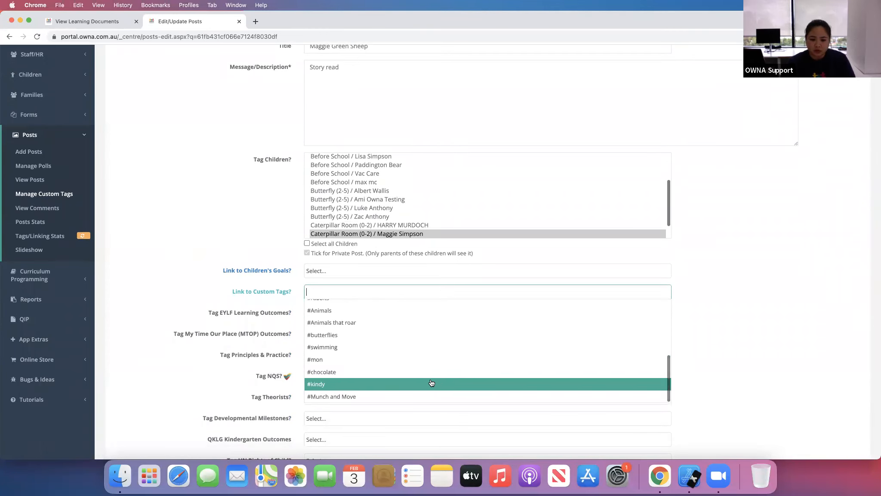
left_click(367, 394)
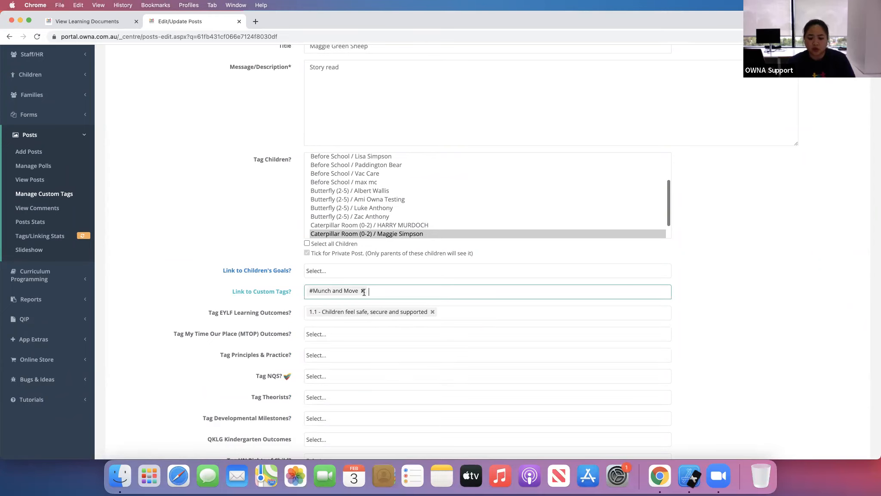
left_click(363, 291)
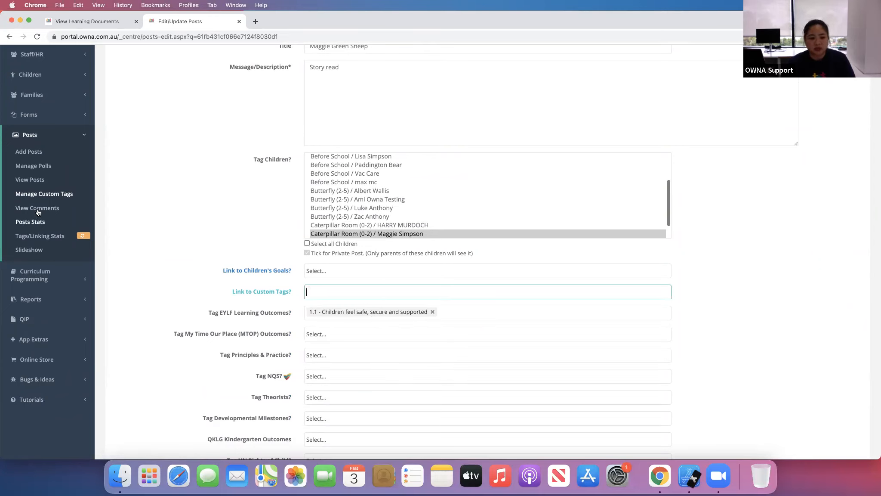
scroll(204, 275, "down", 7)
scroll(204, 276, "up", 10)
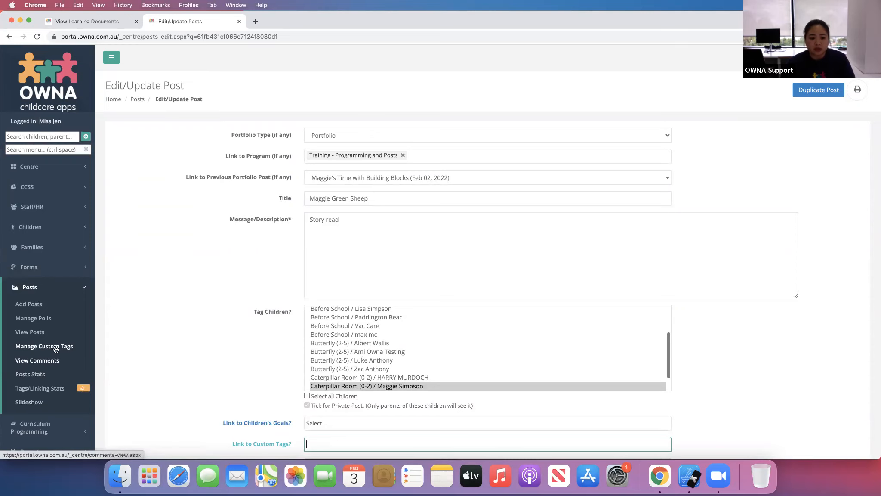
- Open Manage Custom Tags in a new tab and create the custom tag QA 1
left_click(285, 26)
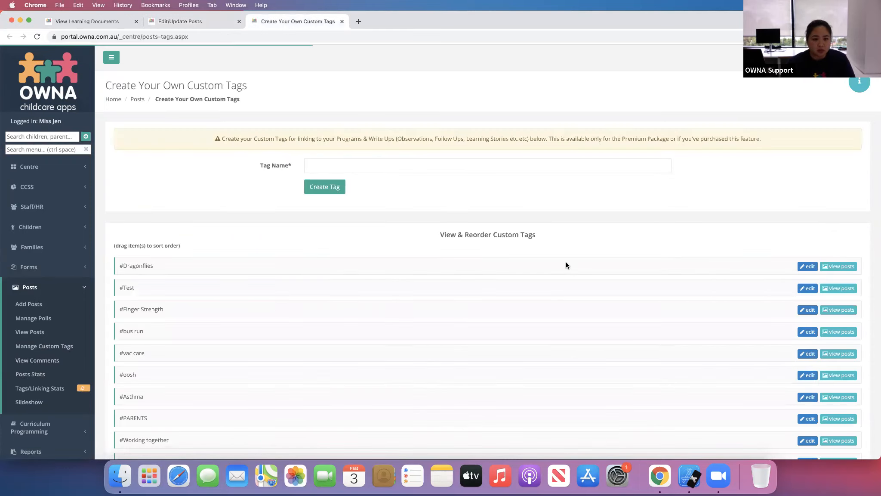
left_click(351, 164)
type("QA ")
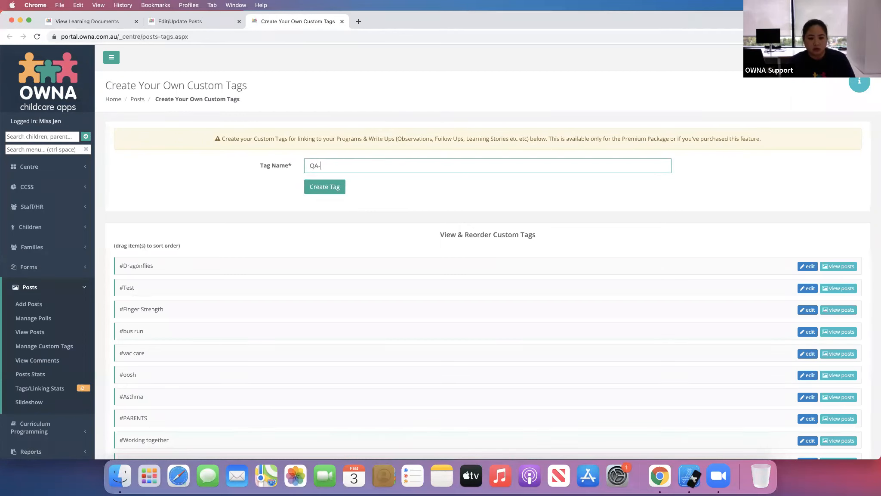
type("1")
left_click(331, 196)
- Create the custom tag QA 2 and scroll the custom tags list
left_click(332, 167)
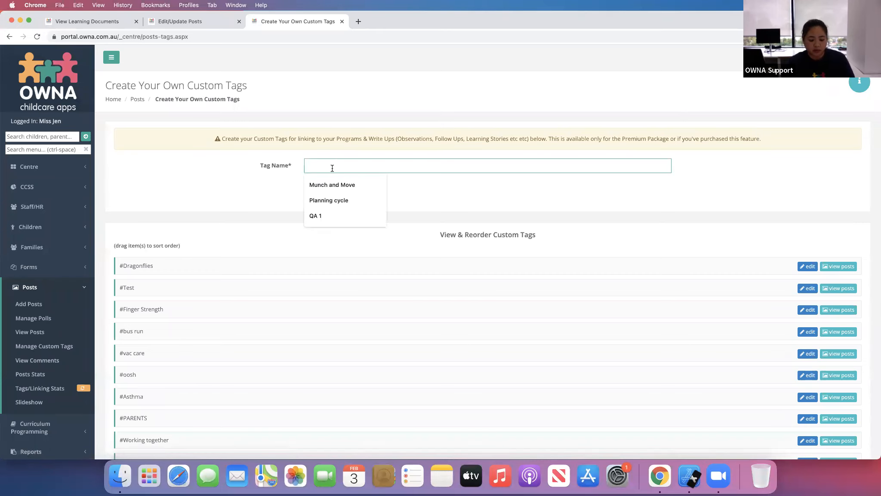
type("QA 2")
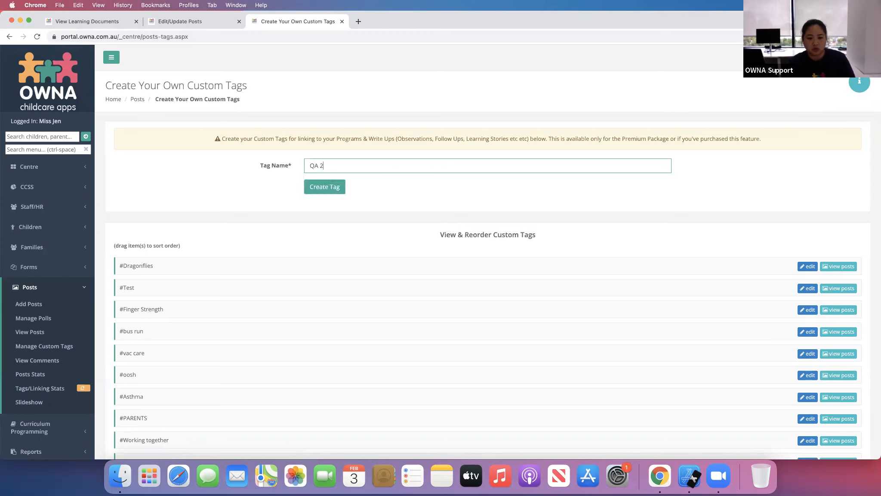
left_click(328, 189)
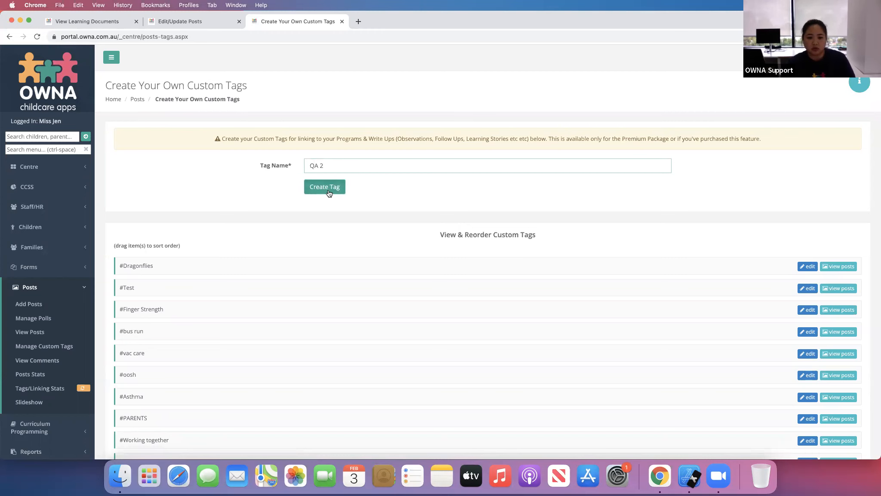
scroll(202, 279, "down", 6)
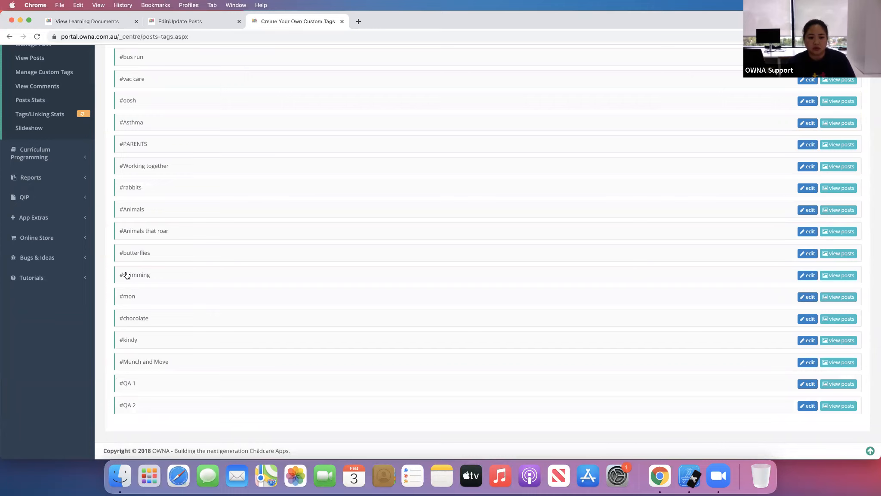
scroll(99, 256, "up", 6)
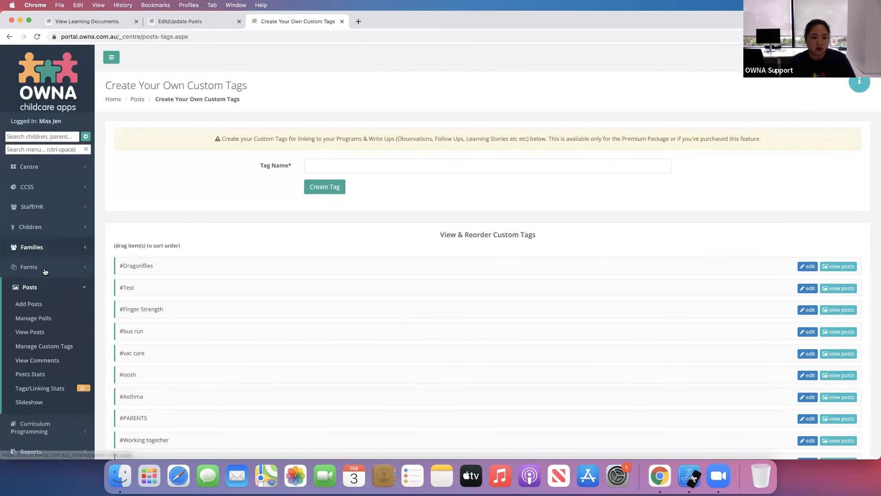
- Open Add Posts in a new tab and browse the NQS tag options on the post form
left_click(28, 304, "super")
left_click(396, 21)
scroll(243, 317, "down", 5)
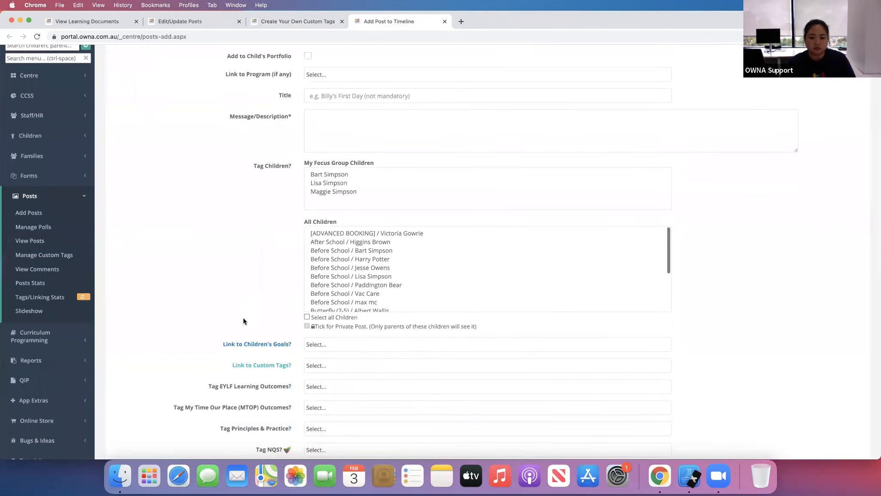
scroll(301, 328, "down", 2)
left_click(352, 291)
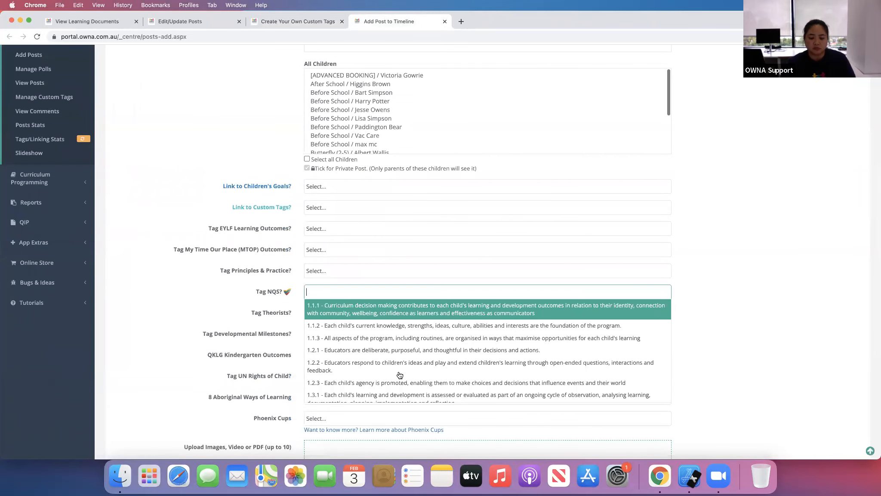
scroll(400, 370, "down", 2)
scroll(400, 375, "up", 3)
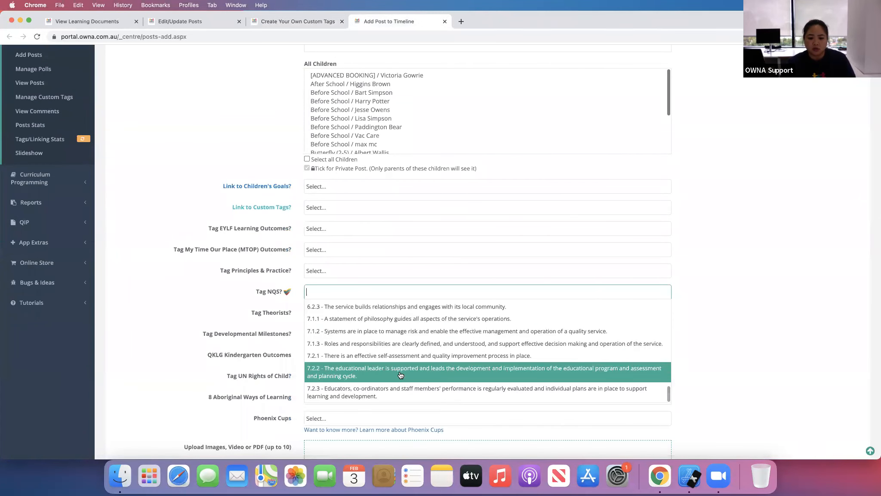
scroll(400, 375, "down", 8)
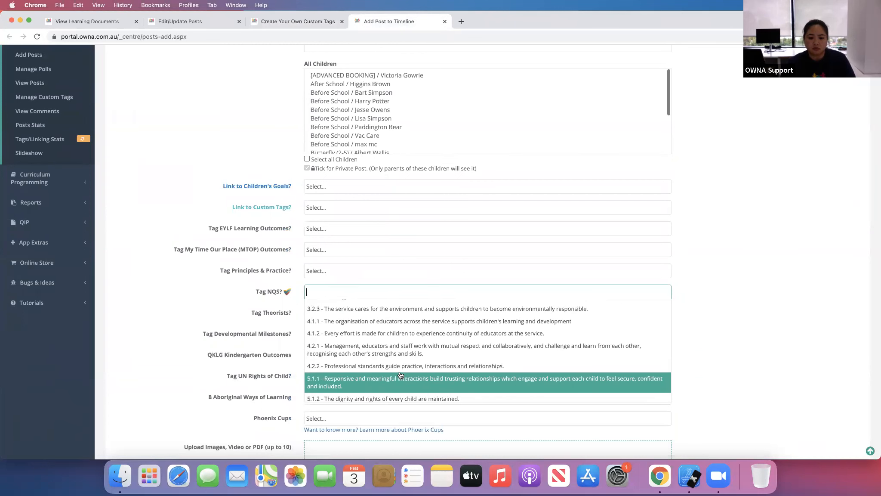
left_click(115, 298)
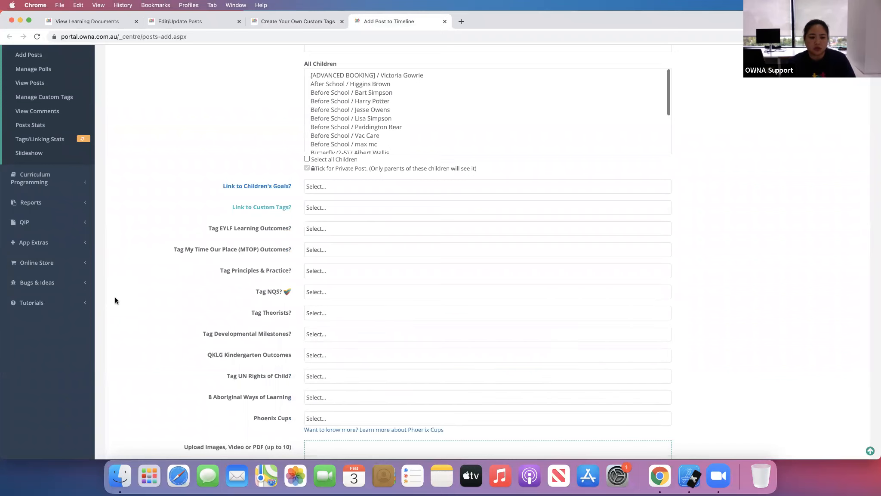
scroll(115, 299, "down", 5)
scroll(115, 300, "up", 10)
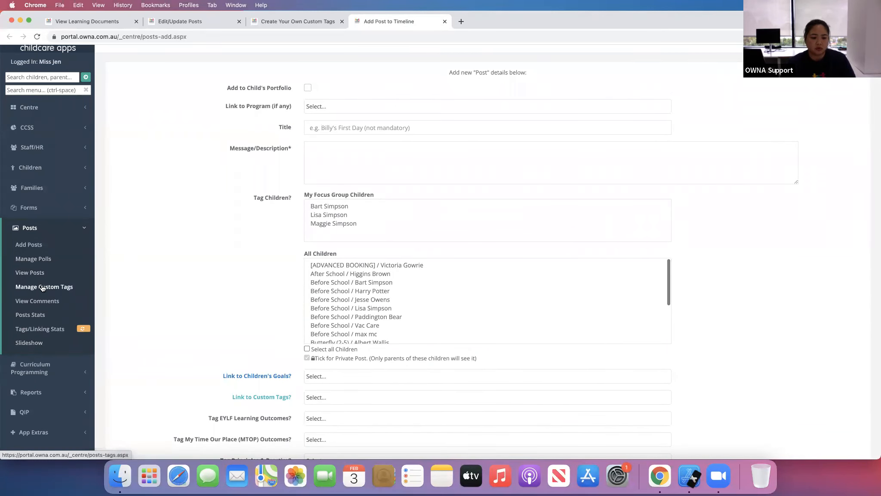
- Create the custom tag QA 5 - Relationships with children on the custom tags page
left_click(284, 23)
left_click(357, 169)
type("QA 5")
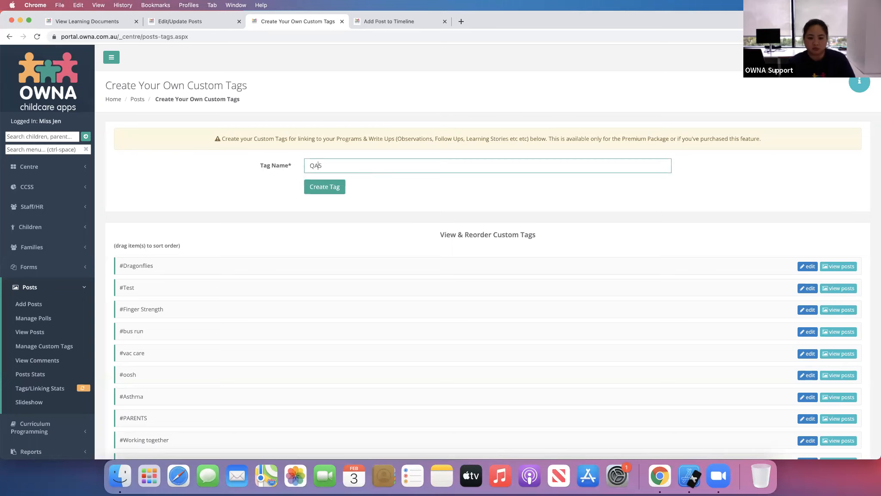
type(" - RElat")
type("elation")
type("ships with children")
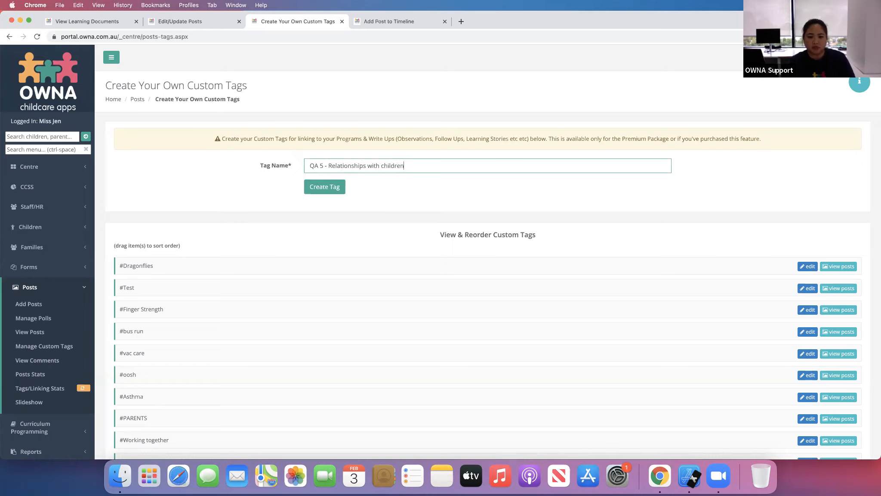
left_click(333, 187)
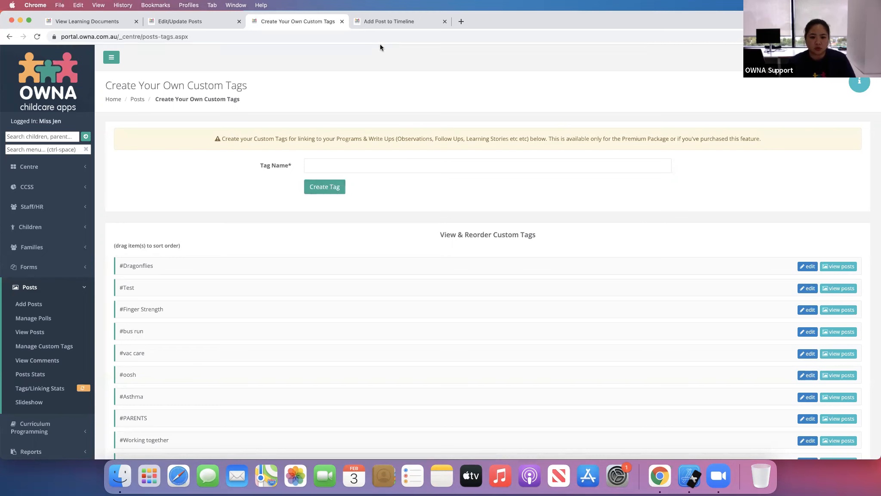
- Reload the Maggie Green Sheep post editor and link the custom tag QA 5 - Relationships with children
left_click(211, 21)
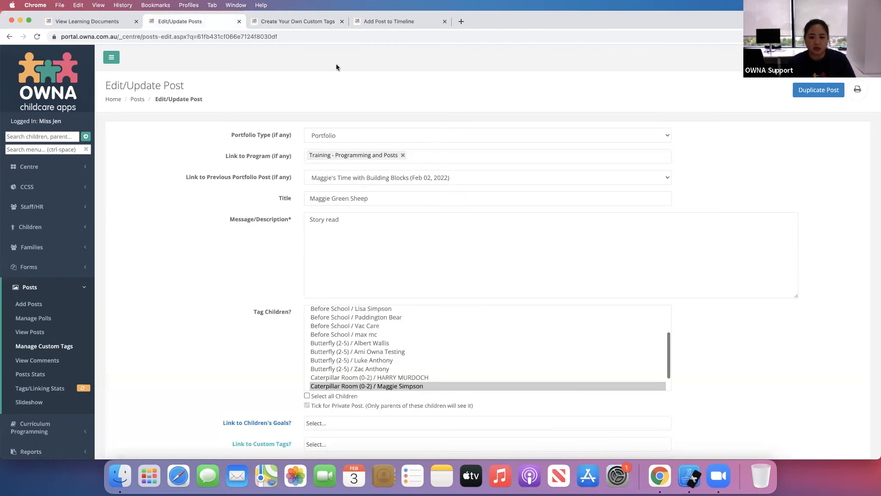
left_click(338, 37)
key("Return")
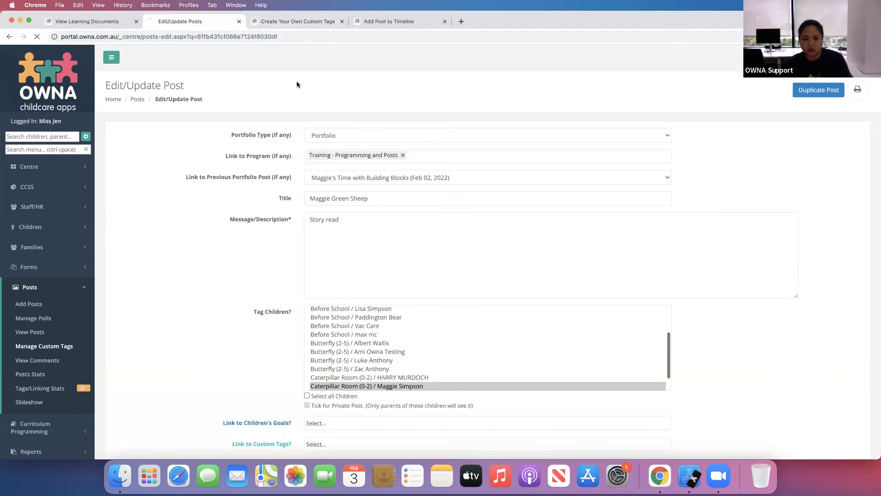
scroll(182, 297, "down", 5)
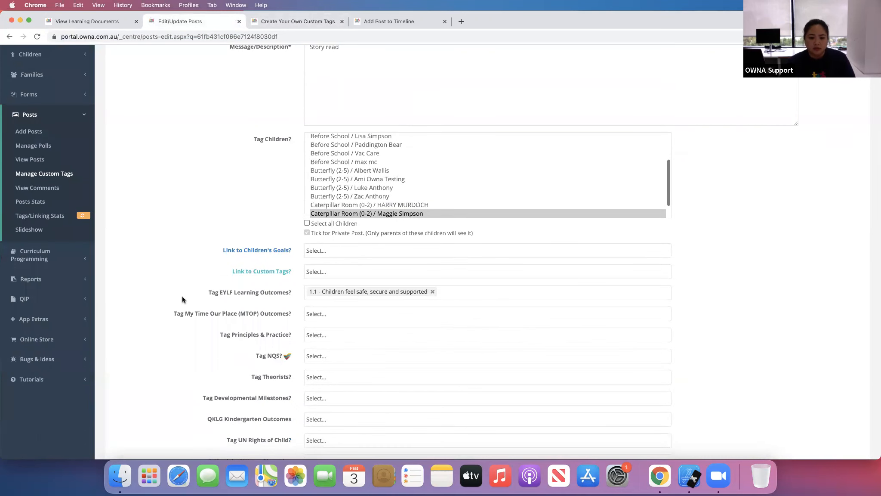
left_click(326, 270)
scroll(395, 344, "down", 3)
scroll(395, 351, "down", 2)
left_click(386, 373)
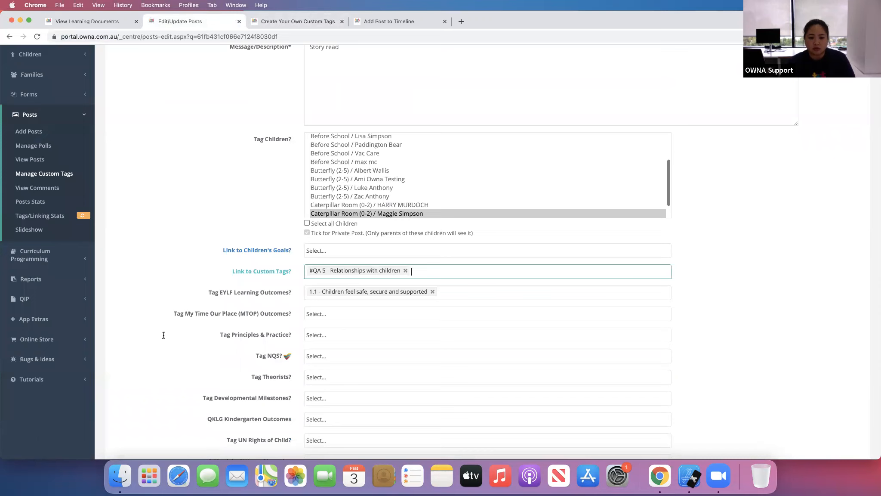
scroll(165, 329, "down", 5)
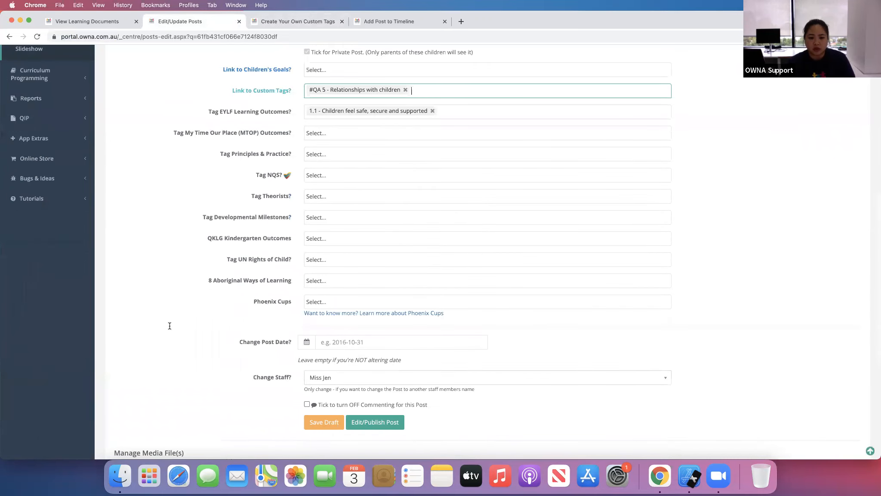
left_click(351, 177)
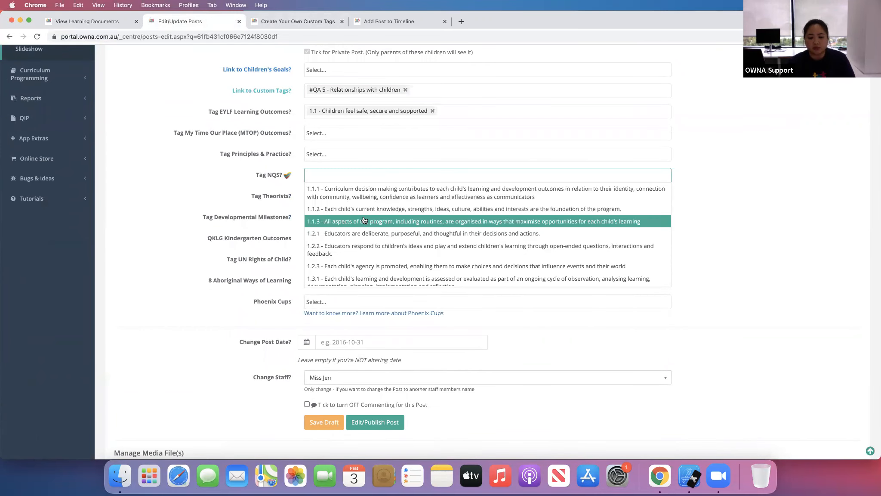
left_click(201, 367)
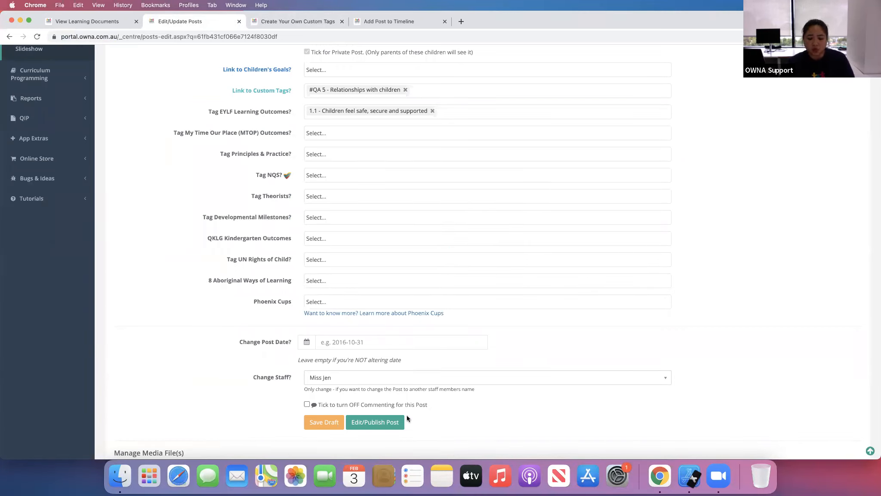
- Publish the Maggie Green Sheep post and view the posts linked to the custom tag QA 5 - Relationships with children
left_click(375, 426)
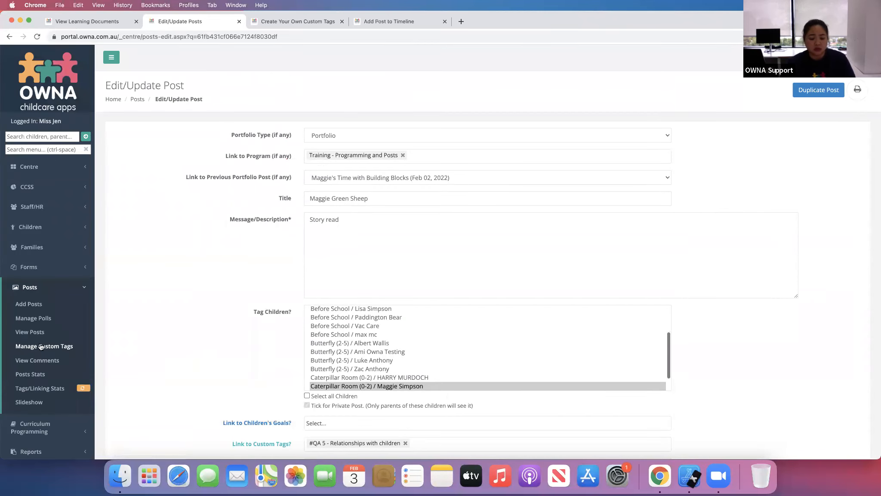
left_click(43, 346)
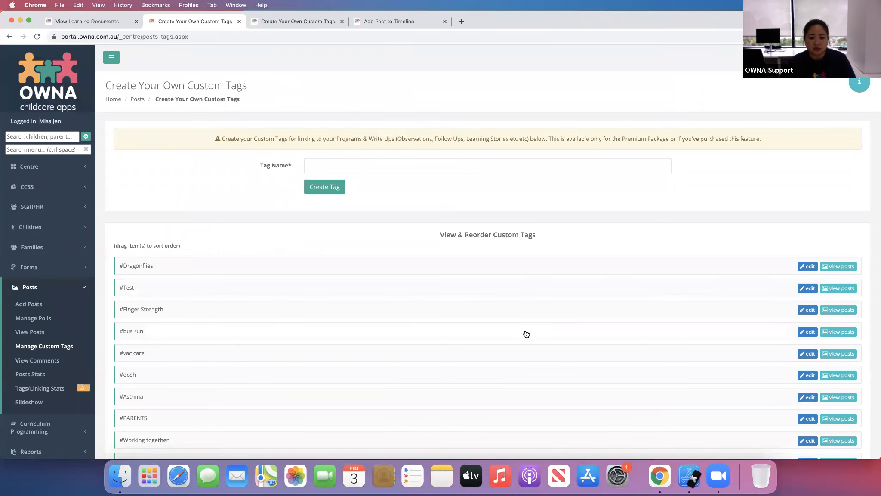
scroll(526, 334, "down", 7)
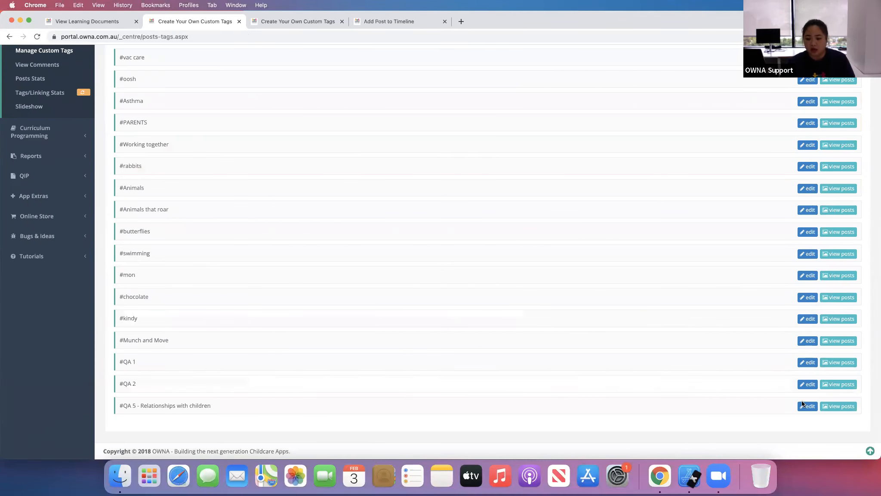
left_click(824, 409)
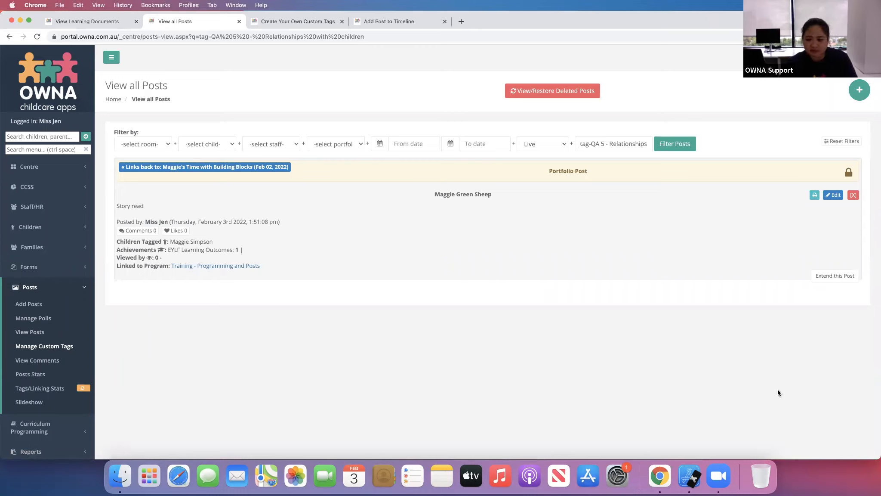
- Close the two extra browser tabs and open the children's goals list
left_click(85, 289)
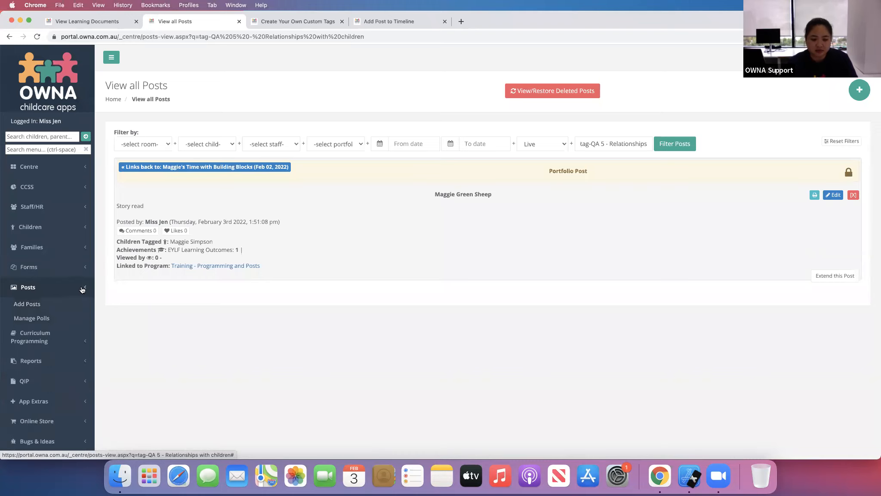
left_click(82, 228)
scroll(54, 390, "down", 2)
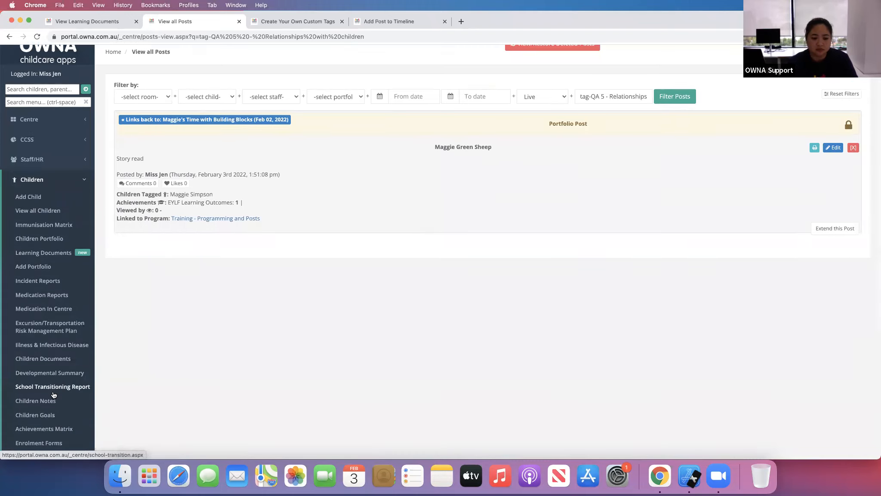
scroll(54, 394, "down", 3)
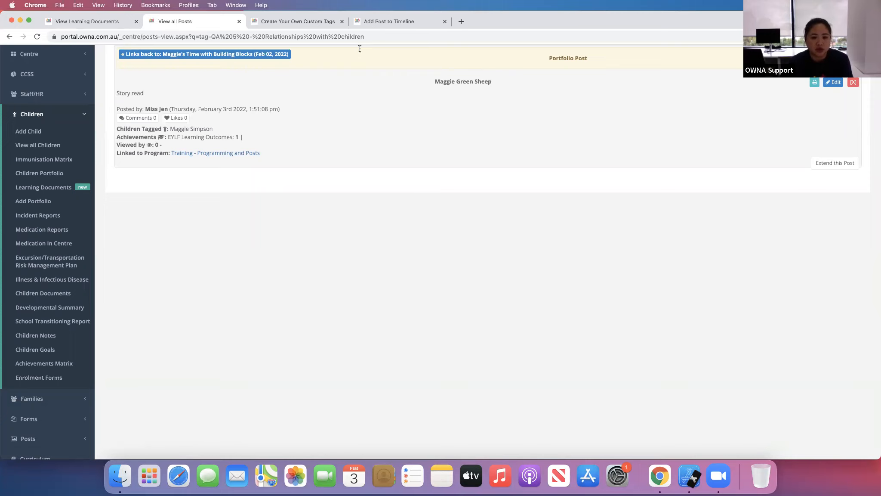
left_click(343, 21)
left_click(342, 21)
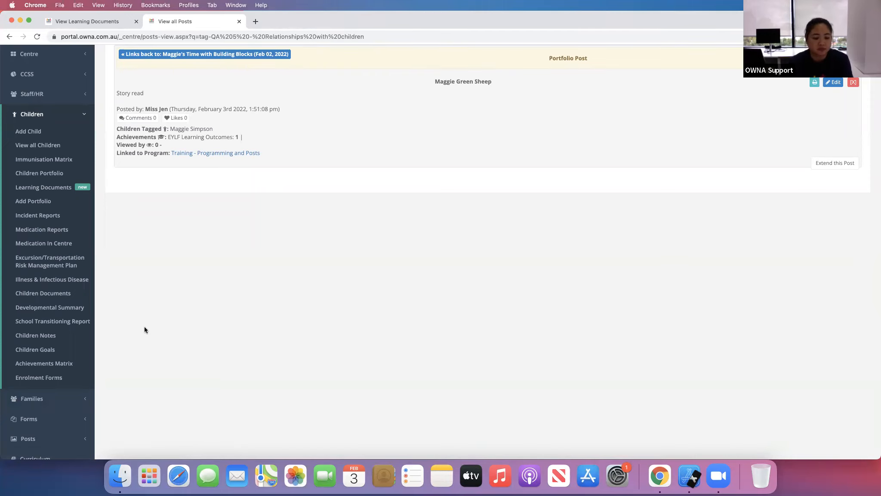
left_click(37, 353)
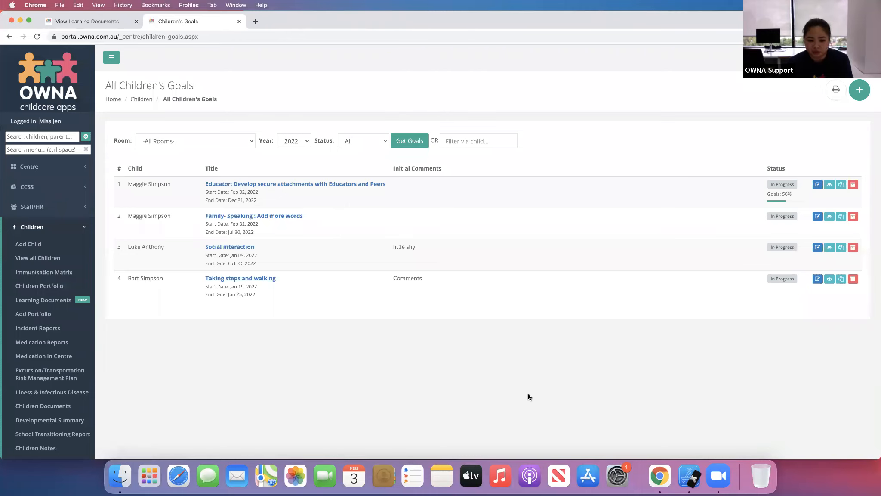
left_click(859, 91)
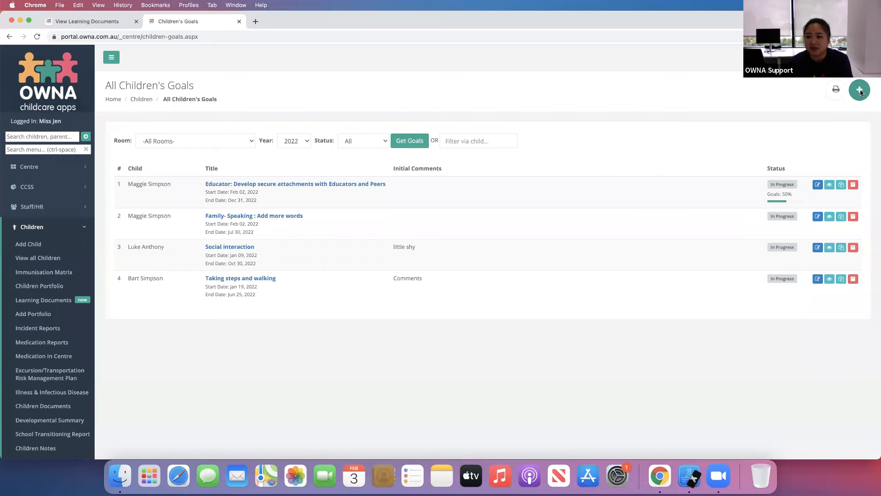
left_click(511, 117)
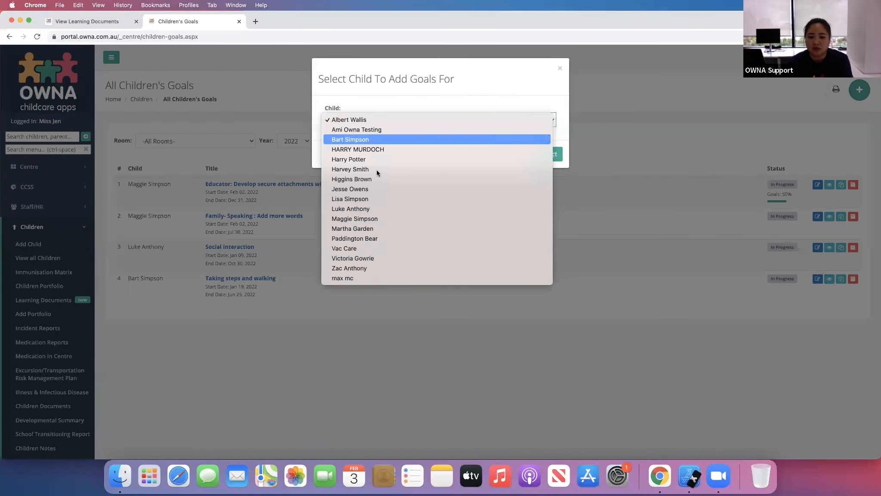
left_click(381, 219)
left_click(549, 152)
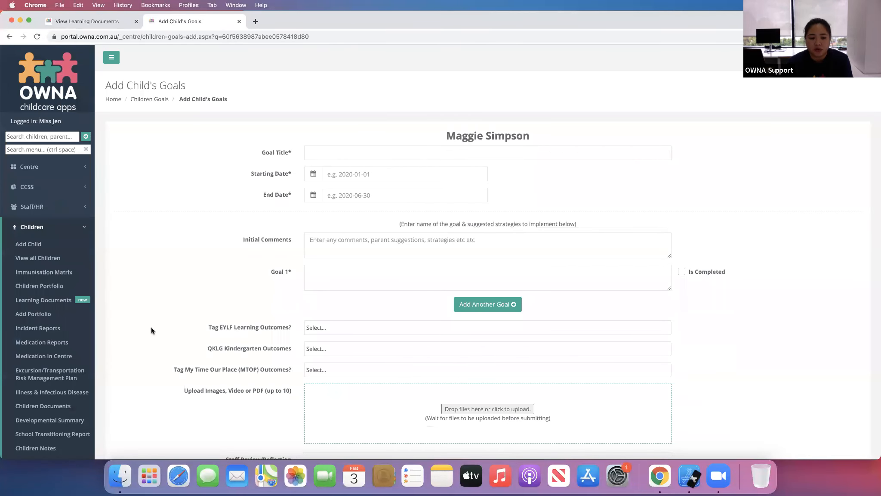
scroll(129, 366, "down", 4)
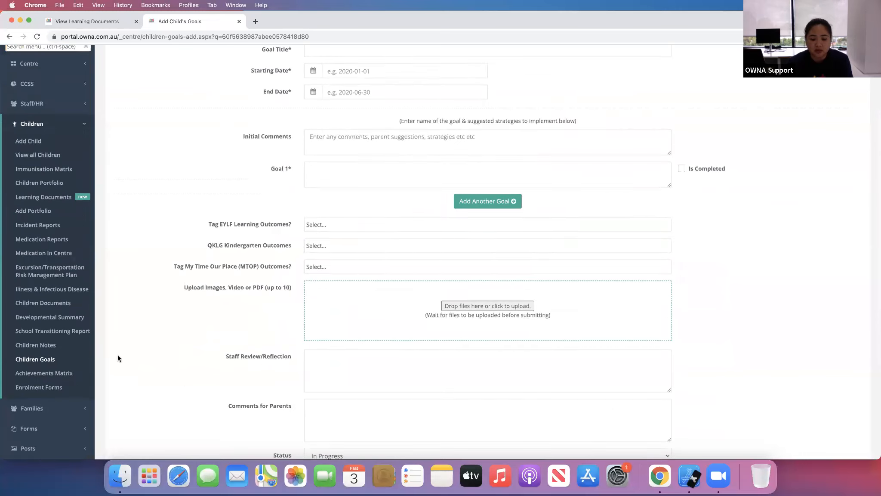
scroll(118, 358, "down", 3)
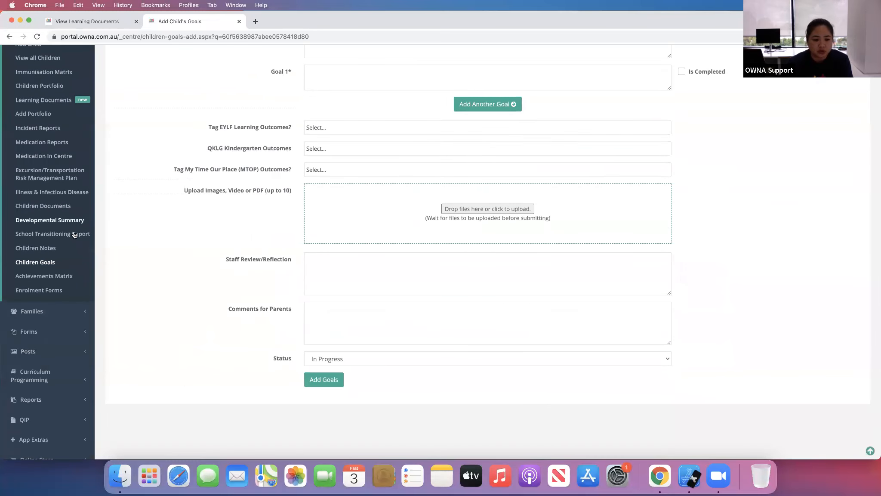
left_click(39, 263)
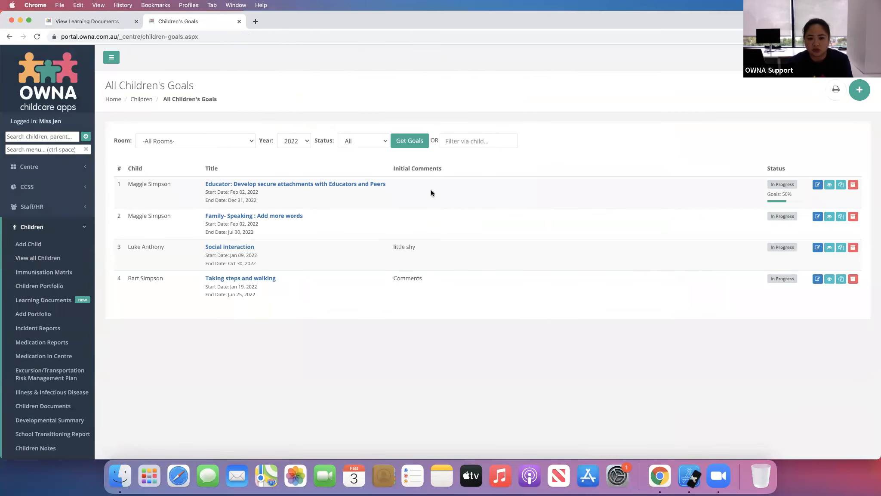
- Open Maggie Simpson's goal Educator: Develop secure attachments with Educators and Peers for editing and inspect its dates
left_click(816, 186)
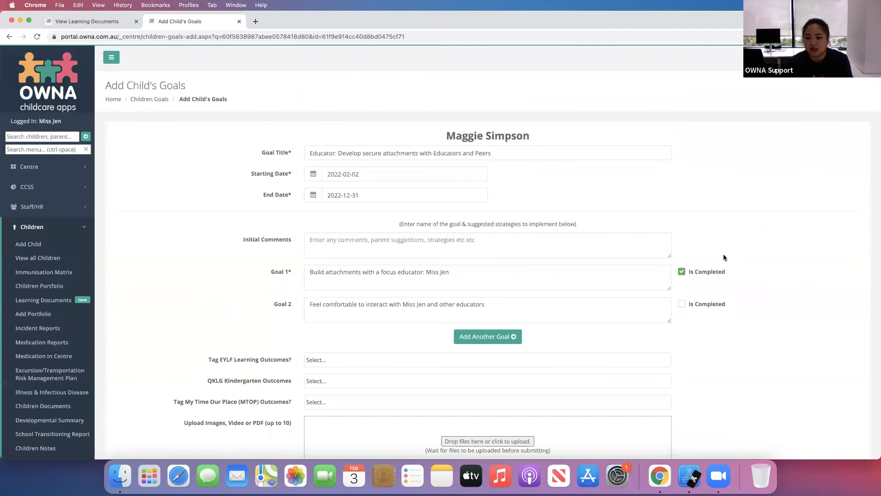
scroll(321, 340, "down", 8)
scroll(321, 340, "up", 4)
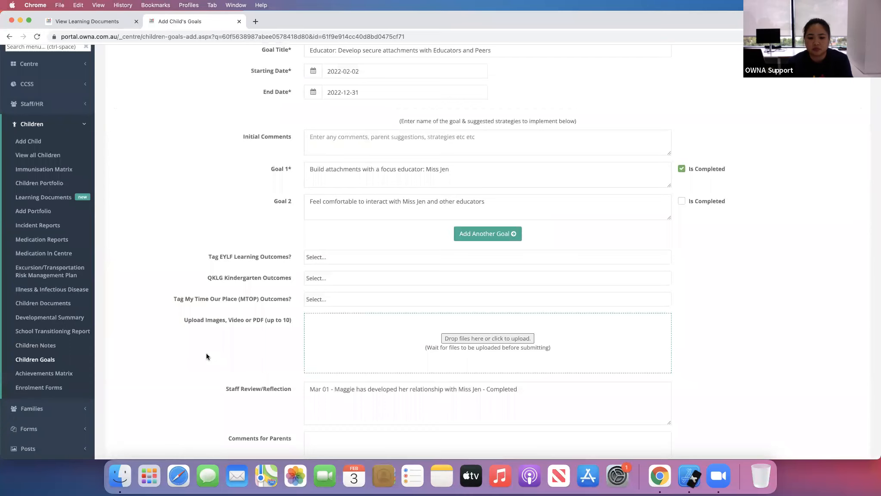
scroll(205, 352, "up", 3)
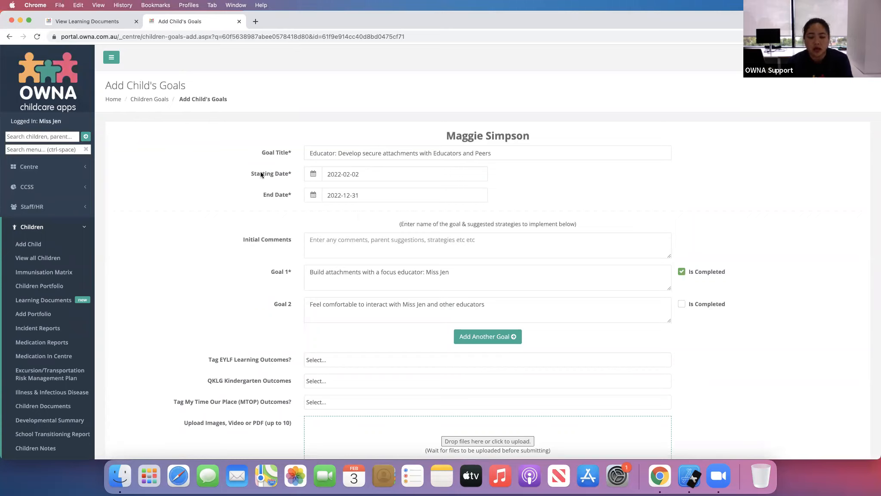
left_click(388, 201)
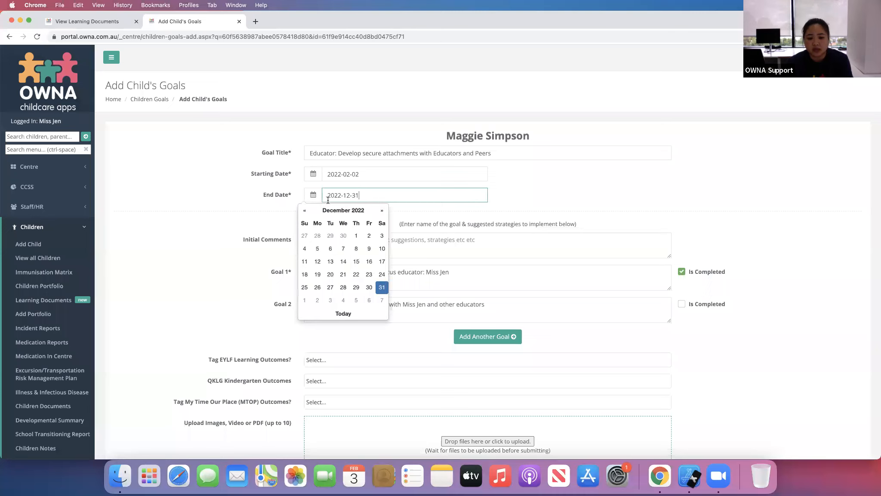
left_click(233, 274)
left_click(358, 248)
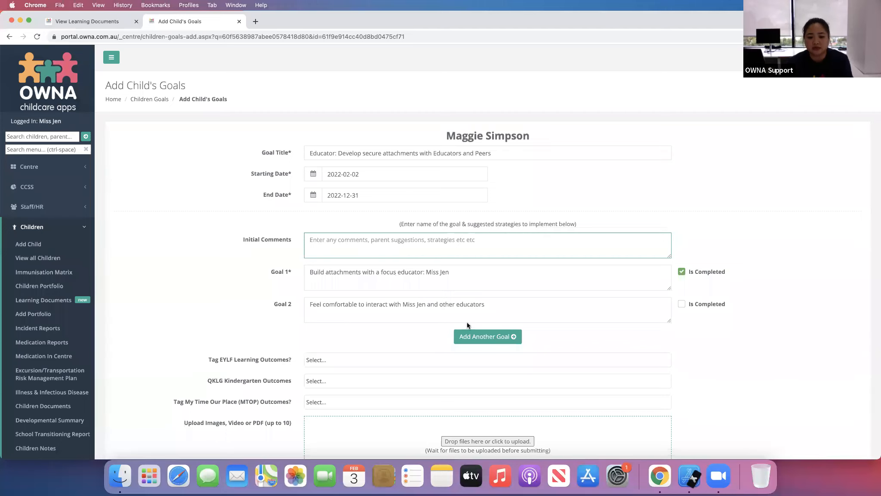
- Add a third goal to this goal plan reading Goal 3
scroll(438, 367, "down", 1)
scroll(437, 367, "down", 5)
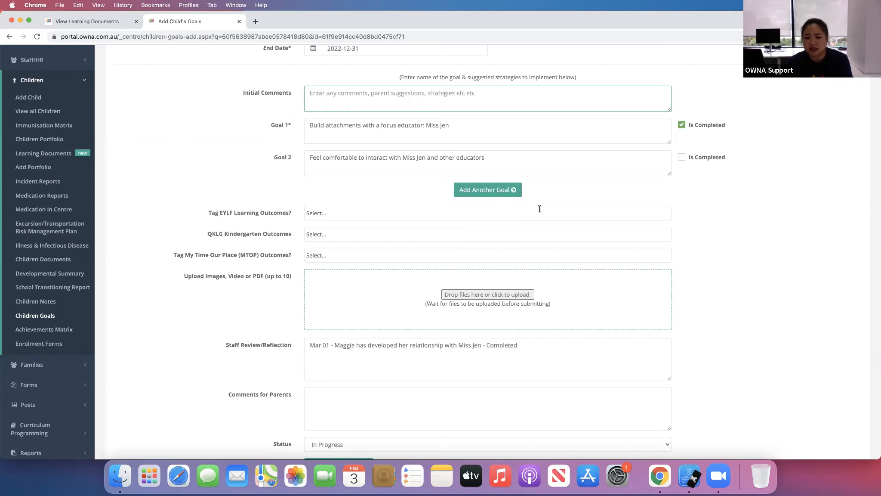
left_click(501, 196)
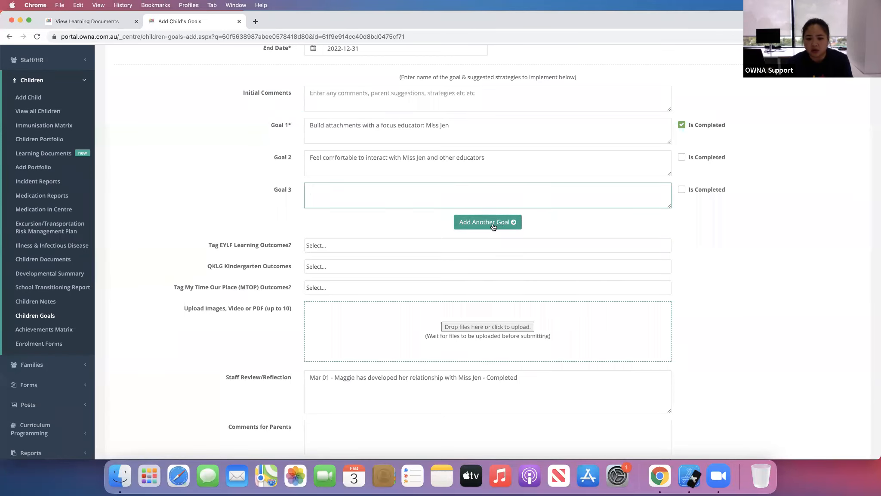
left_click(746, 234)
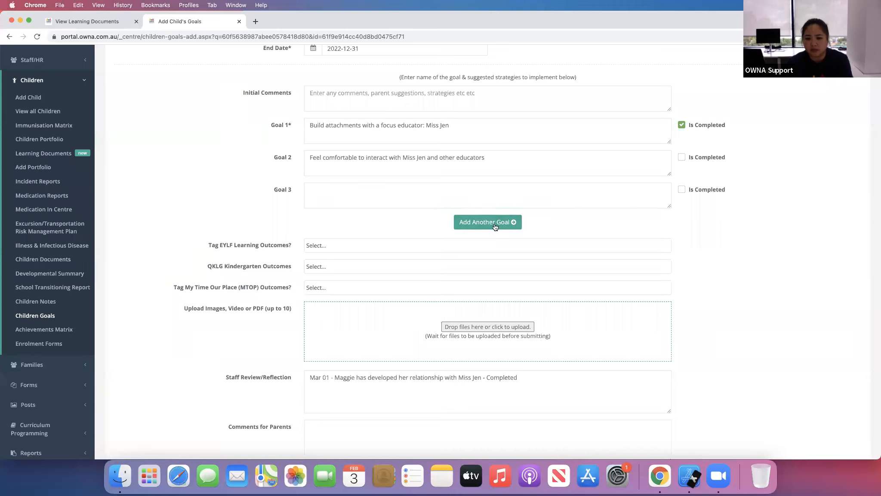
left_click(464, 205)
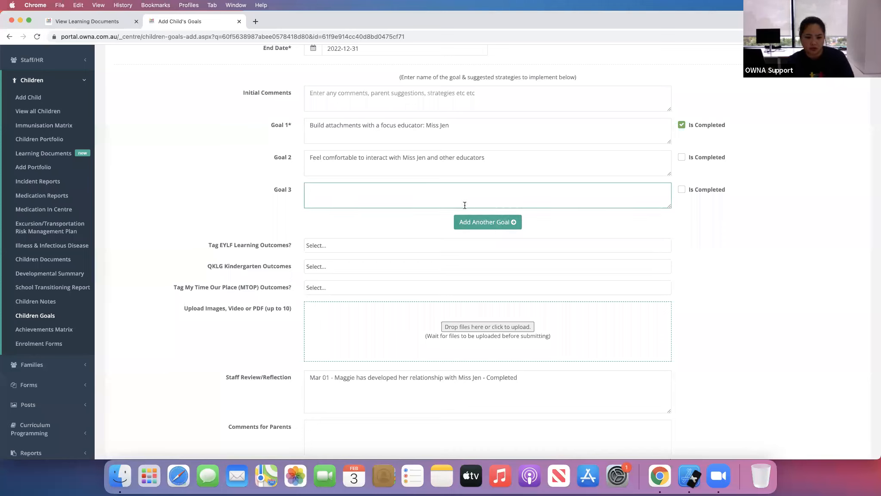
type("Goal 3")
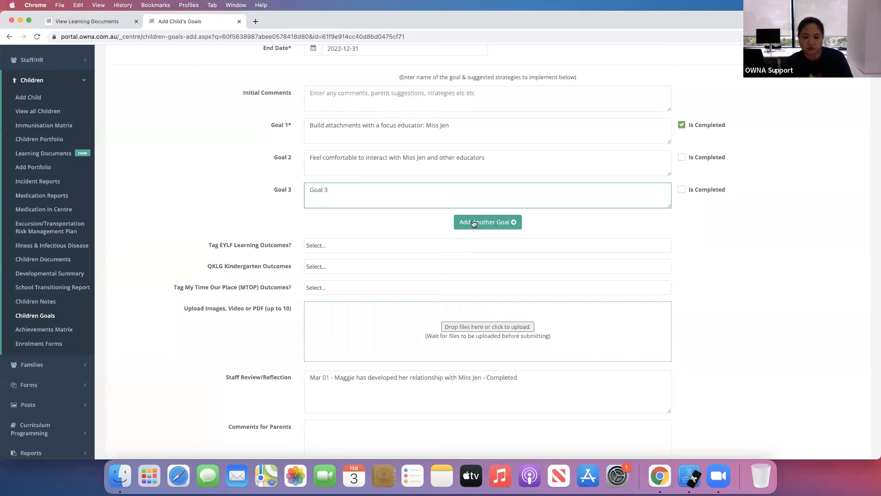
- Add a fourth goal reading Goal 4
left_click(473, 223)
left_click(448, 226)
type("Goal")
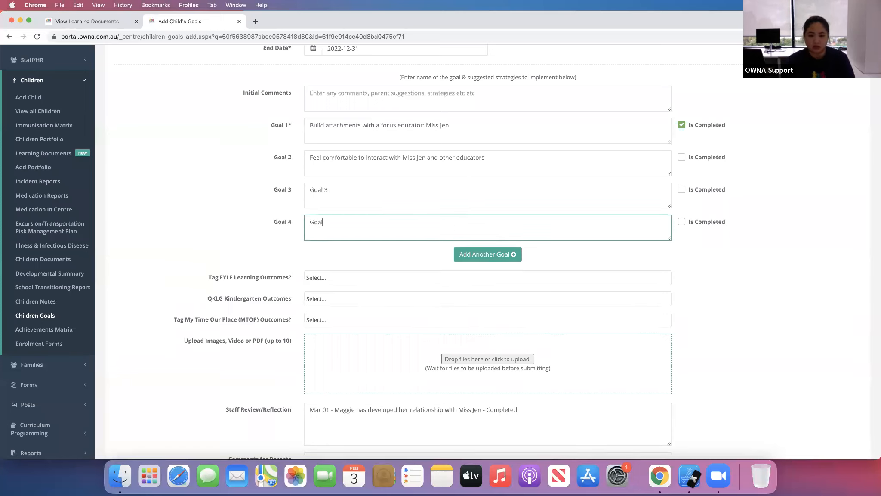
type(" 4")
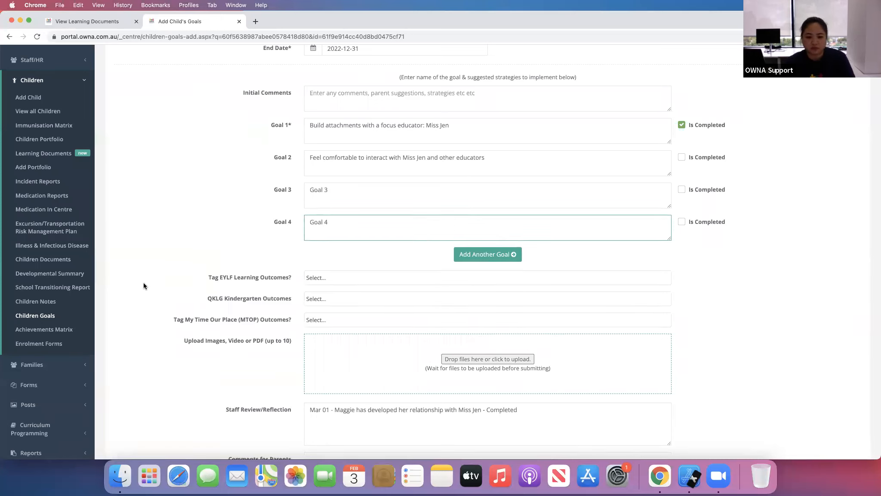
- Review the edited goal form from the goal list down to the status and update controls
left_click(163, 301)
scroll(163, 300, "down", 3)
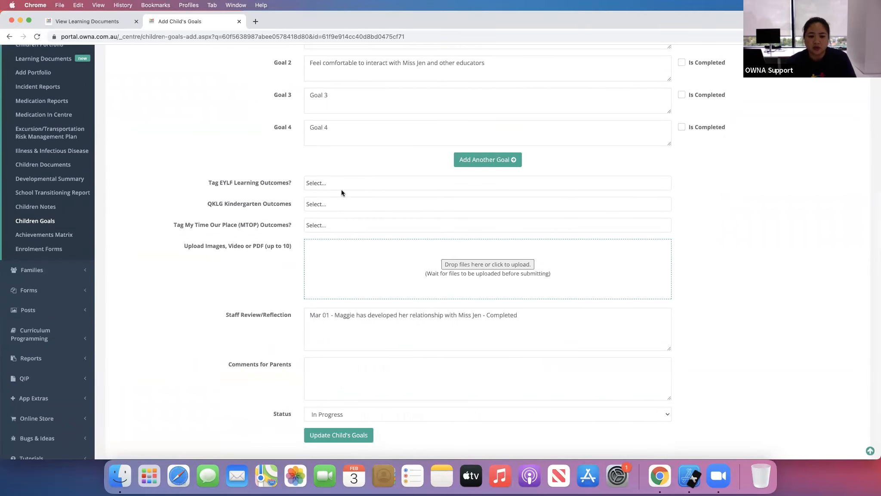
scroll(427, 308, "down", 1)
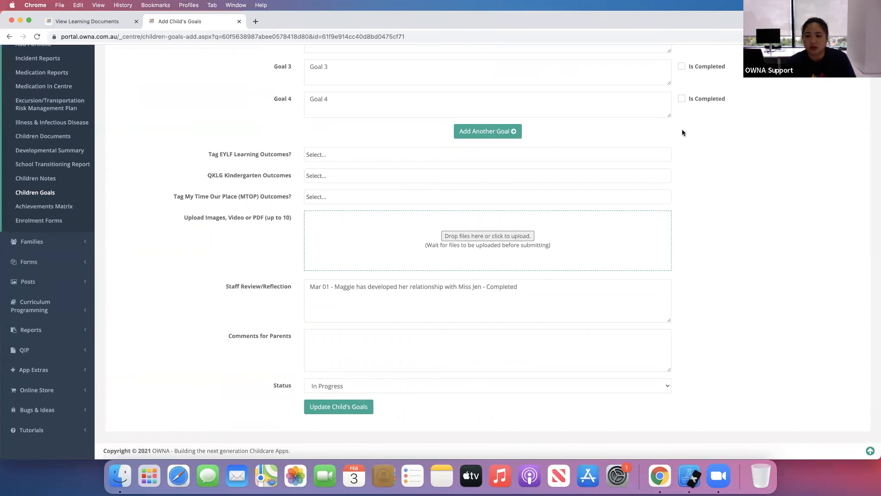
scroll(686, 181, "up", 9)
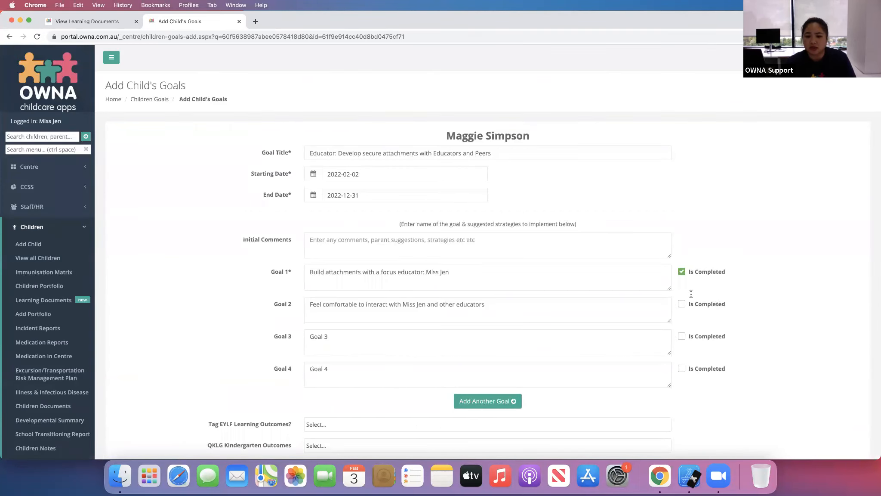
scroll(268, 345, "down", 9)
left_click(346, 414)
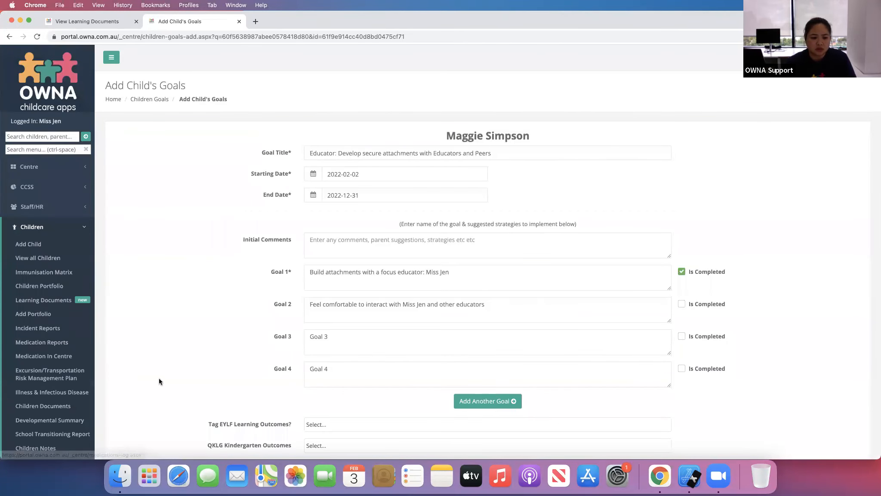
scroll(160, 378, "down", 3)
scroll(167, 344, "down", 6)
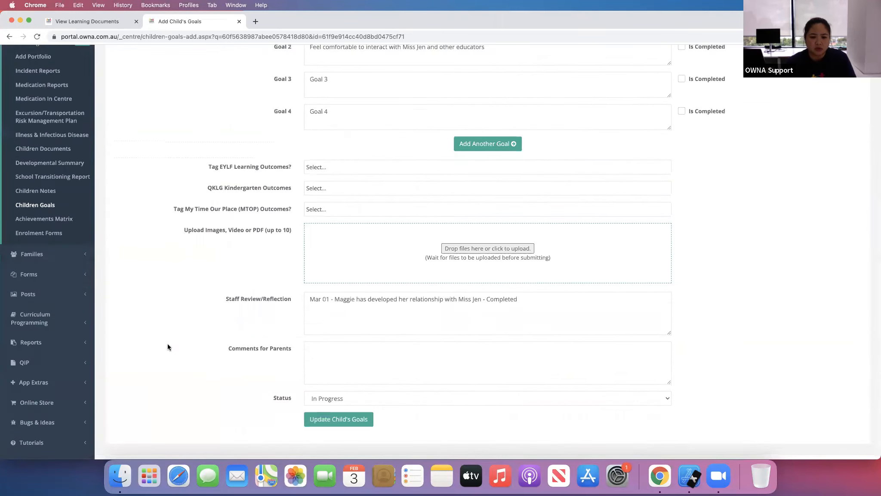
scroll(163, 344, "up", 5)
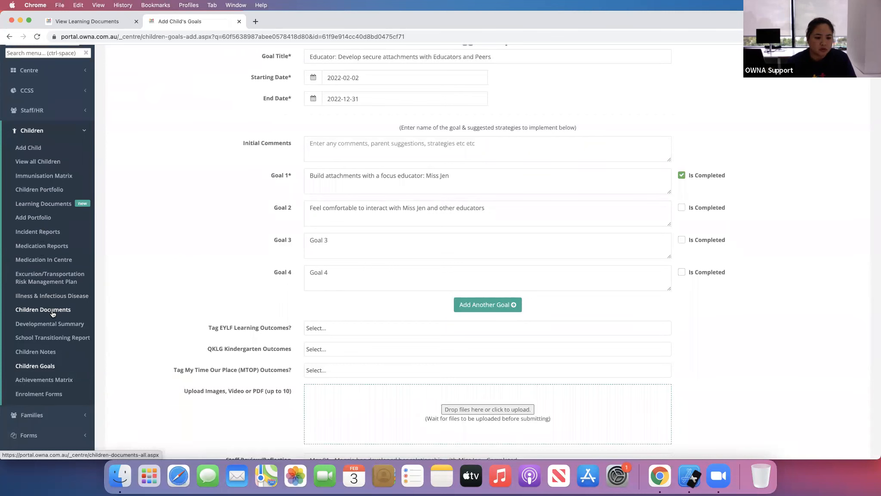
- Open Maggie Simpson's Manage Child's Goals page from the children list and review her goal entries
left_click(48, 164, "super")
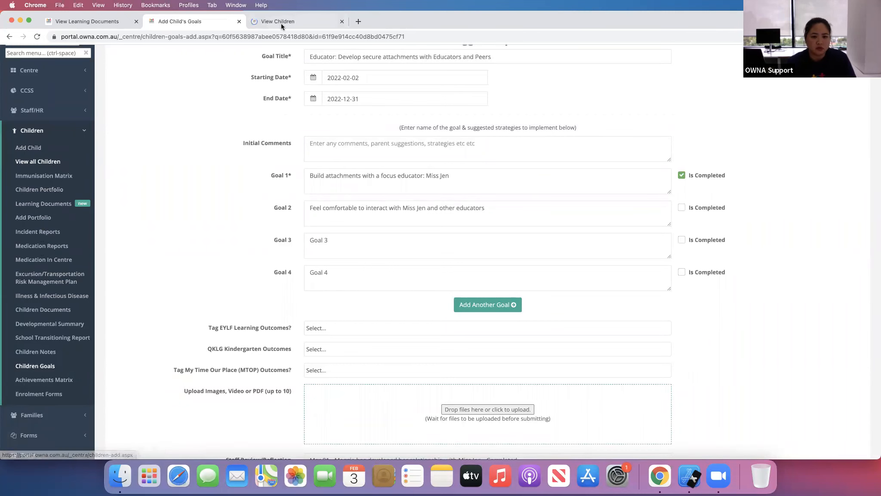
left_click(281, 23)
scroll(448, 333, "down", 5)
scroll(448, 335, "down", 5)
left_click(692, 329)
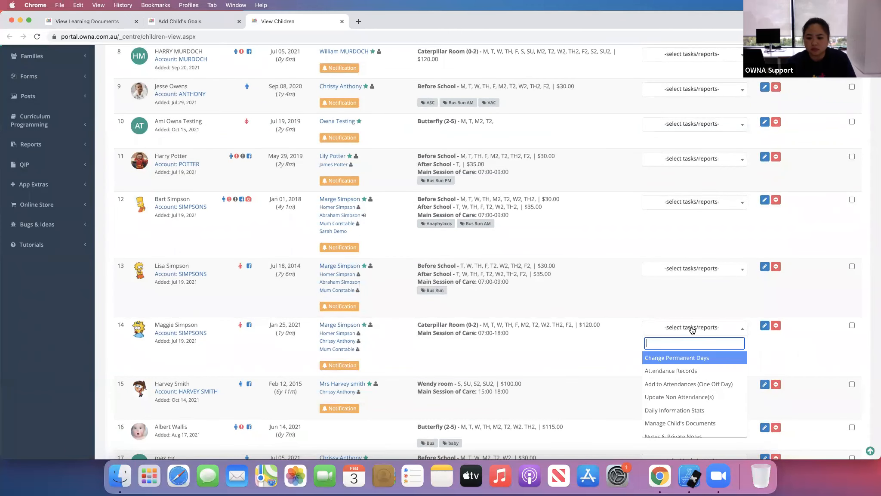
scroll(697, 393, "down", 5)
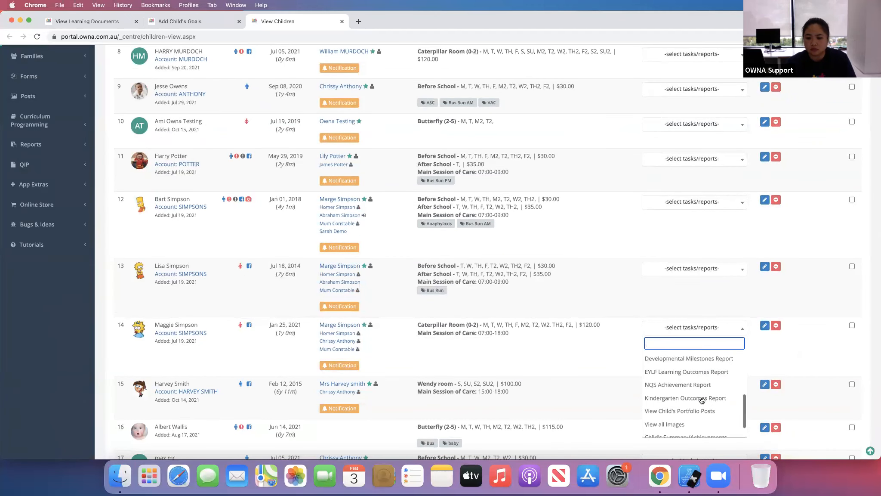
scroll(697, 387, "up", 2)
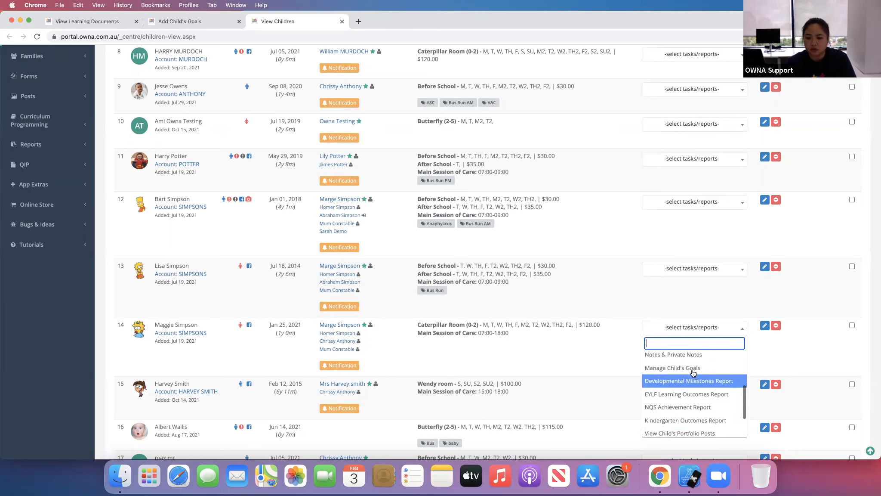
left_click(693, 368)
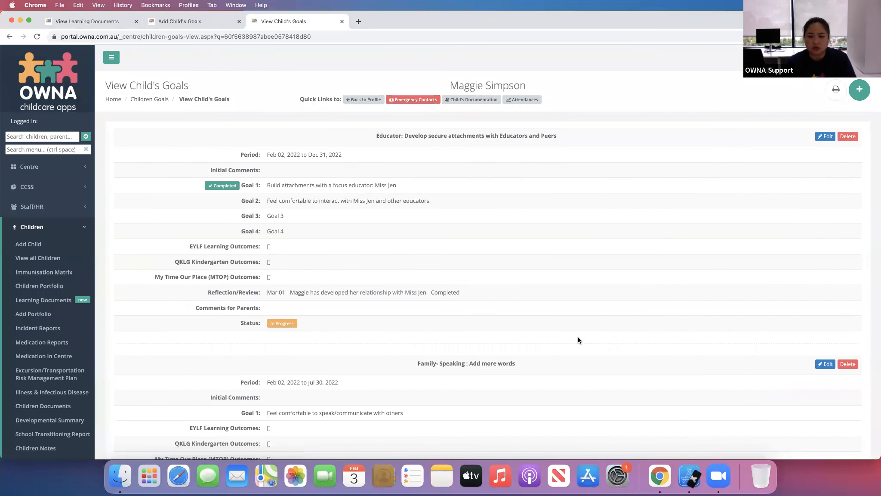
scroll(498, 297, "down", 10)
scroll(497, 303, "down", 5)
scroll(499, 300, "up", 12)
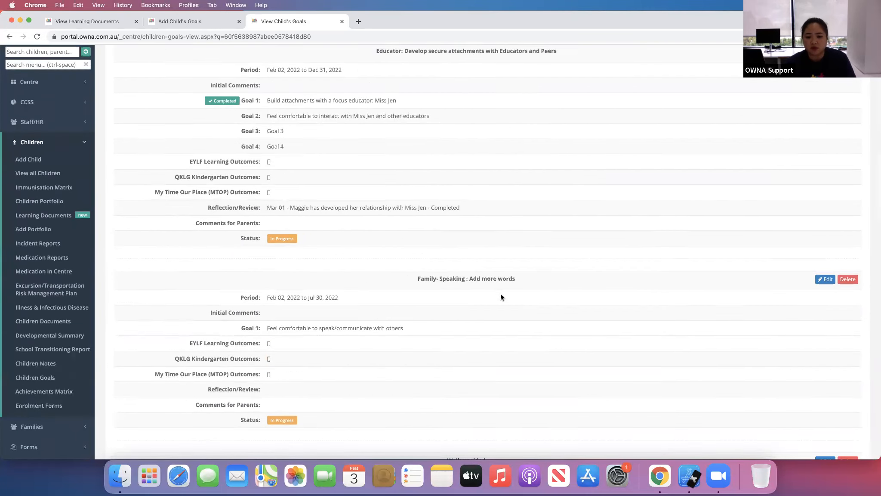
scroll(500, 297, "up", 3)
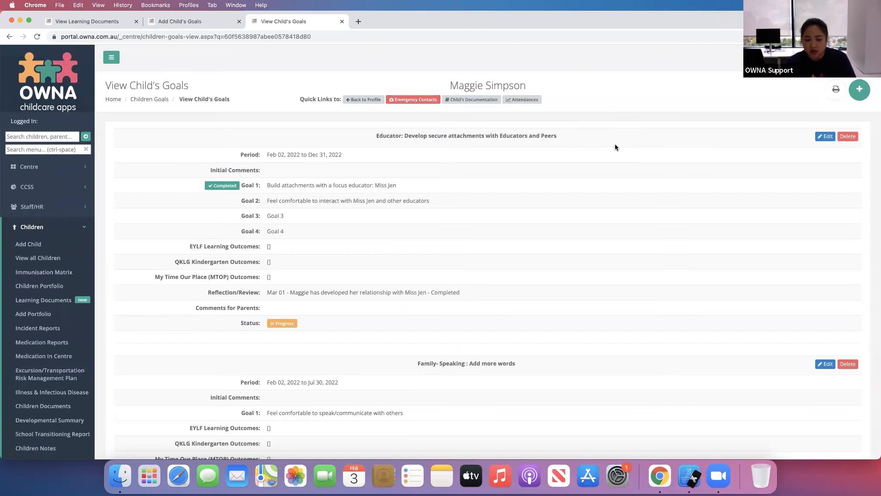
- Edit the Maggie Green Sheep post and link it to Maggie Simpson's goal Educator: Develop secure attachments with Educators and Peers
left_click(178, 20)
left_click(44, 131)
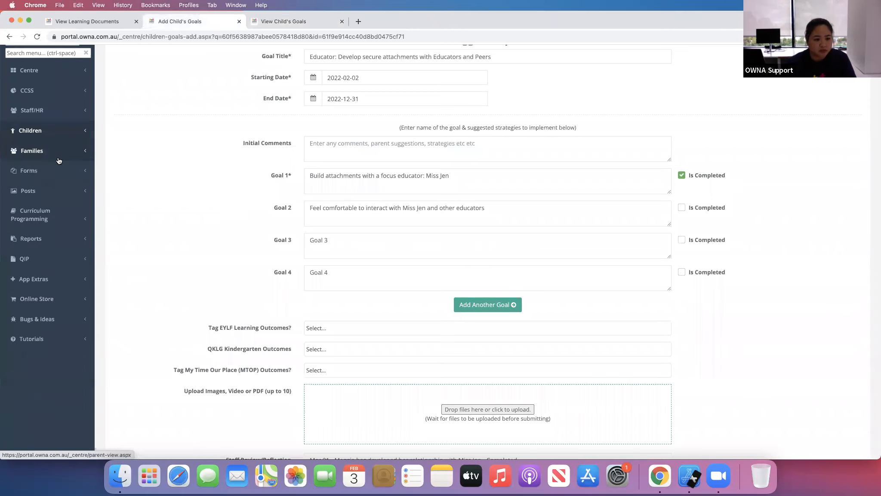
left_click(54, 191)
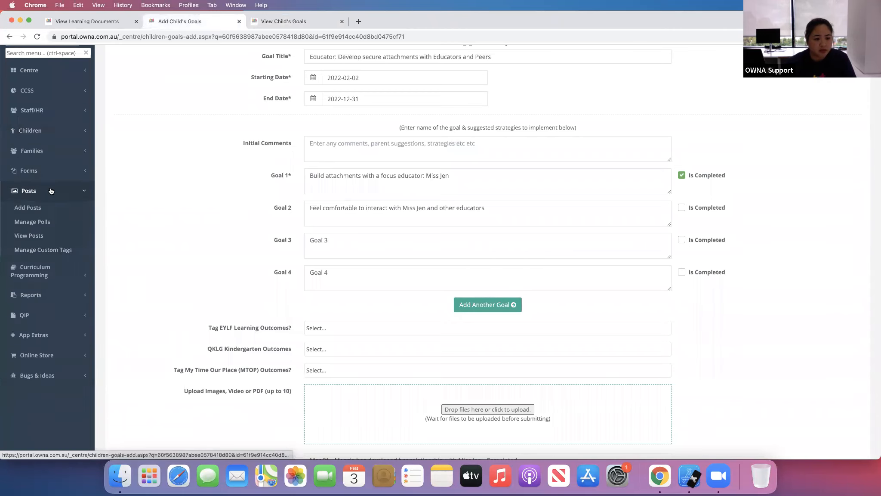
left_click(37, 236)
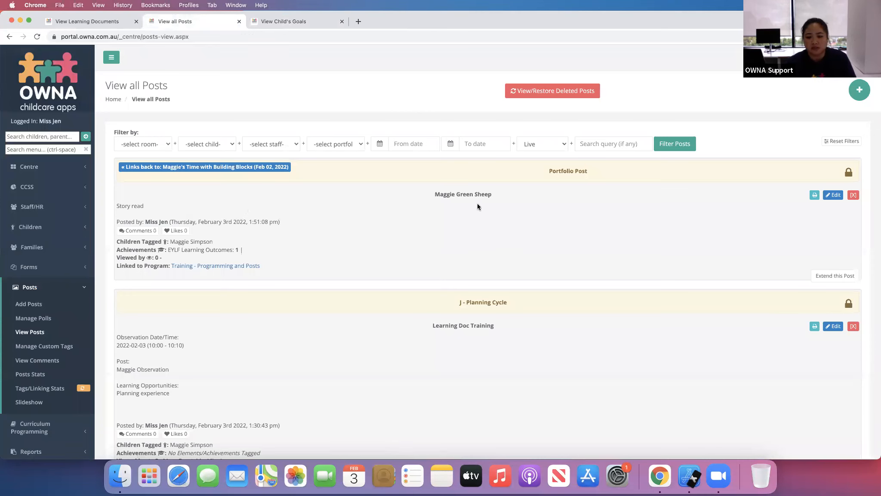
left_click(834, 196)
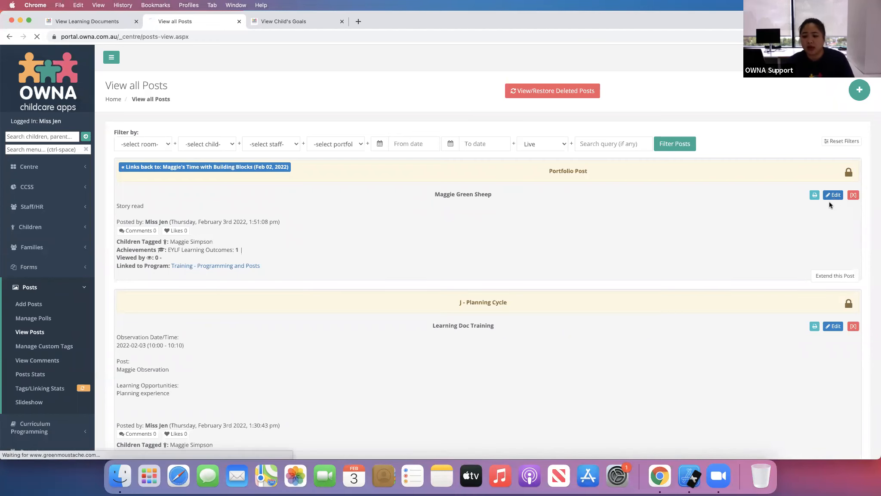
scroll(218, 348, "down", 5)
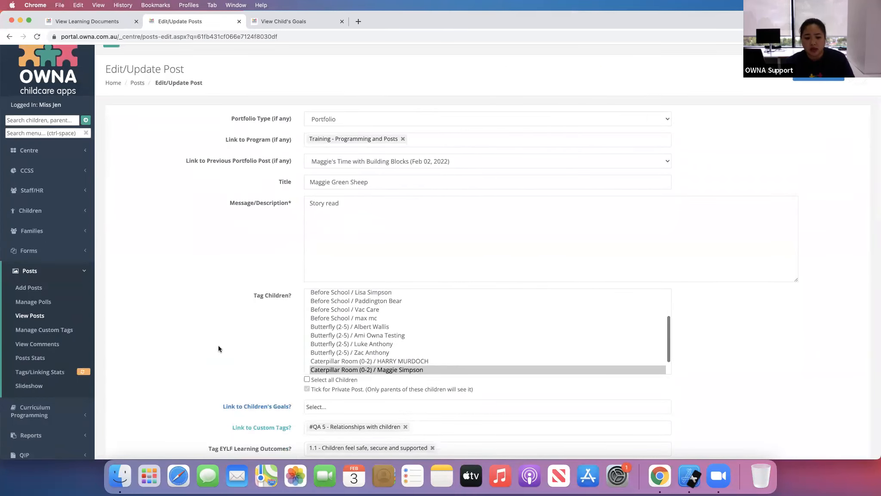
left_click(322, 311)
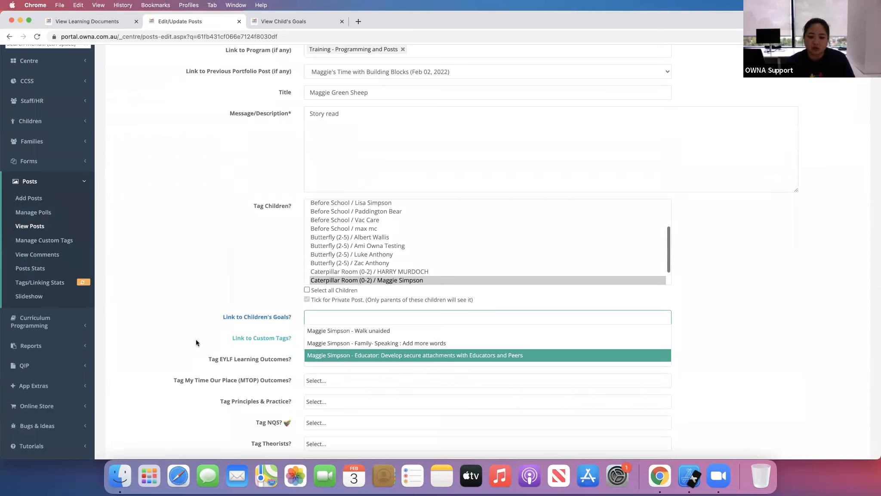
key("Return")
scroll(219, 323, "down", 10)
left_click(375, 213)
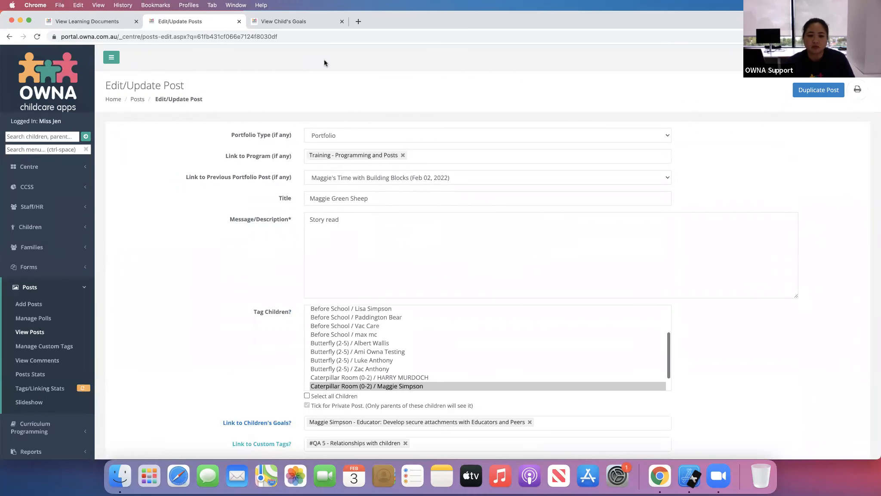
- Reload Maggie Simpson's goals page and examine the posts linked to the goal
left_click(296, 21)
left_click(383, 39)
key("Return")
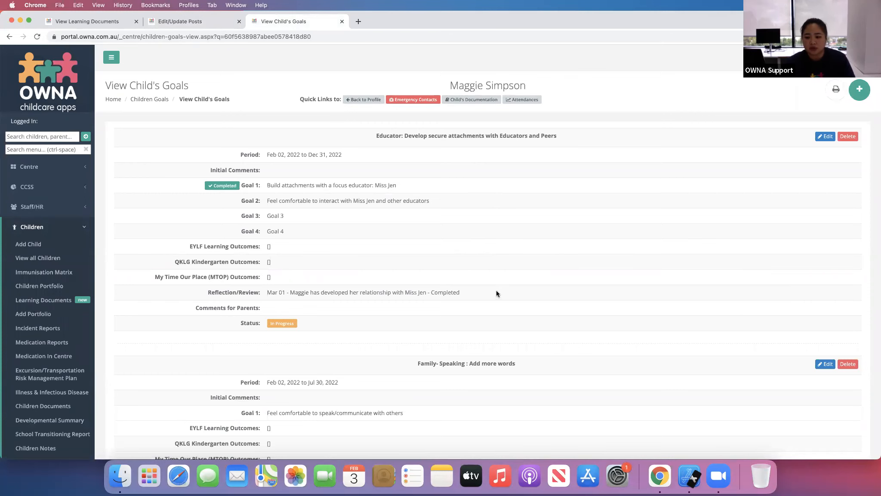
scroll(497, 291, "down", 3)
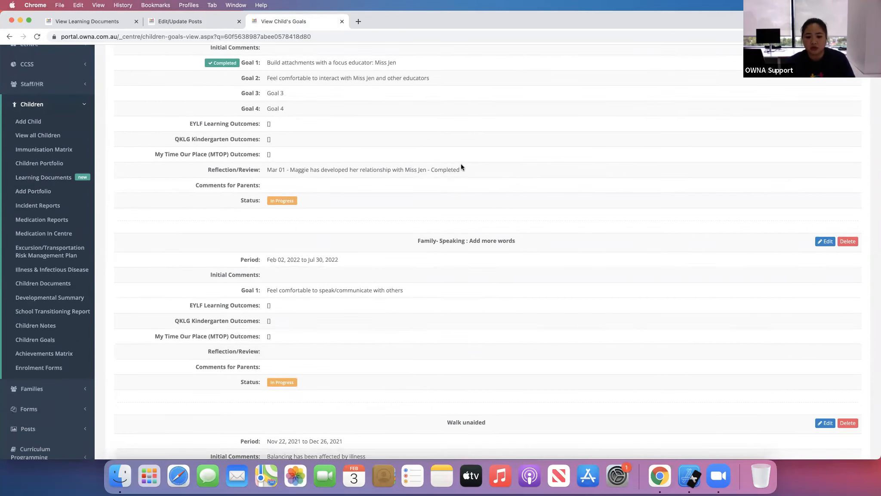
scroll(451, 201, "up", 3)
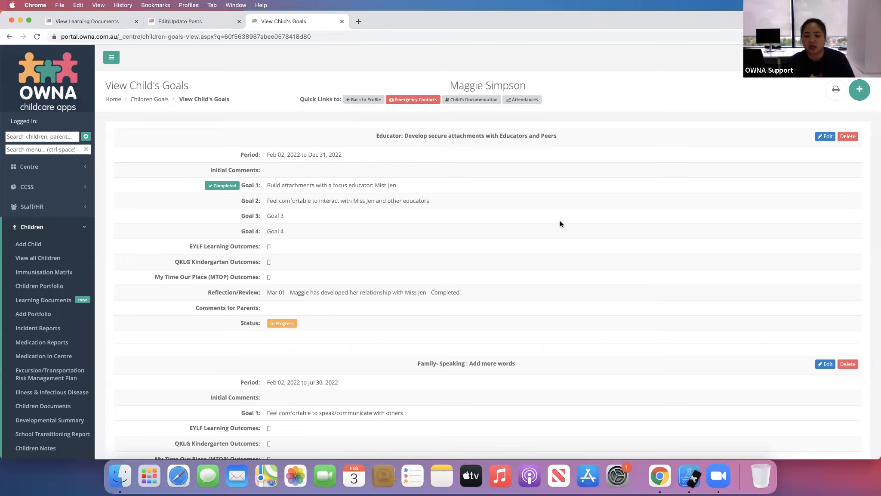
scroll(428, 203, "down", 4)
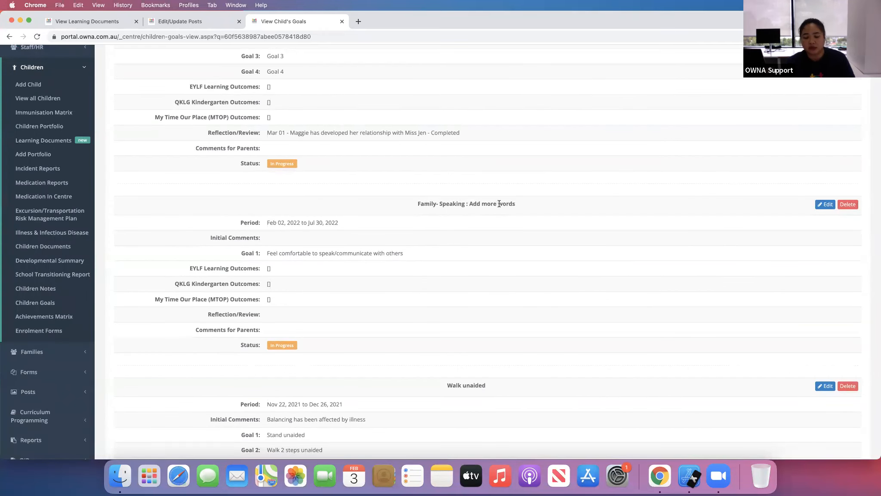
scroll(531, 312, "down", 5)
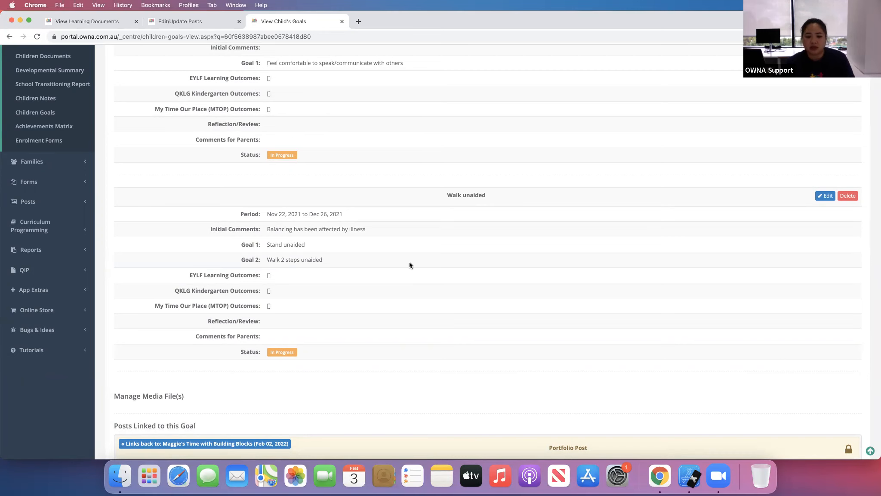
scroll(409, 261, "down", 2)
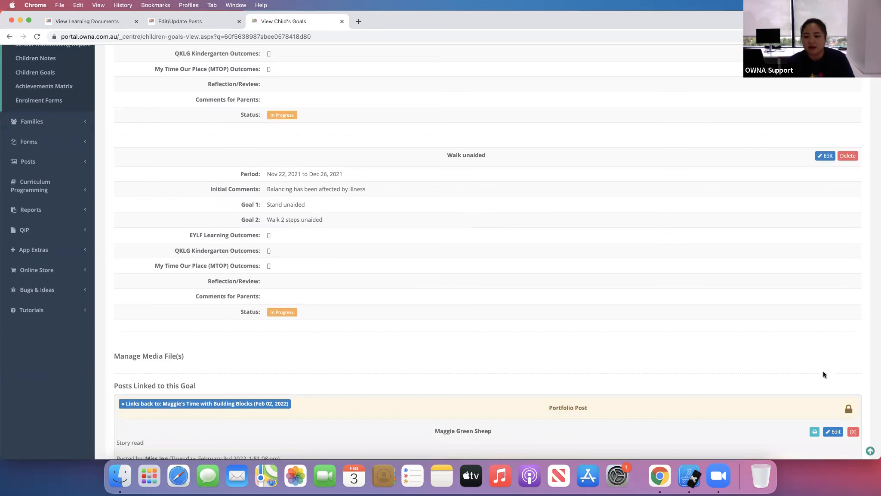
scroll(455, 122, "down", 3)
scroll(454, 175, "up", 4)
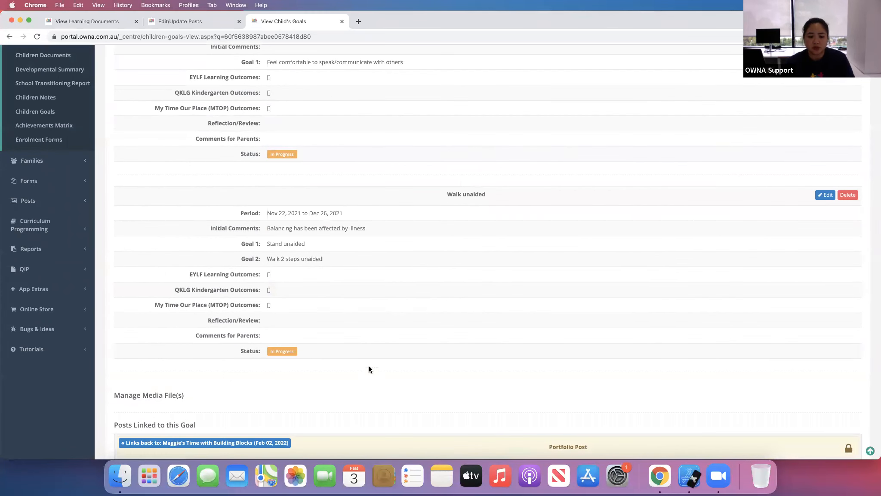
scroll(370, 366, "down", 6)
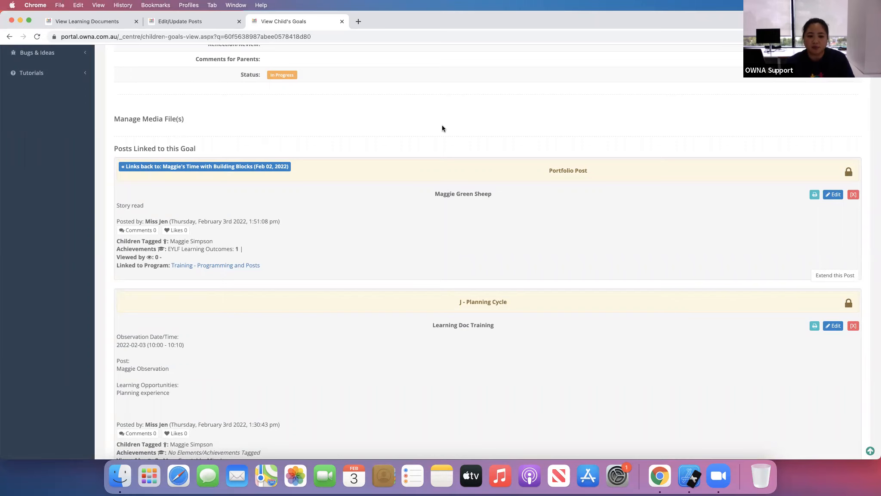
scroll(442, 124, "down", 2)
scroll(442, 125, "up", 2)
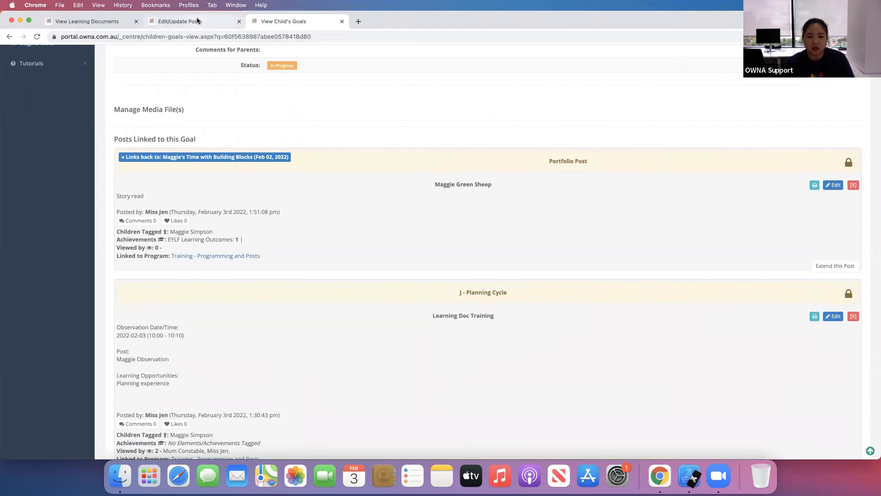
- Open the Educator: Develop secure attachments goal for editing from the Children Goals list and review its fields
left_click(197, 21)
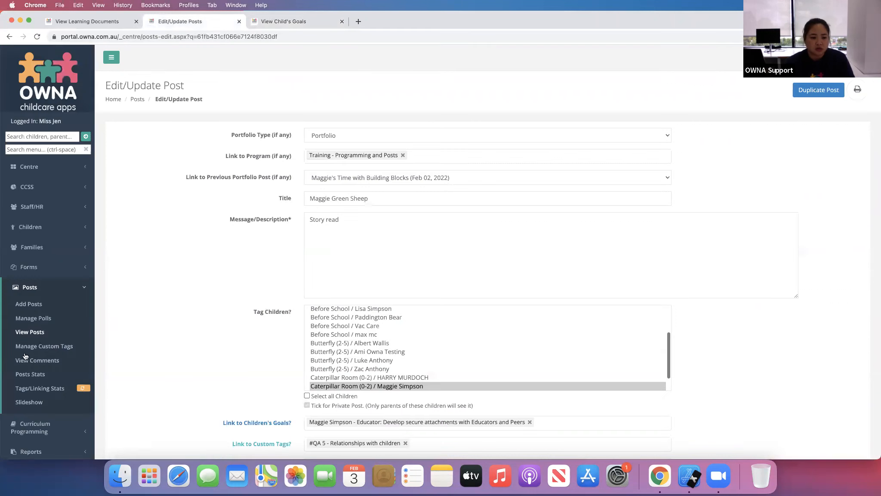
left_click(38, 232)
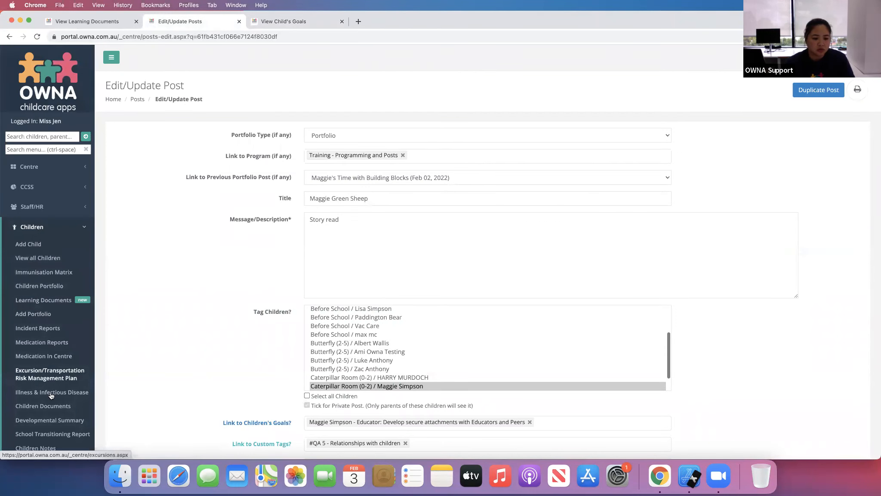
scroll(51, 395, "down", 3)
left_click(48, 376)
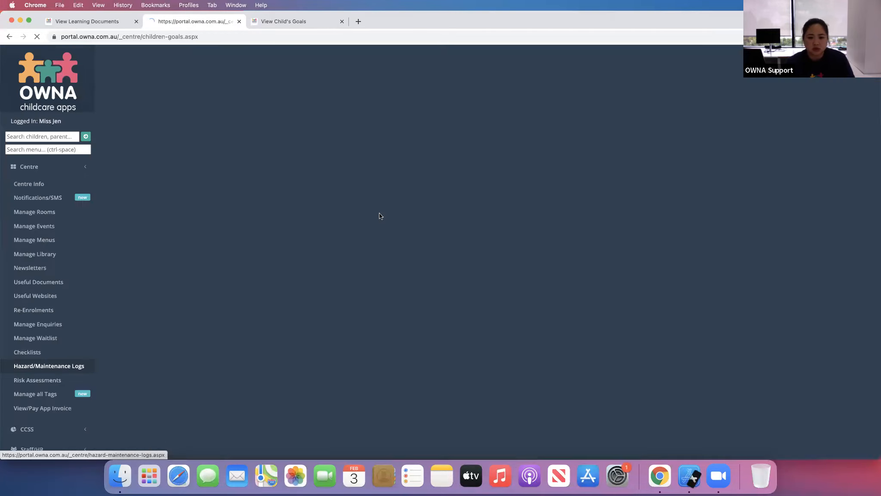
left_click(816, 185)
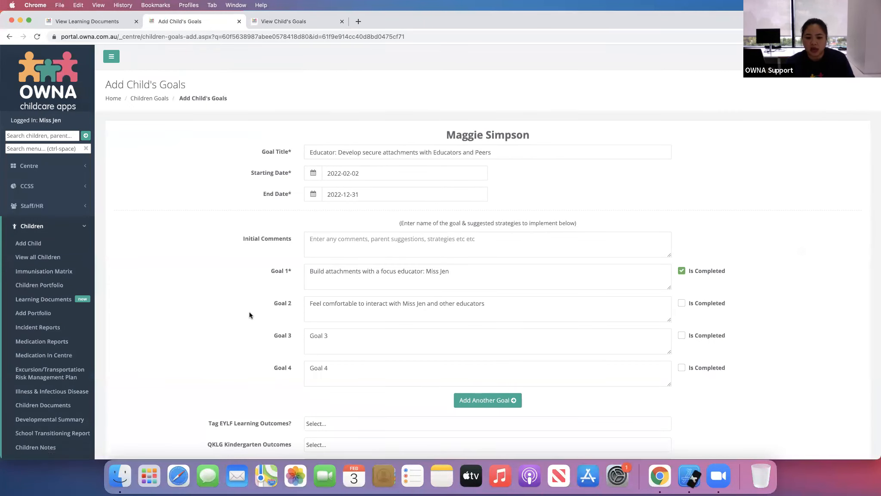
scroll(249, 312, "down", 6)
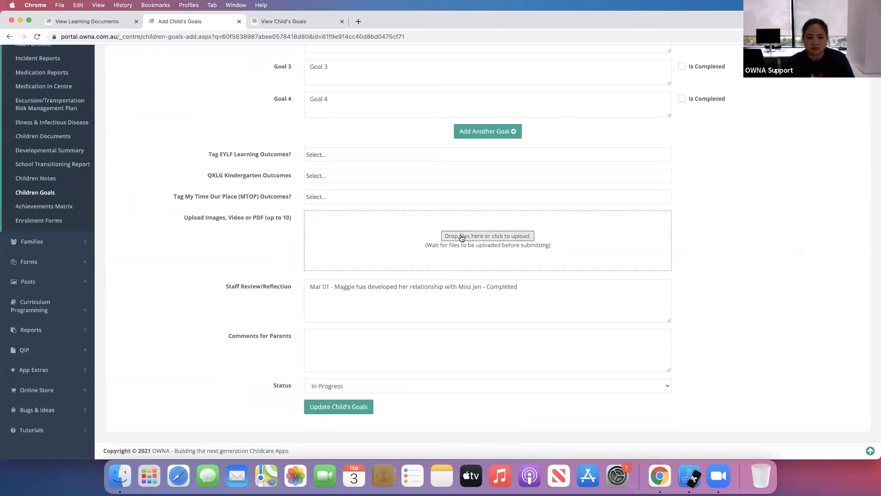
left_click(297, 38)
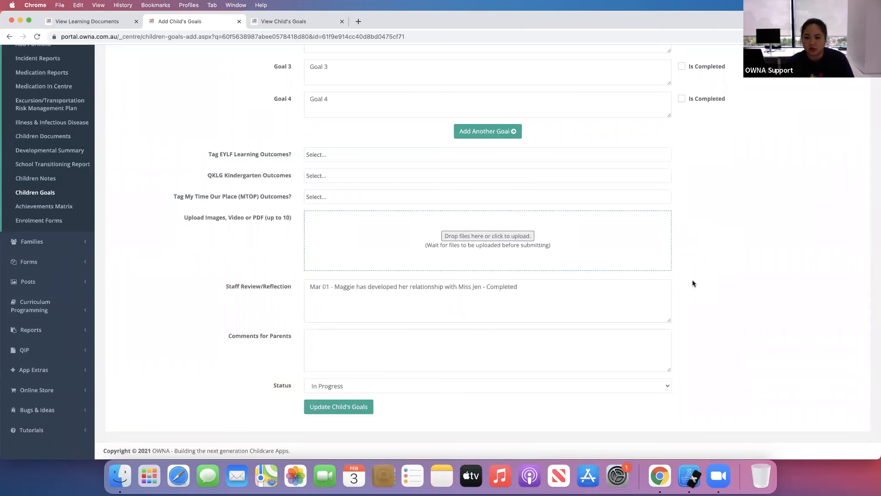
scroll(692, 280, "up", 6)
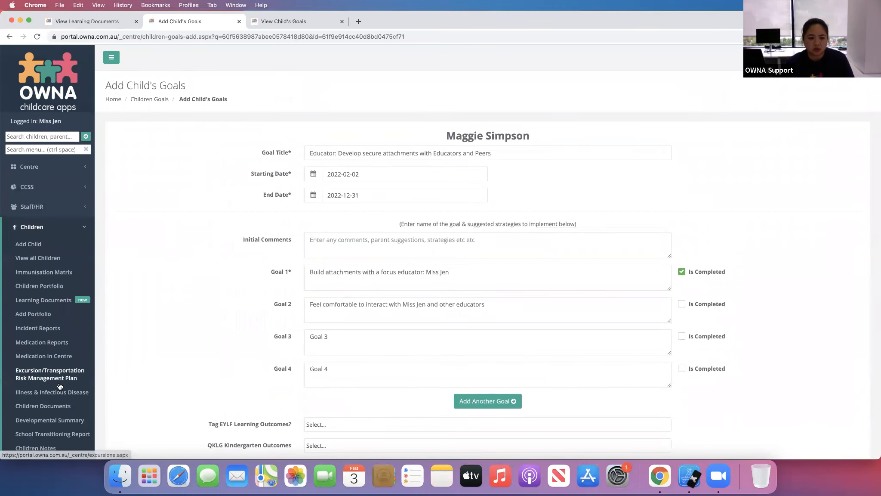
scroll(50, 308, "down", 4)
left_click(50, 308)
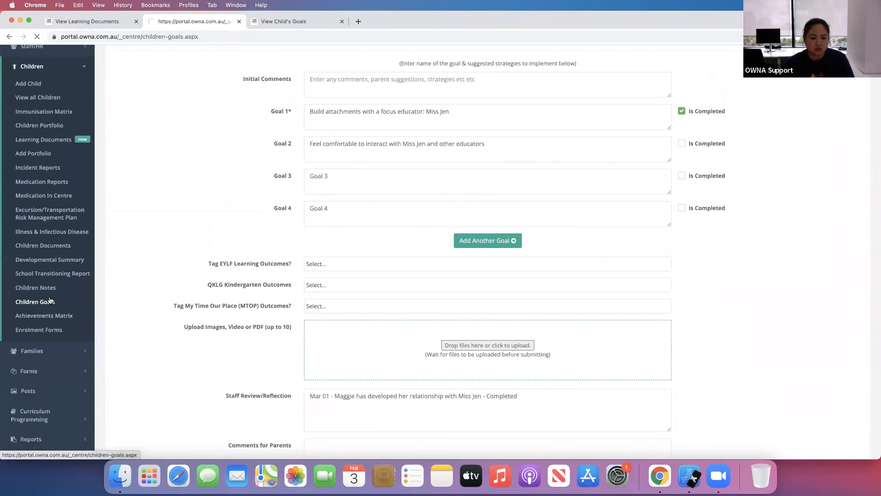
left_click(792, 201)
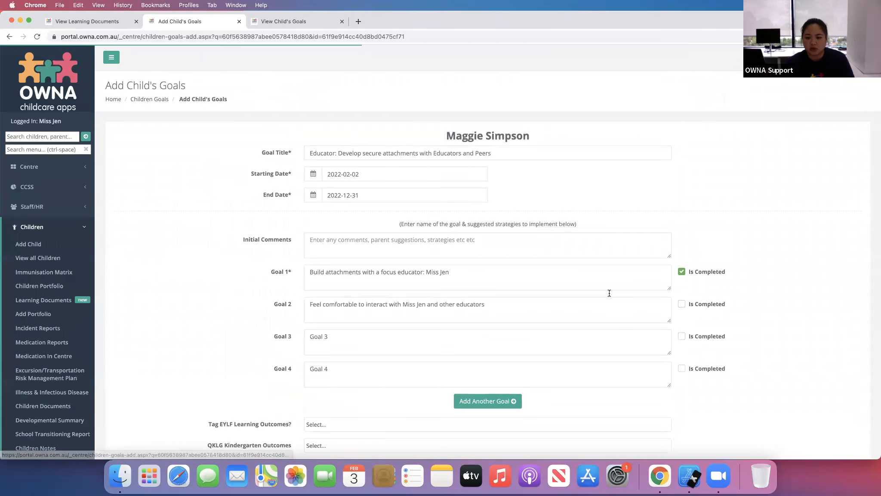
scroll(431, 301, "down", 4)
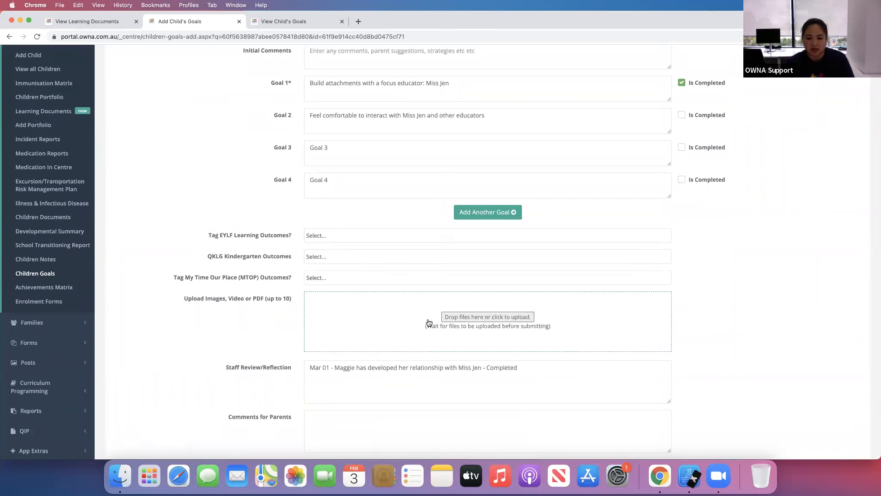
- Return to the child's goals page showing the posts linked to this goal
left_click(297, 21)
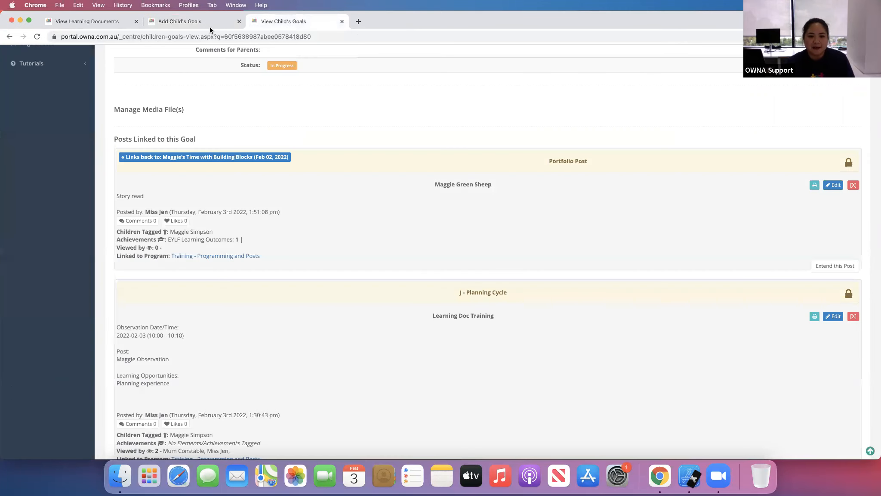
left_click(178, 24)
left_click(258, 25)
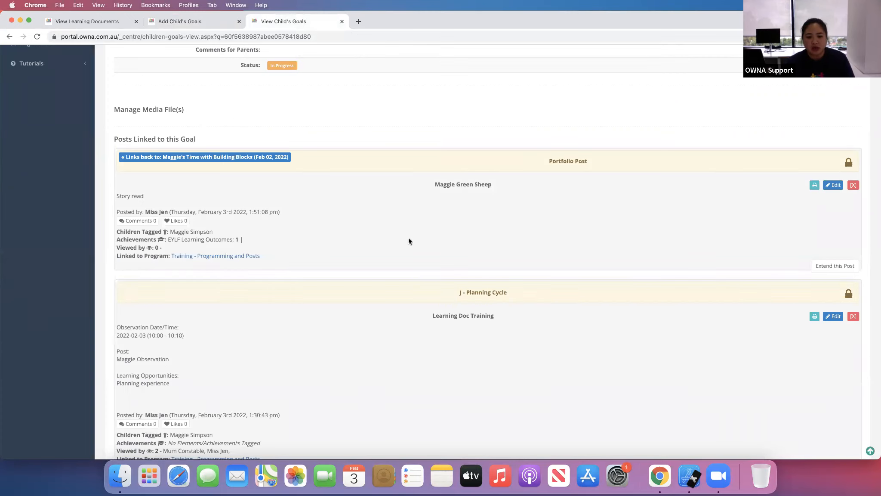
- Scroll through Maggie Simpson's goals page and the posts linked to the goal
scroll(409, 239, "down", 10)
scroll(409, 240, "up", 7)
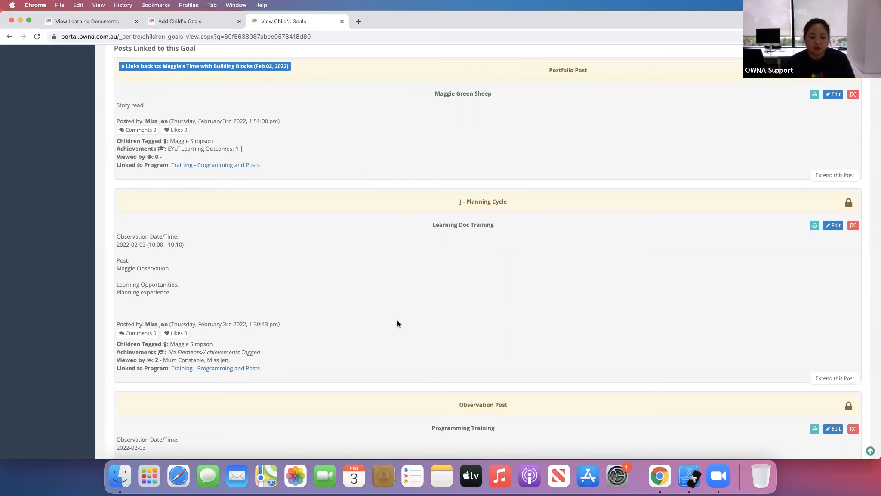
scroll(397, 323, "up", 5)
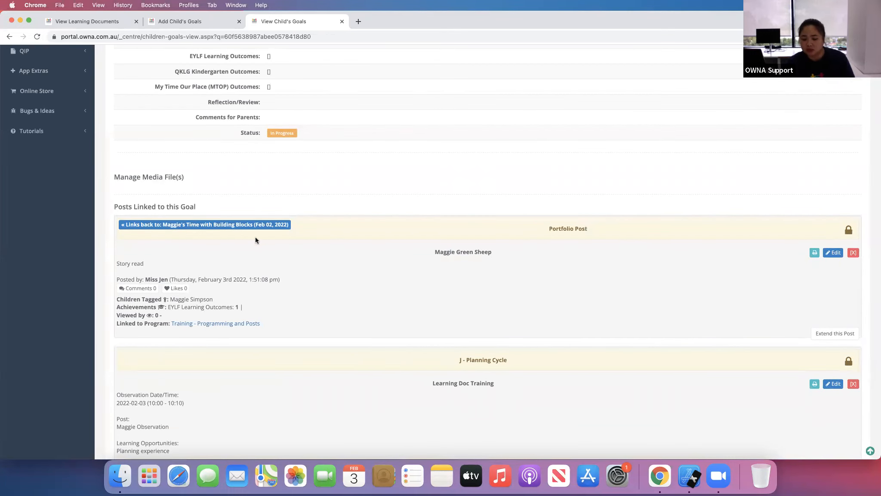
scroll(115, 335, "up", 10)
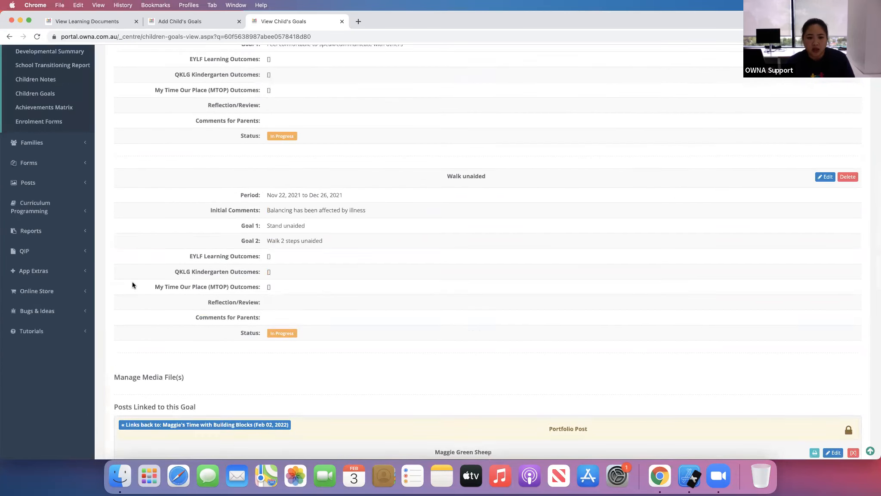
scroll(145, 231, "up", 2)
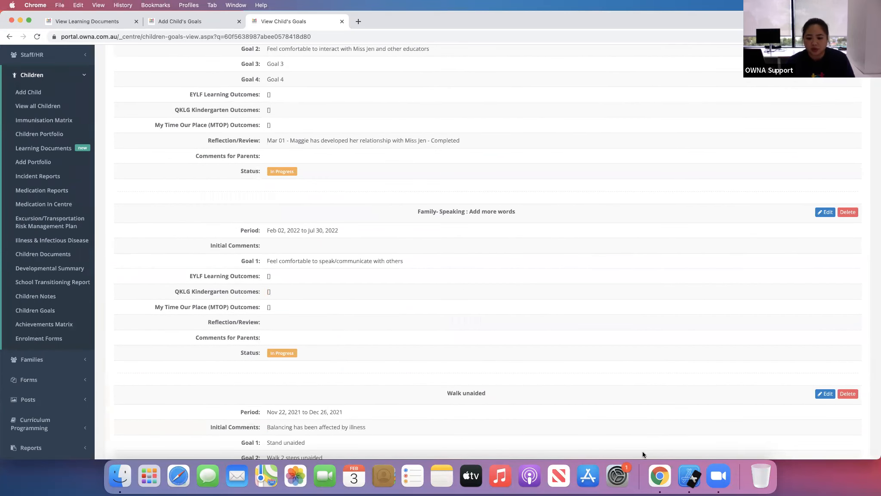
- Switch to the simulator and open Maggie Simpson's Child's Goals in the staff iPhone app
left_click(690, 476)
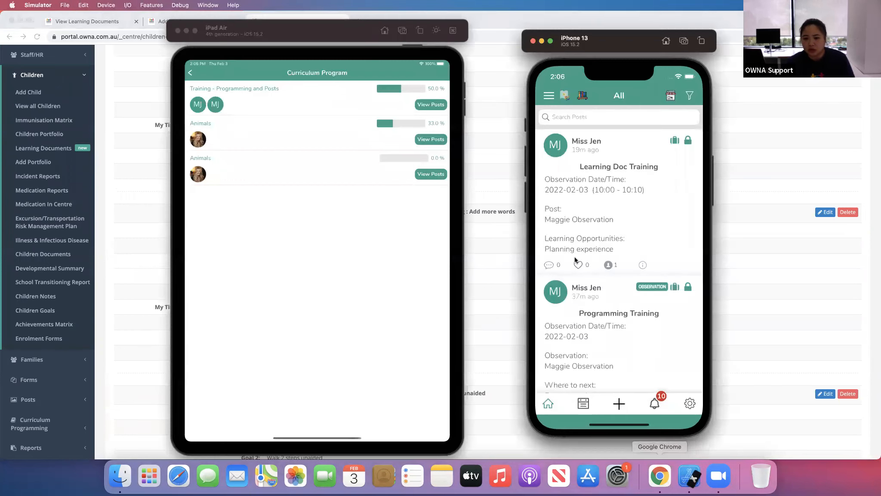
left_click(190, 73)
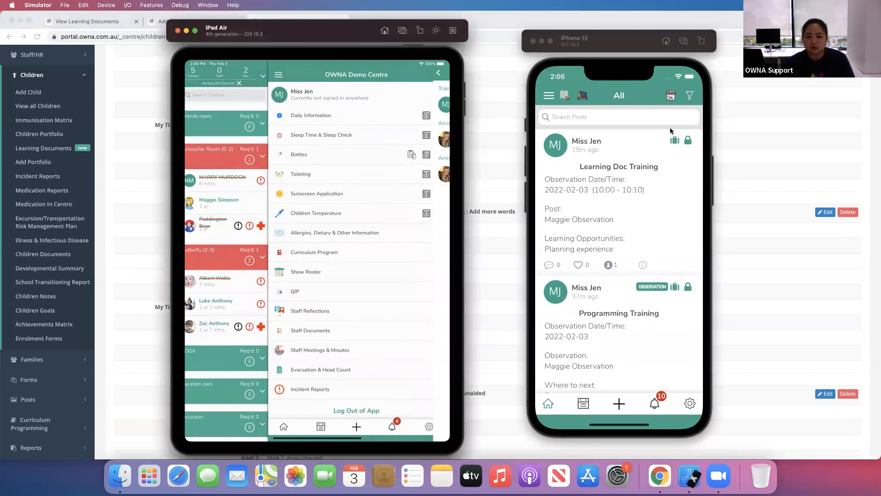
left_click(547, 97)
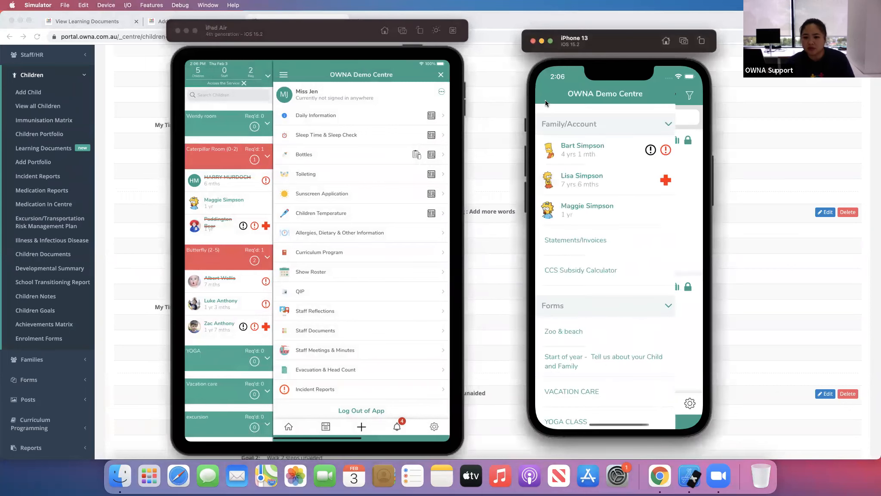
left_click(605, 211)
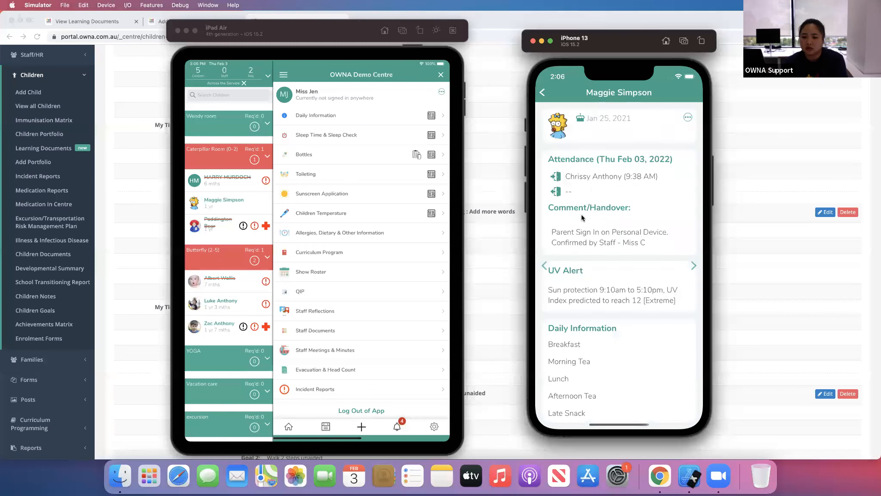
left_click(688, 118)
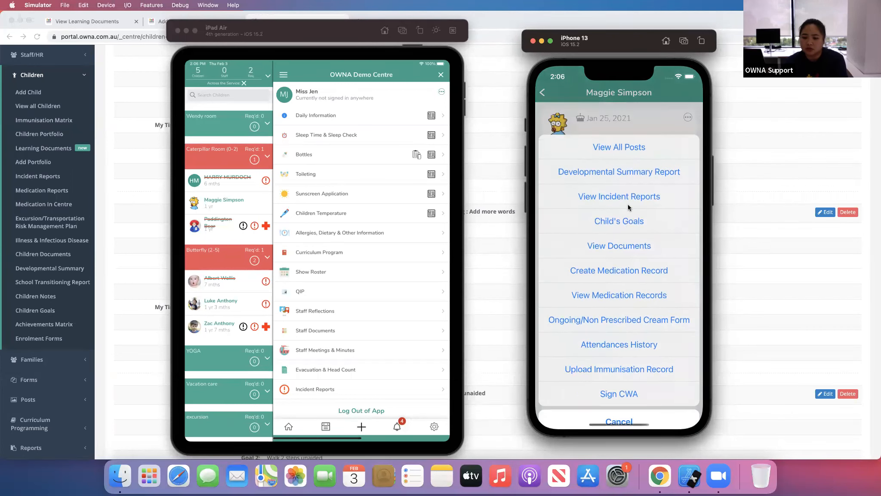
left_click(626, 219)
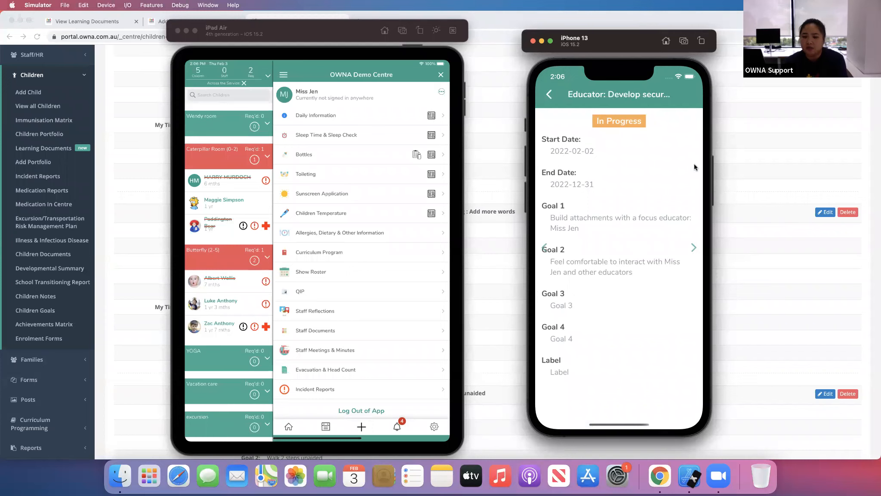
- Page through Maggie Simpson's goals in the app, then return to the browser
left_click(692, 248)
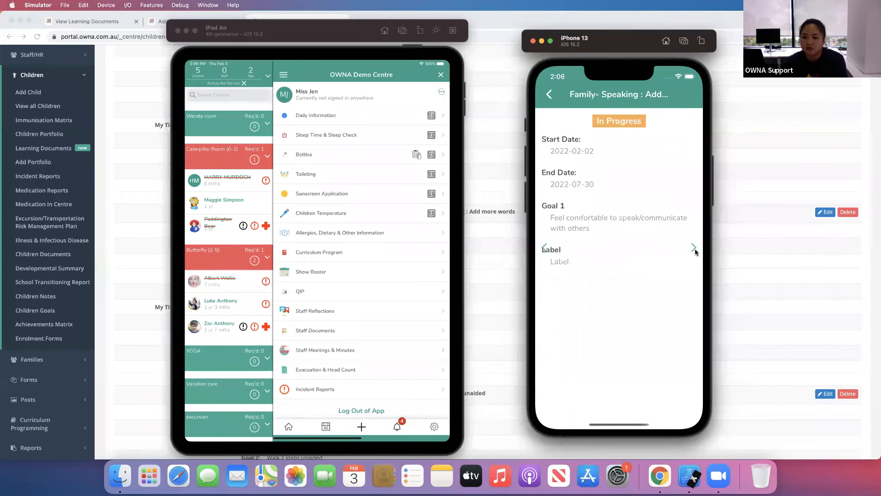
left_click(693, 247)
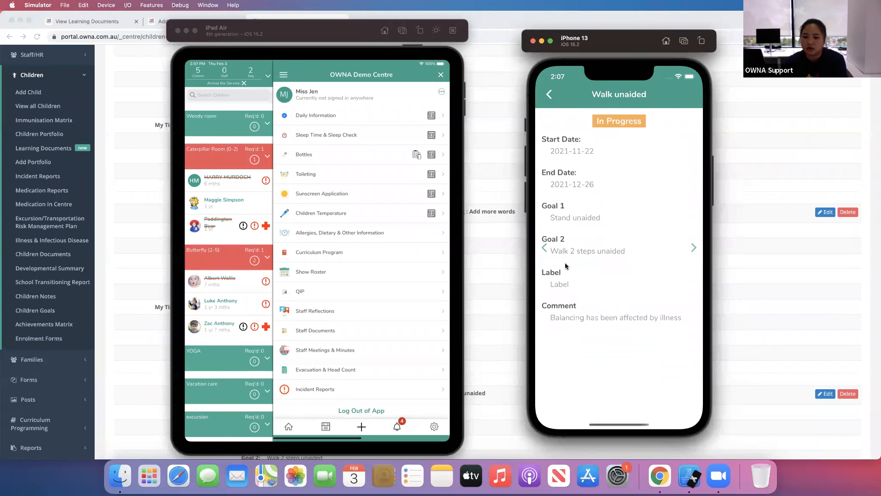
left_click(544, 247)
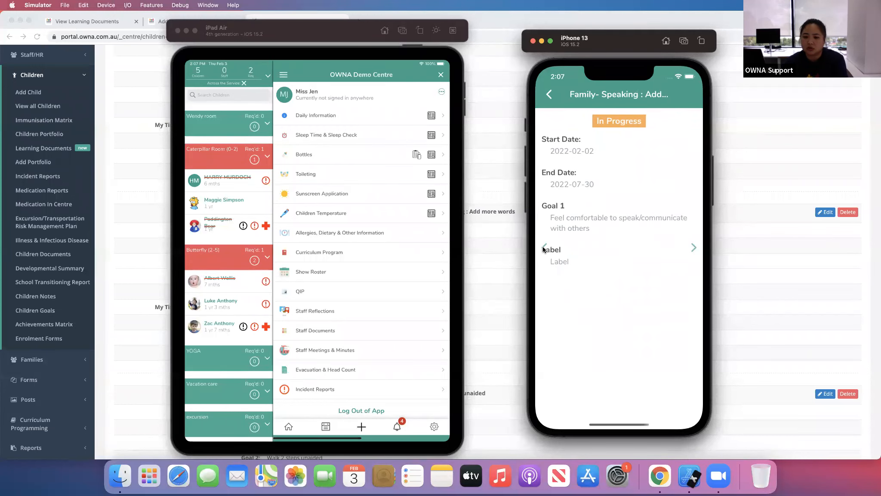
left_click(544, 248)
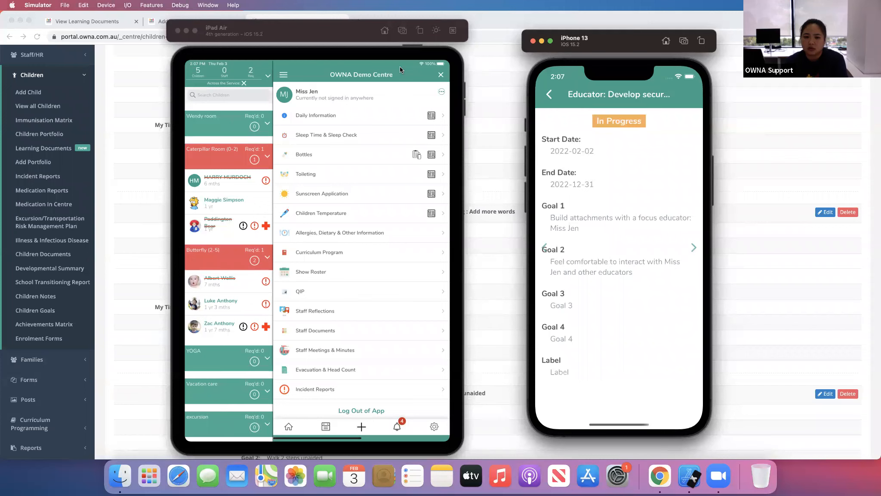
left_click(164, 285)
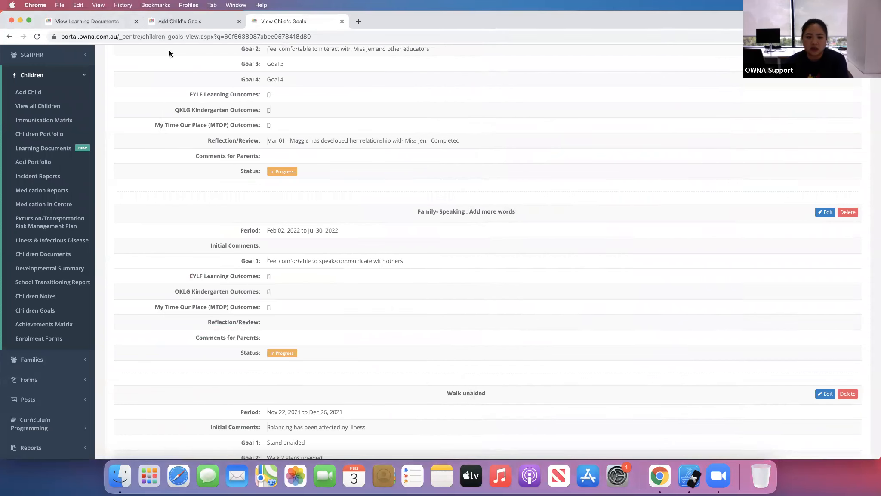
- Switch to the goal editing tab and place the cursor in the Comments for Parents field
left_click(159, 24)
scroll(217, 345, "down", 4)
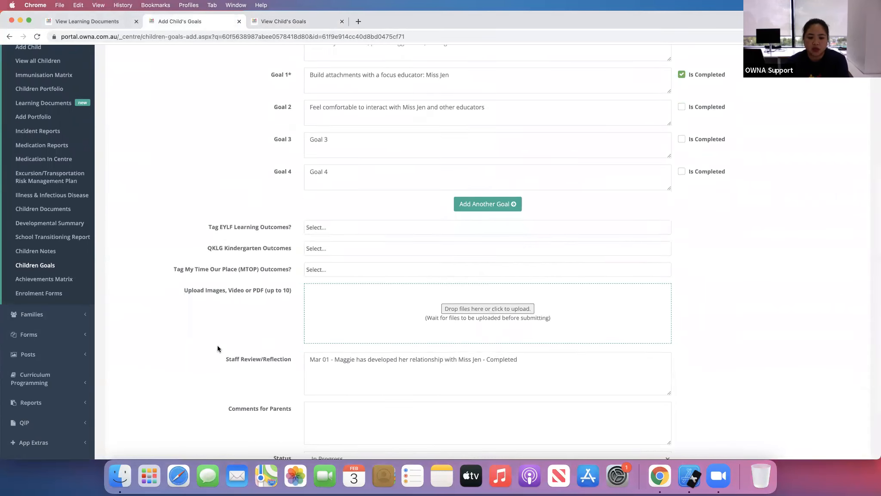
left_click(362, 343)
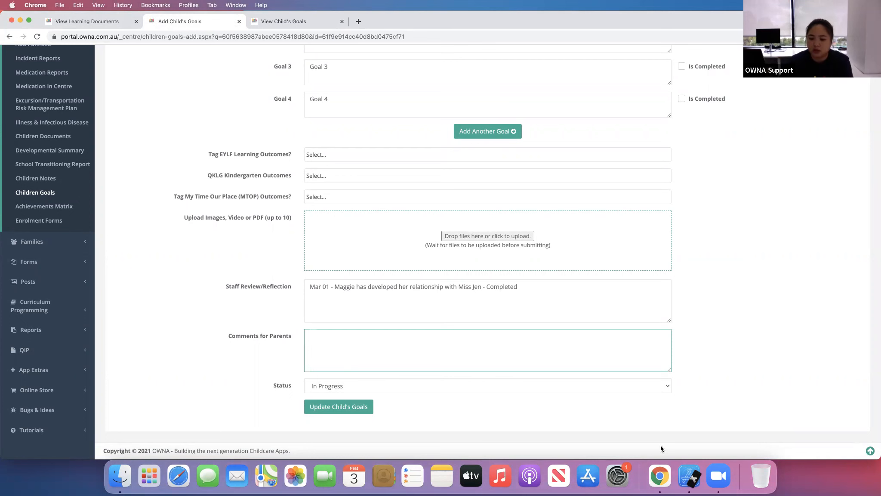
- Page through the goals again in the iPhone app and reopen Maggie Simpson's options menu
left_click(690, 474)
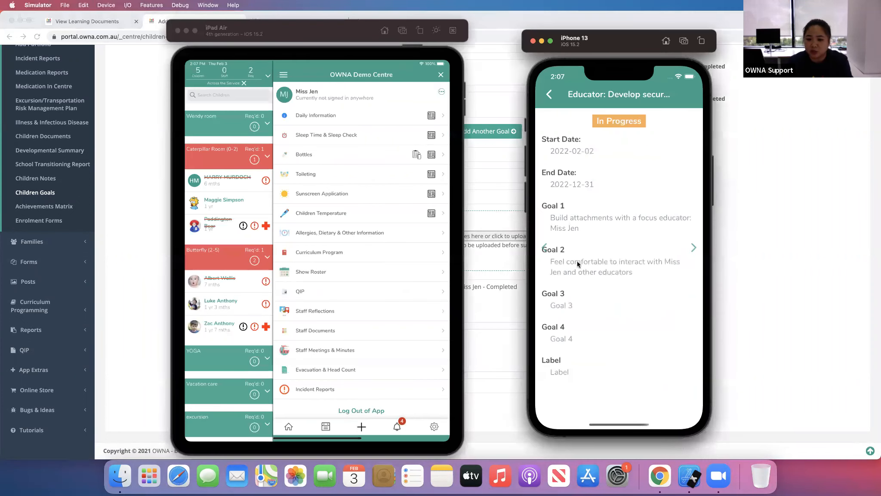
left_click(694, 248)
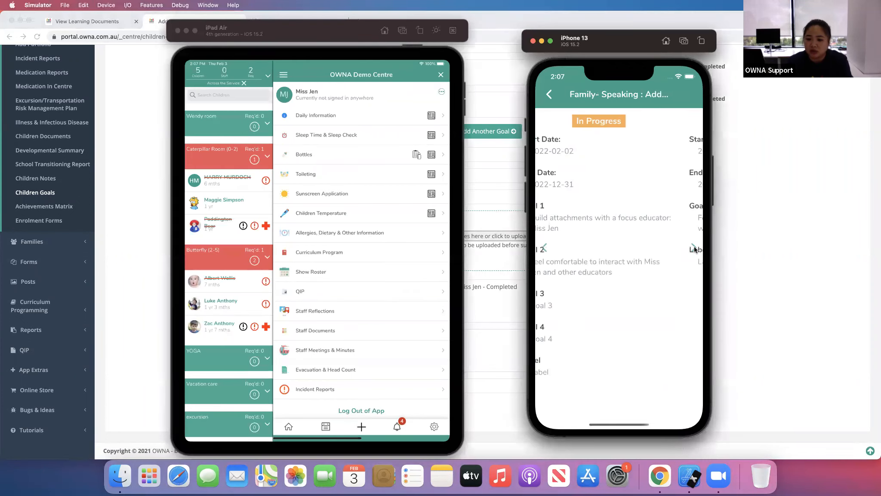
left_click(693, 248)
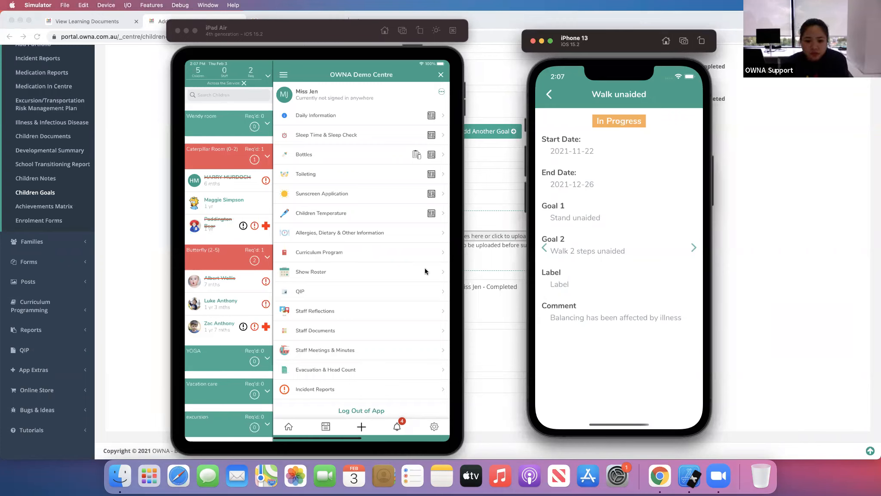
left_click(549, 95)
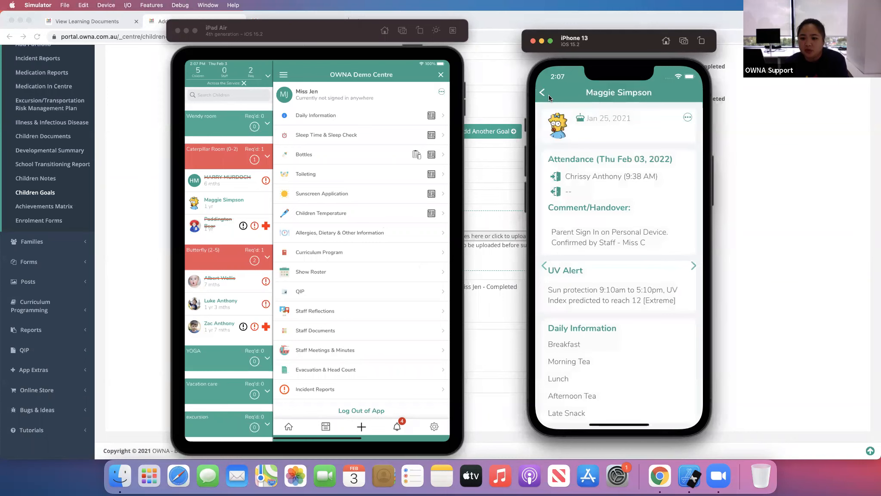
left_click(687, 118)
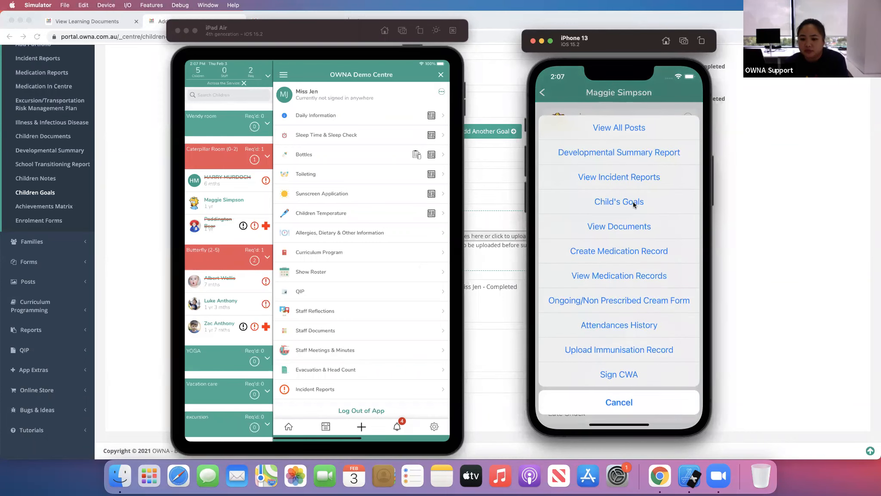
left_click(759, 185)
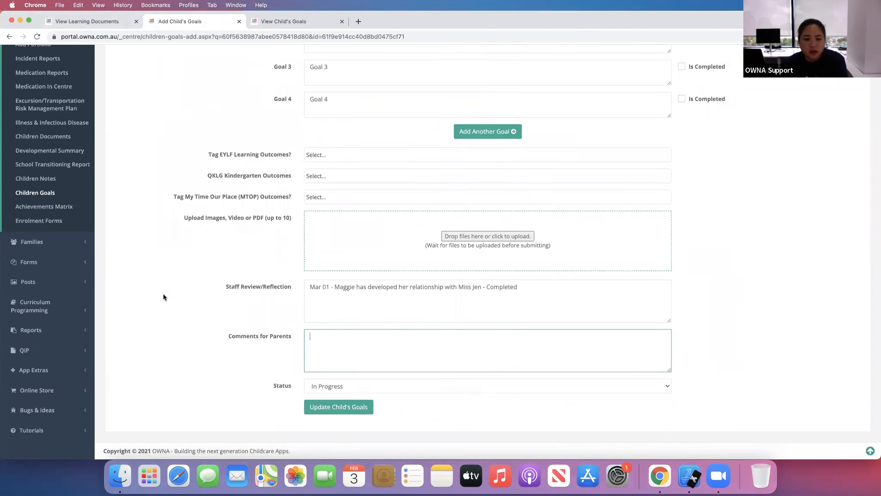
- Review the goal editing form and close the View Child's Goals tab
scroll(164, 296, "up", 4)
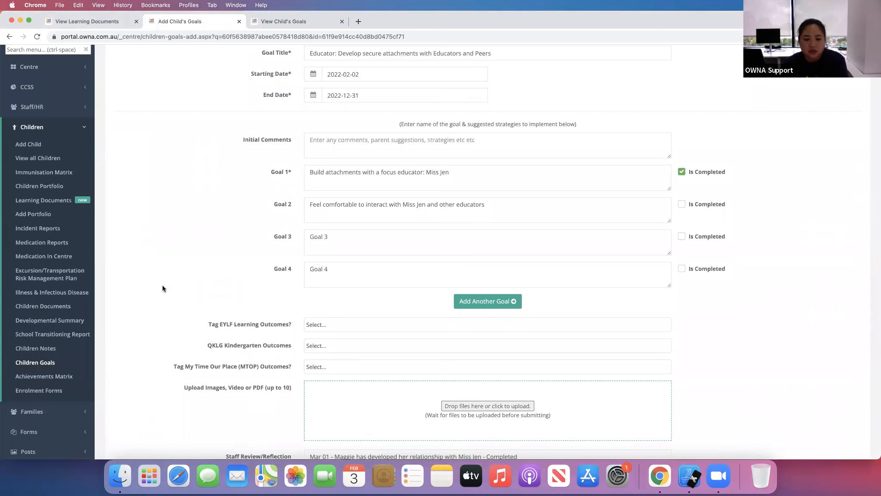
left_click(293, 21)
scroll(347, 265, "down", 5)
scroll(347, 266, "up", 10)
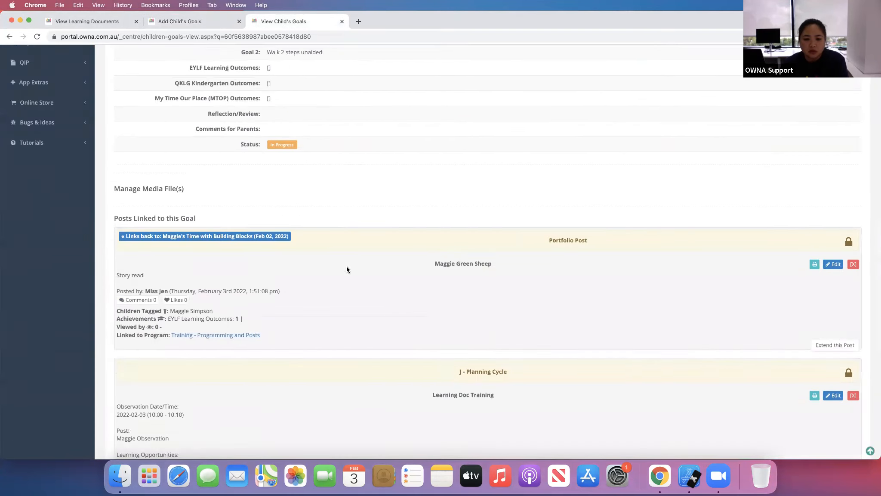
left_click(339, 24)
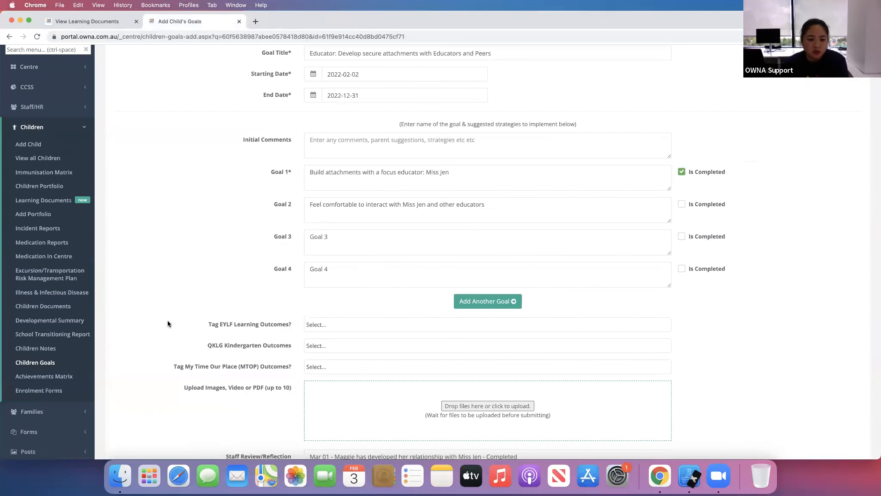
- Open Developmental Summary and start adding a new developmental summary
left_click(56, 320)
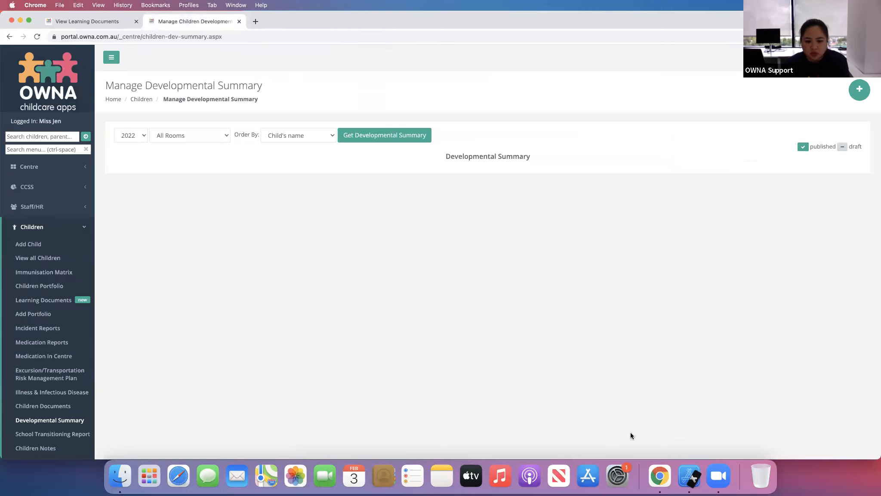
scroll(466, 232, "down", 4)
scroll(385, 307, "up", 4)
scroll(386, 309, "down", 4)
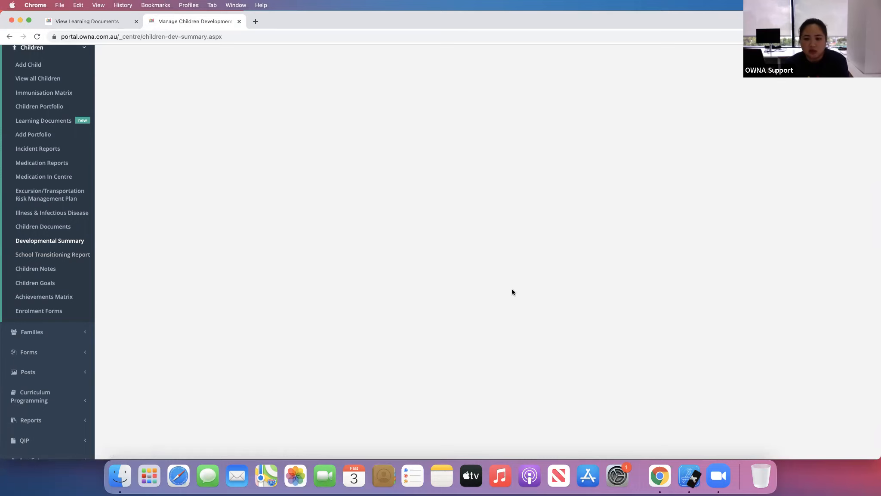
scroll(513, 284, "down", 3)
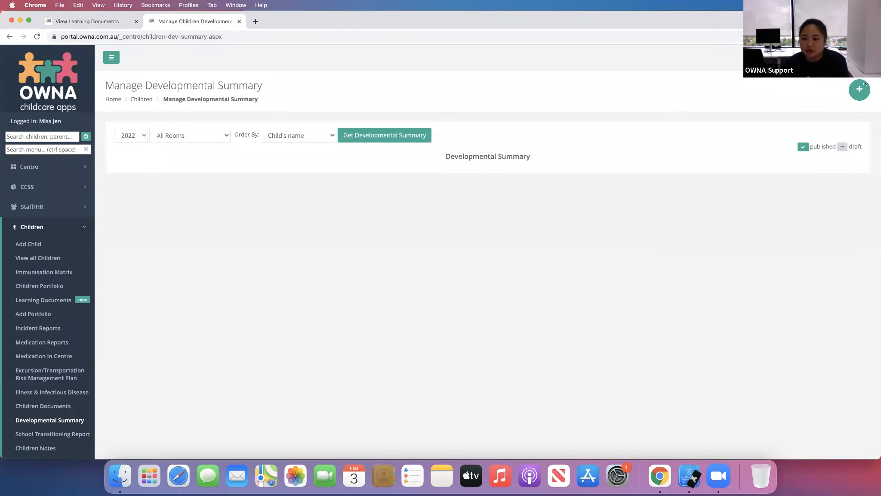
left_click(859, 90)
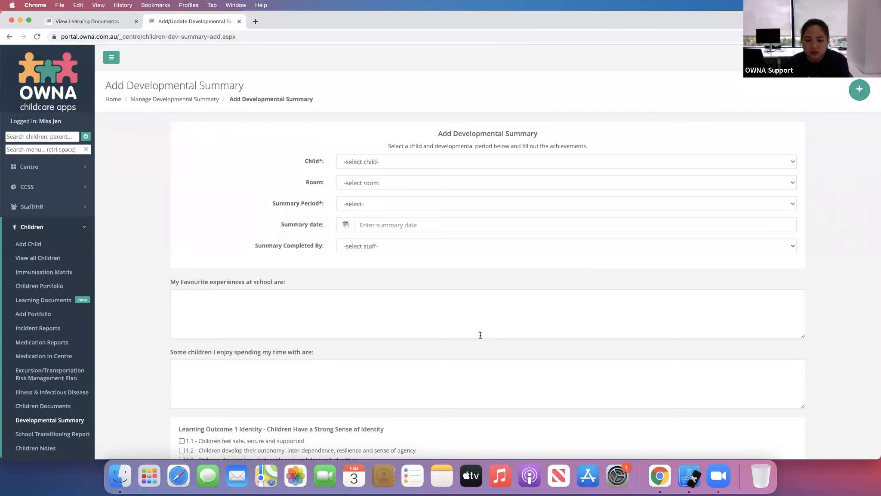
- Scroll through the Add Developmental Summary form to review its sections
scroll(480, 335, "down", 15)
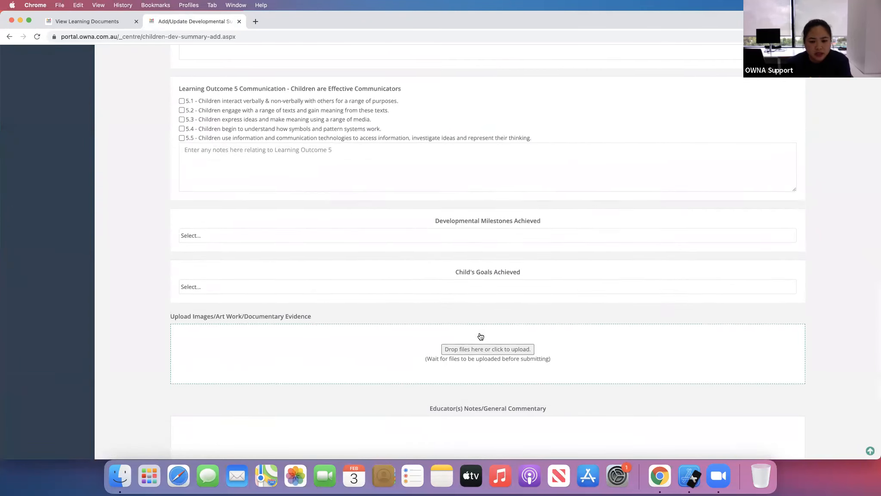
scroll(480, 336, "down", 5)
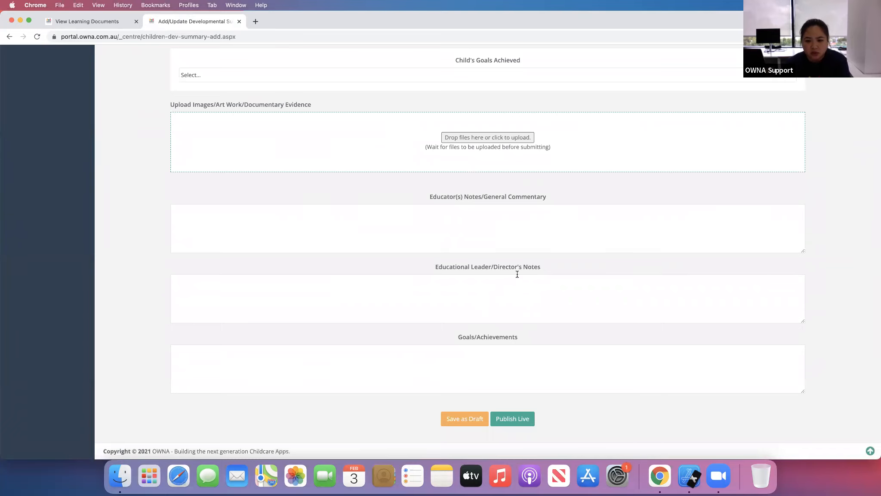
scroll(476, 228, "up", 15)
scroll(476, 227, "up", 3)
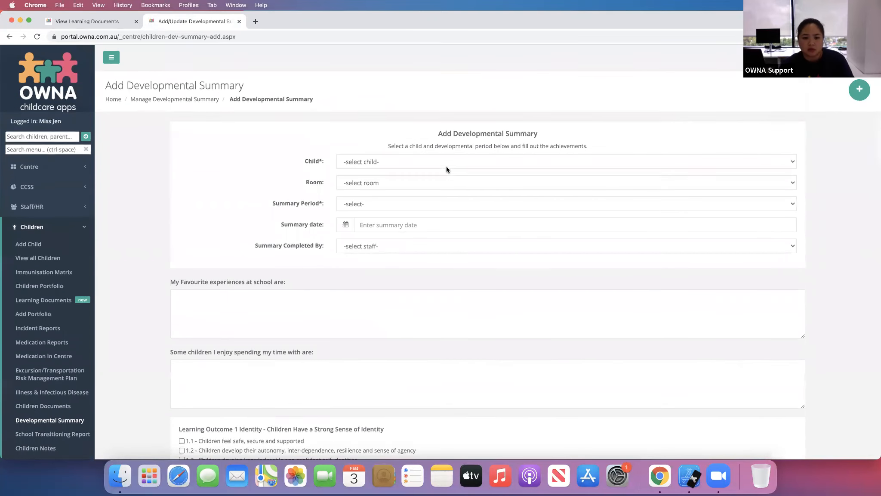
- Choose Maggie Simpson as the child, Caterpillar Room (0-2) as the room and Quarterly as the summary period
left_click(450, 162)
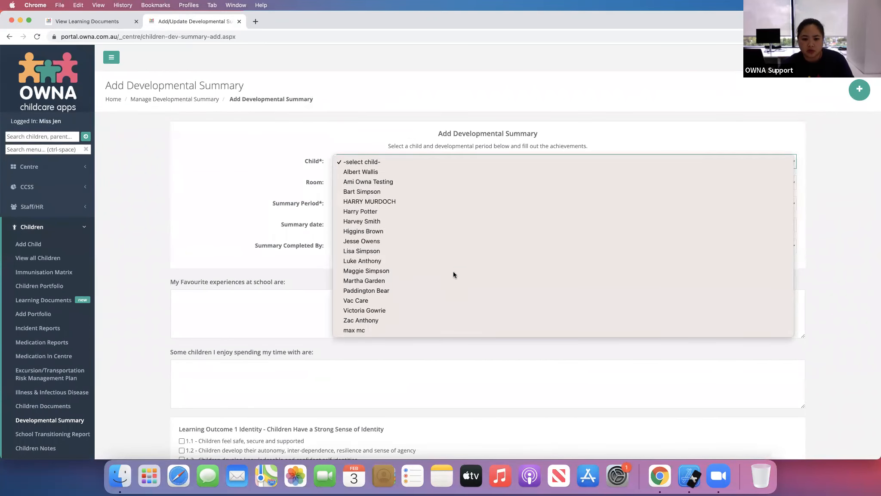
left_click(453, 271)
left_click(391, 187)
left_click(404, 194)
left_click(403, 204)
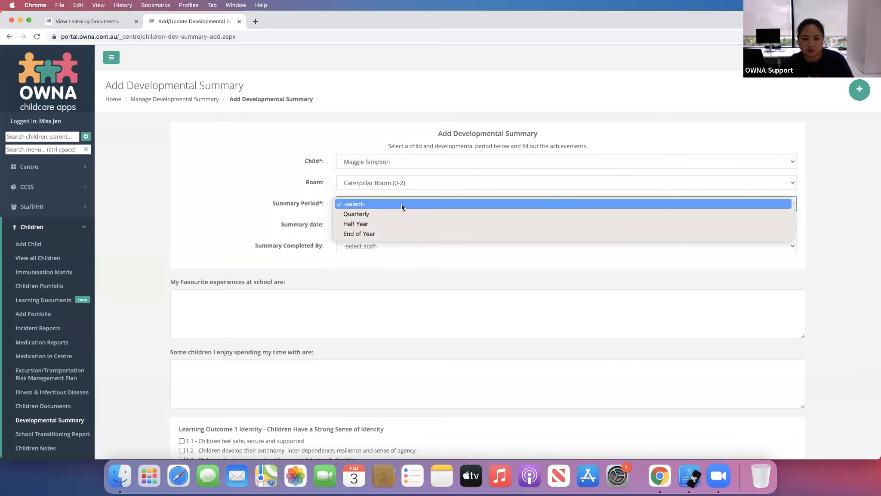
left_click(428, 215)
- Set the summary date to today and choose Miss Jen as the staff member who completed it
left_click(451, 227)
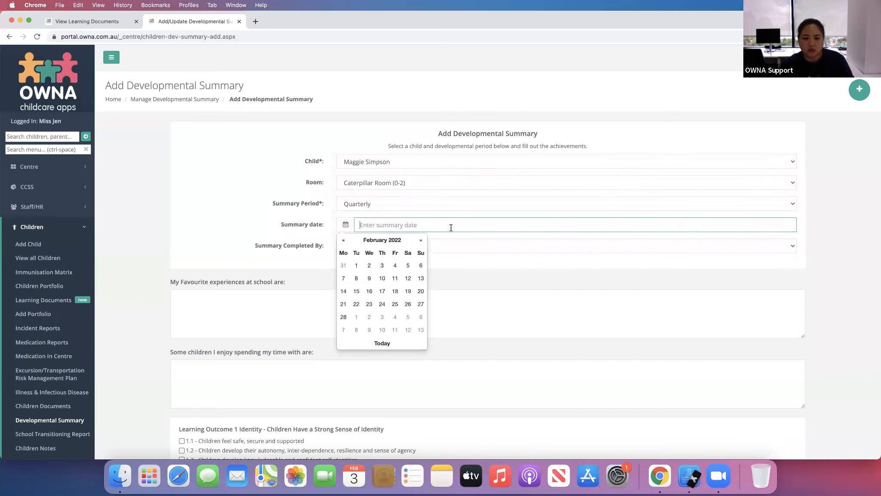
left_click(382, 343)
left_click(388, 242)
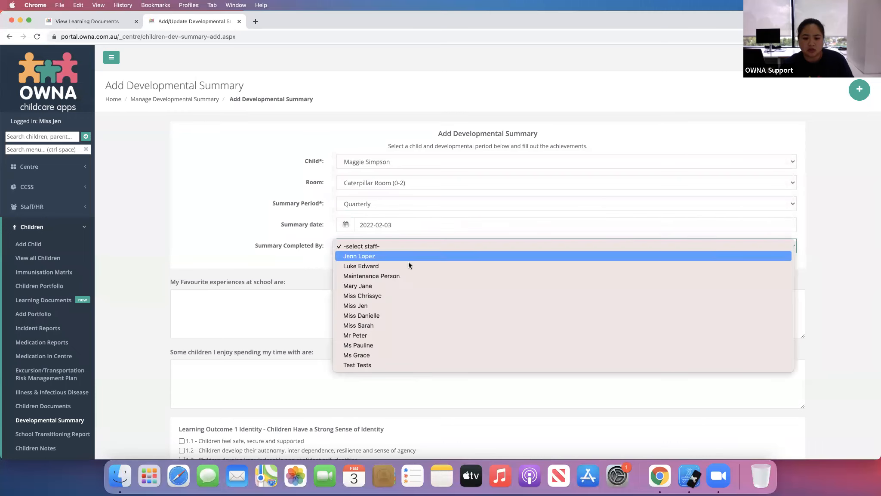
left_click(420, 306)
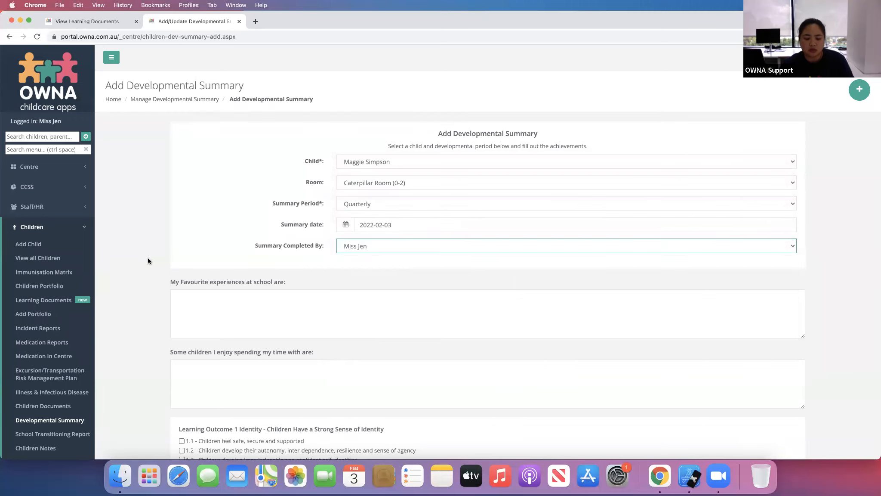
- Enter "Experience" as the favourite experiences and tick outcome 1.1, Children feel safe, secure and supported
left_click(255, 313)
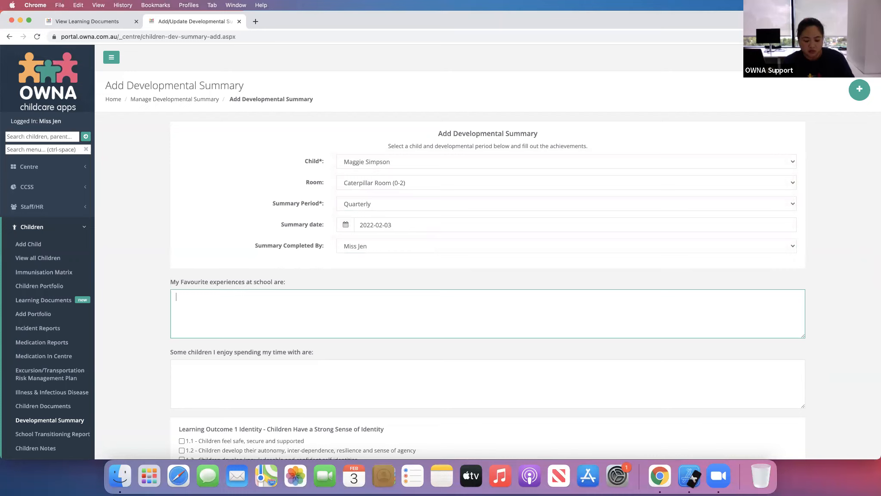
type("Experience")
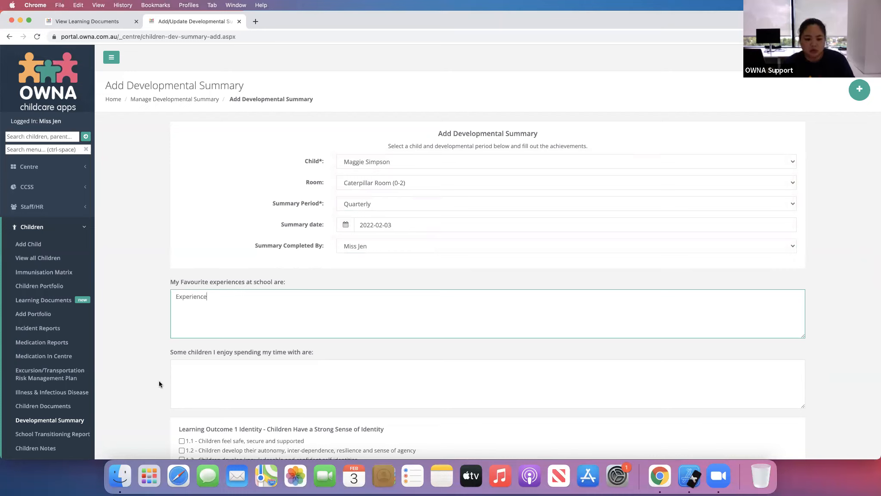
scroll(159, 384, "down", 4)
left_click(182, 362)
- Enter "Comments" as the educator's notes and publish the developmental summary live
scroll(156, 350, "down", 1)
scroll(156, 350, "down", 20)
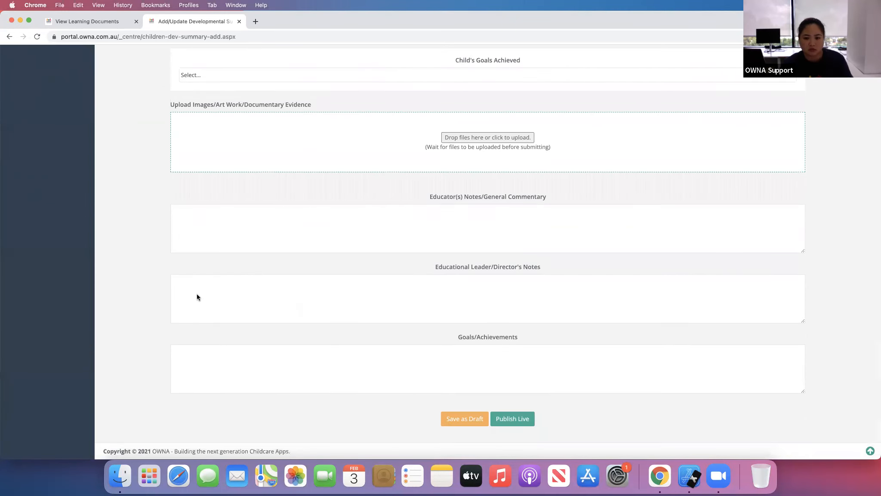
left_click(403, 236)
type("Re")
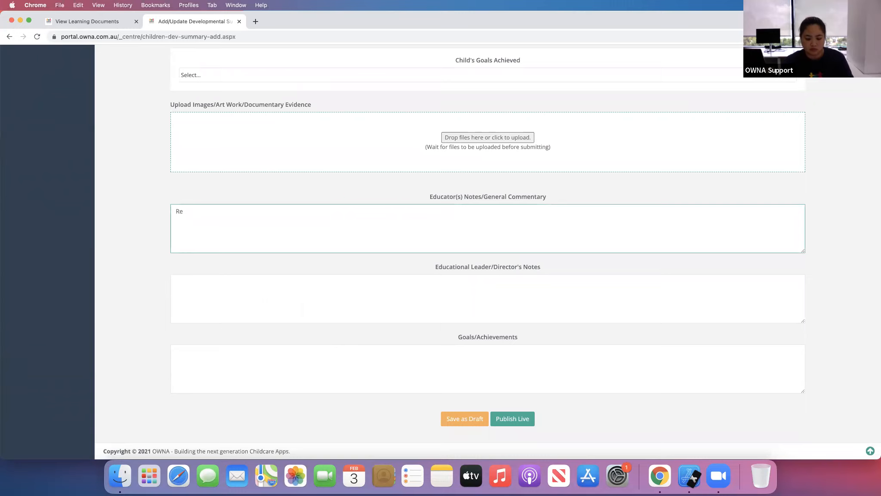
type("mments")
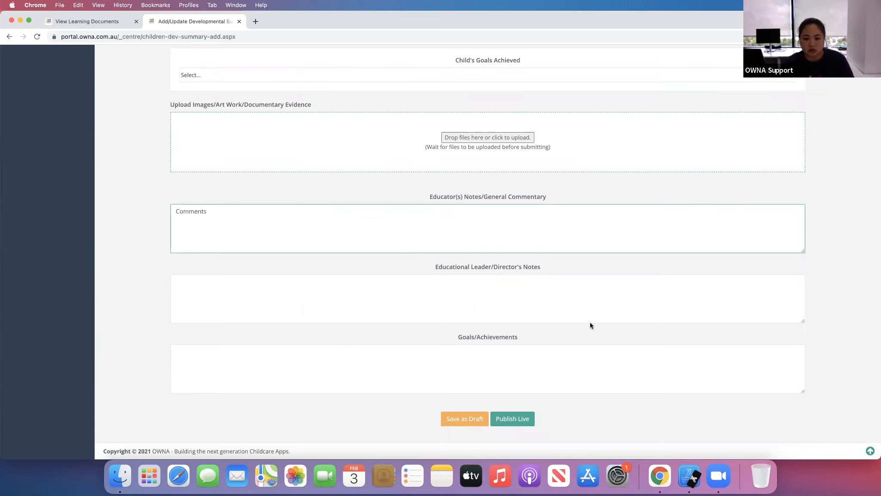
left_click(503, 425)
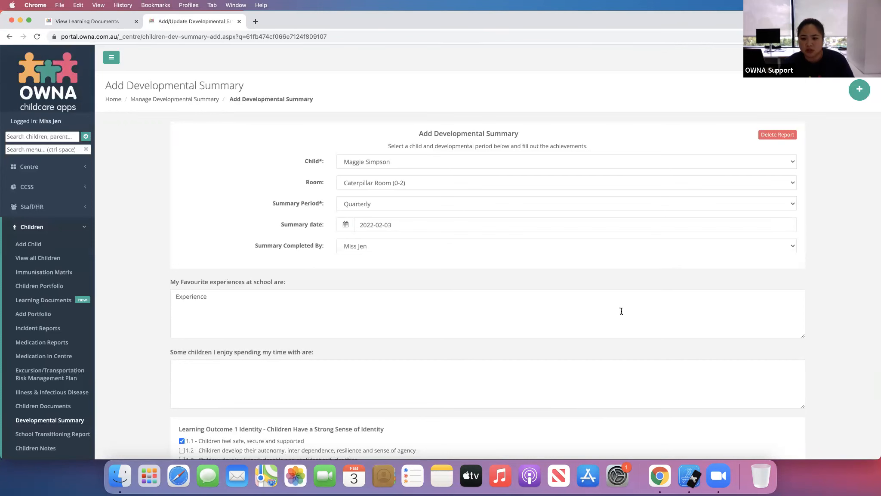
- Switch to the simulator, refresh the iPhone feed and open Maggie Simpson's Developmental Summary Report
left_click(689, 471)
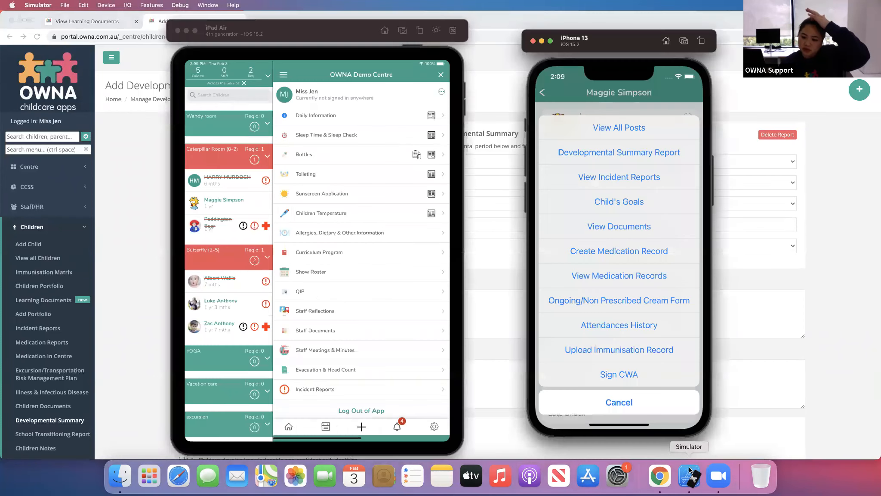
left_click(539, 94)
left_click(536, 93)
left_click_drag(614, 149, 612, 345)
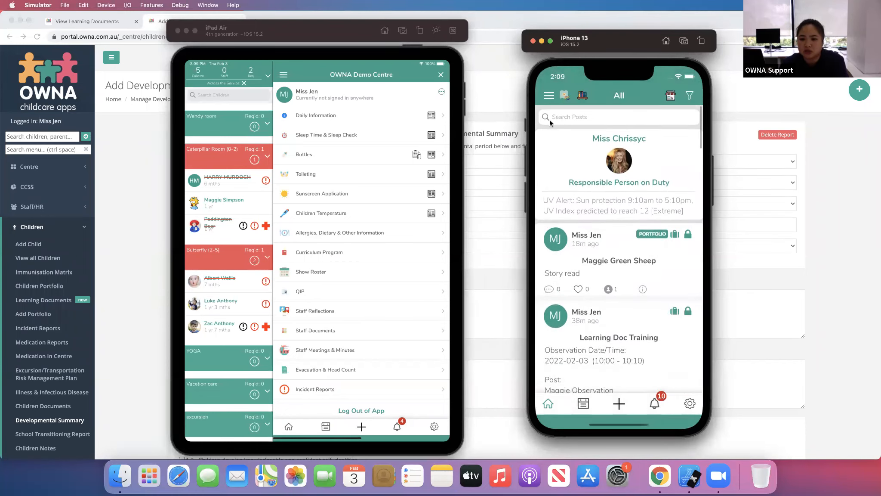
left_click(549, 96)
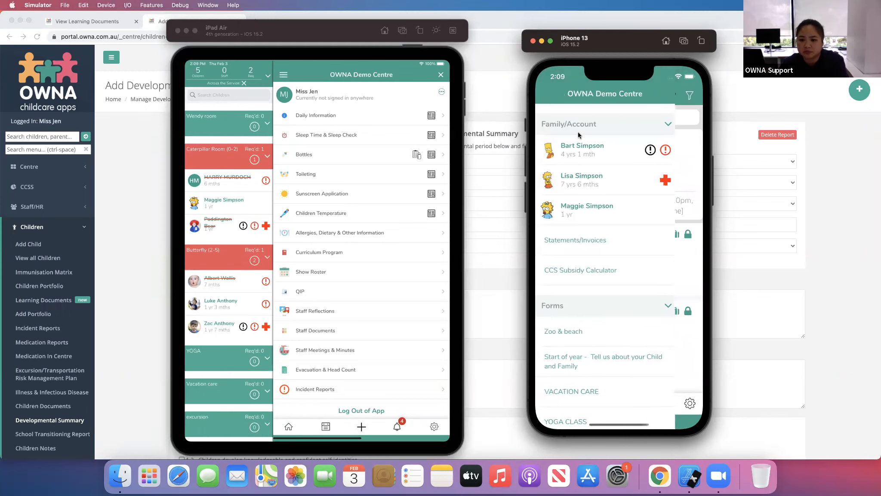
left_click(594, 209)
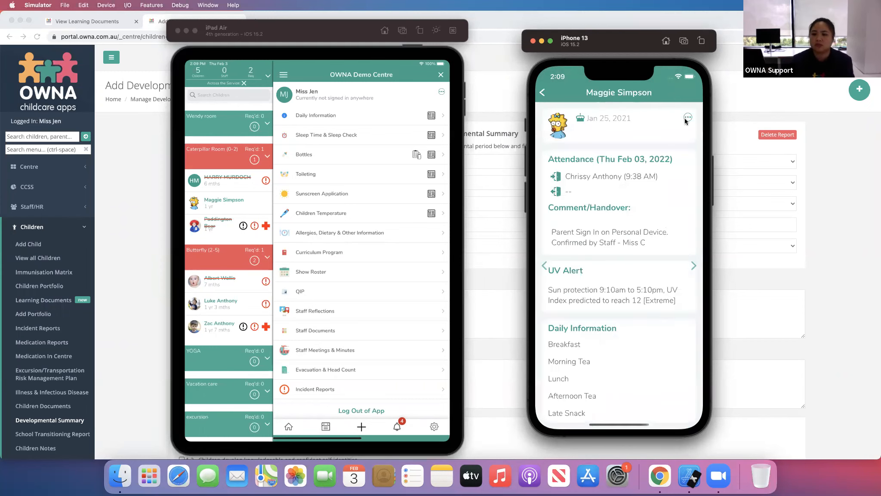
left_click(686, 120)
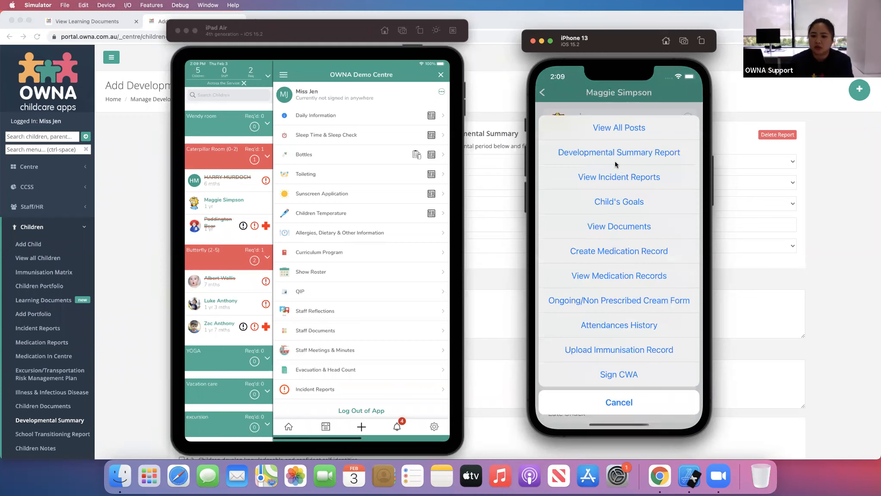
left_click(616, 153)
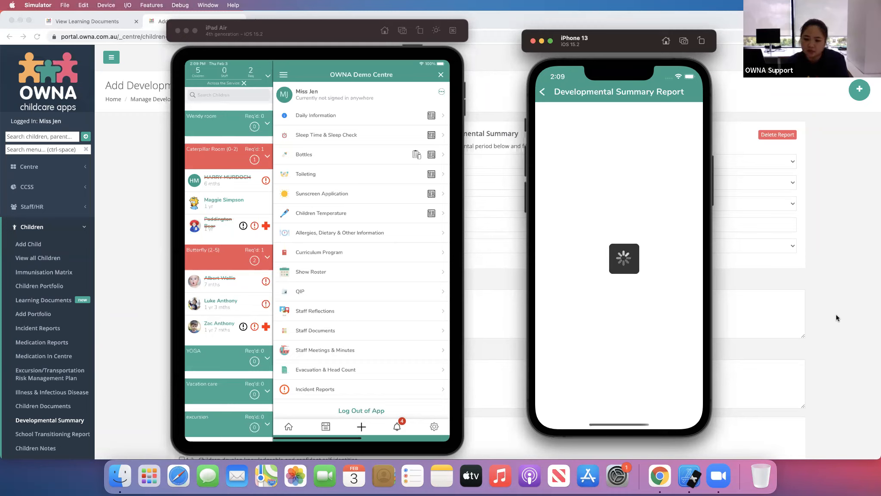
- Go back and reopen Maggie Simpson's Developmental Summary Report from her profile options in the iPhone app
left_click(543, 92)
left_click(543, 93)
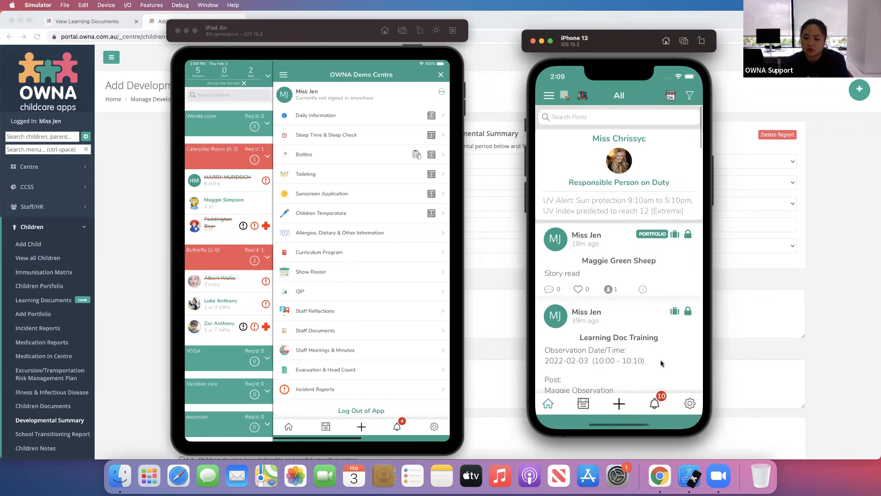
left_click(546, 97)
left_click(601, 205)
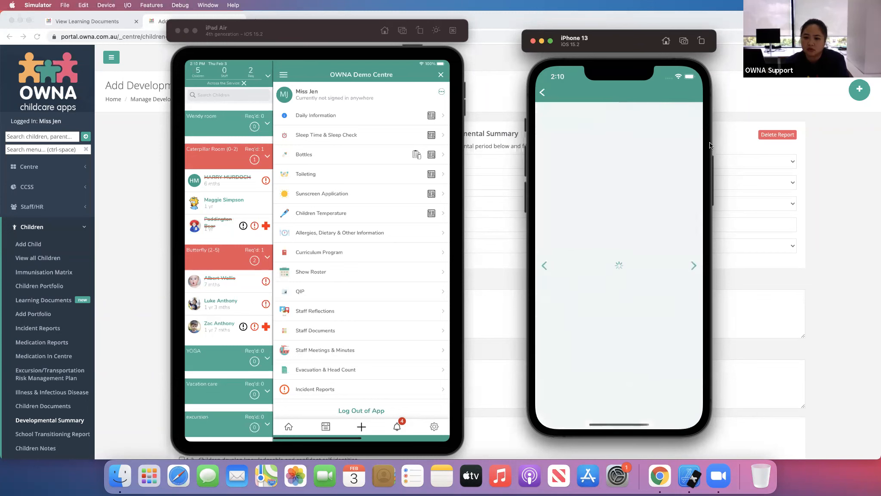
left_click(682, 119)
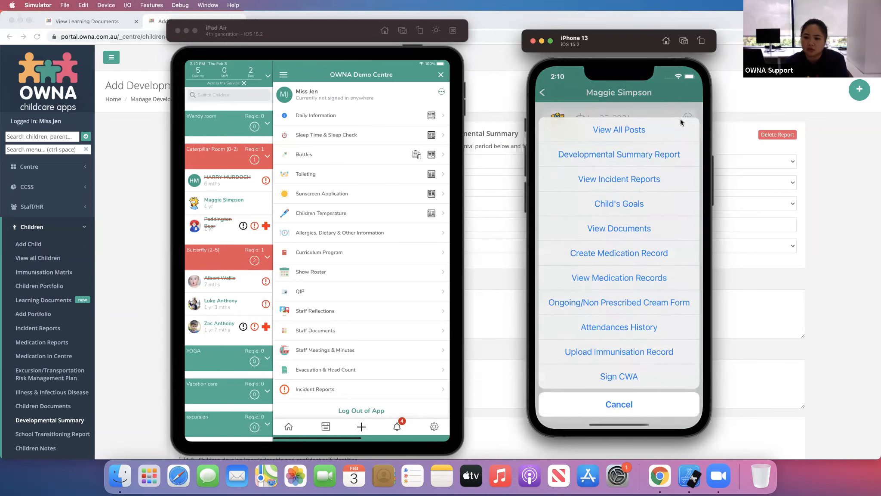
left_click(623, 151)
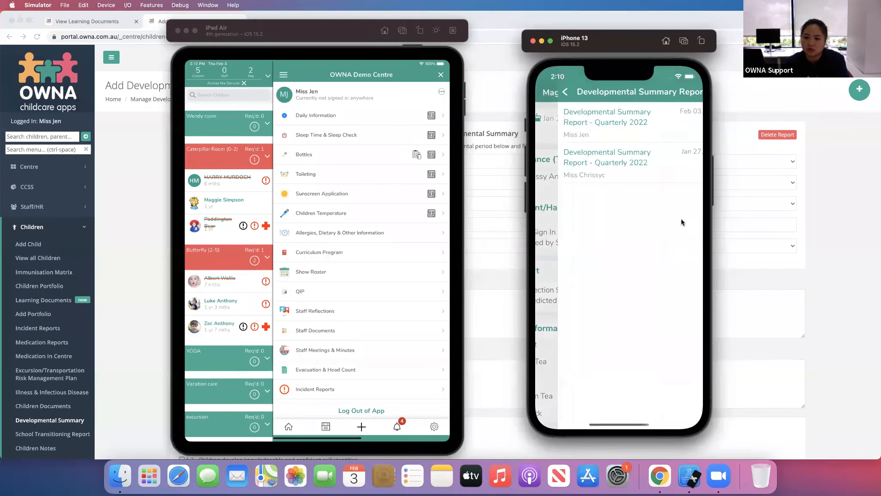
- Open the Feb 03 quarterly report and scroll through its experiences, learning outcomes and notes
left_click(597, 118)
left_click_drag(636, 372, 636, 153)
left_click_drag(611, 328, 621, 371)
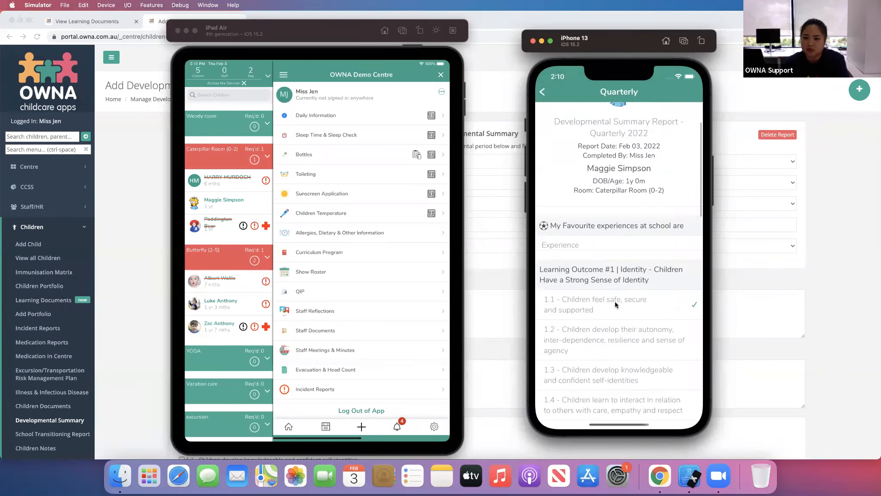
left_click_drag(615, 301, 624, 196)
left_click_drag(642, 339, 640, 219)
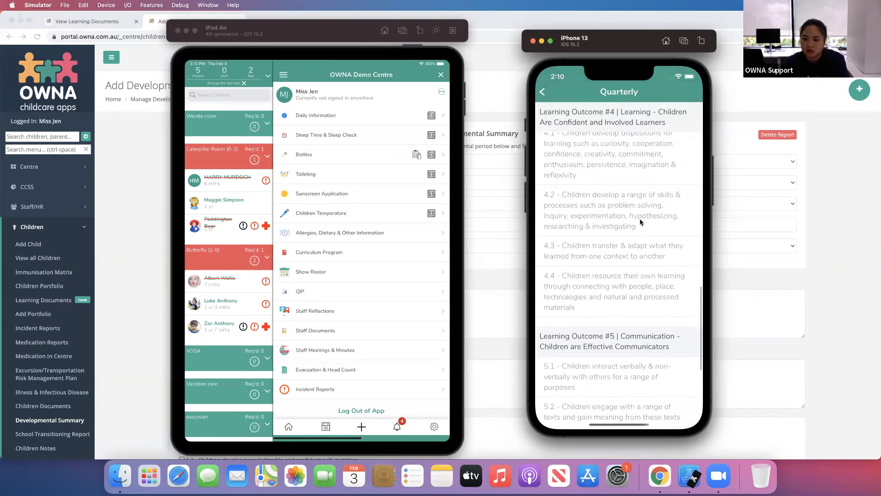
left_click_drag(629, 367, 636, 272)
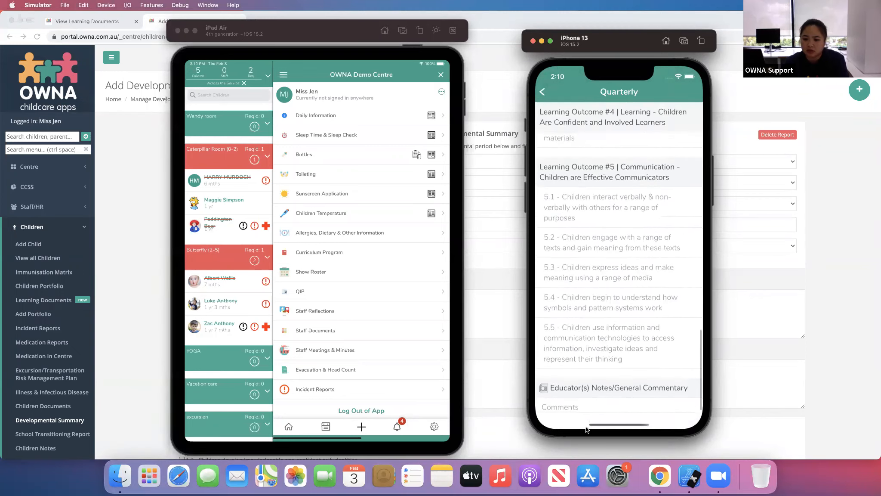
left_click_drag(616, 377, 636, 233)
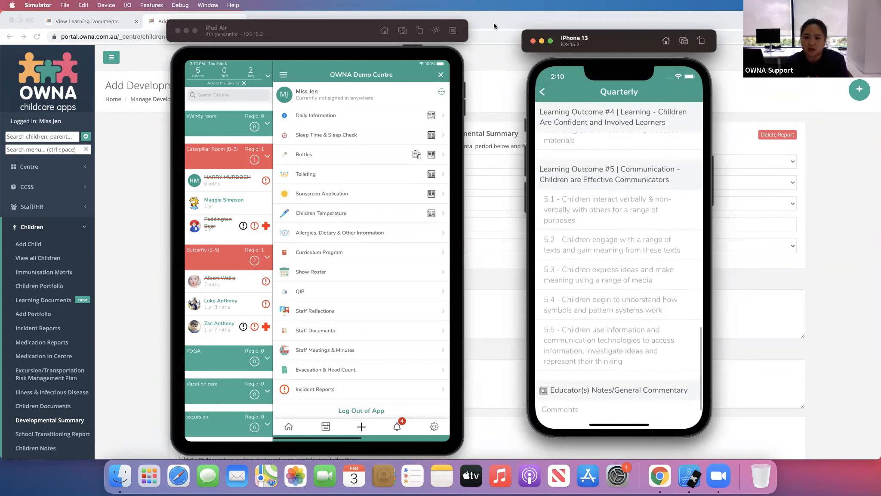
left_click_drag(631, 398, 635, 370)
left_click_drag(639, 226, 636, 340)
left_click_drag(634, 172, 646, 268)
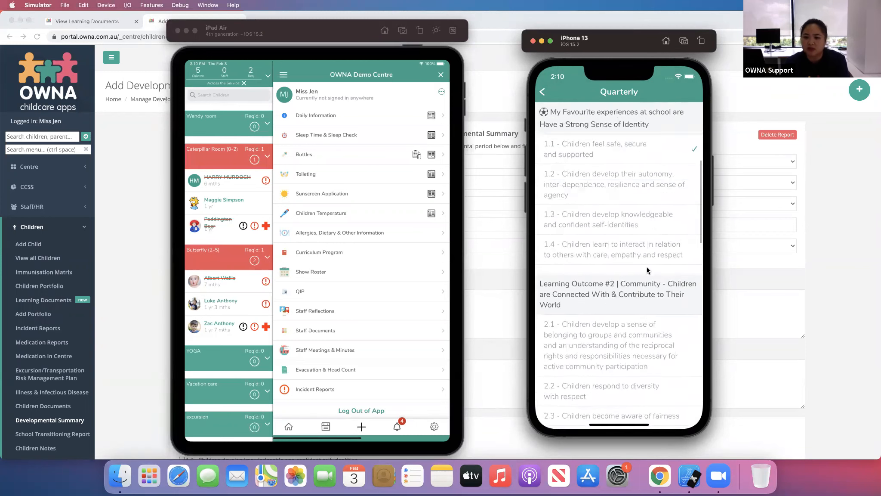
left_click_drag(639, 328, 652, 241)
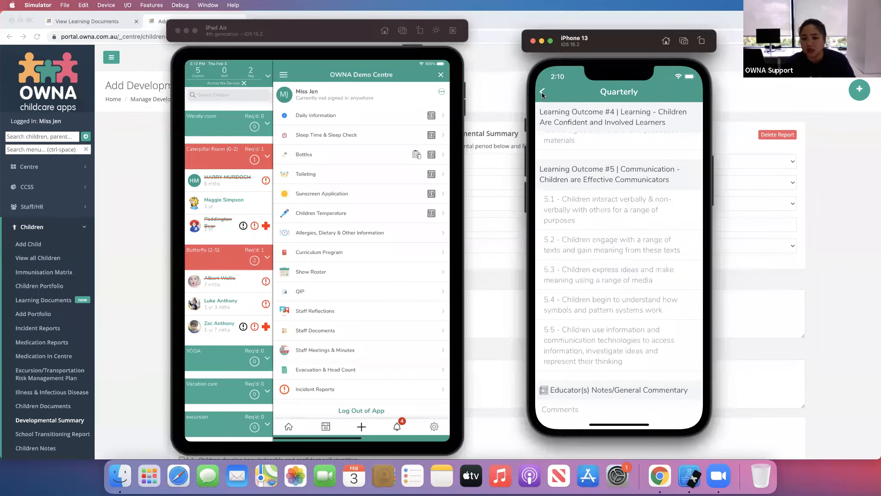
left_click_drag(625, 356, 653, 194)
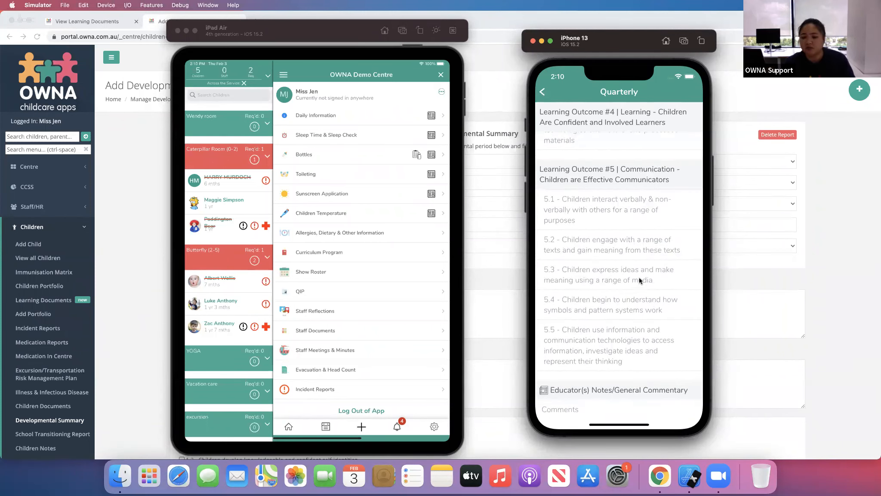
- Return from the report to the iPhone app's main feed
left_click(542, 93)
left_click(541, 100)
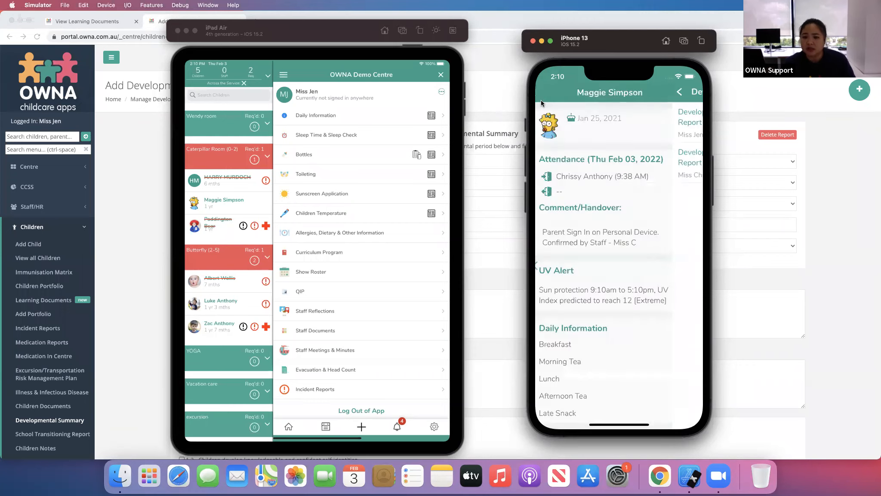
left_click(543, 93)
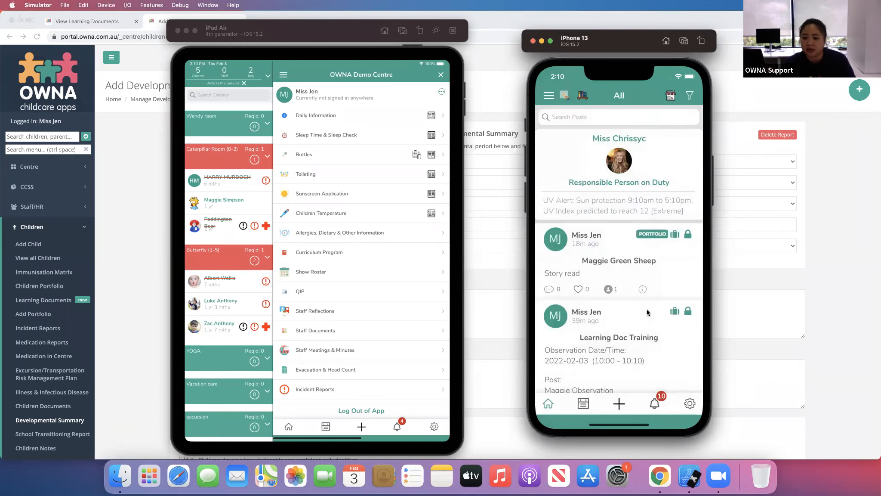
- Switch back to the browser portal and open the View Posts page
left_click(848, 261)
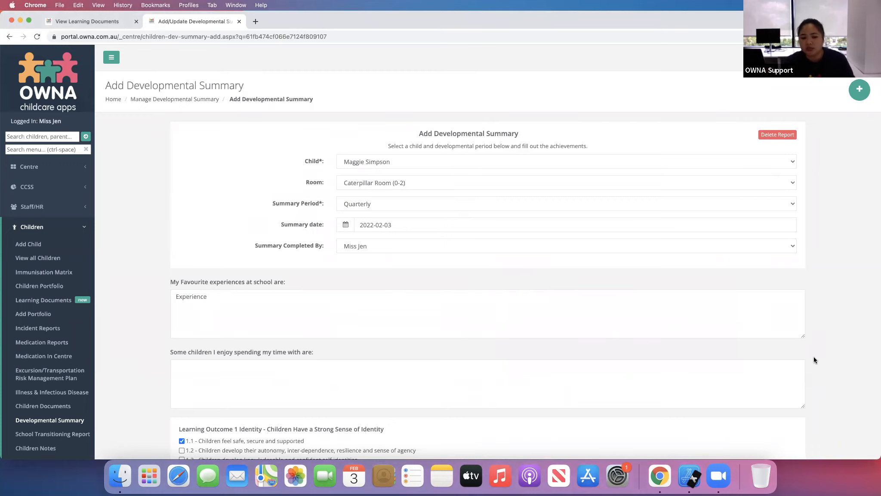
left_click(75, 227)
left_click(78, 226)
left_click(67, 228)
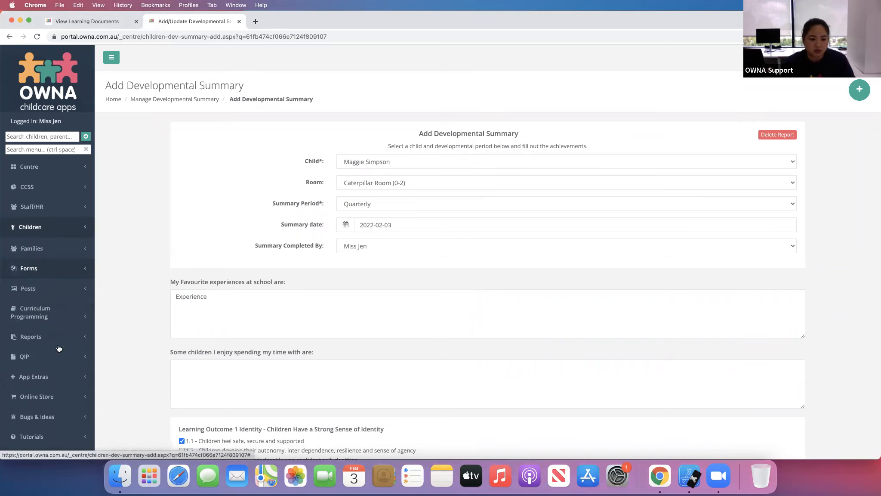
left_click(41, 288)
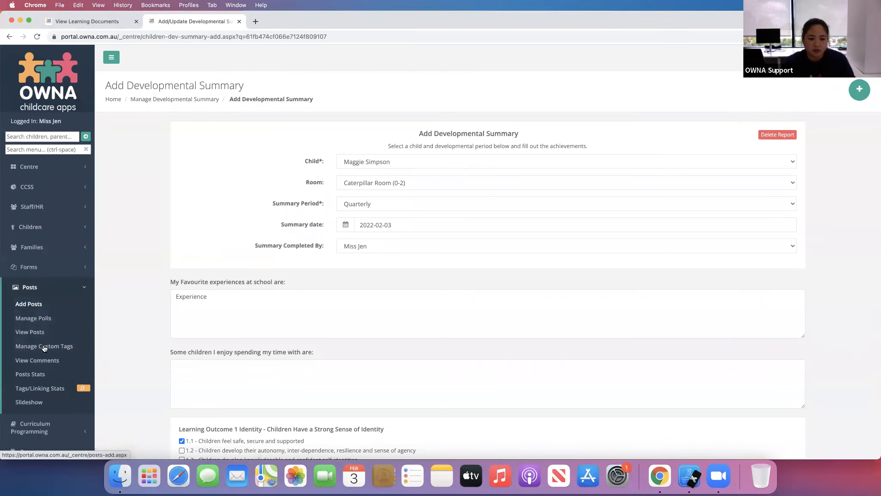
left_click(30, 333)
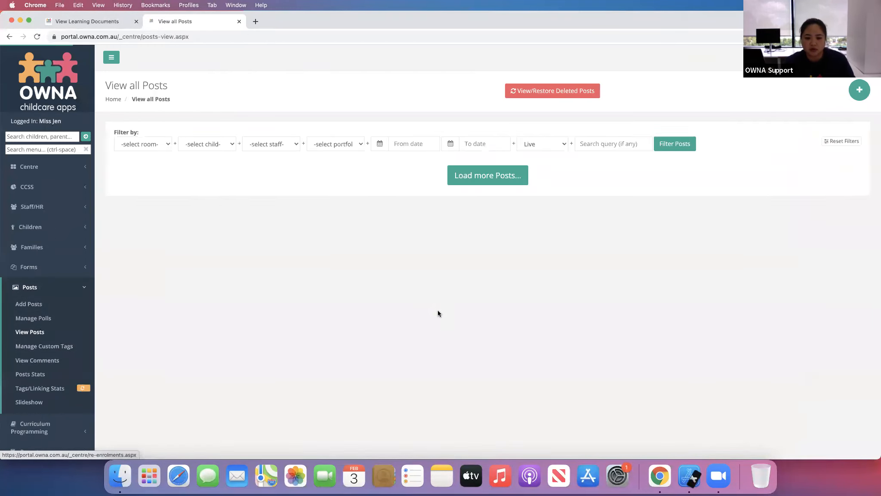
- Filter the posts list by the child Maggie Simpson
left_click(216, 148)
left_click(205, 254)
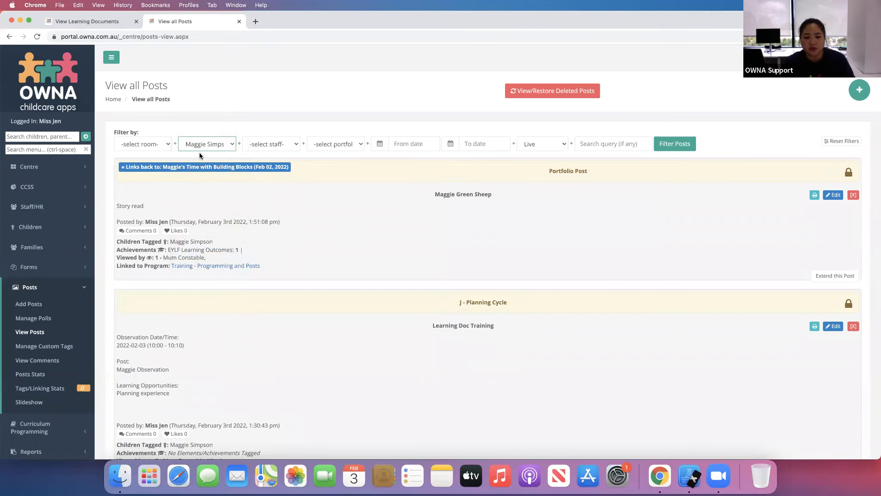
- Review Maggie Simpson's filtered posts, scrolling through the list without choosing a portfolio type
left_click(336, 146)
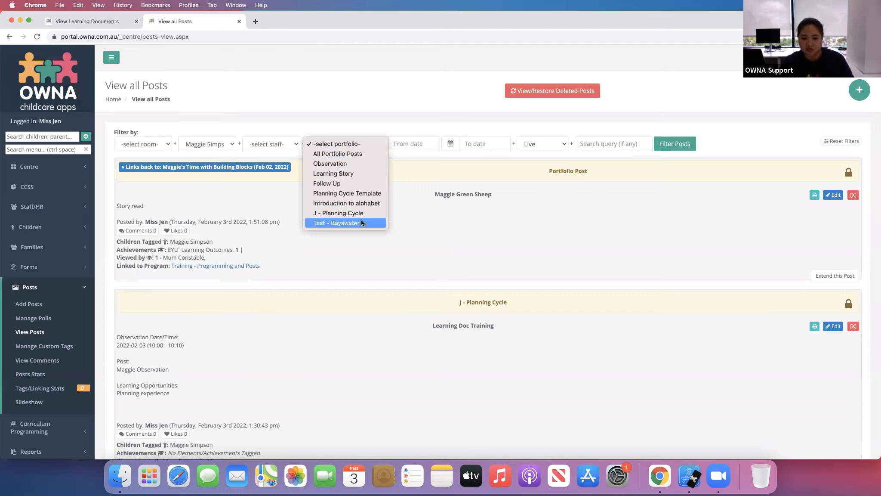
left_click(377, 122)
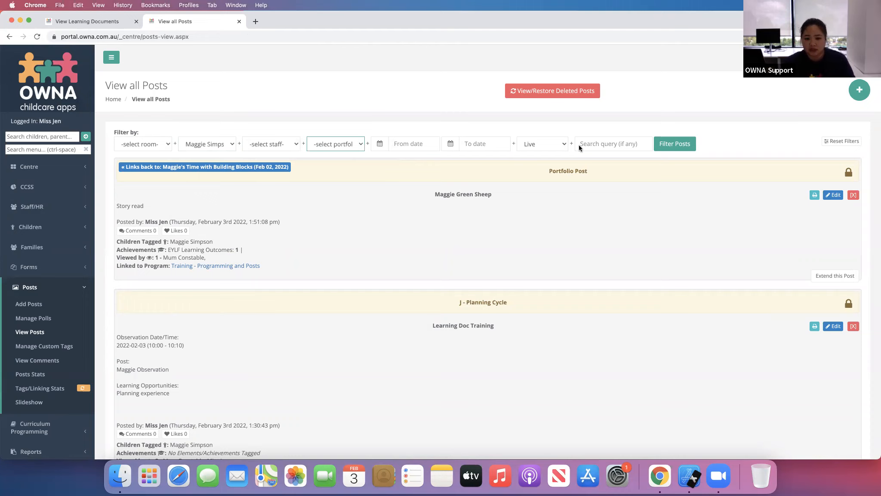
left_click(664, 150)
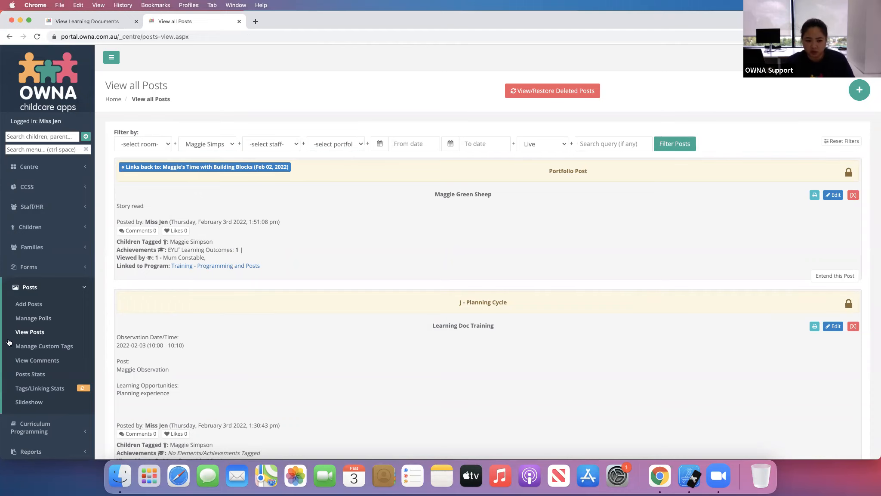
scroll(500, 334, "down", 15)
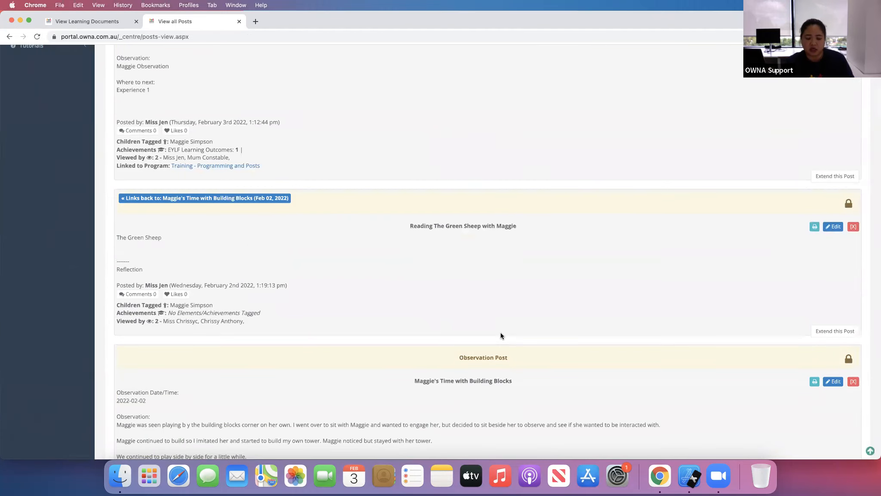
scroll(502, 323, "up", 10)
scroll(502, 325, "up", 5)
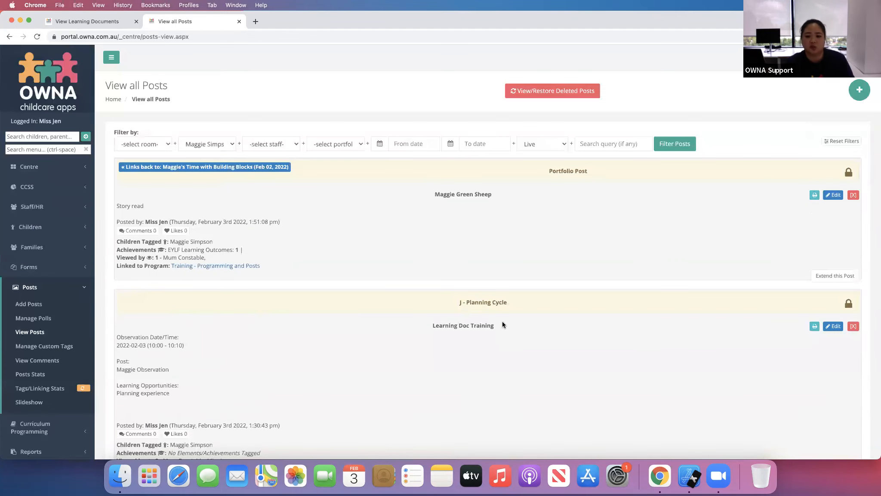
- Filter Maggie's posts by All Portfolio Posts, then by the Learning Story portfolio type
left_click(338, 146)
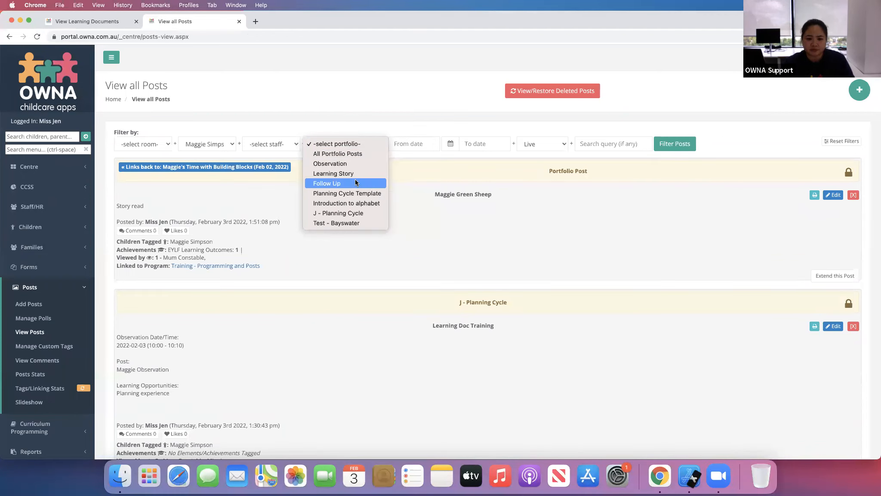
left_click(333, 152)
left_click(678, 148)
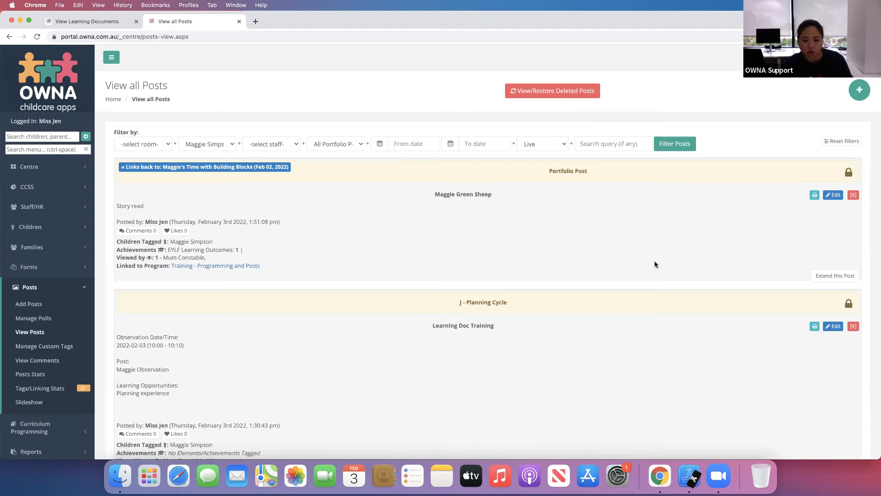
left_click(340, 148)
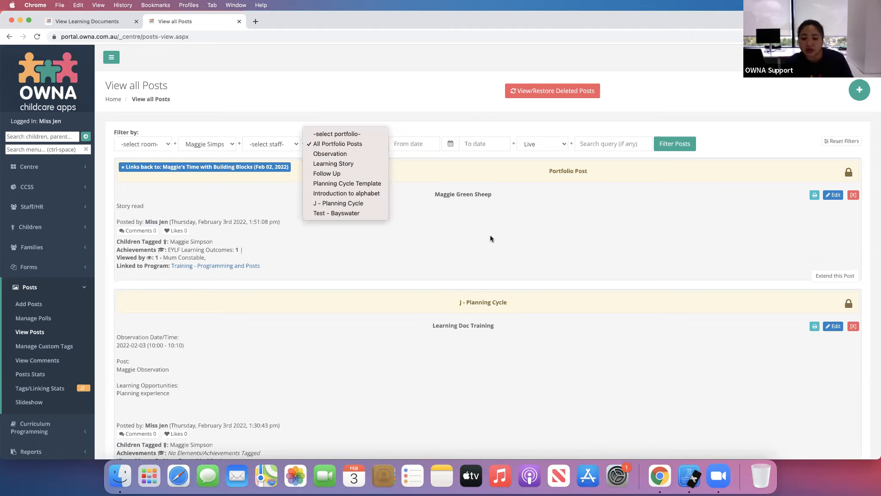
left_click(343, 164)
left_click(674, 147)
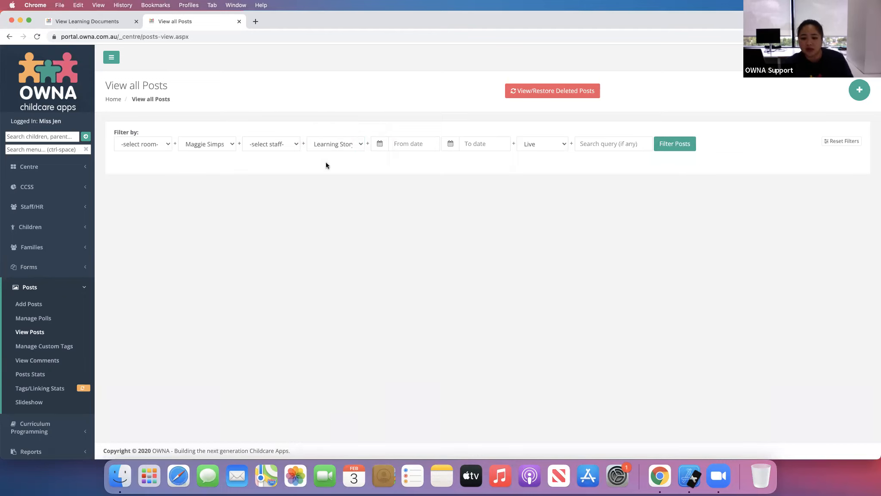
- Filter Maggie's posts by the J - Planning Cycle portfolio type and scroll through the results
left_click(329, 147)
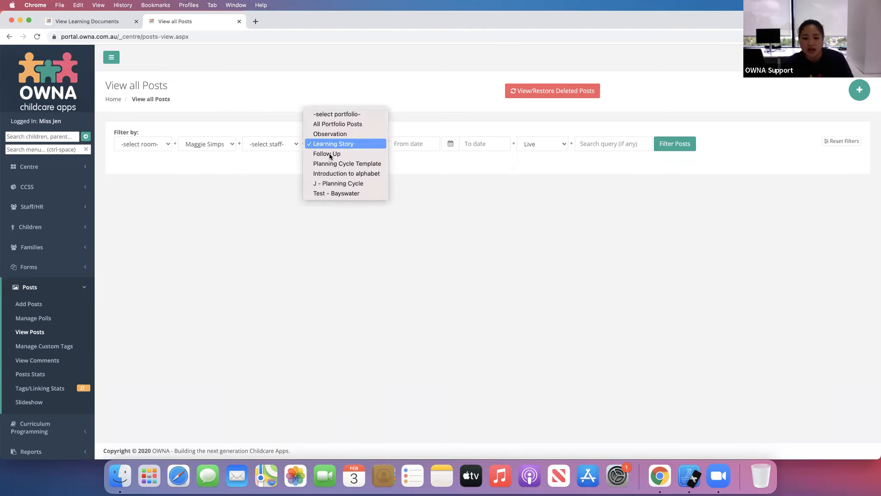
left_click(360, 185)
left_click(670, 147)
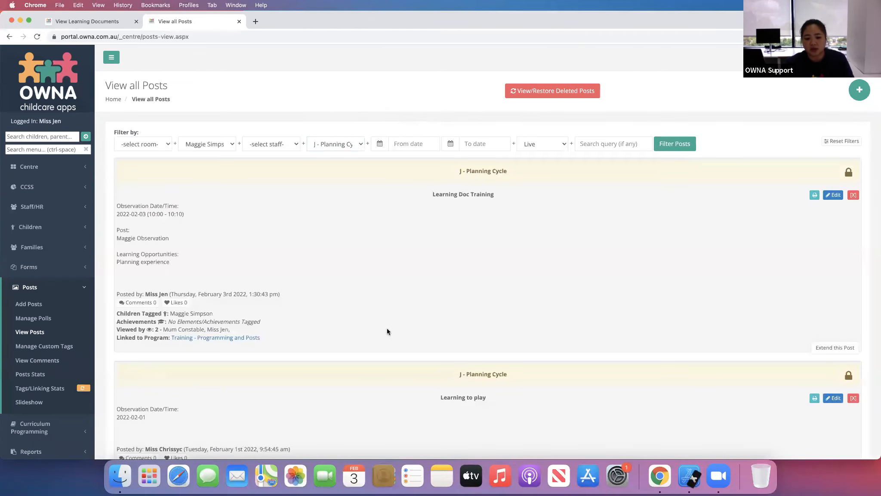
scroll(460, 326, "down", 5)
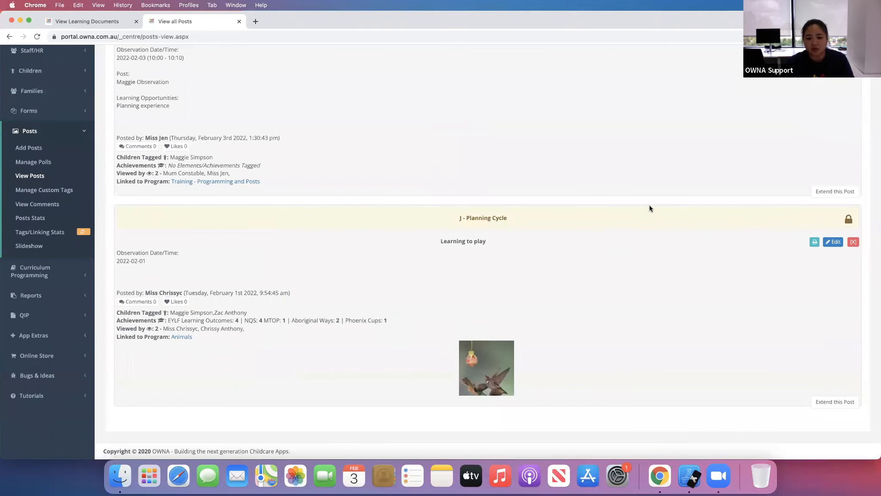
scroll(517, 155, "up", 5)
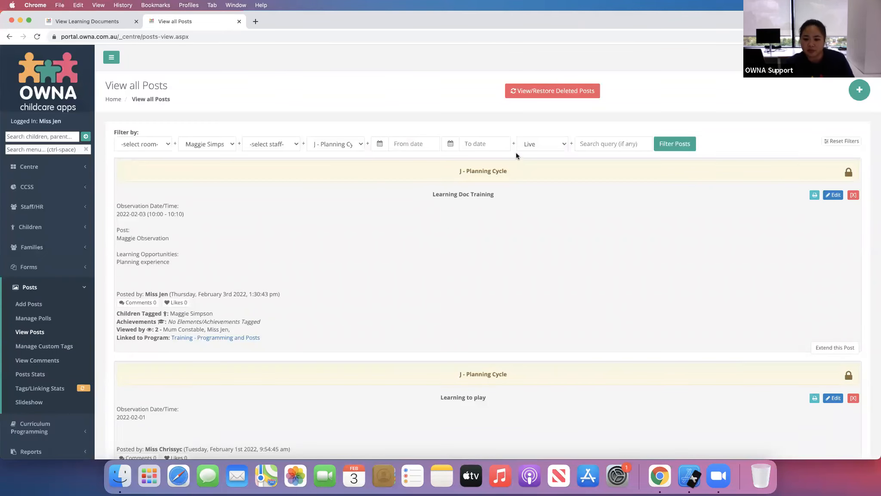
- Filter Maggie's posts by the Observation portfolio type and scroll through the results
left_click(337, 145)
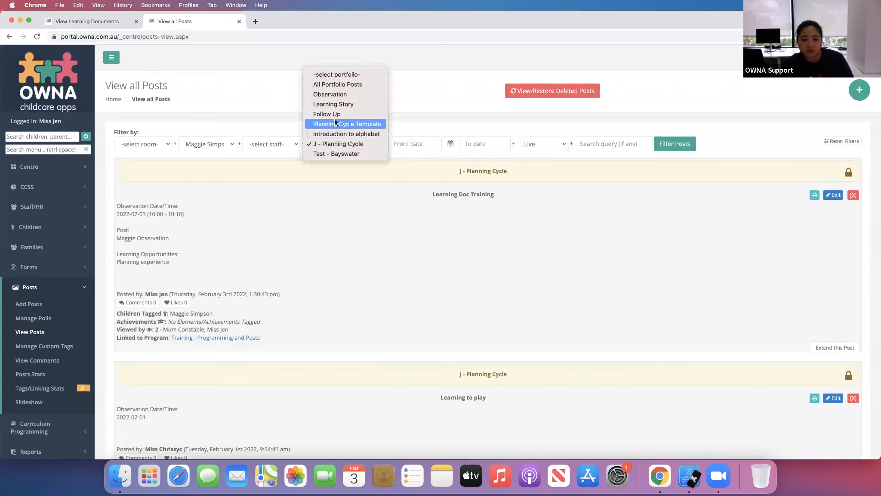
left_click(334, 94)
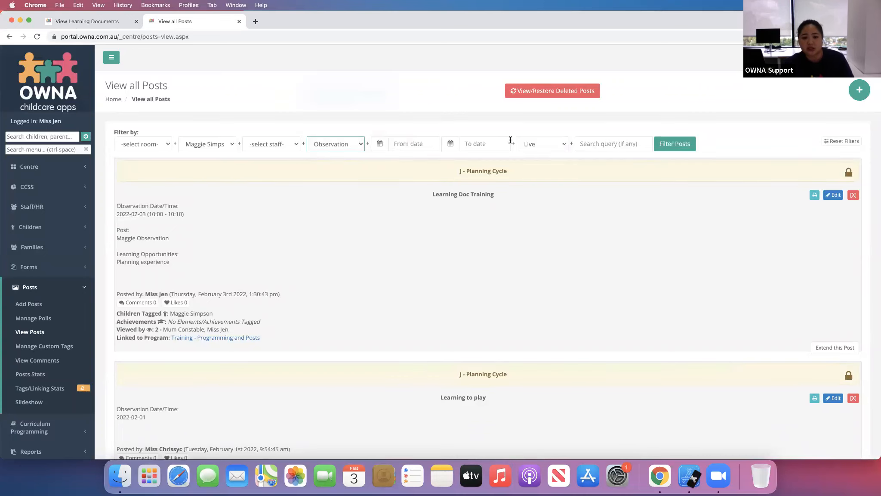
left_click(678, 145)
scroll(542, 250, "down", 1)
scroll(539, 239, "down", 2)
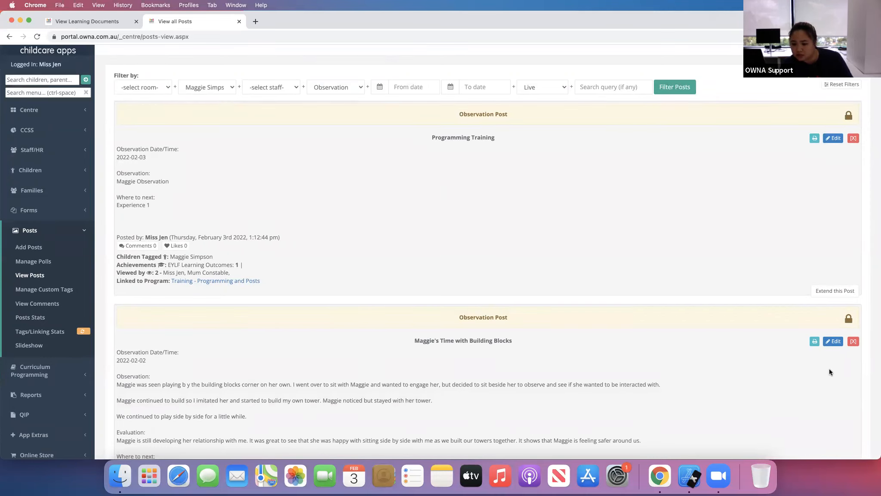
- Open the Children Portfolio matrix from the Children section
left_click(42, 176)
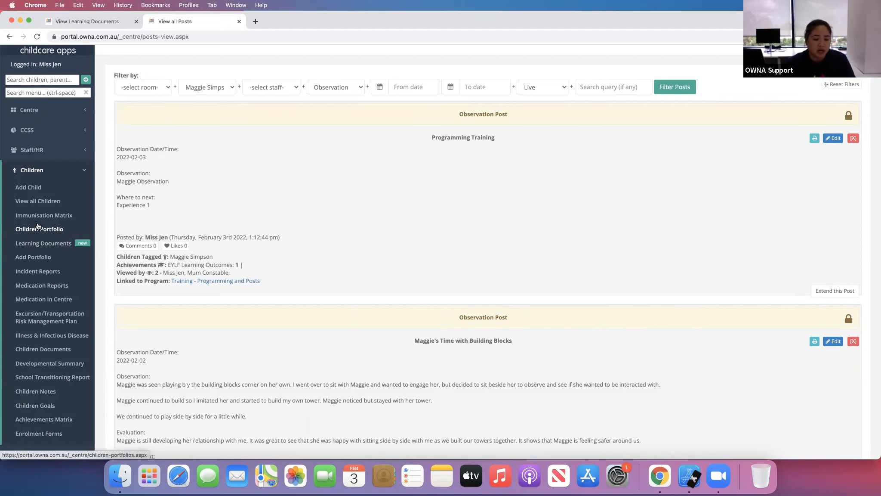
left_click(53, 233)
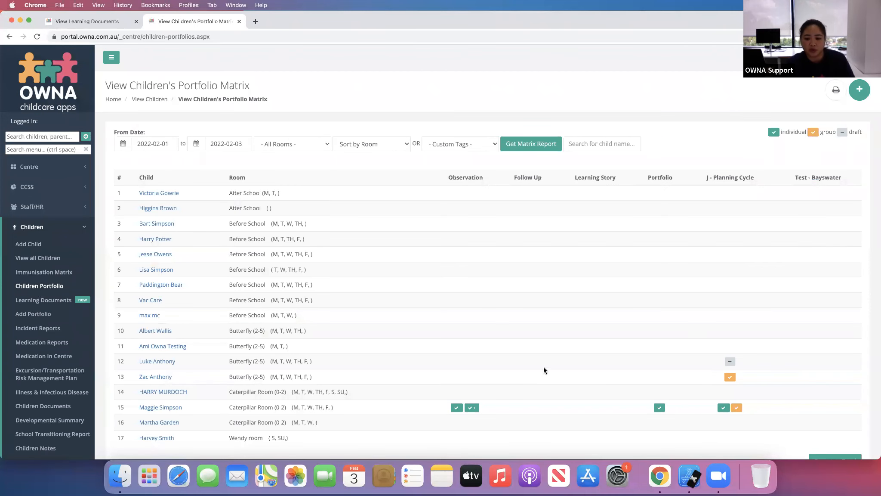
scroll(543, 367, "down", 3)
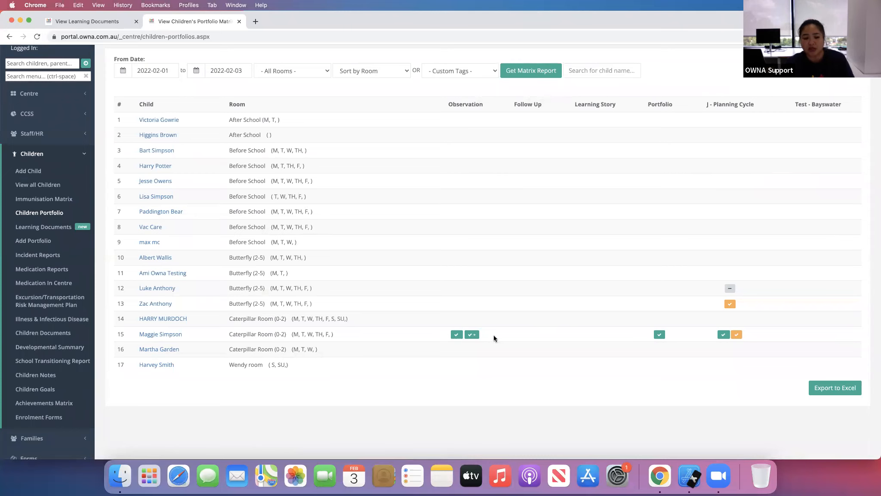
- Set the portfolio matrix date range from 2021-11-01 to 2021-11-28 and generate the matrix report
left_click(172, 70)
left_click(121, 85)
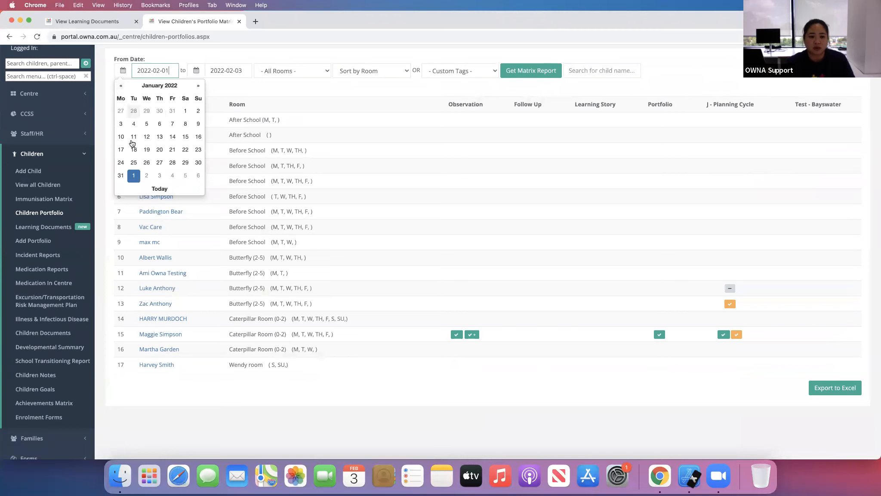
left_click(122, 111)
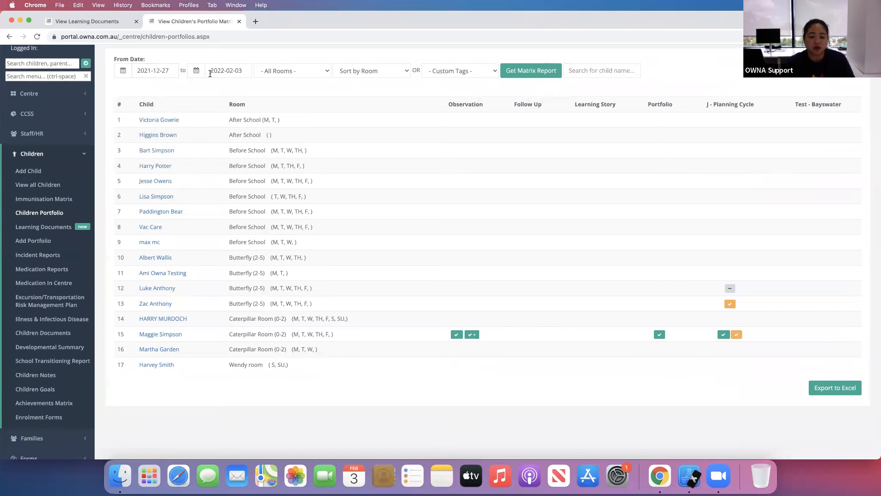
left_click(210, 70)
left_click(151, 71)
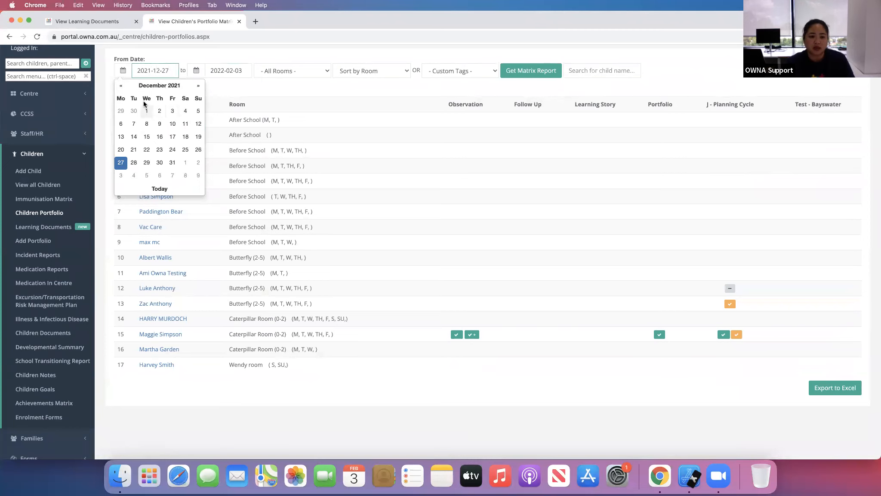
left_click(121, 85)
left_click(121, 124)
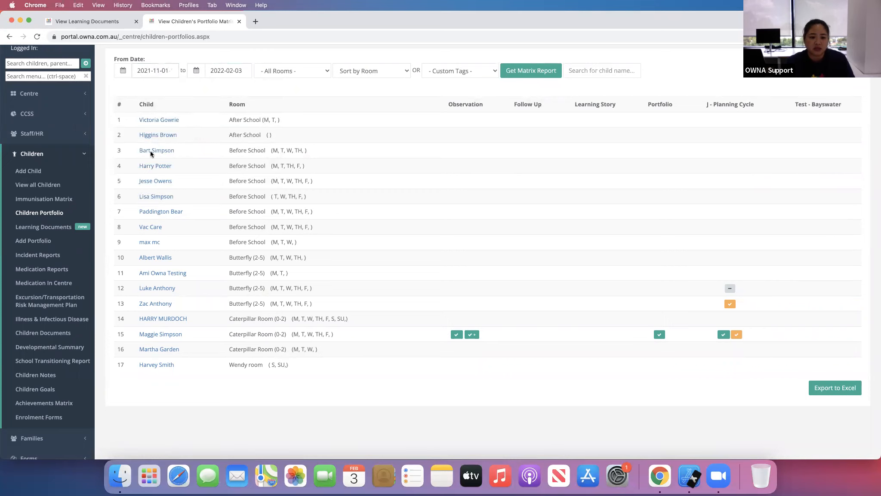
left_click(223, 71)
left_click(194, 86)
left_click(194, 86)
left_click(194, 86)
left_click(271, 162)
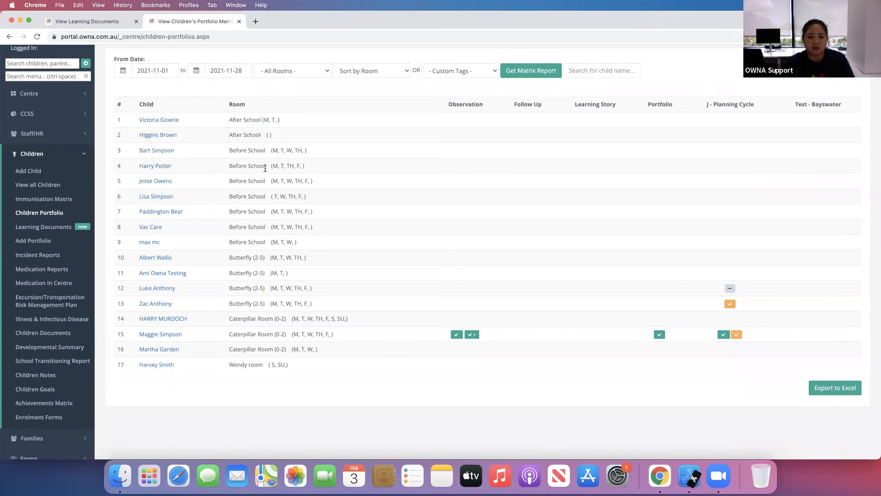
left_click(509, 69)
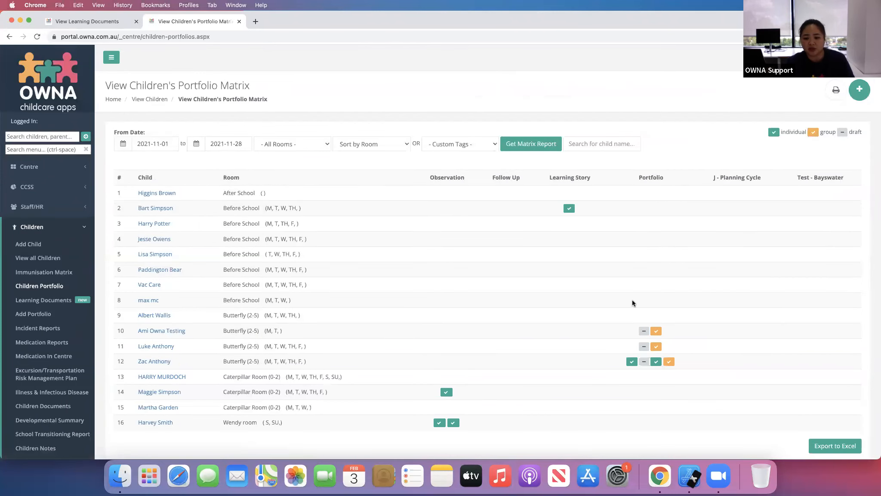
- Open Learning Documents and start building a new learning document
scroll(633, 298, "down", 5)
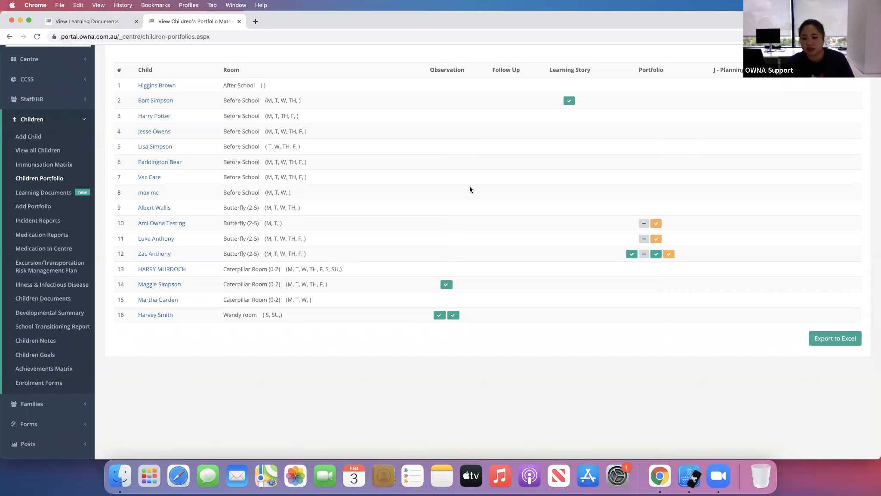
scroll(521, 304, "down", 2)
scroll(522, 300, "up", 5)
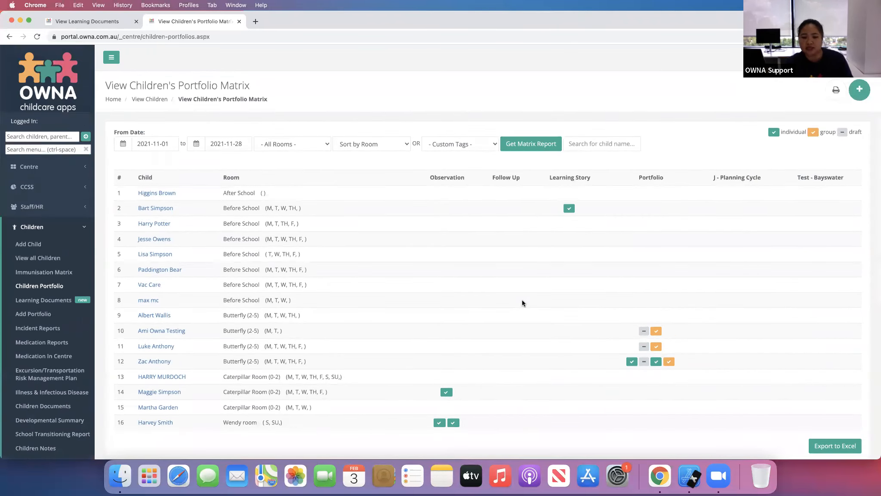
scroll(572, 344, "down", 1)
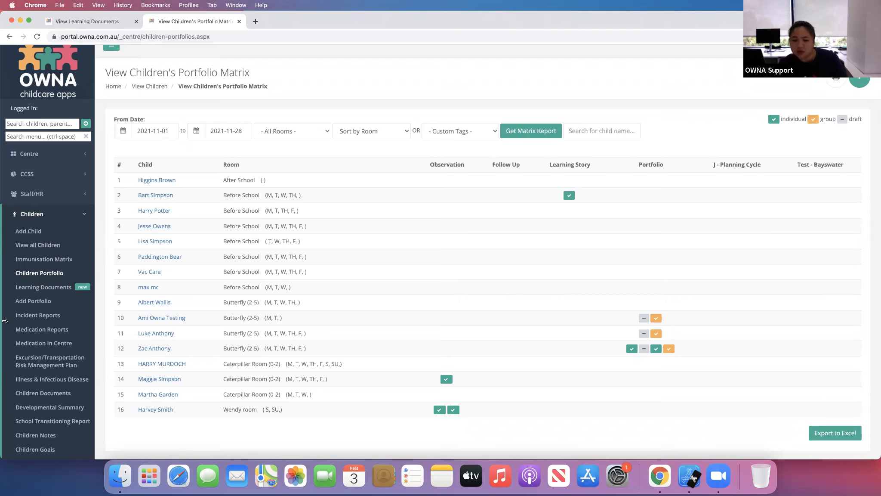
left_click(49, 287)
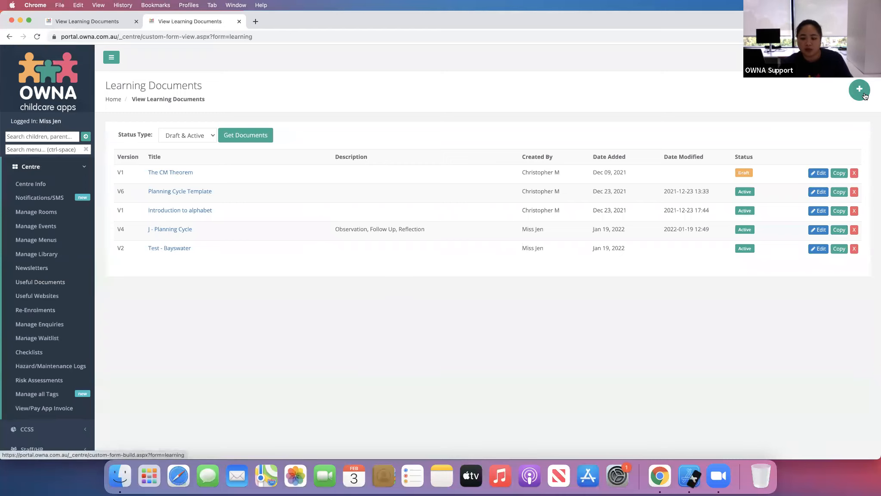
left_click(54, 168)
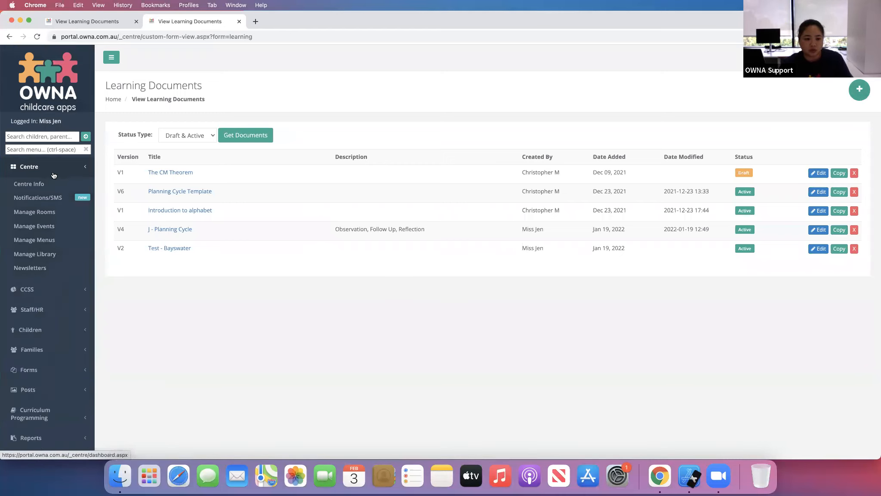
left_click(48, 236)
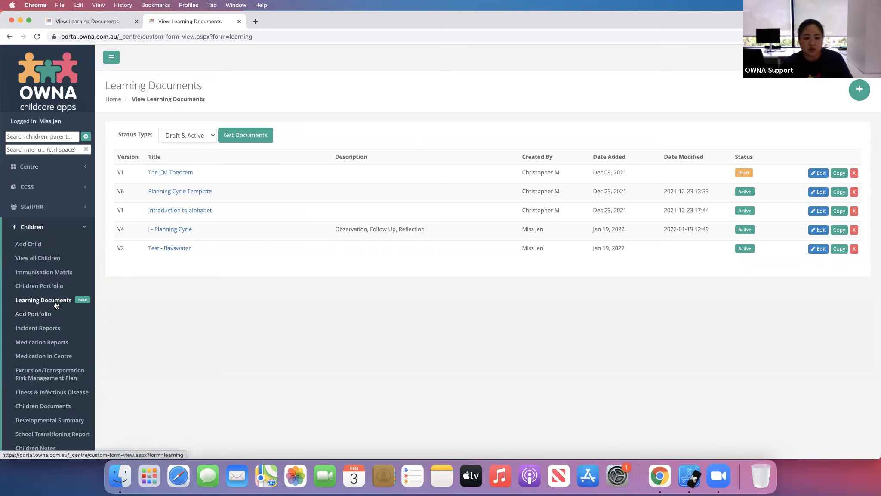
left_click(859, 90)
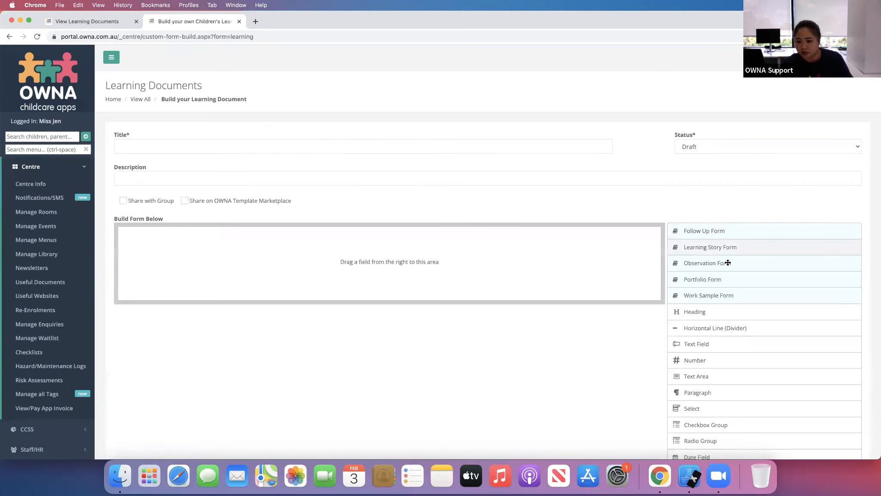
- Add the Observation Form template to the learning document and delete its Reflection and Learning Opportunities fields
left_click(728, 263)
scroll(743, 263, "down", 15)
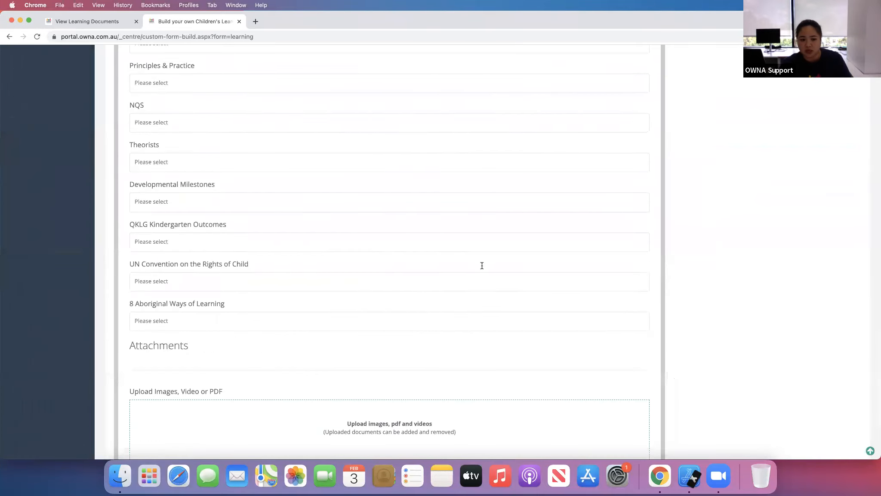
scroll(480, 263, "up", 15)
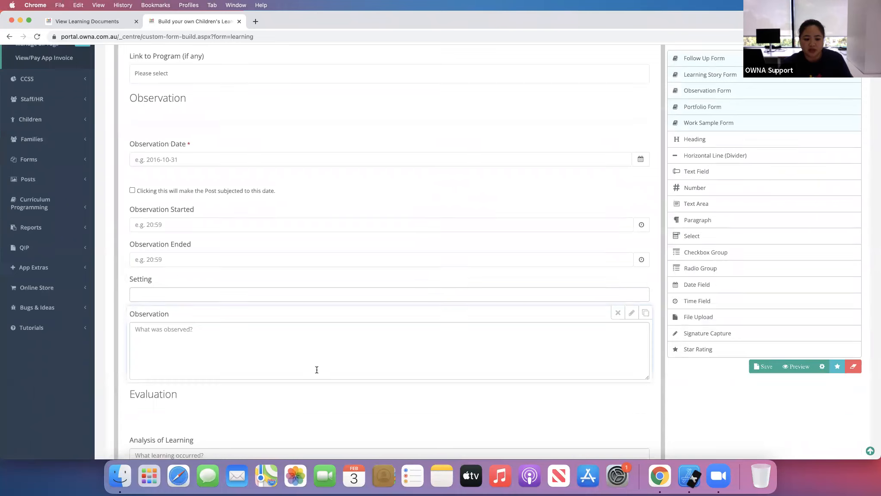
scroll(315, 370, "down", 5)
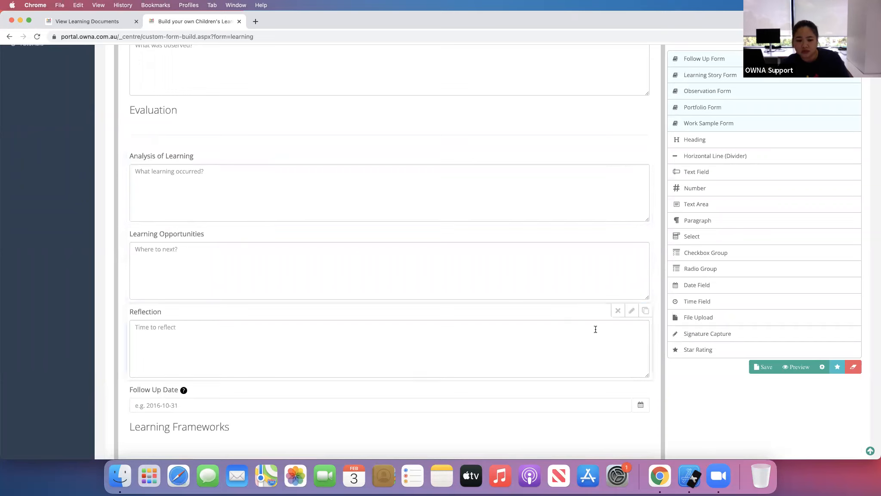
left_click(616, 308)
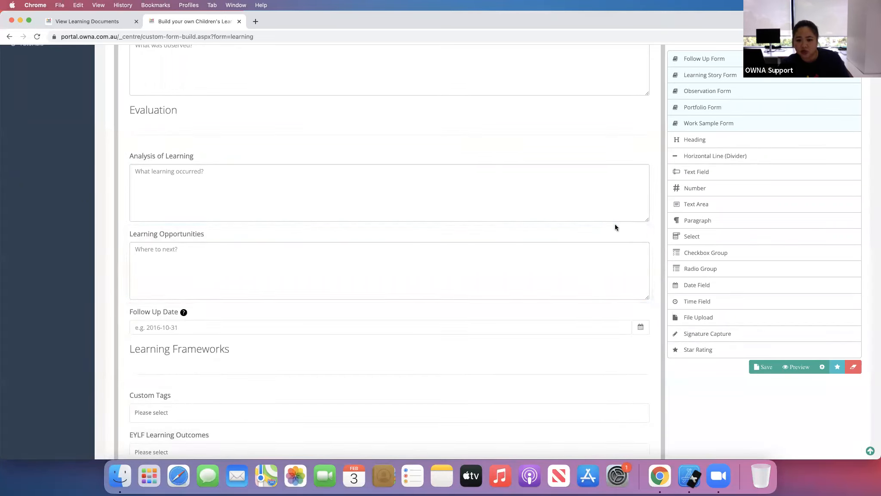
left_click(616, 232)
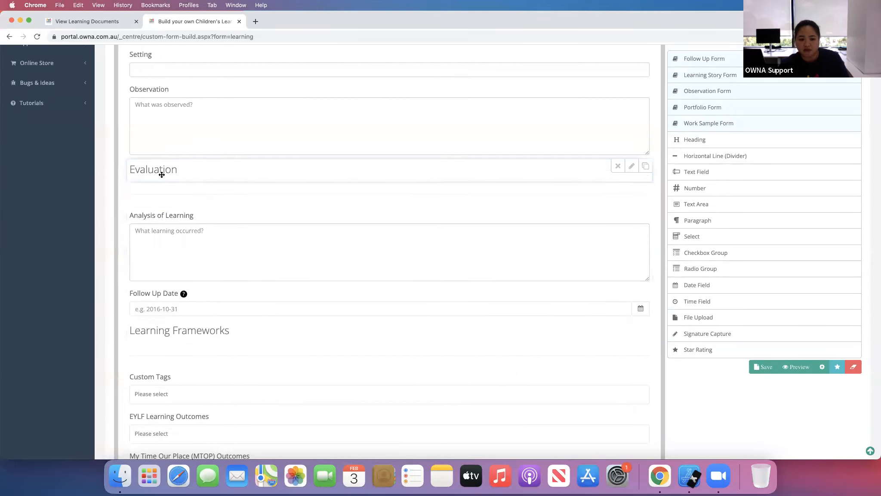
- Rename the Analysis of Learning field's label to "Evaluation"
left_click(631, 214)
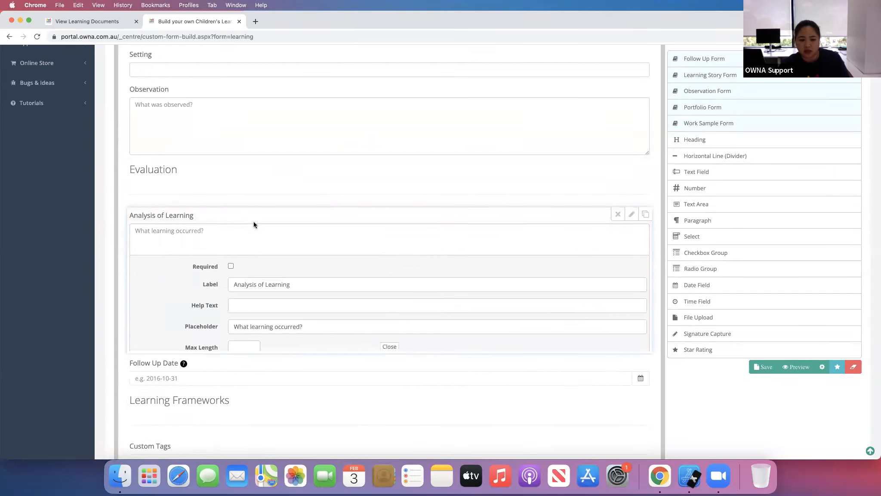
left_click_drag(291, 253, 219, 253)
type("Eva")
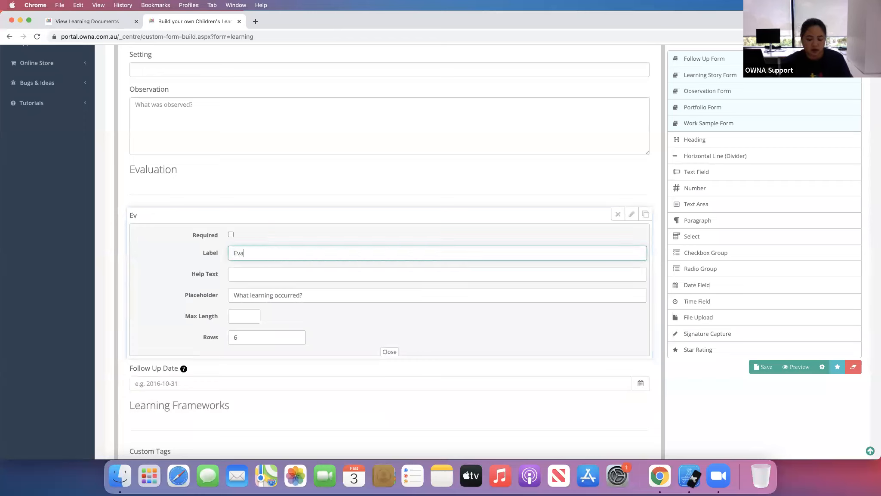
type("luation")
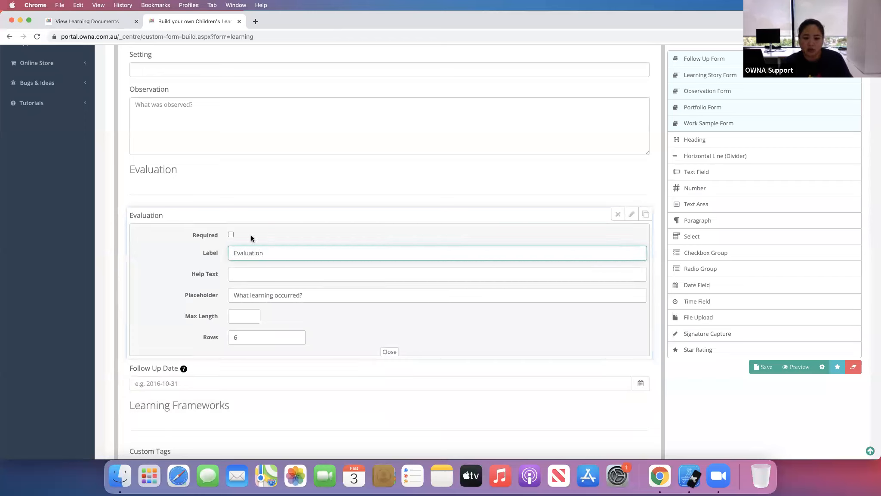
left_click(631, 214)
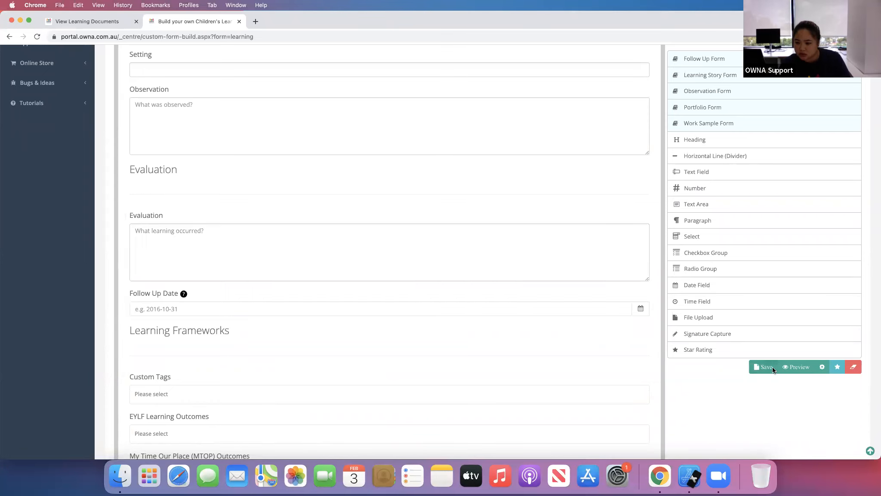
- Preview the learning document form and scroll through its sections
left_click(799, 368)
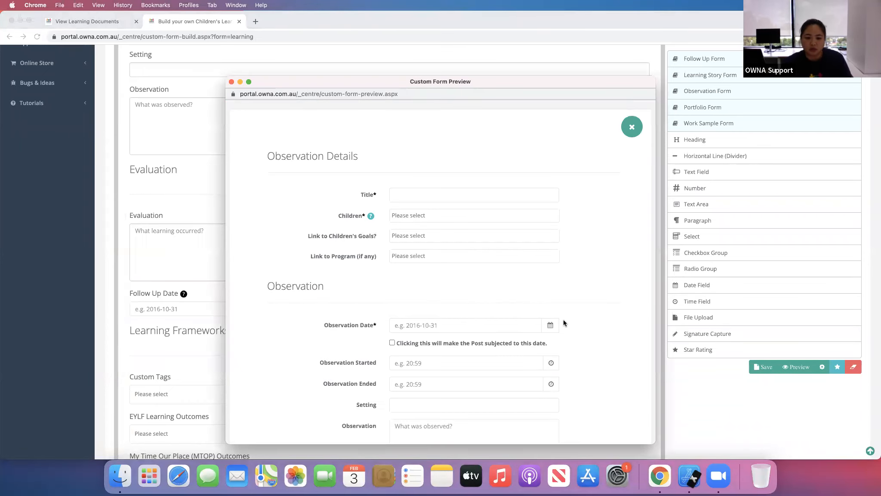
scroll(563, 321, "down", 1)
scroll(564, 322, "down", 10)
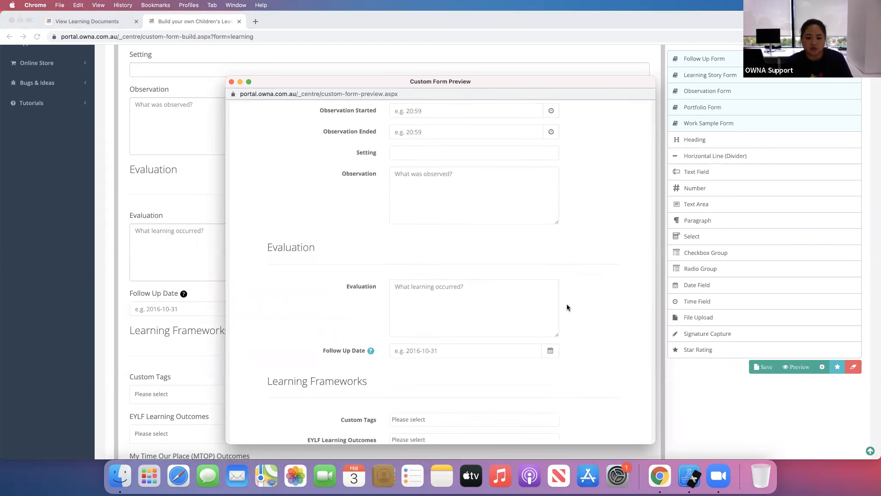
scroll(567, 300, "up", 1)
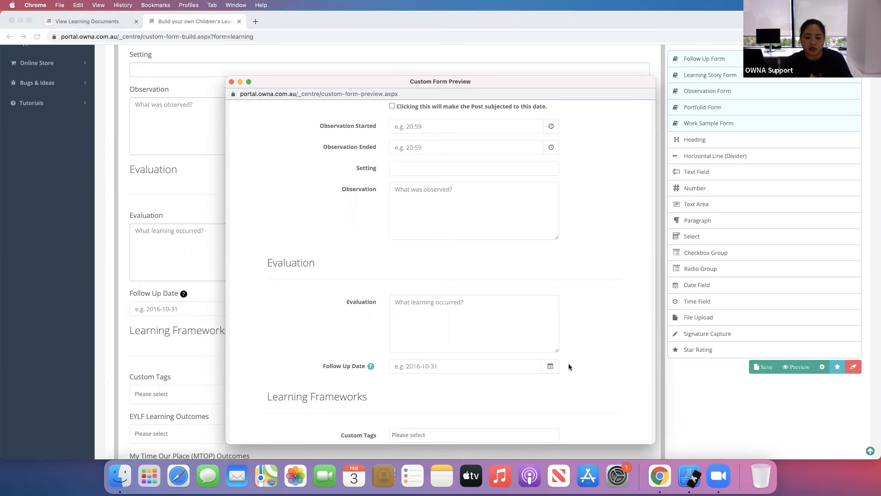
scroll(570, 361, "down", 14)
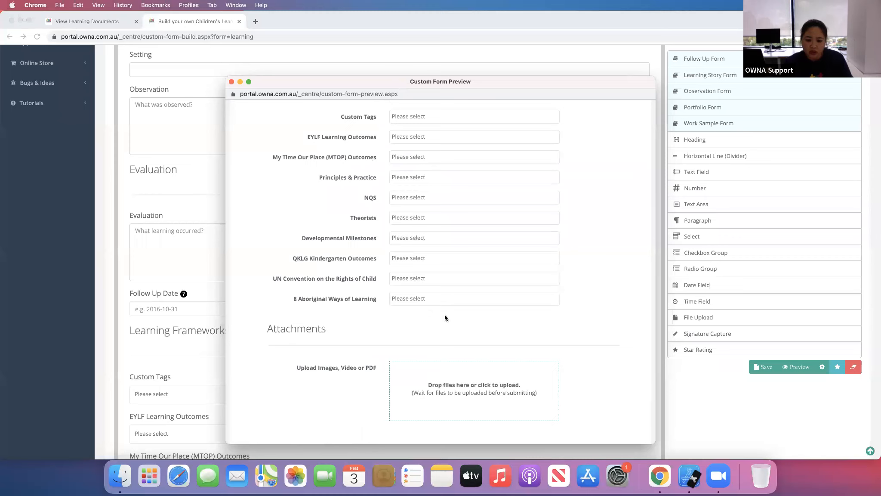
scroll(577, 339, "up", 18)
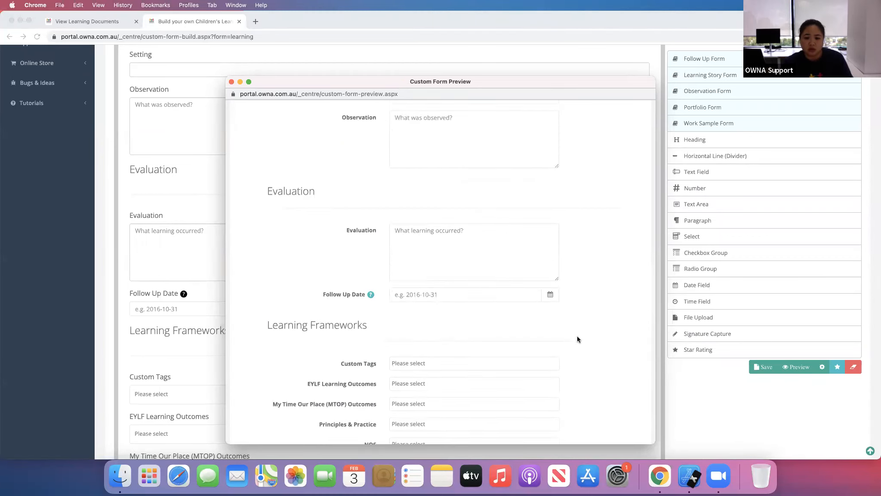
left_click(232, 82)
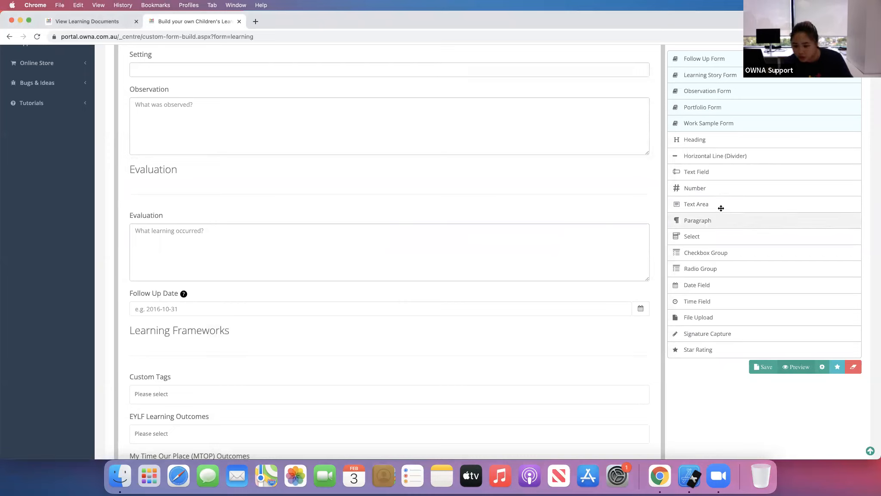
- Add a Text Area field below Evaluation labelled "Additional Observation Section"
left_click_drag(502, 312, 400, 290)
scroll(395, 190, "down", 5)
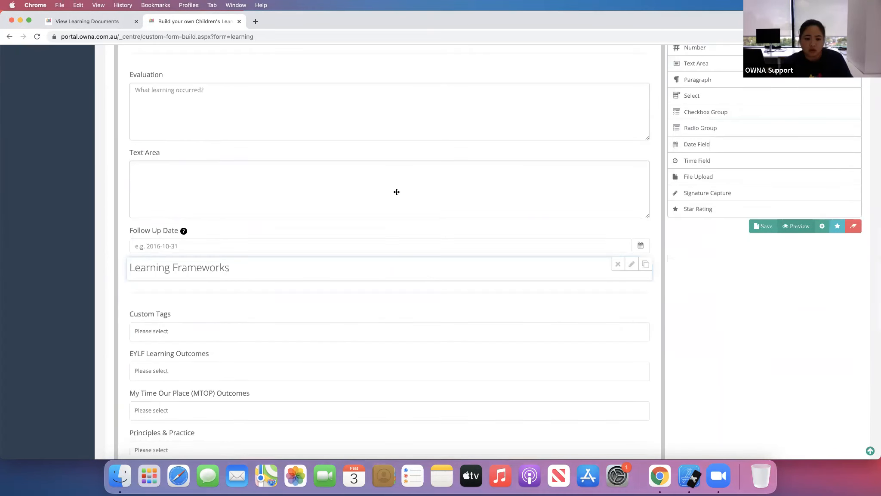
left_click(632, 52)
triple_click(256, 87)
type("Additional Obesrvation")
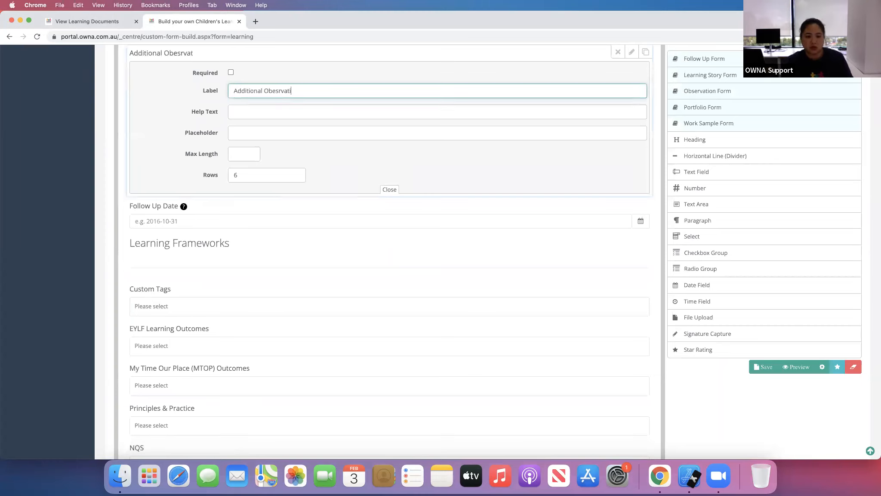
key("BackSpace")
key("BackSpace")
key("BackSpace")
key("BackSpace")
key("BackSpace")
key("BackSpace")
key("BackSpace")
key("BackSpace")
key("BackSpace")
type("servatio")
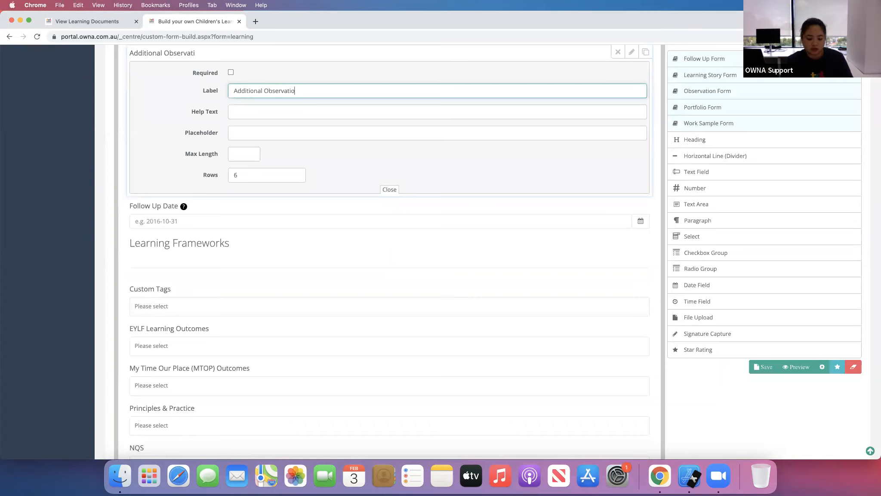
type("n section")
left_click(298, 91)
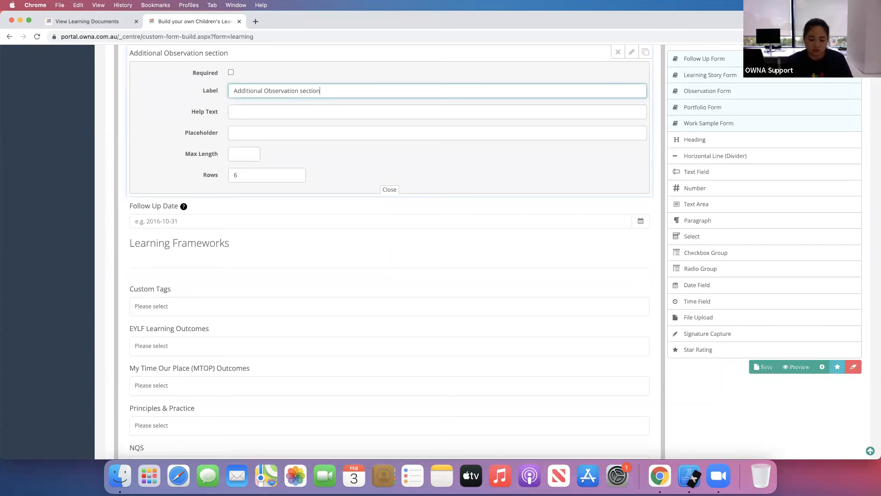
double_click(304, 90)
type("Section")
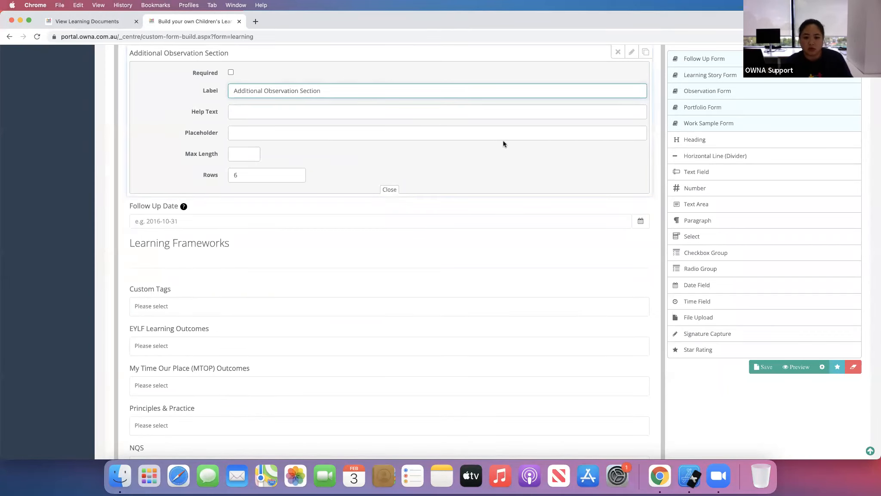
left_click(389, 190)
- Enable the Show Field and Value In Post advanced option in the form builder settings
scroll(478, 234, "down", 5)
scroll(478, 234, "up", 2)
scroll(478, 234, "down", 4)
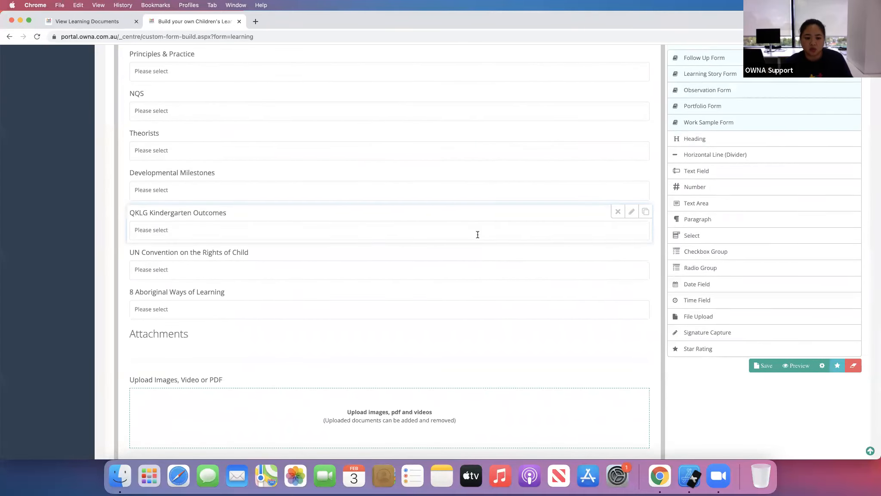
scroll(477, 234, "up", 12)
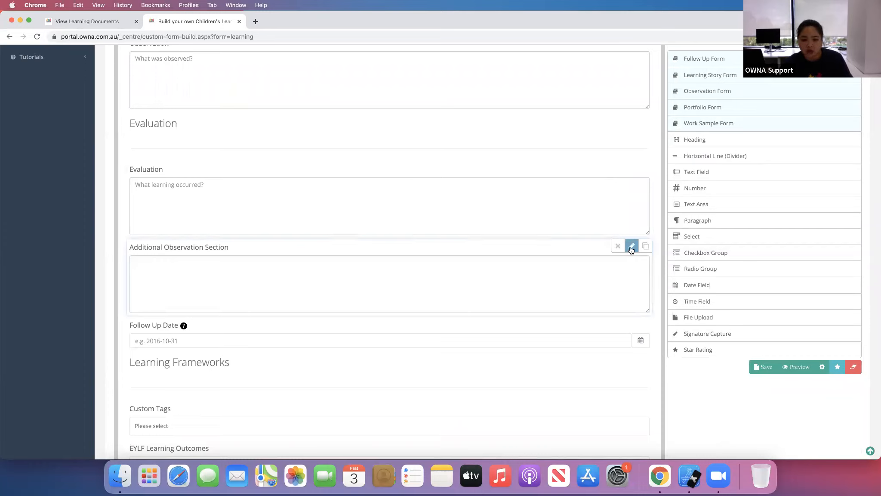
left_click(631, 248)
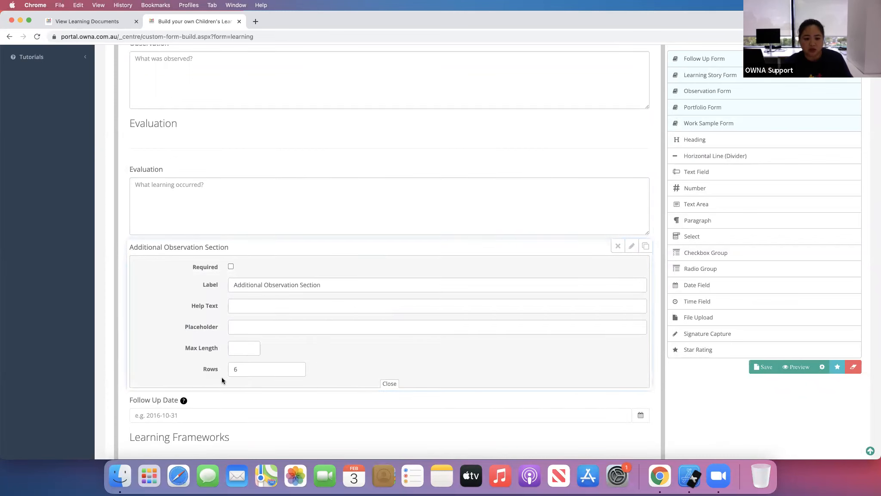
left_click(824, 368)
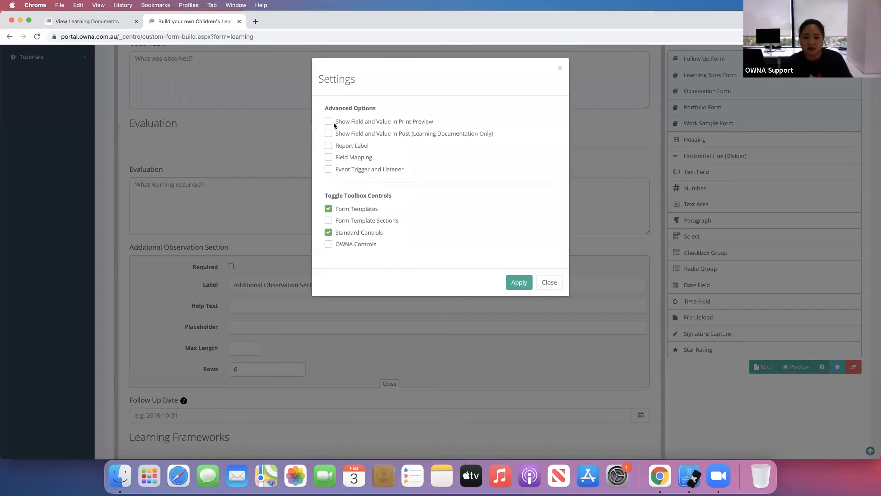
left_click(329, 133)
left_click(523, 282)
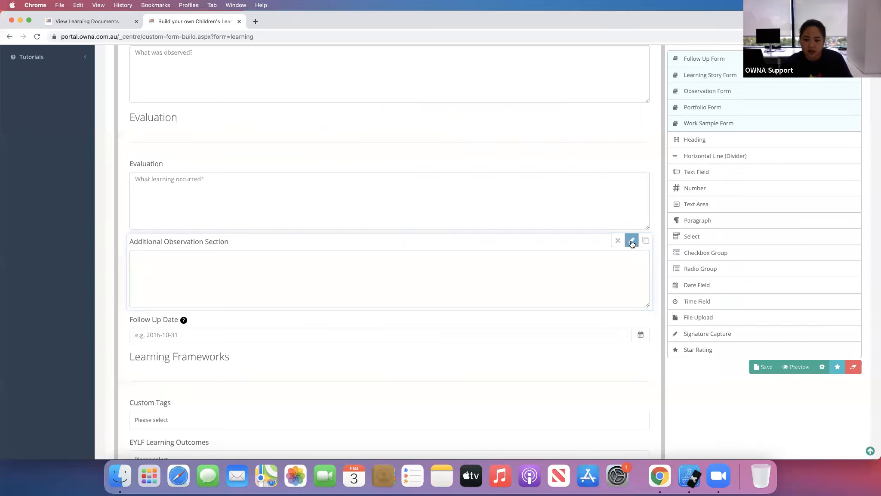
- Relabel the new field "Additional Observation Section - Hidden" and turn off its Show In Print option
left_click(631, 244)
left_click(191, 385)
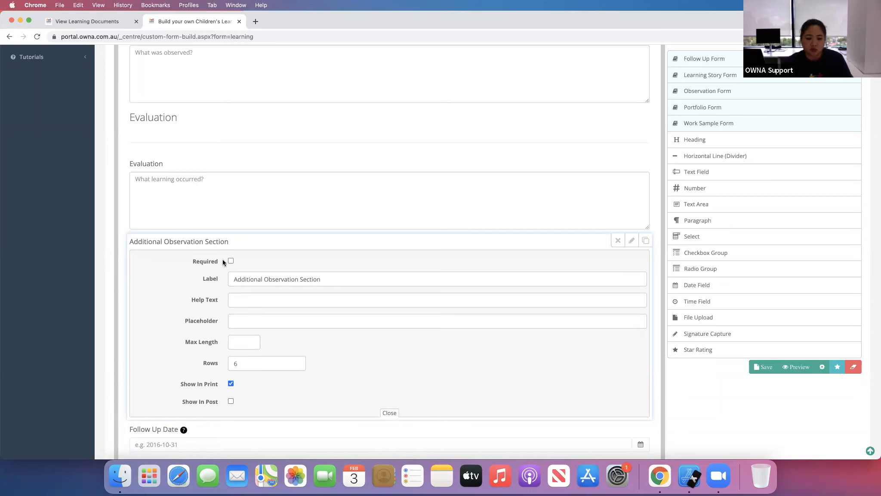
left_click(344, 279)
type("- Hidden")
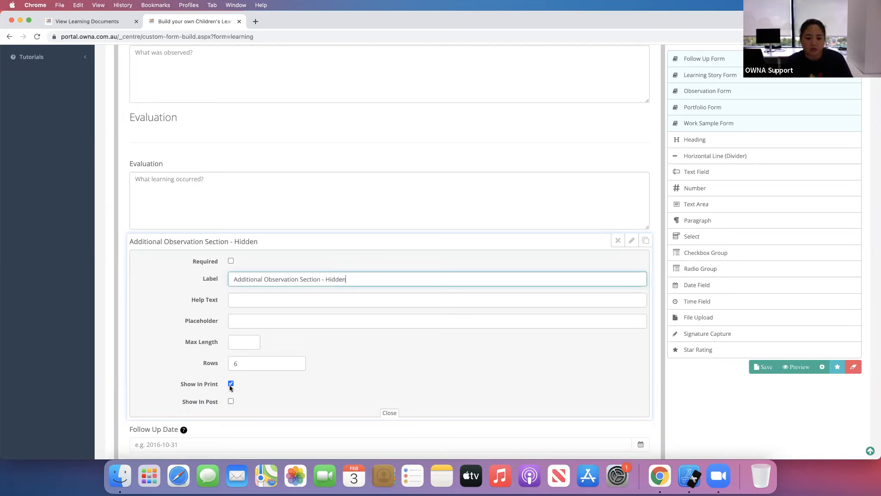
left_click(231, 384)
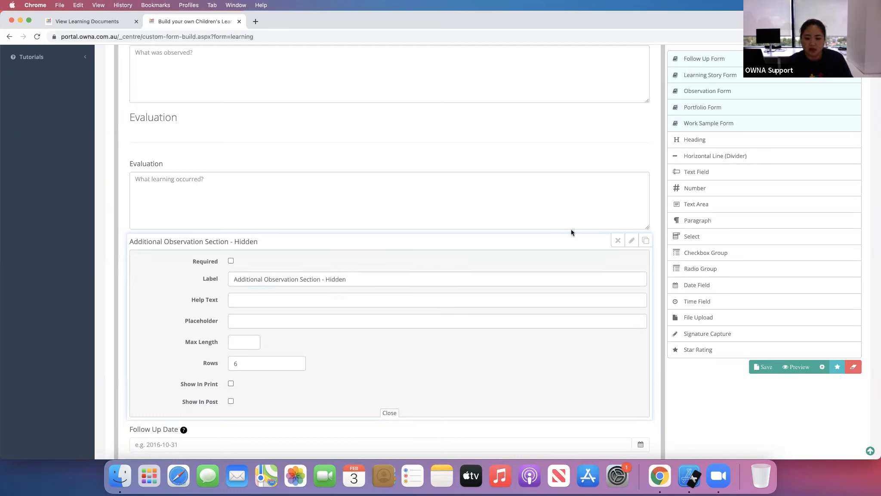
left_click(391, 413)
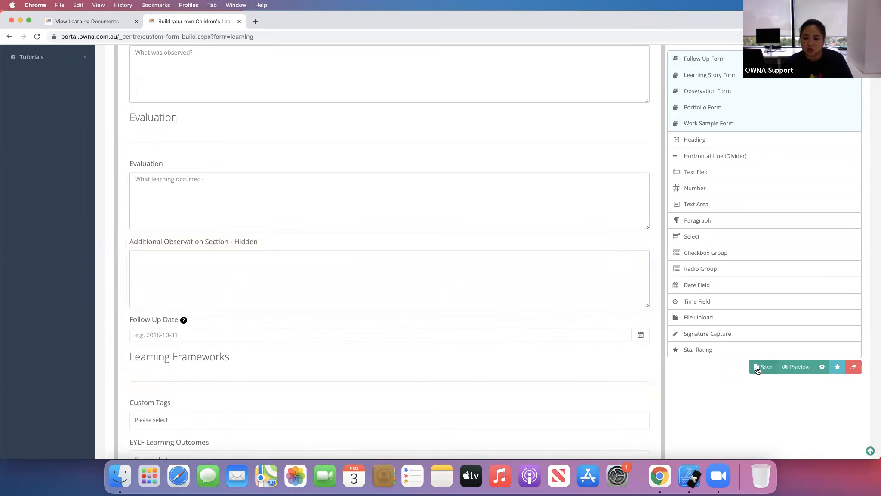
- Title the learning document "J - Observation" and set its status to Active
scroll(604, 234, "down", 5)
scroll(603, 234, "down", 10)
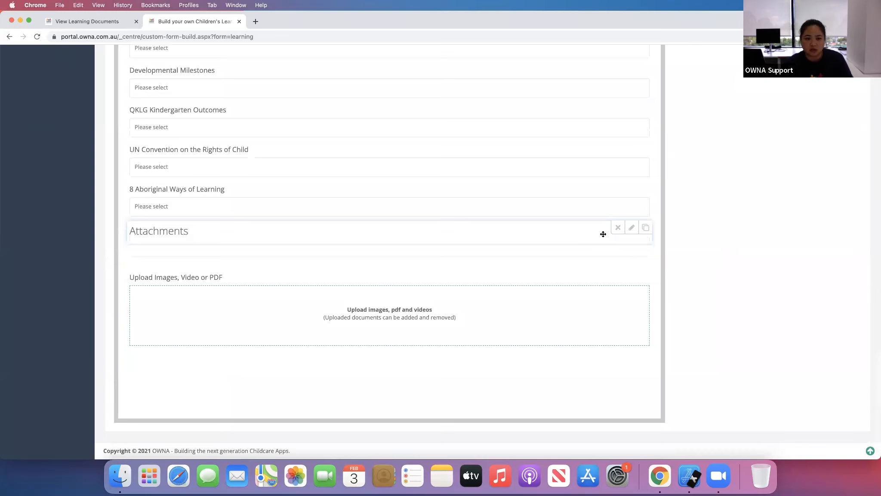
scroll(603, 234, "up", 20)
scroll(603, 233, "up", 5)
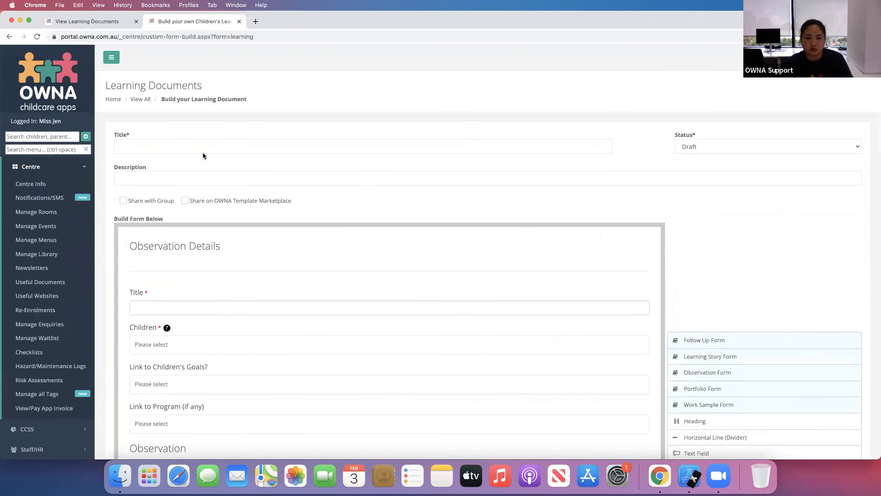
left_click(196, 145)
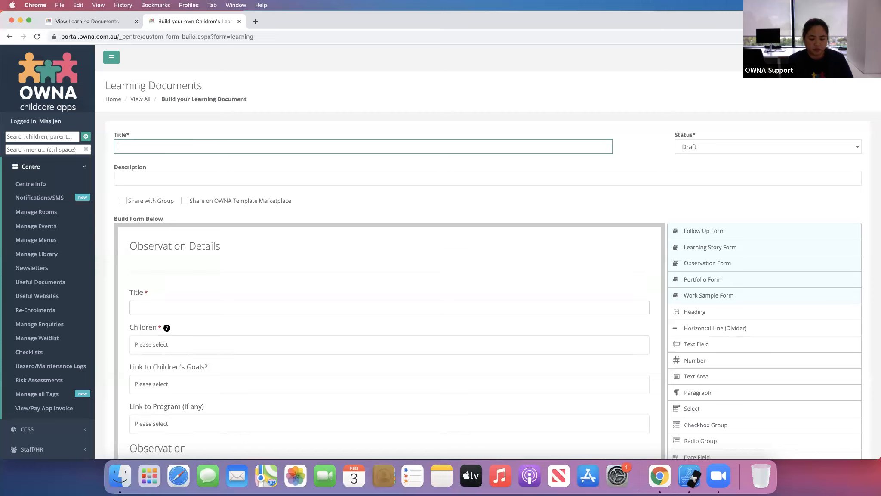
type("J - Observa")
key("BackSpace")
type("vation")
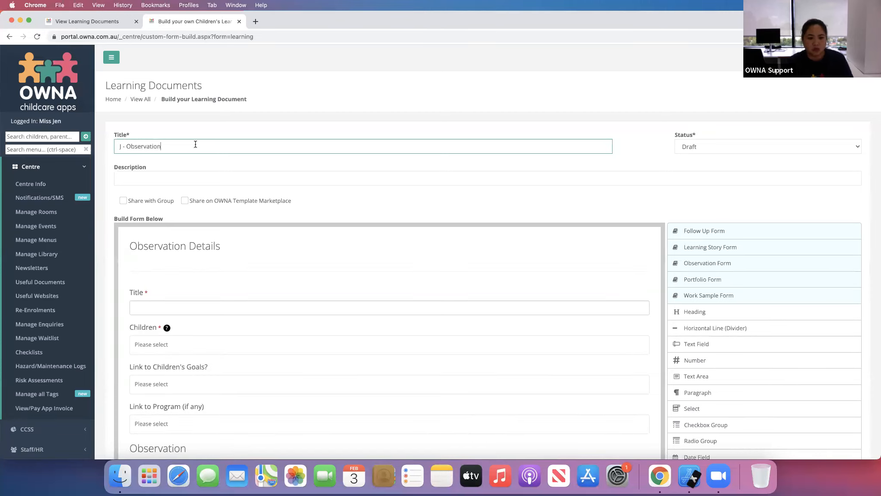
left_click(780, 152)
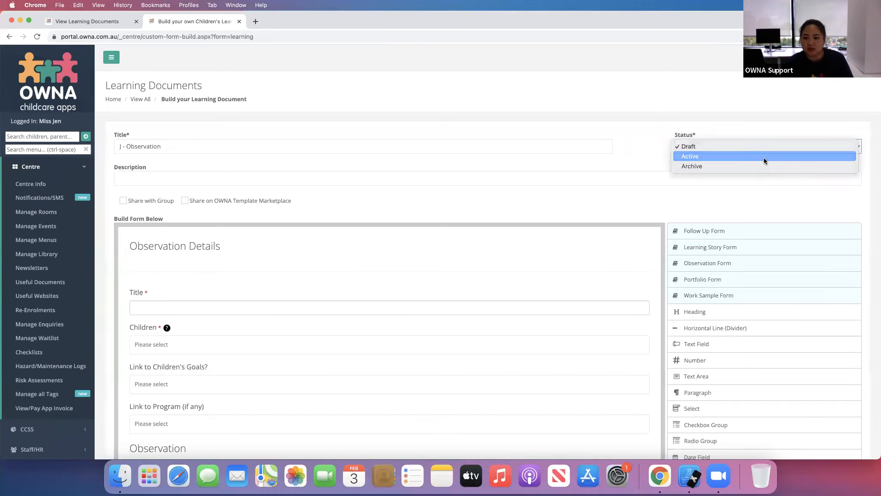
left_click(764, 158)
scroll(708, 334, "down", 8)
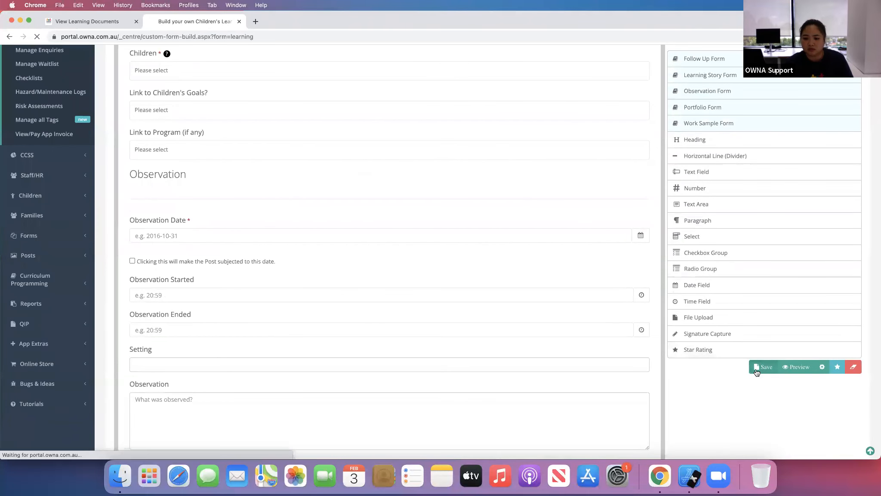
- Save the J - Observation learning document and return to the learning documents list
left_click(756, 368)
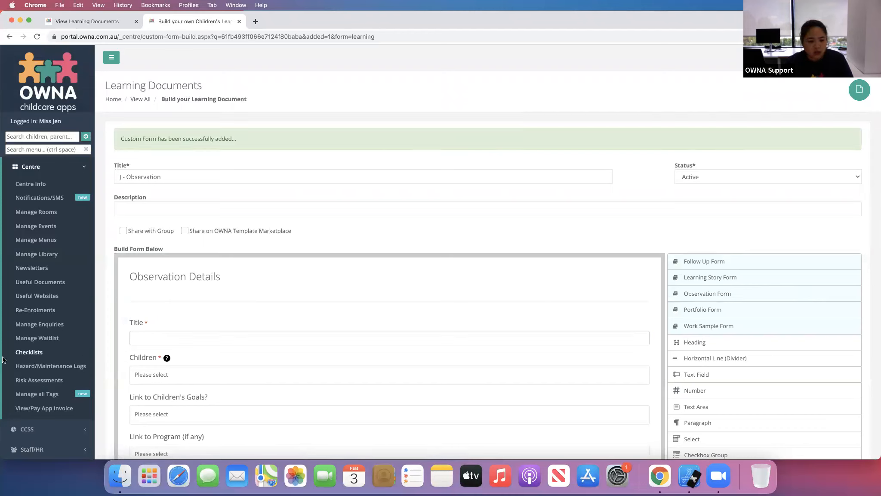
left_click(71, 167)
left_click(58, 227)
left_click(55, 303)
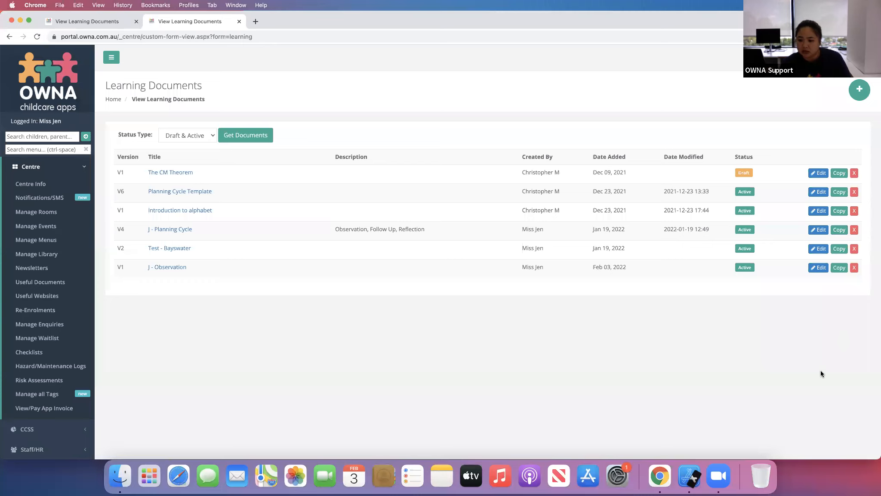
- Open the Children's Portfolio matrix and review its learning document columns
left_click(58, 167)
left_click(48, 227)
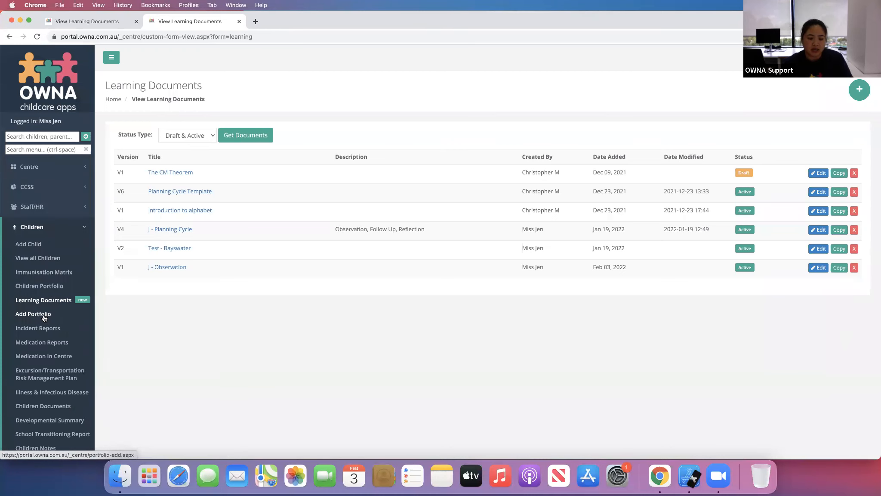
left_click(52, 287)
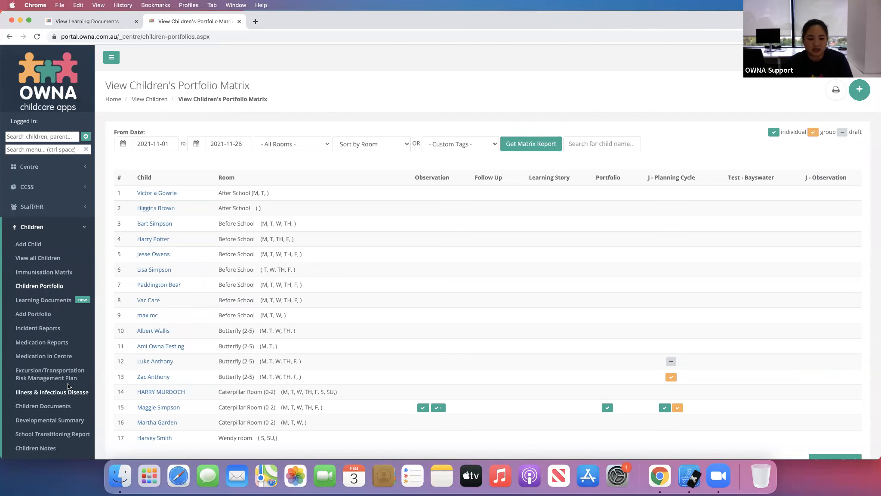
scroll(68, 383, "down", 3)
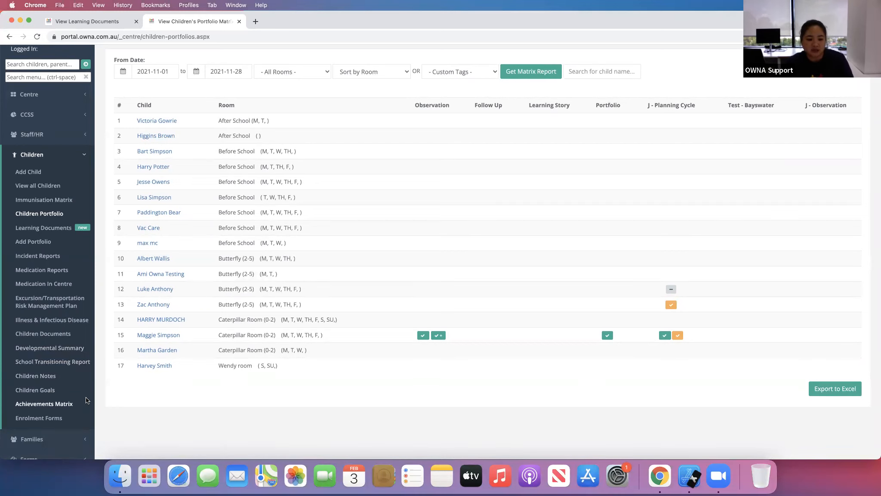
scroll(153, 347, "down", 5)
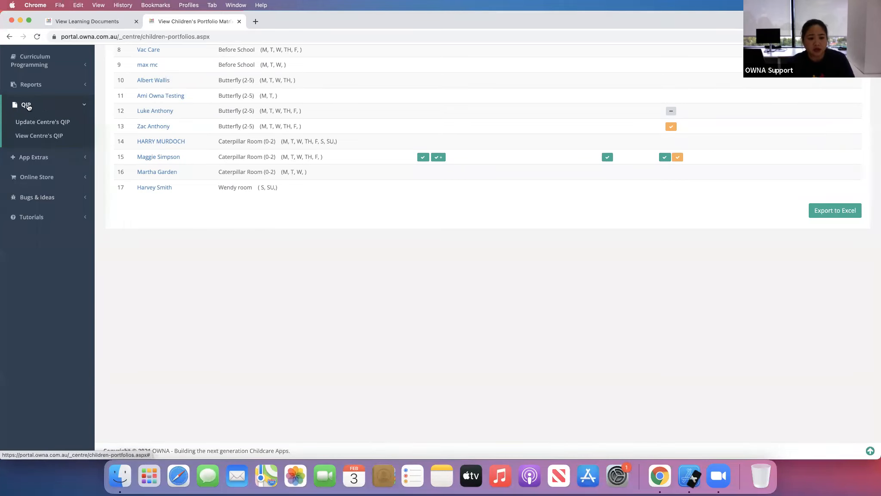
- View the centre's Quality Improvement Plan
left_click(40, 136)
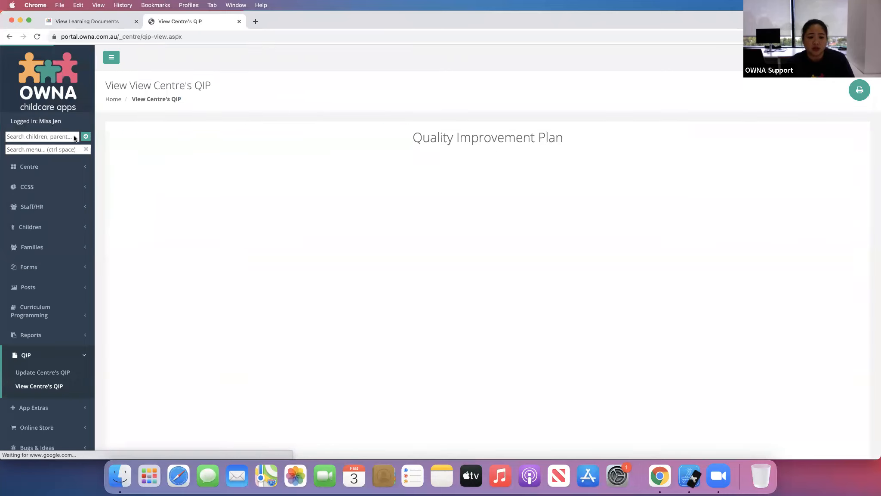
scroll(428, 274, "down", 10)
scroll(427, 274, "down", 2)
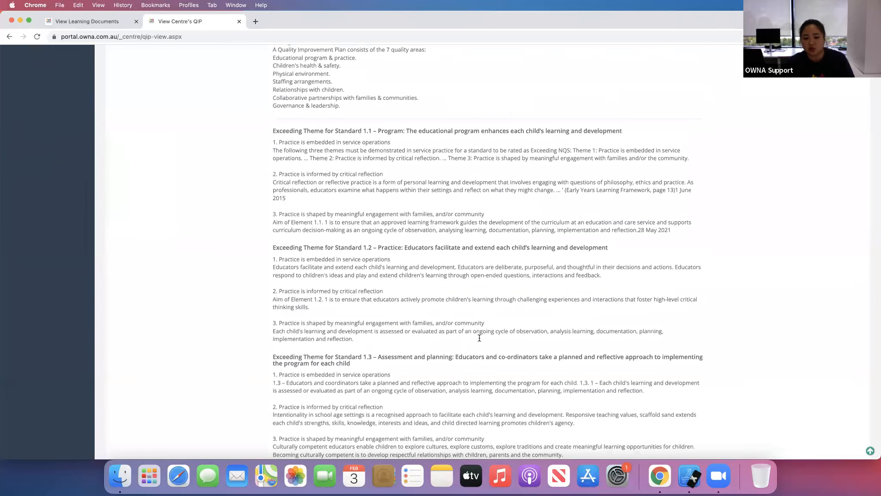
scroll(360, 325, "up", 15)
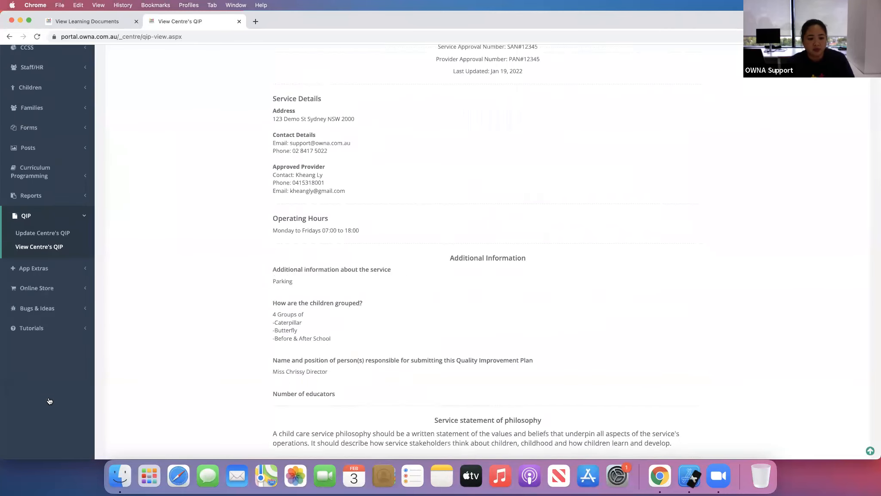
- Open the QIP update page and retype part of the word 'examine' in Standard 1.1's critical reflection text
left_click(47, 373)
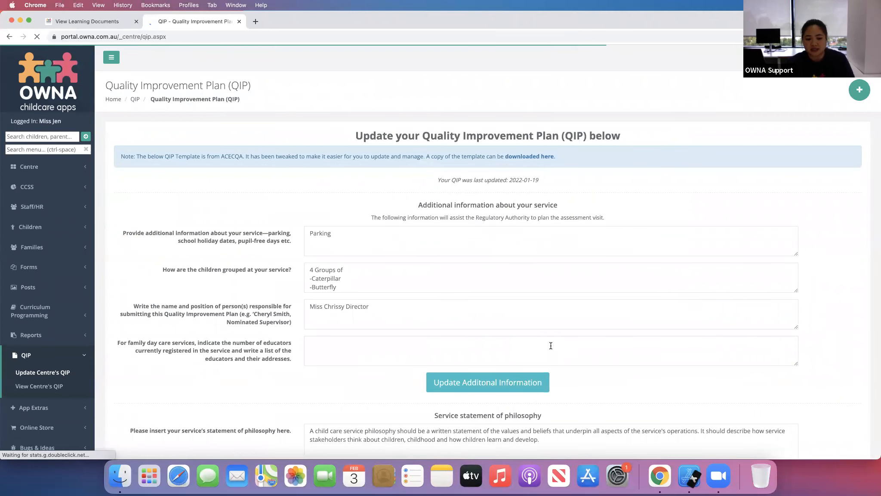
scroll(246, 361, "down", 4)
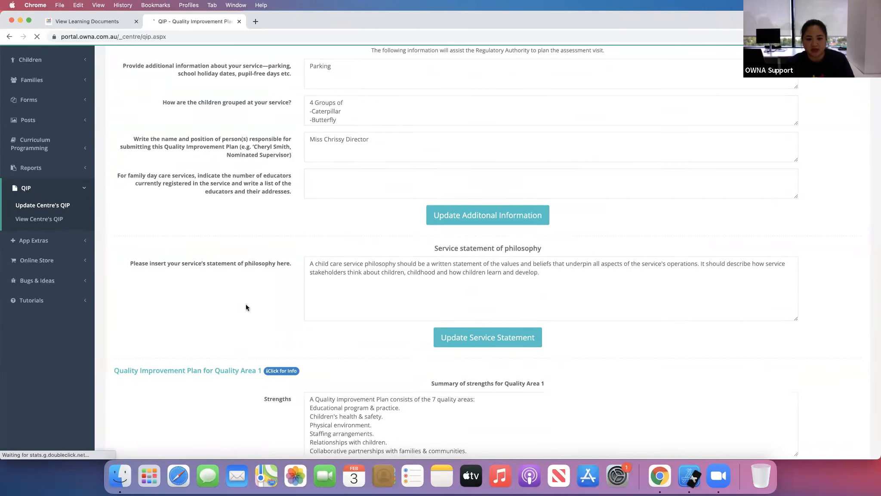
scroll(334, 319, "down", 6)
left_click(478, 328)
left_click(387, 328)
type("ds")
left_click(395, 331)
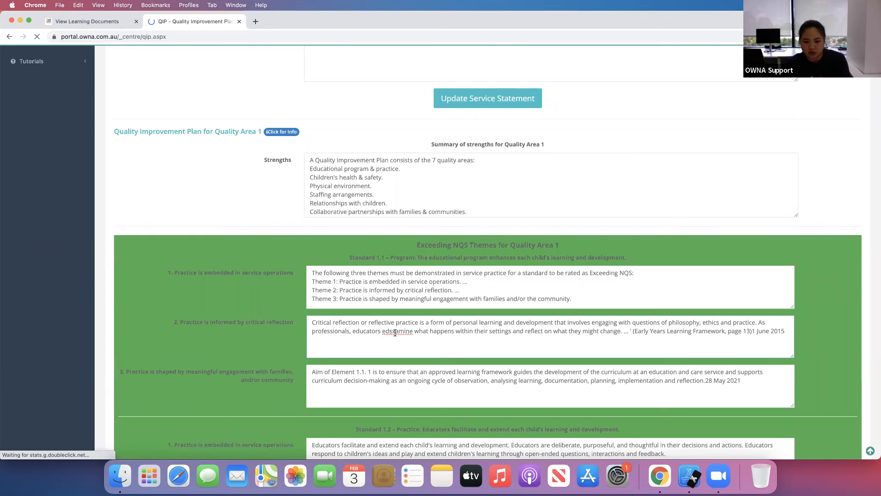
key("BackSpace")
key("BackSpace")
key("BackSpace")
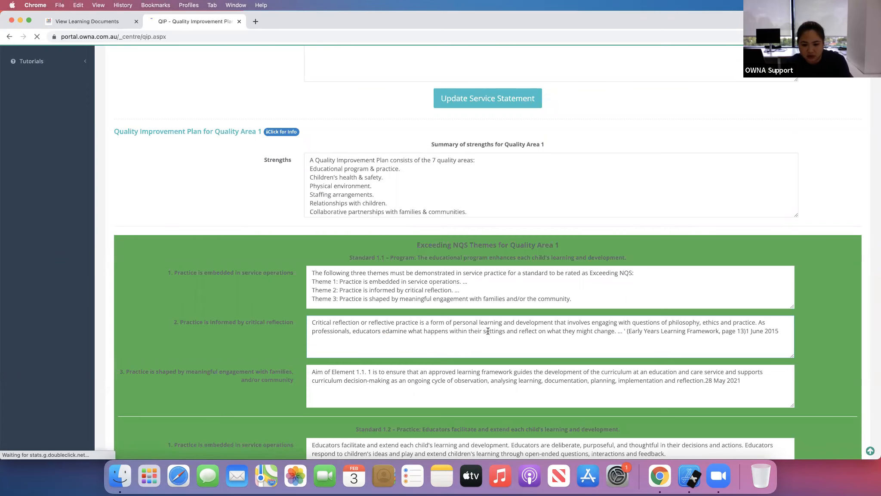
type("x")
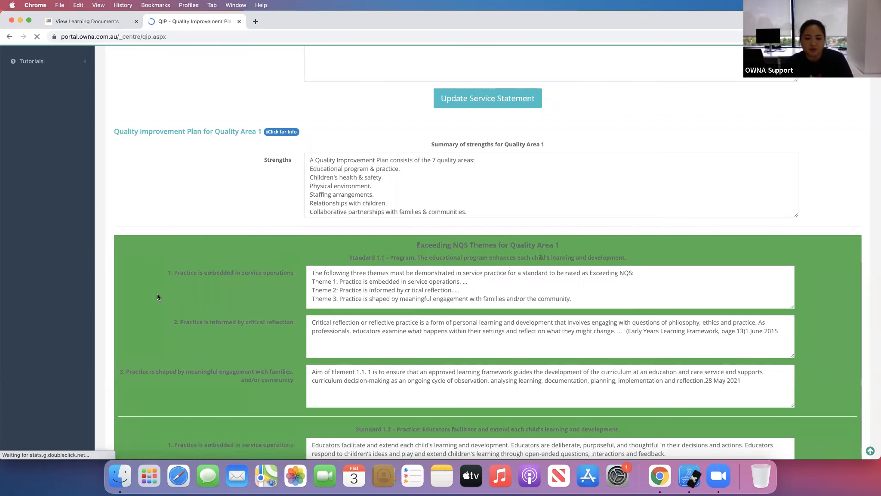
- Enter 'Qip text' as the identified issue of the 2021-11-16 Quality Area 1 improvement and update QA1
scroll(158, 293, "down", 10)
scroll(178, 224, "down", 4)
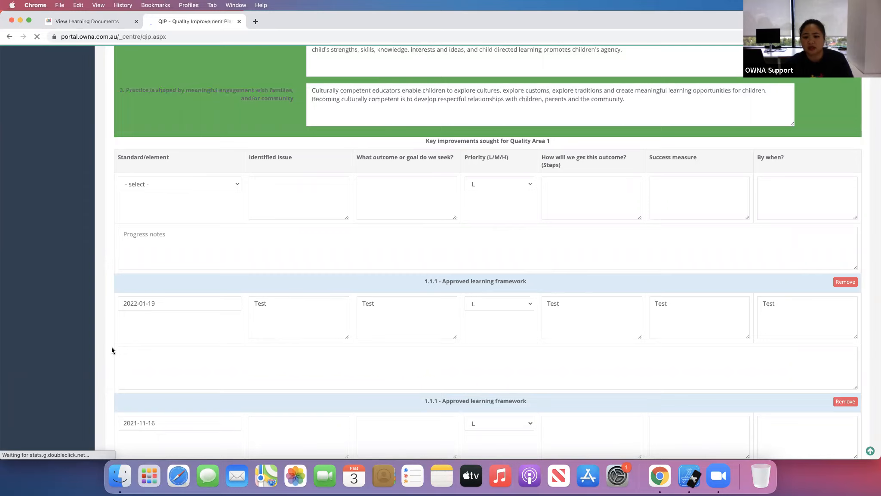
scroll(111, 347, "down", 2)
left_click(305, 324)
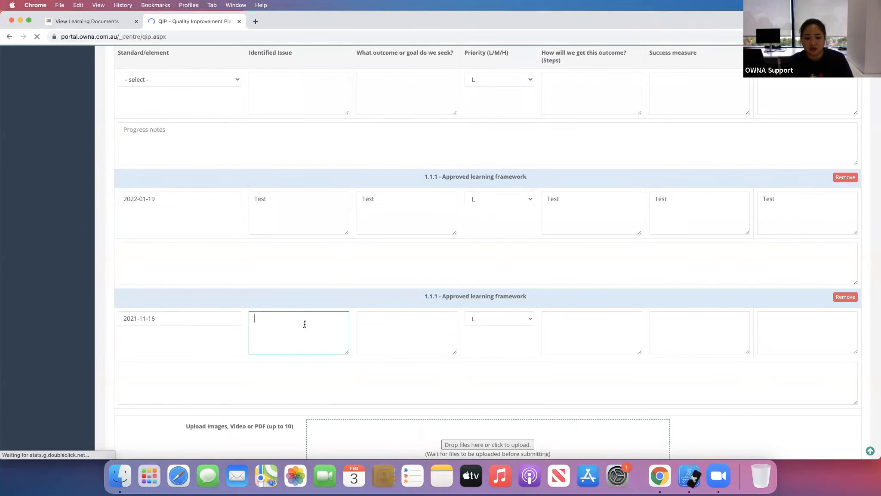
type("Qip text")
scroll(645, 278, "up", 6)
scroll(642, 272, "down", 12)
scroll(641, 271, "down", 6)
scroll(641, 272, "up", 9)
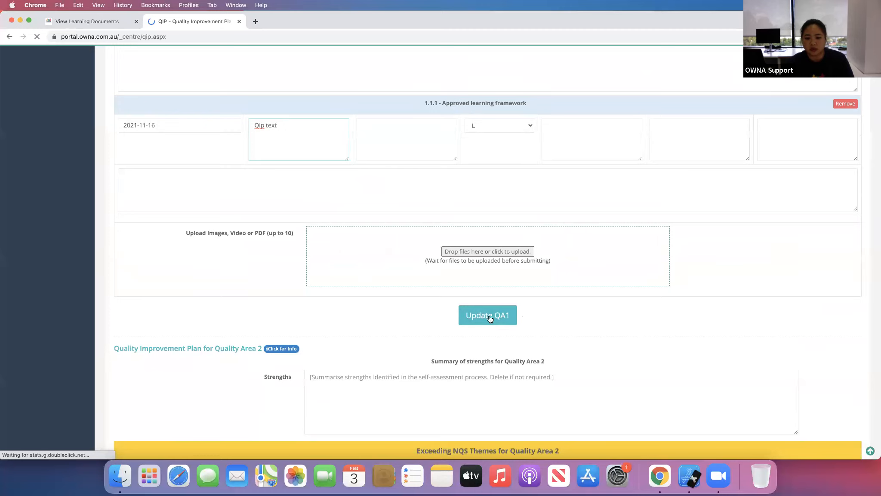
left_click(489, 317)
- Scroll through the Quality Area 1 and 2 sections of the QIP update page
scroll(530, 341, "down", 13)
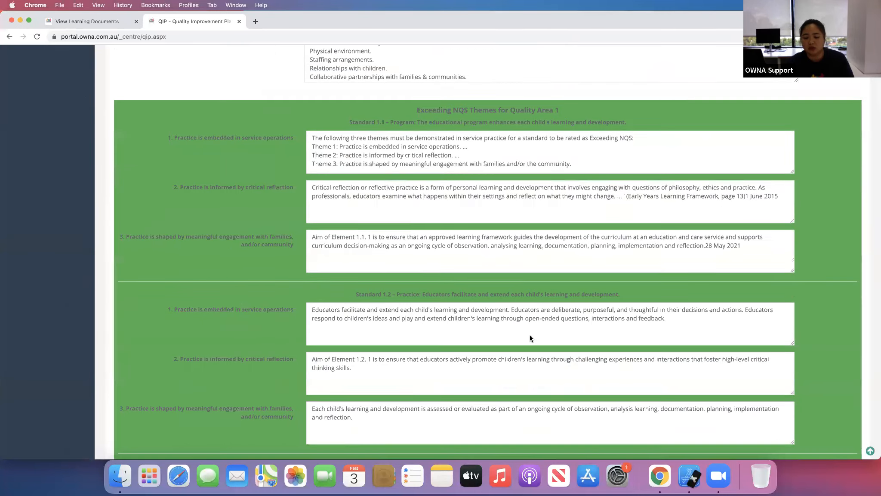
scroll(530, 338, "down", 15)
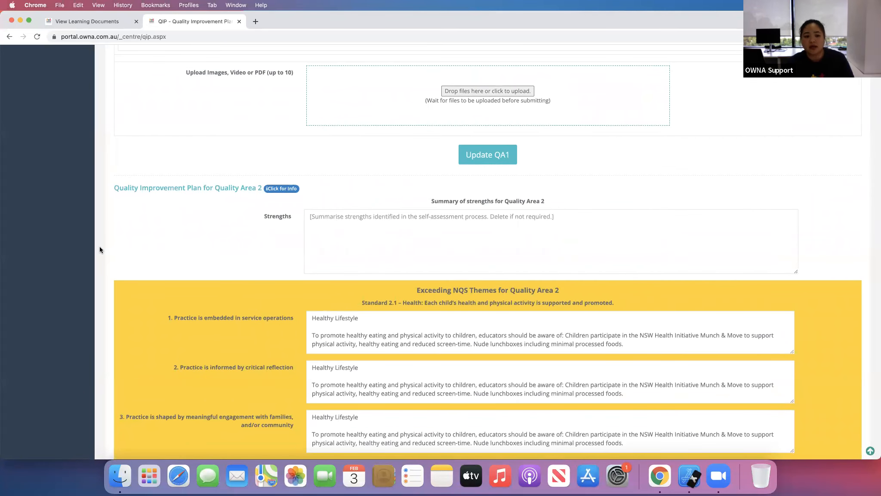
scroll(100, 249, "down", 2)
scroll(100, 249, "up", 6)
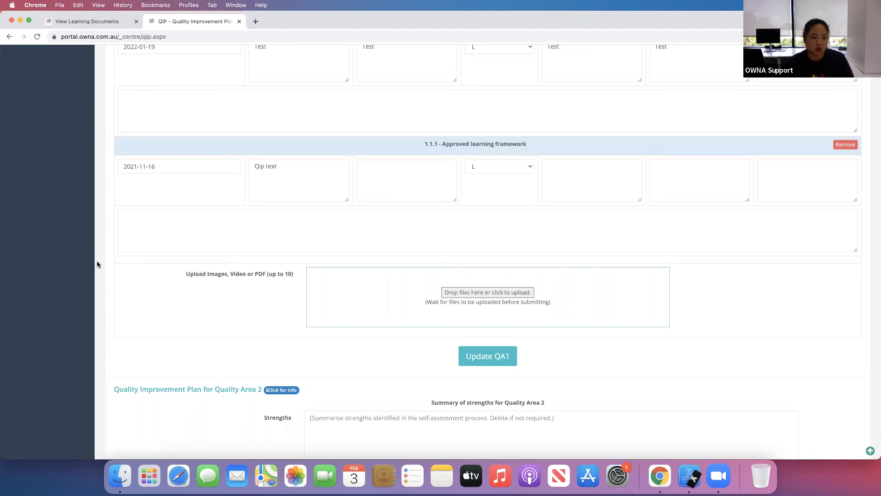
scroll(98, 263, "down", 3)
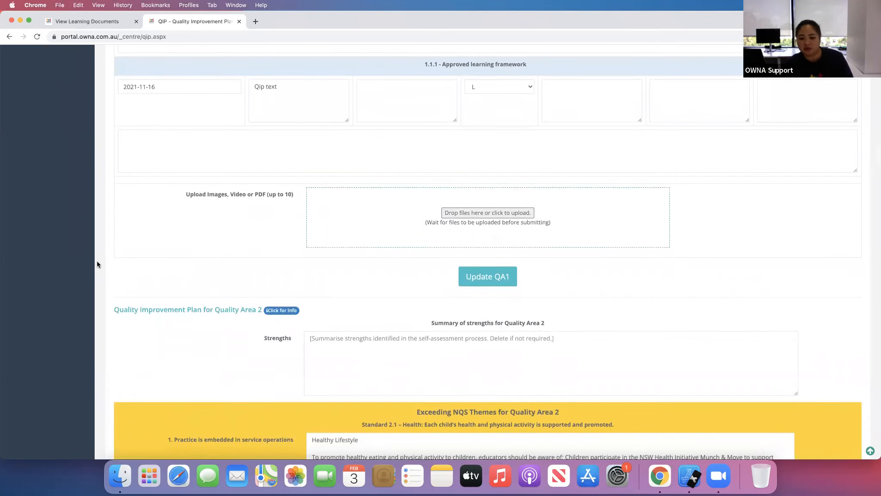
scroll(98, 260, "up", 20)
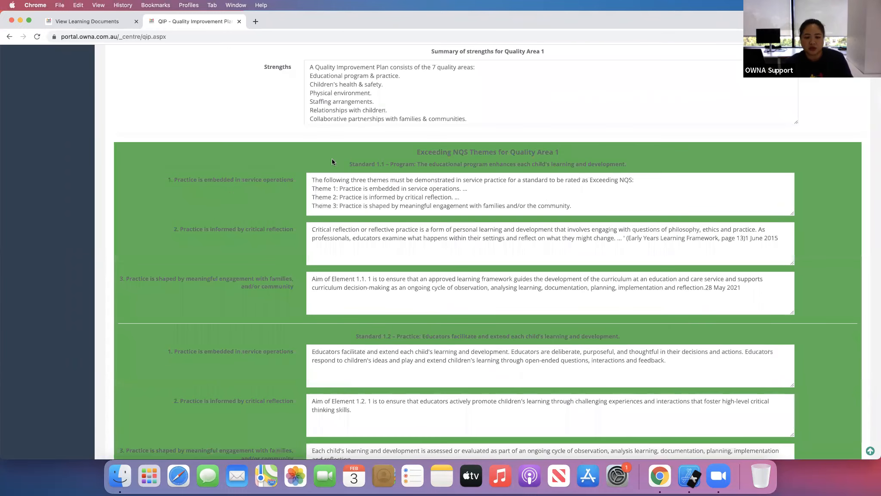
scroll(332, 158, "up", 5)
- Open the centre's QIP view and check the Quality Area 1 improvement entries
left_click(40, 206)
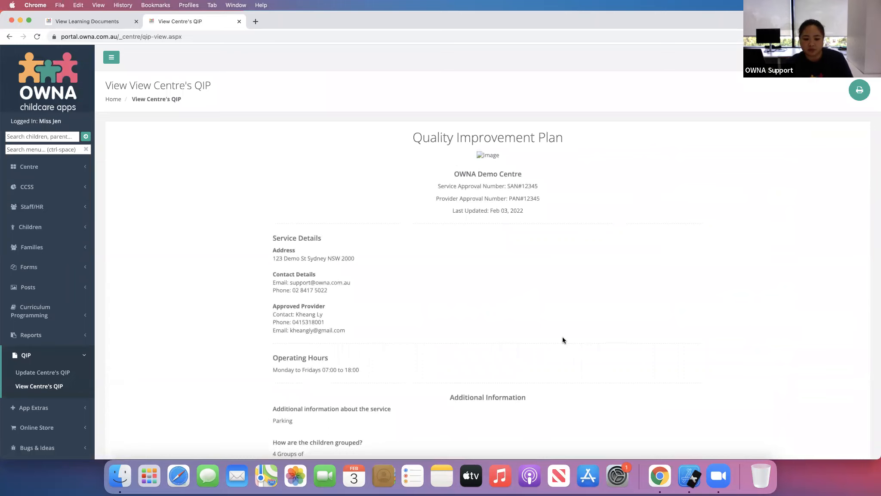
scroll(563, 340, "down", 12)
scroll(563, 340, "down", 15)
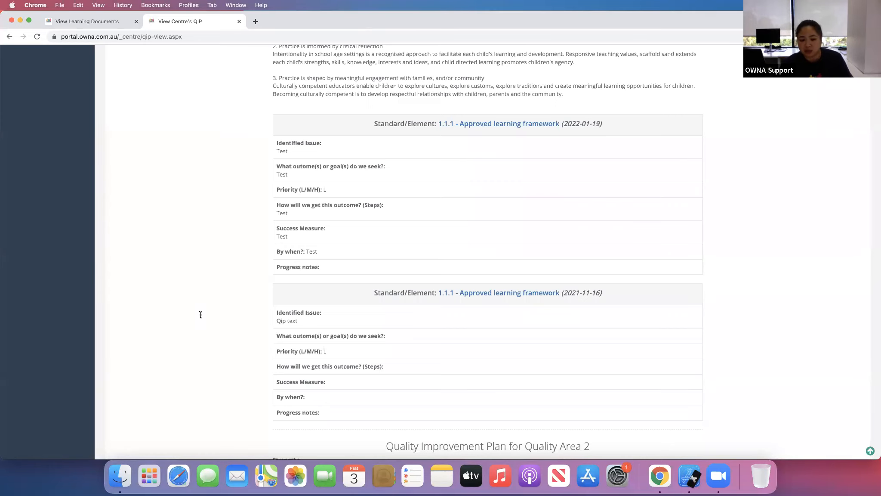
scroll(200, 314, "down", 2)
scroll(202, 313, "up", 4)
scroll(202, 313, "up", 4)
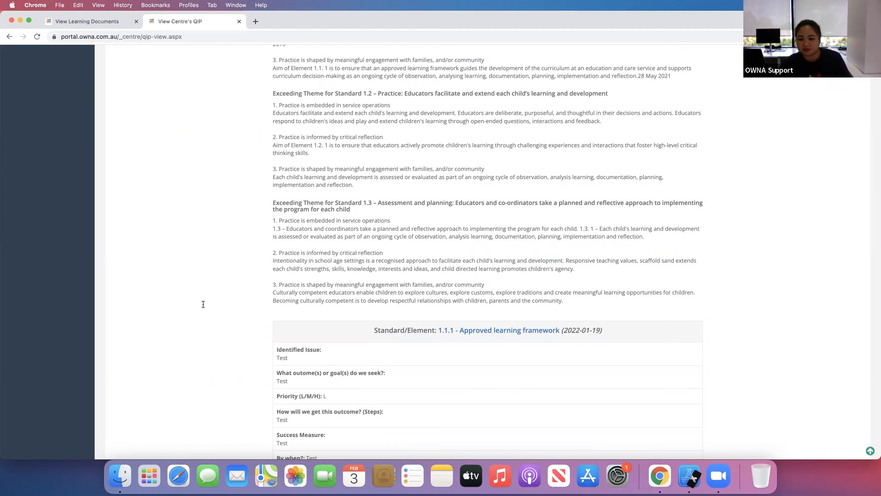
scroll(202, 303, "up", 1)
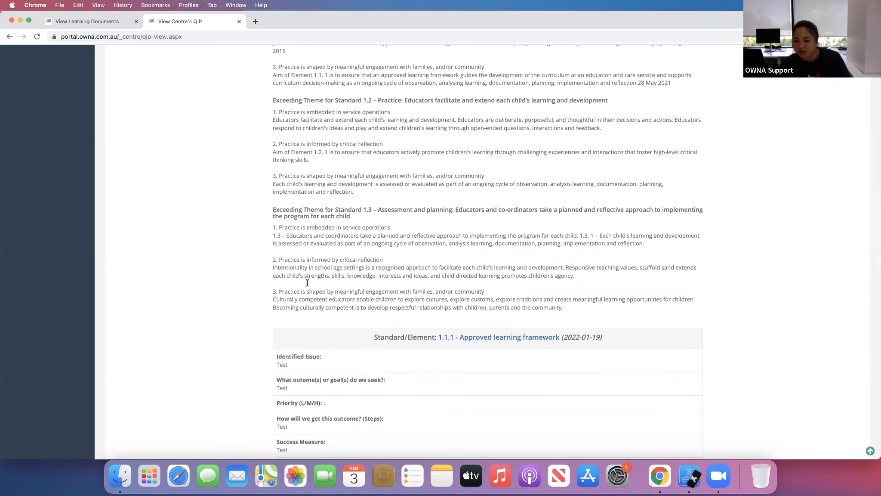